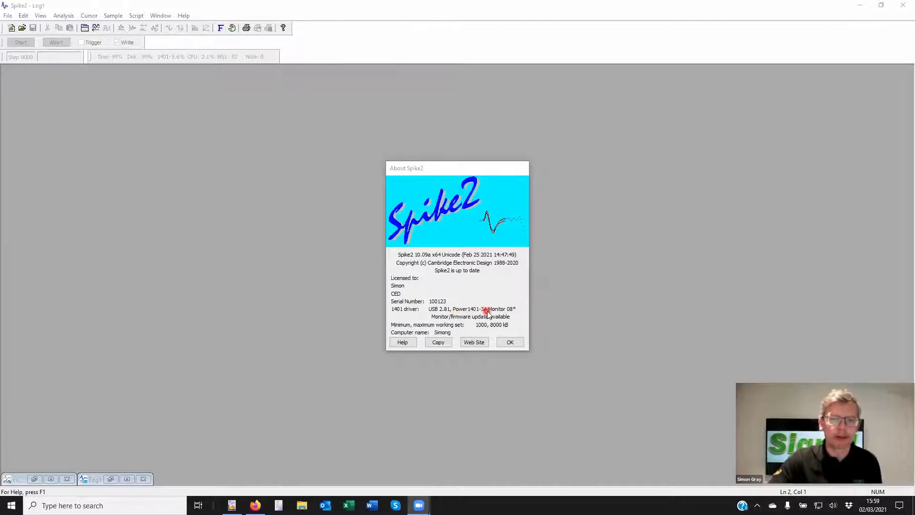
- Close the program information window and open the channel list of the sampling configuration
click(511, 342)
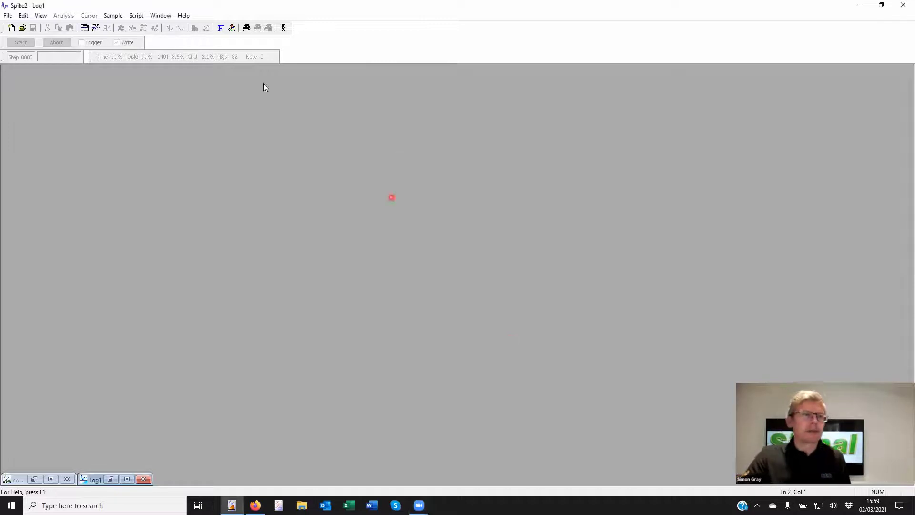
click(118, 17)
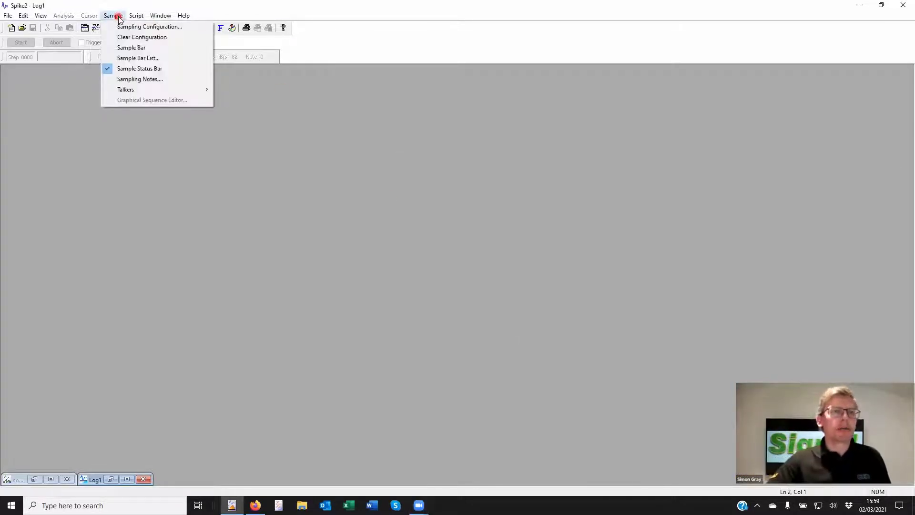
click(117, 27)
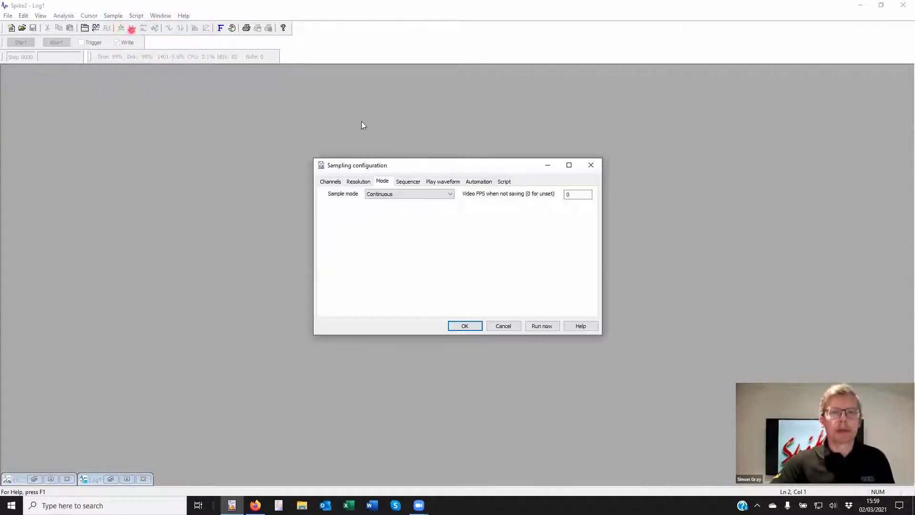
click(331, 182)
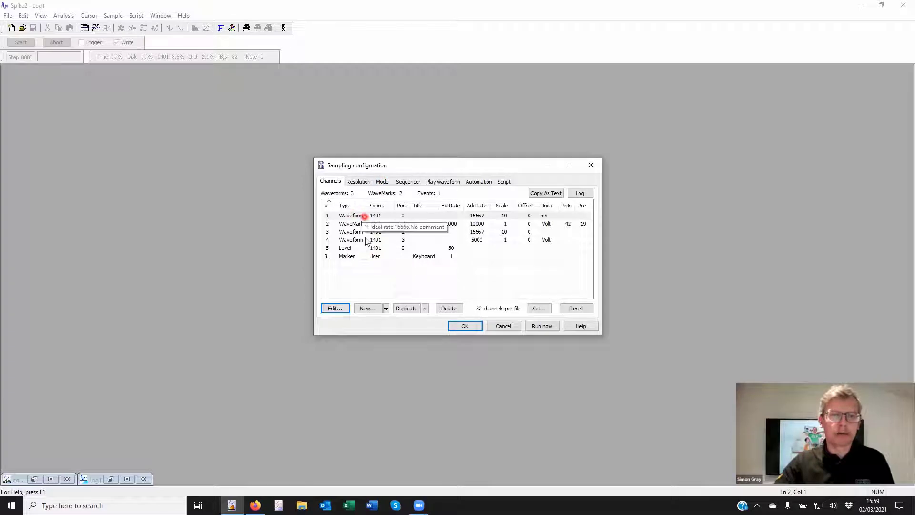
- Open the parameters of WaveMark channel 2 and move the dialog clear of the channel list
click(350, 224)
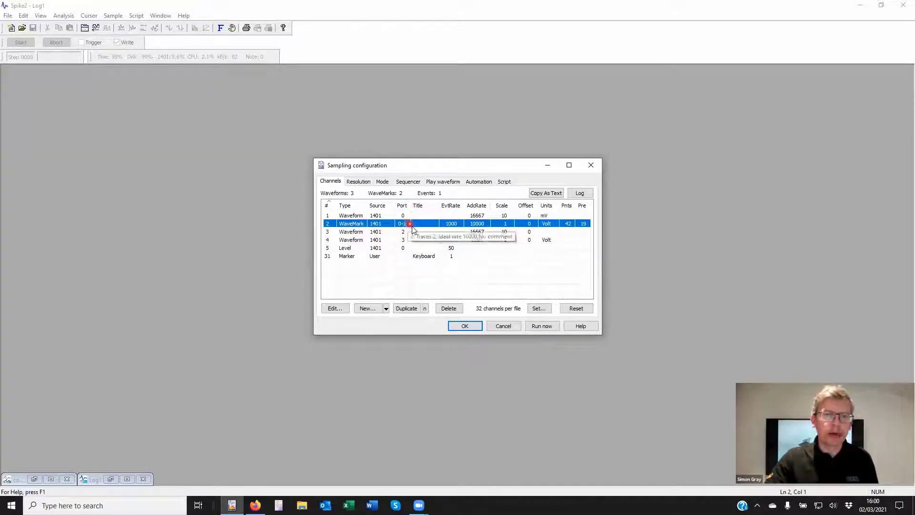
double_click(355, 227)
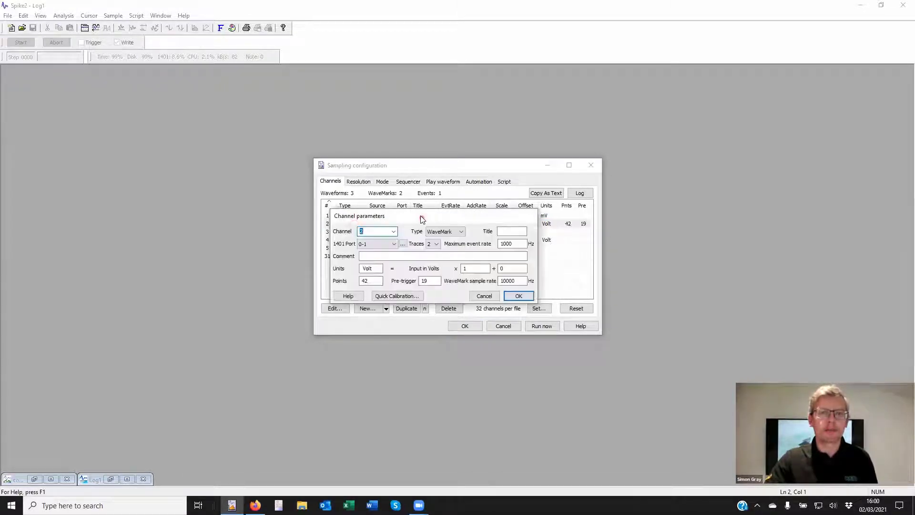
drag(422, 219, 423, 63)
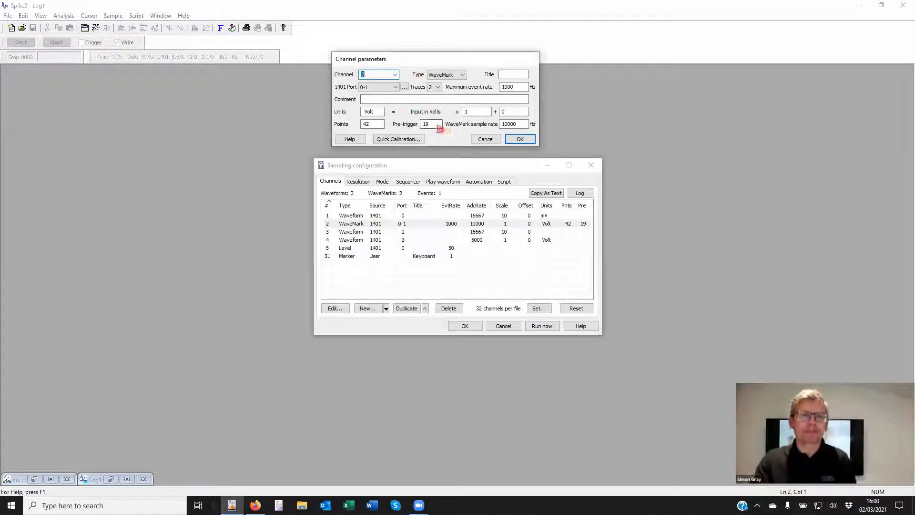
- Set the number of traces for WaveMark channel 2 to 1
click(465, 75)
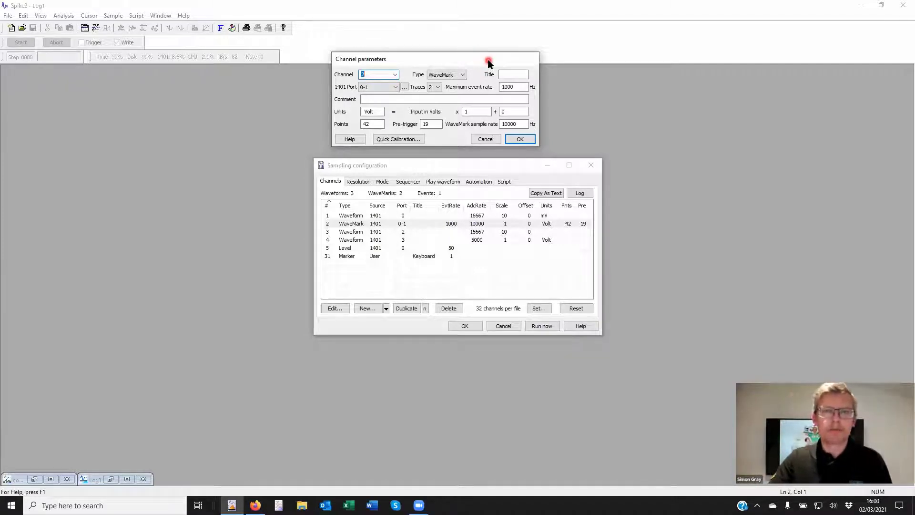
click(395, 75)
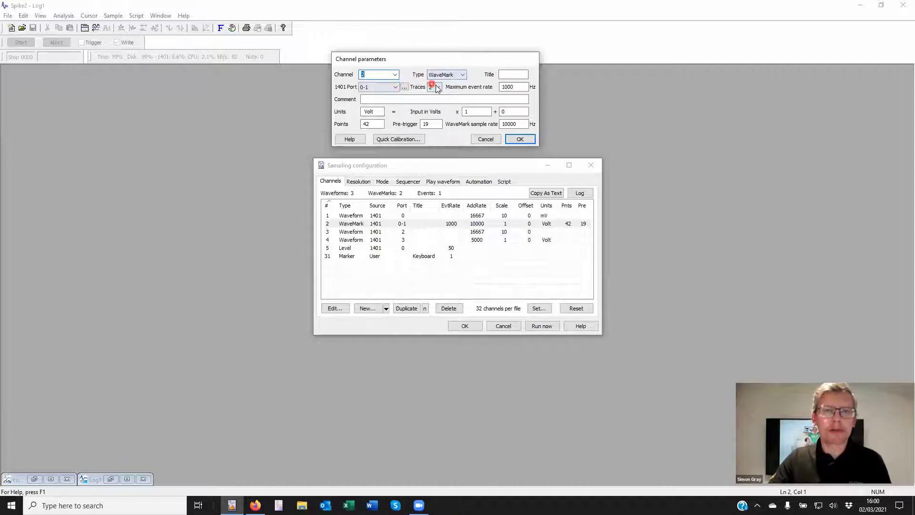
click(437, 87)
click(433, 95)
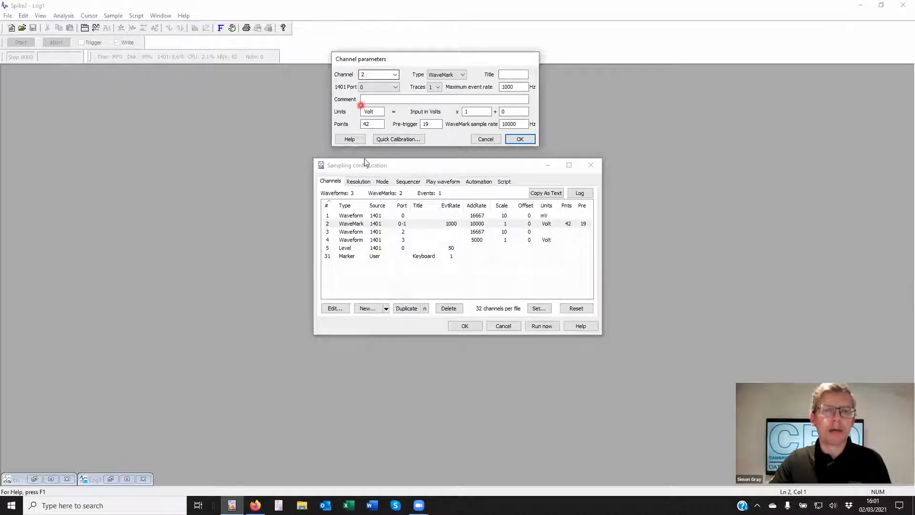
click(347, 220)
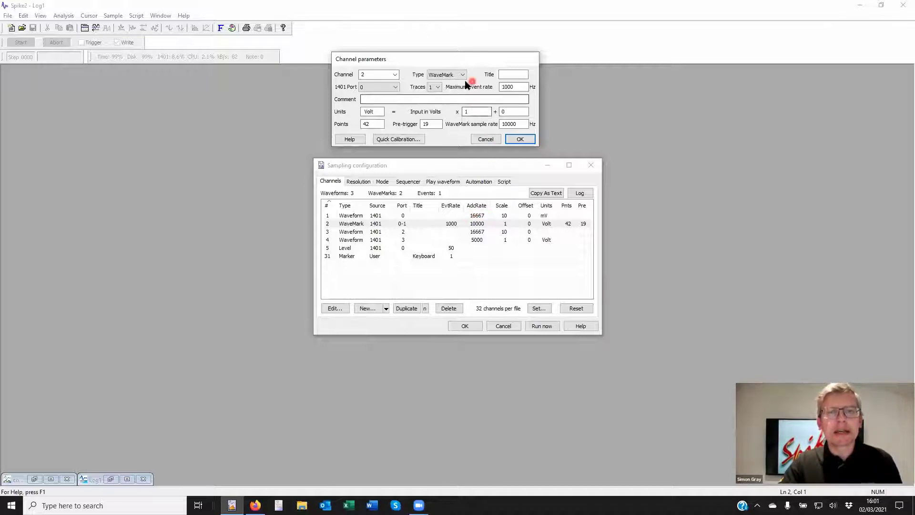
- Set the WaveMark sample rate of channel 2 to 30000 Hz
click(525, 125)
drag(525, 125, 499, 125)
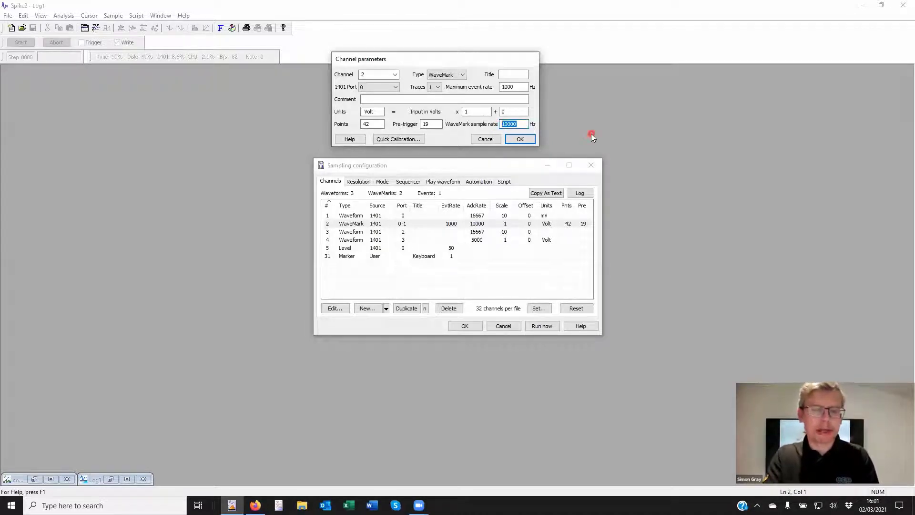
text(30000)
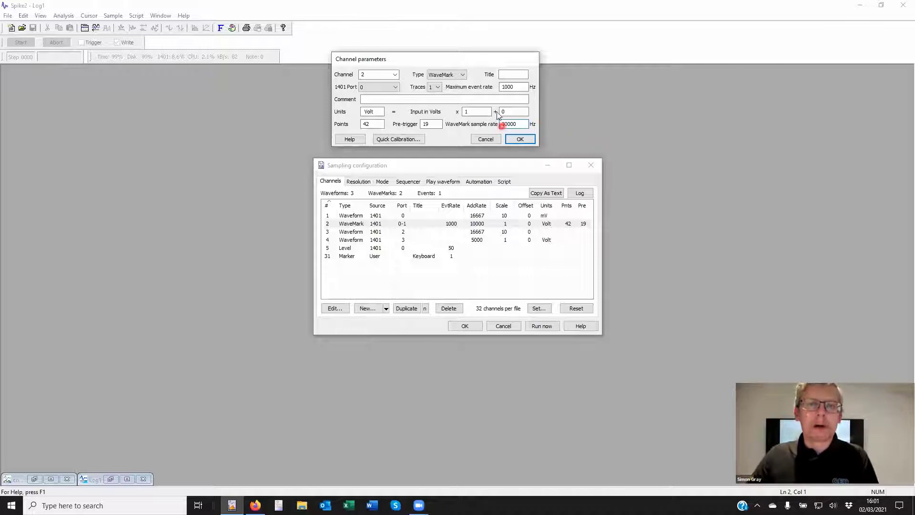
- Set the maximum event rate of channel 2 to 300 Hz and title the channel WM
click(522, 87)
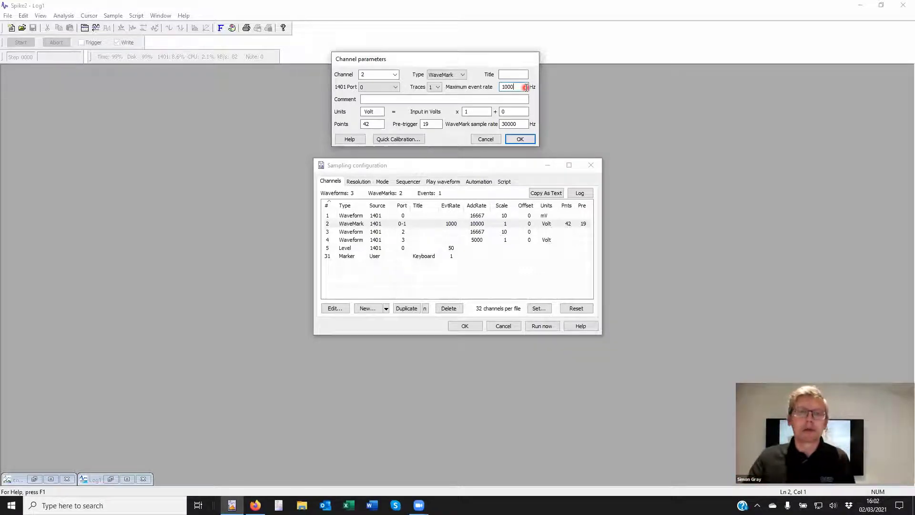
double_click(504, 87)
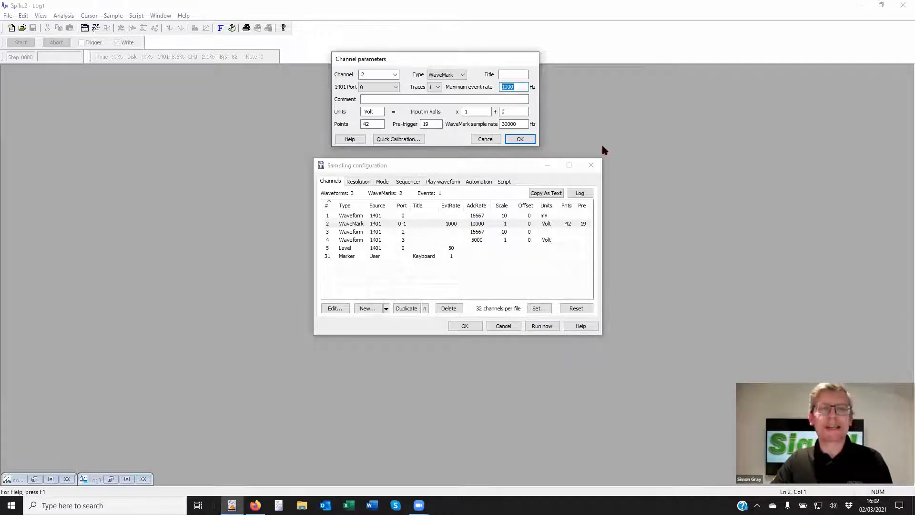
text(30)
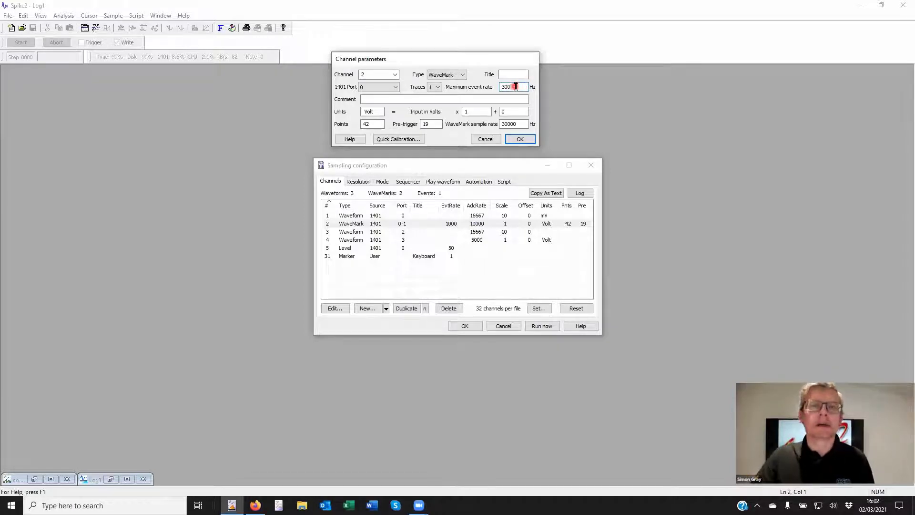
double_click(522, 86)
click(518, 87)
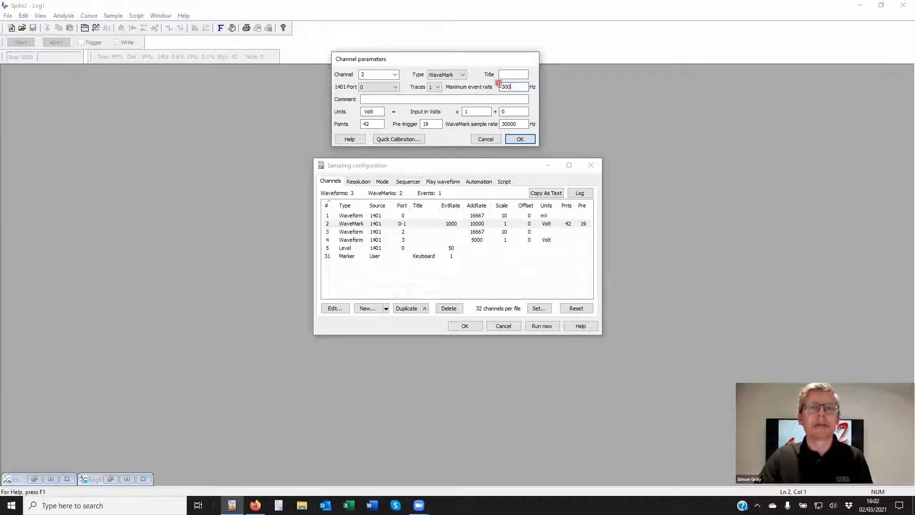
click(519, 86)
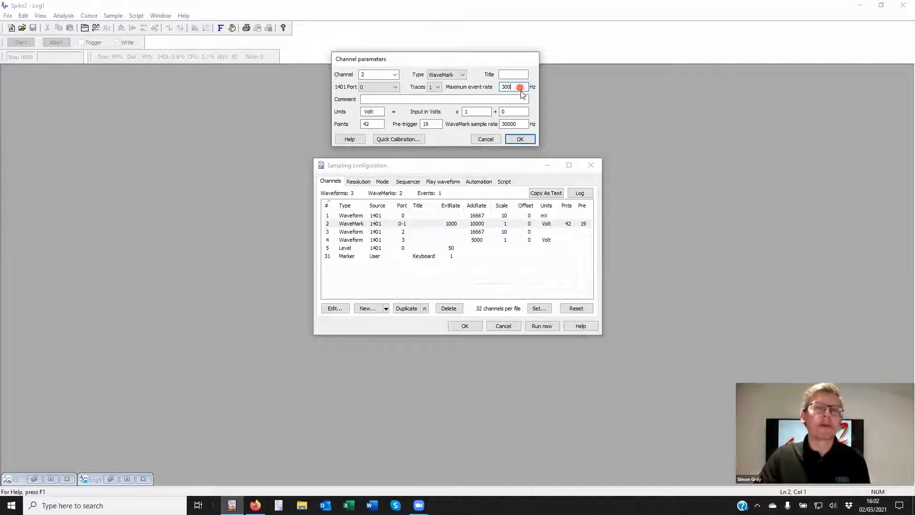
click(519, 87)
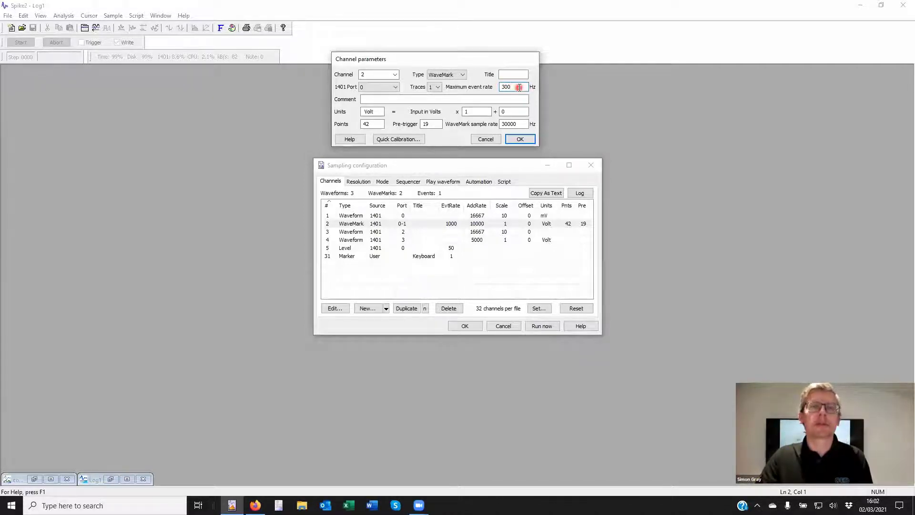
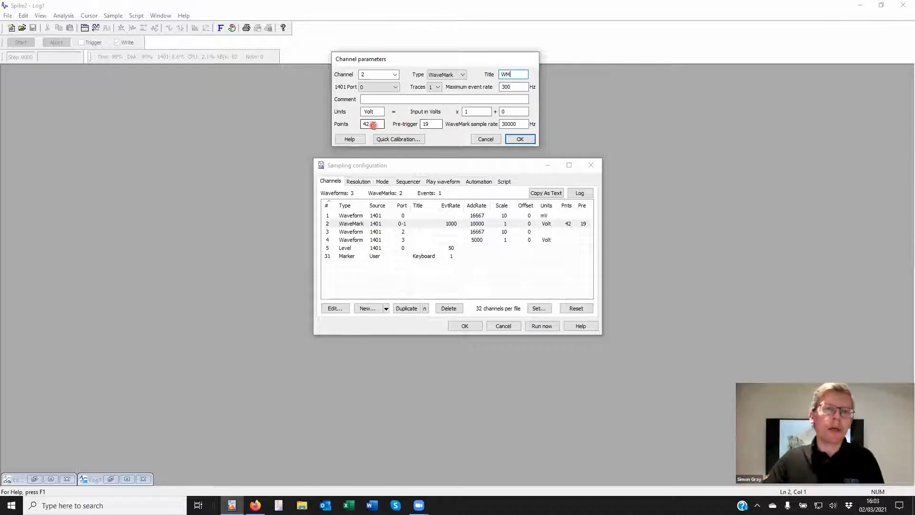
- Review the points and pre-trigger values of channel 2, and set its number of traces to 2
drag(374, 125, 360, 125)
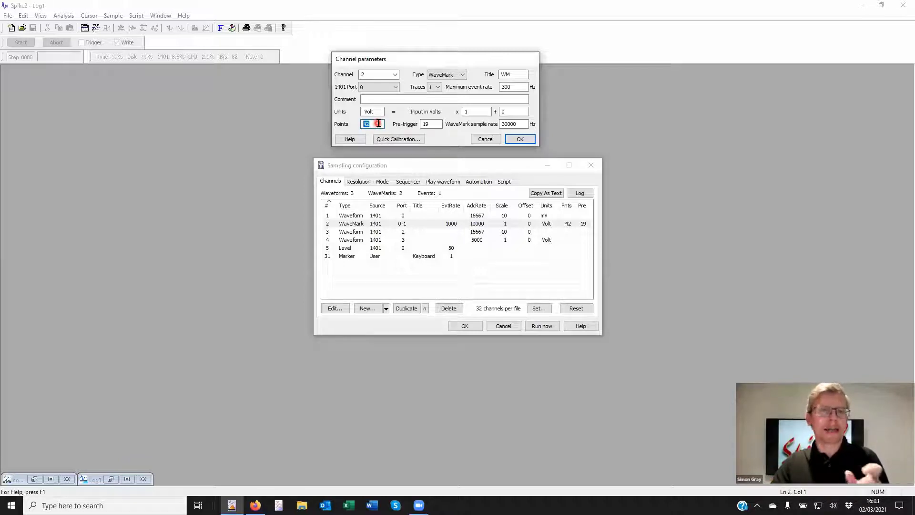
double_click(426, 124)
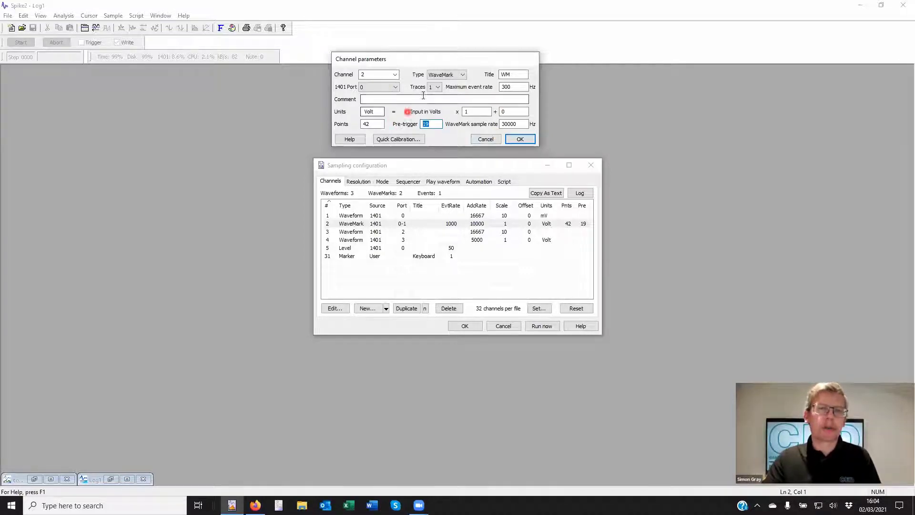
click(438, 87)
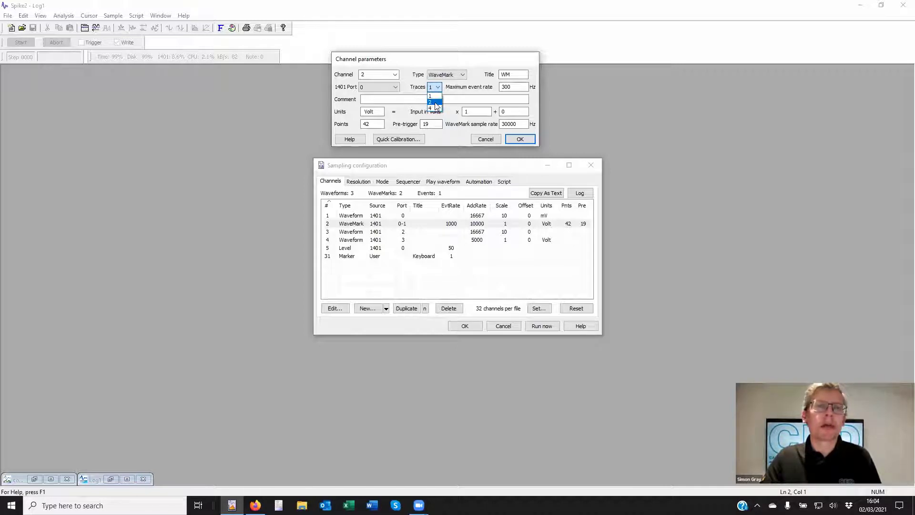
click(437, 103)
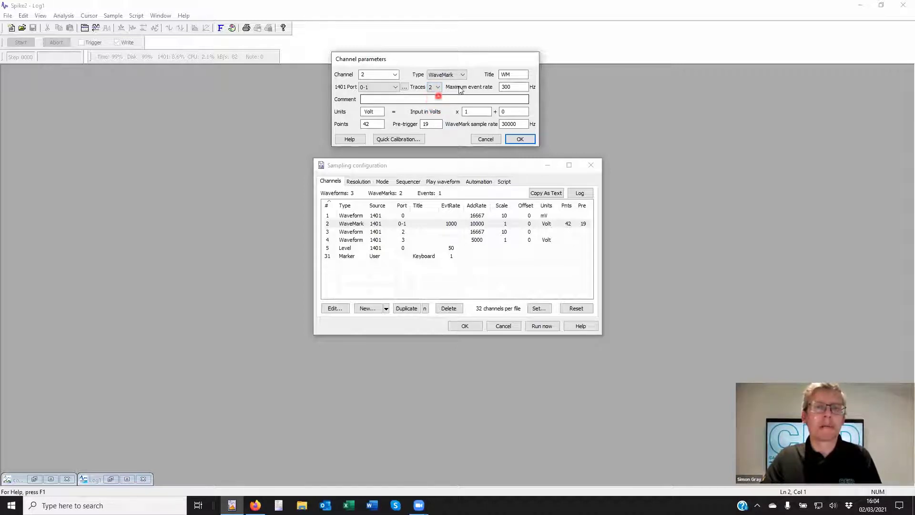
click(374, 90)
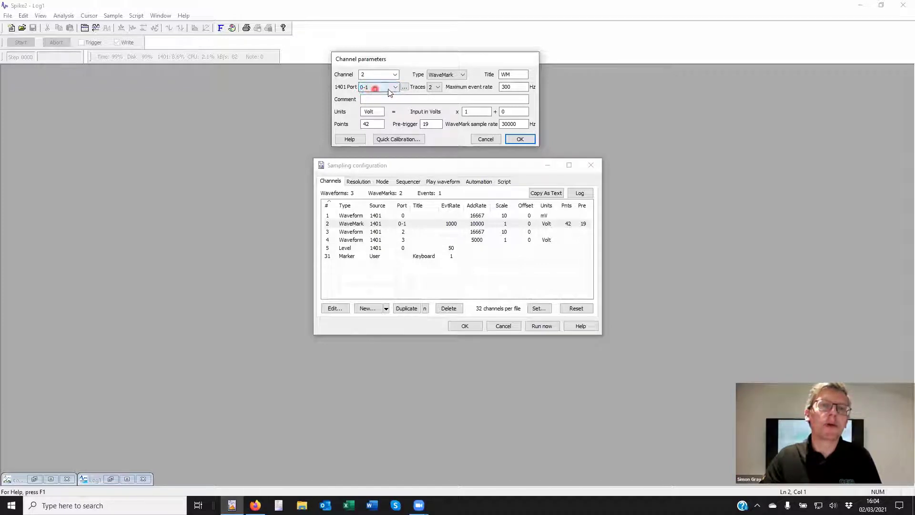
click(404, 87)
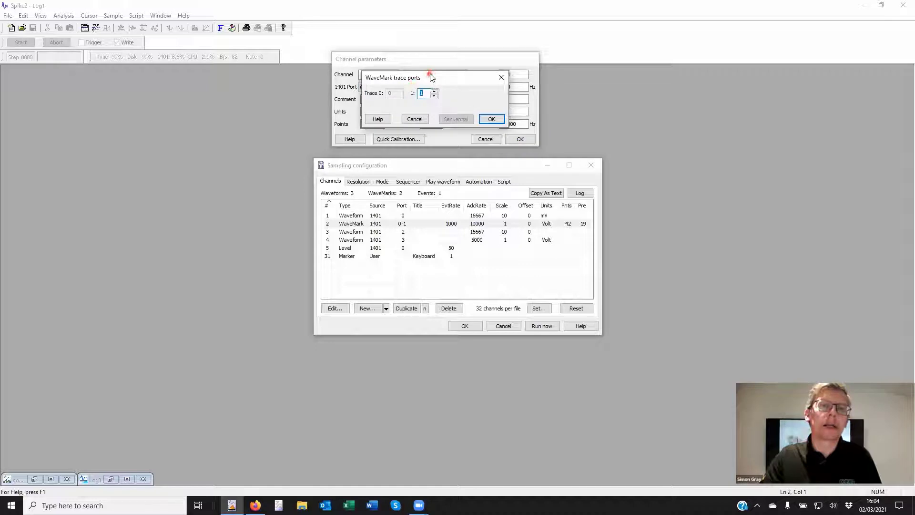
drag(431, 79, 584, 46)
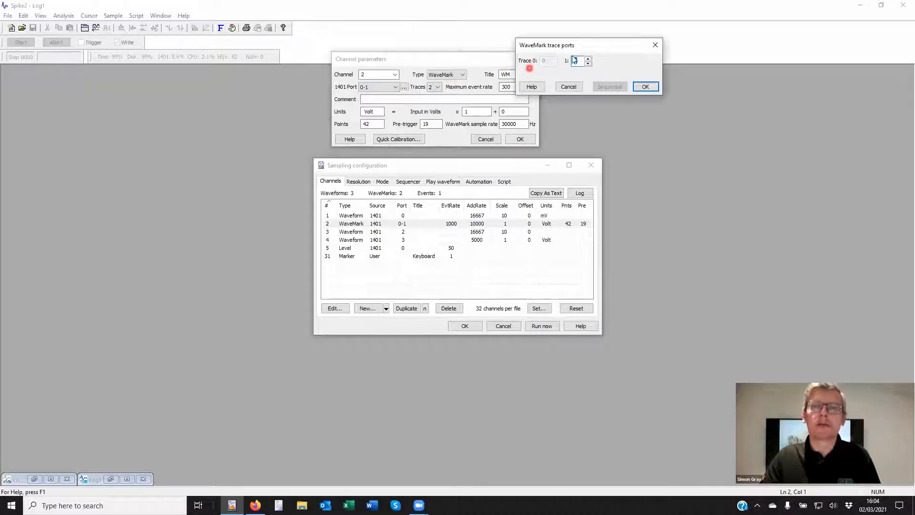
click(589, 59)
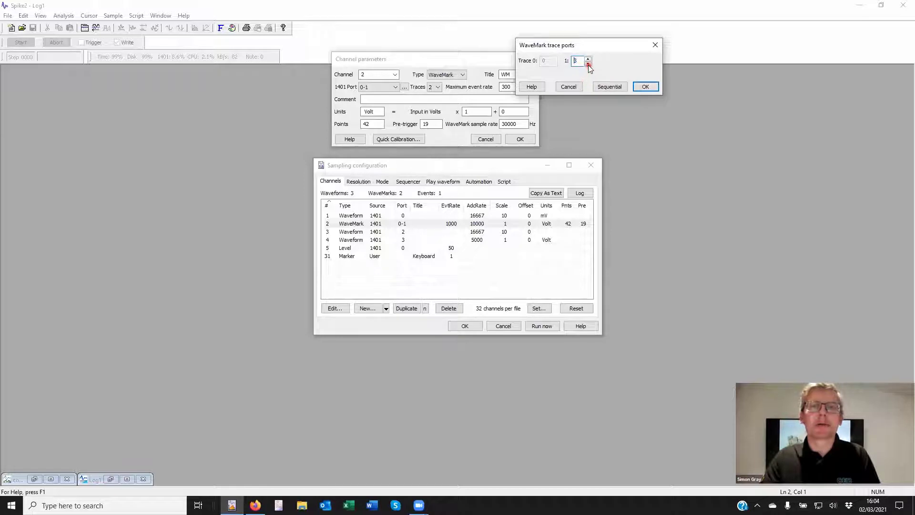
click(590, 64)
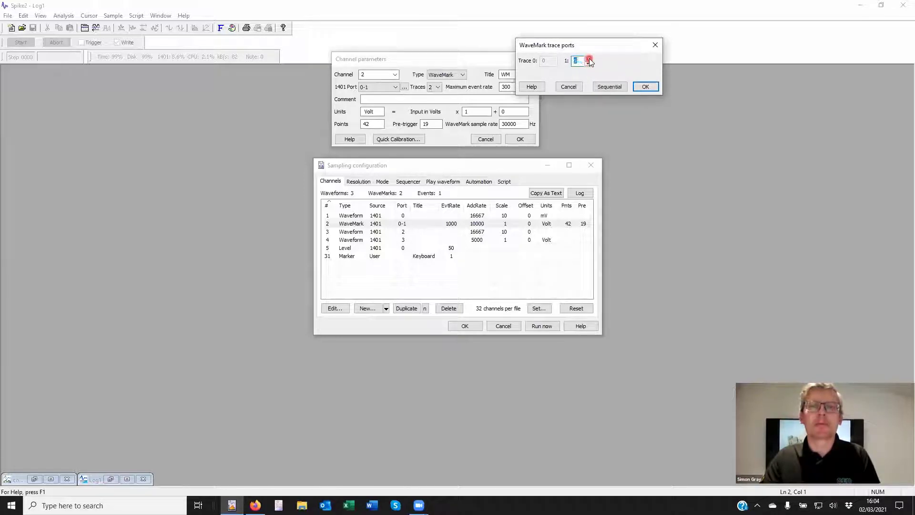
click(589, 59)
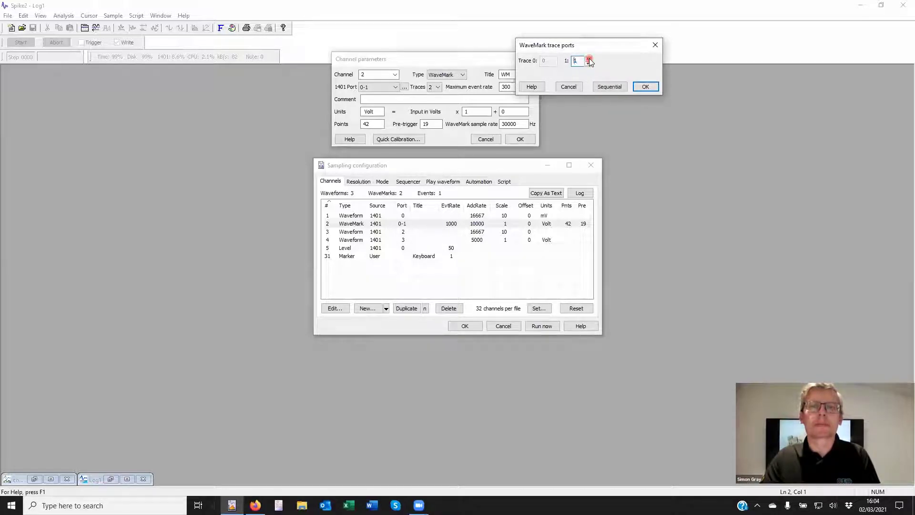
click(567, 87)
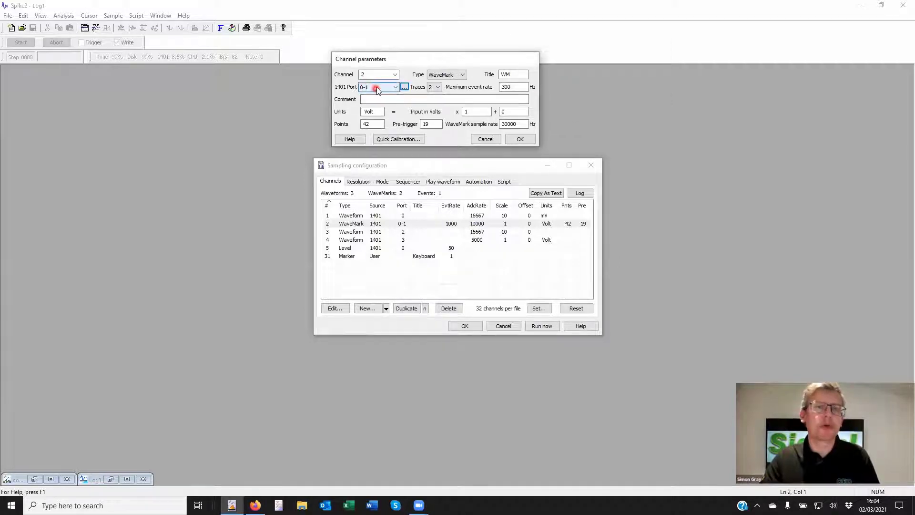
click(384, 96)
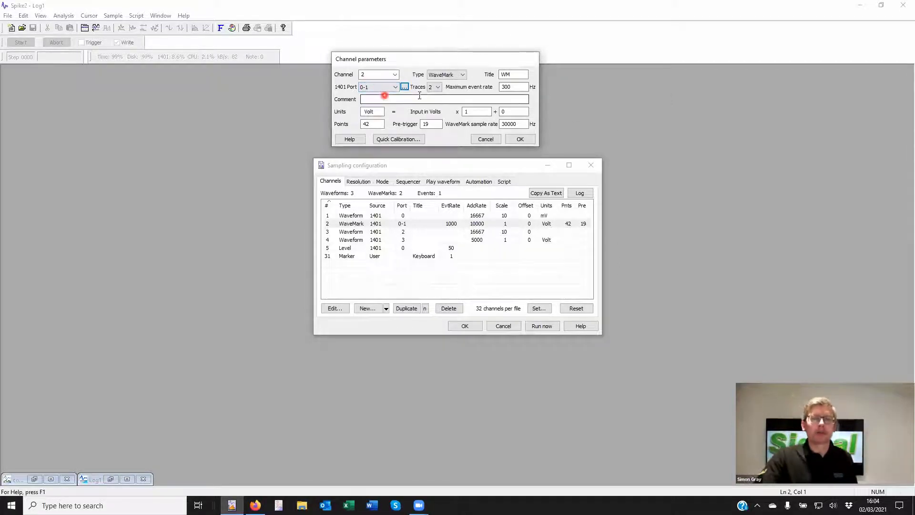
- Apply the WaveMark channel parameters and select waveform channel 1 to compare the sampling rates in the channel list
click(434, 85)
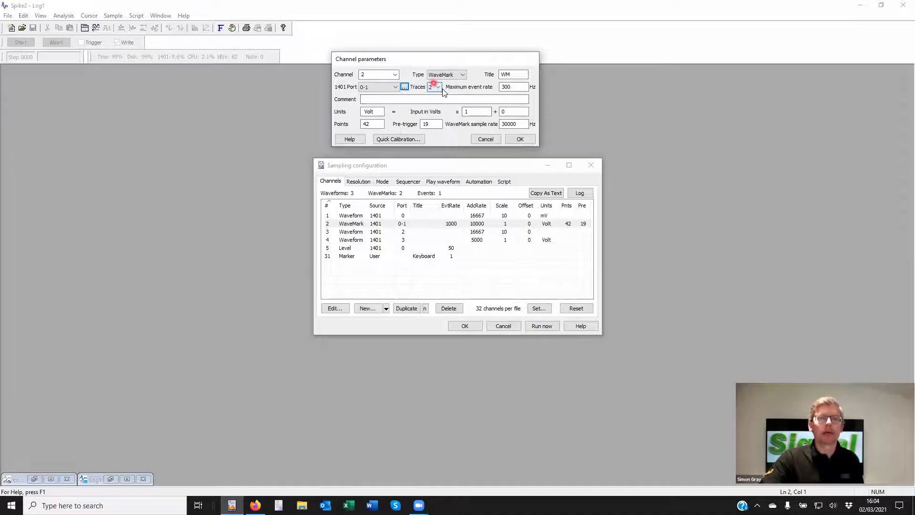
click(523, 139)
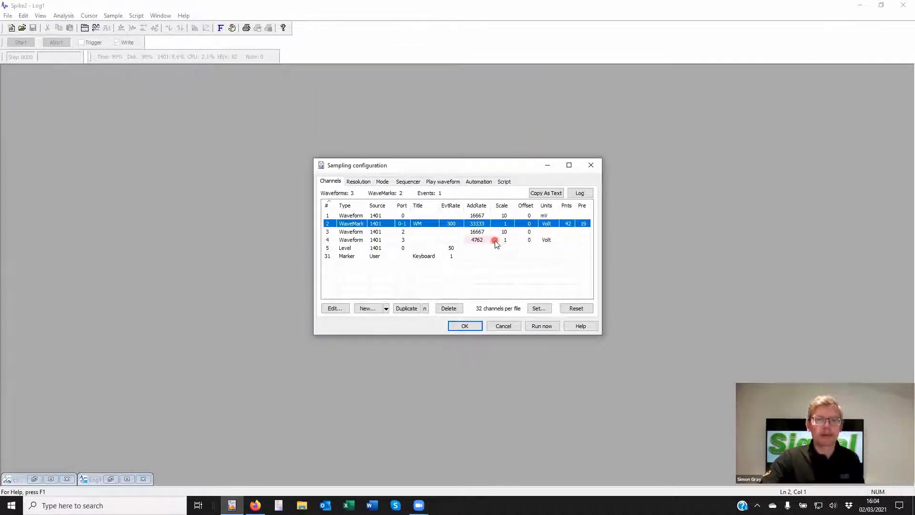
click(478, 217)
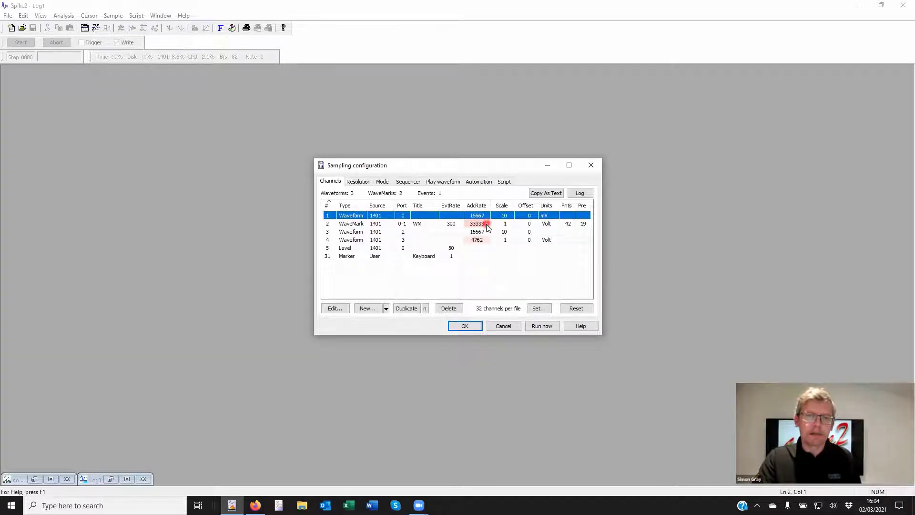
- Set the ideal waveform sample rate of channel 1 to 30000 Hz
mouse_move(480, 228)
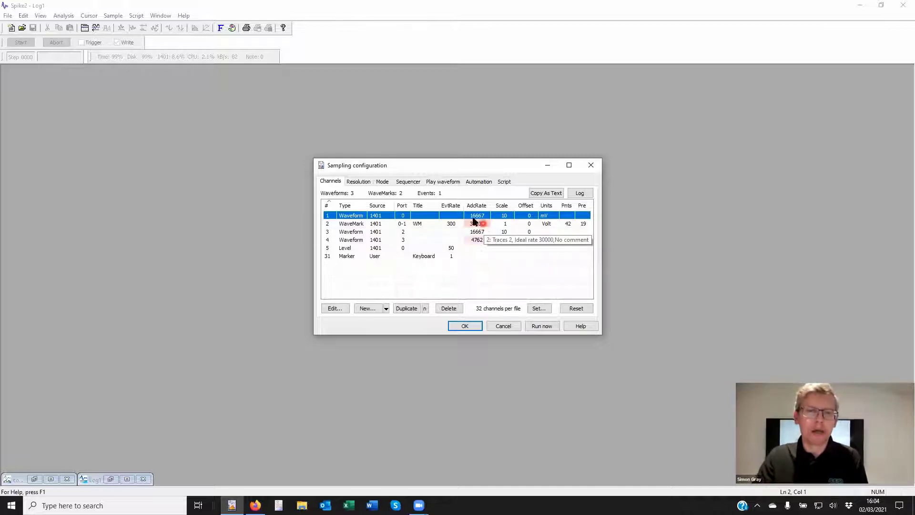
double_click(359, 219)
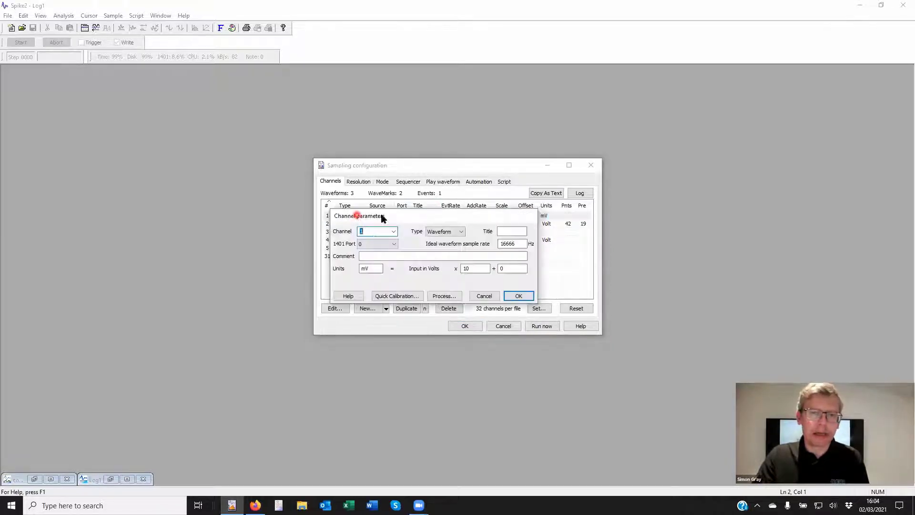
drag(521, 244, 488, 244)
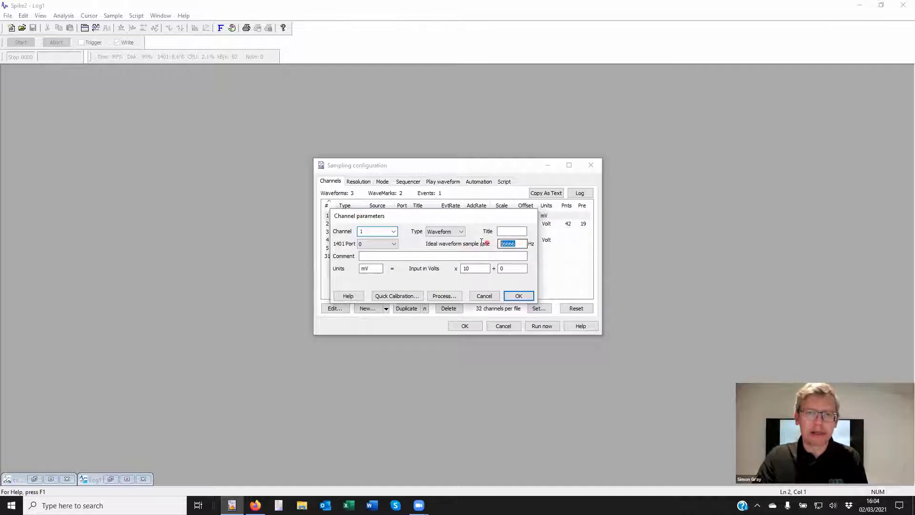
text(3000)
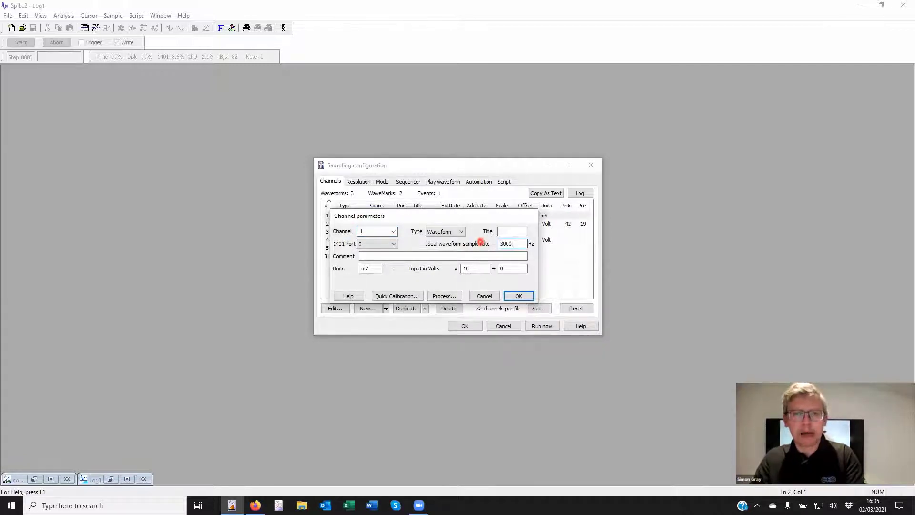
text(0)
click(518, 295)
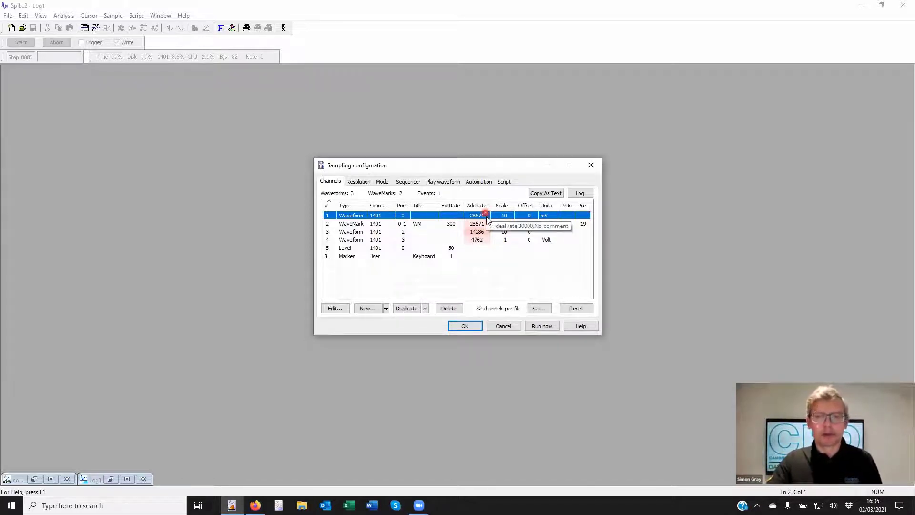
- Have the program suggest an optimised time resolution for the current channels and check the rates of channels 3 and 1
click(362, 182)
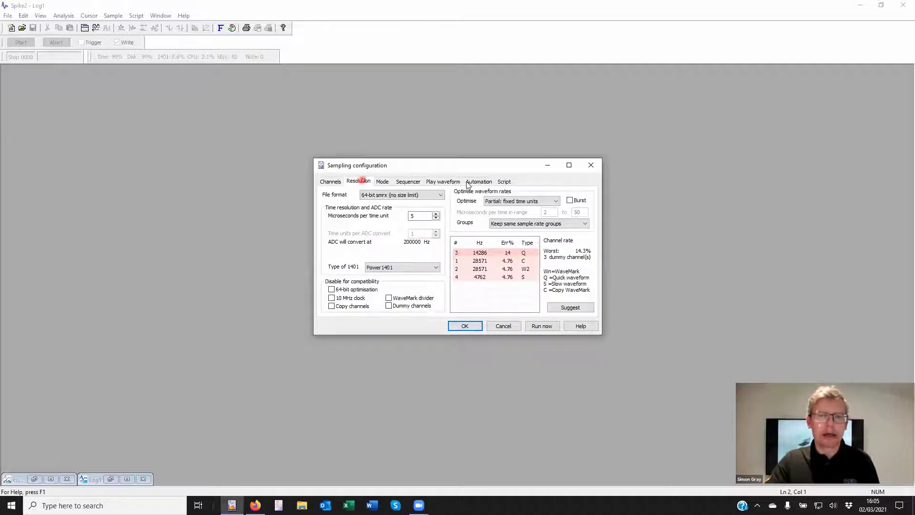
click(574, 309)
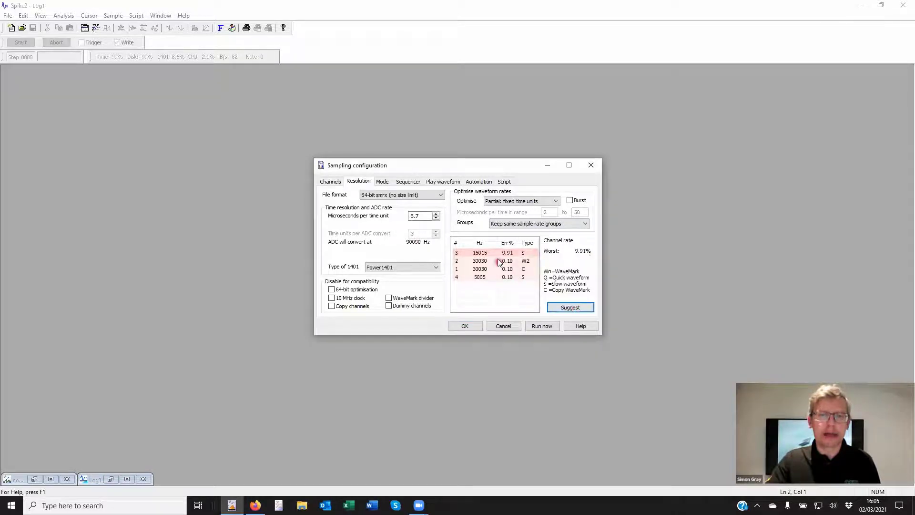
click(483, 255)
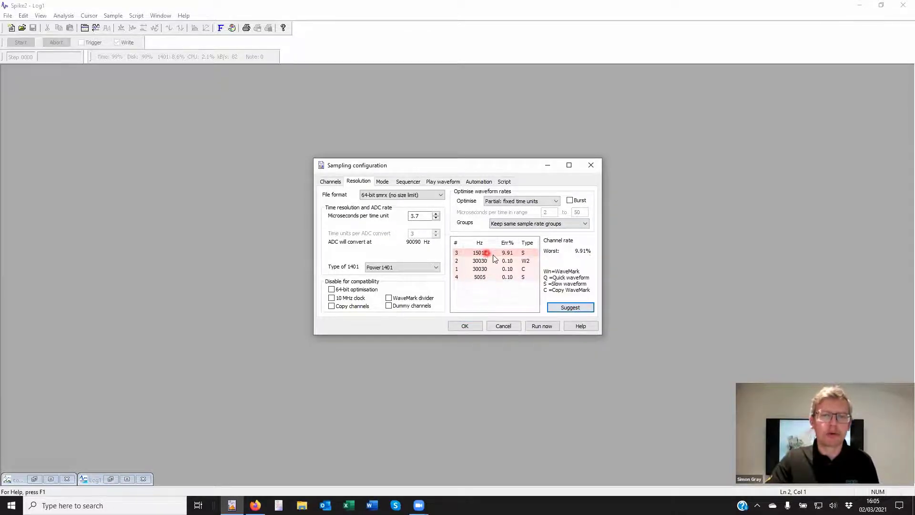
click(477, 270)
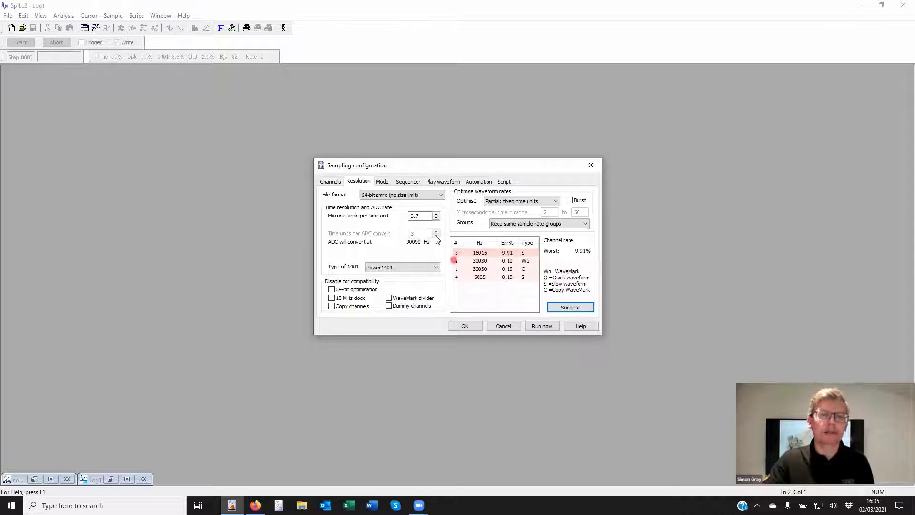
- Examine the microseconds per time unit, the ADC conversion rate and the rates and errors of the individual channels
click(422, 215)
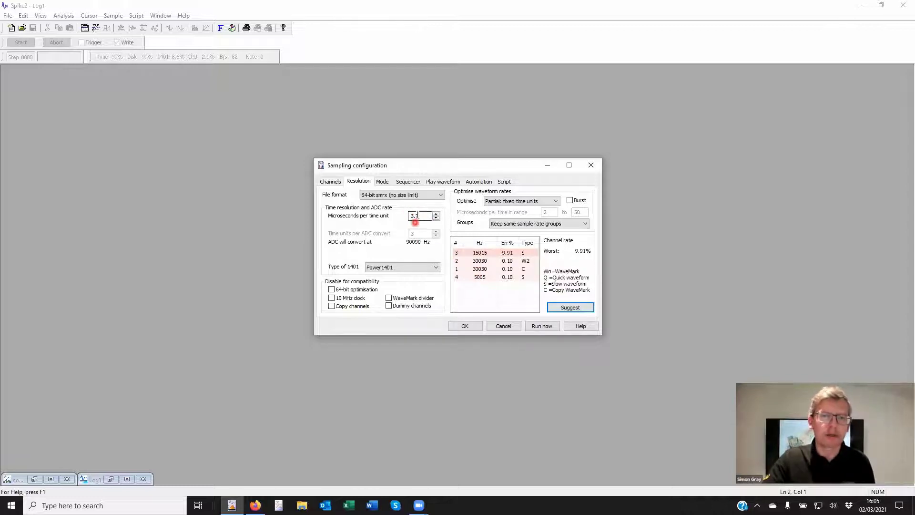
click(418, 214)
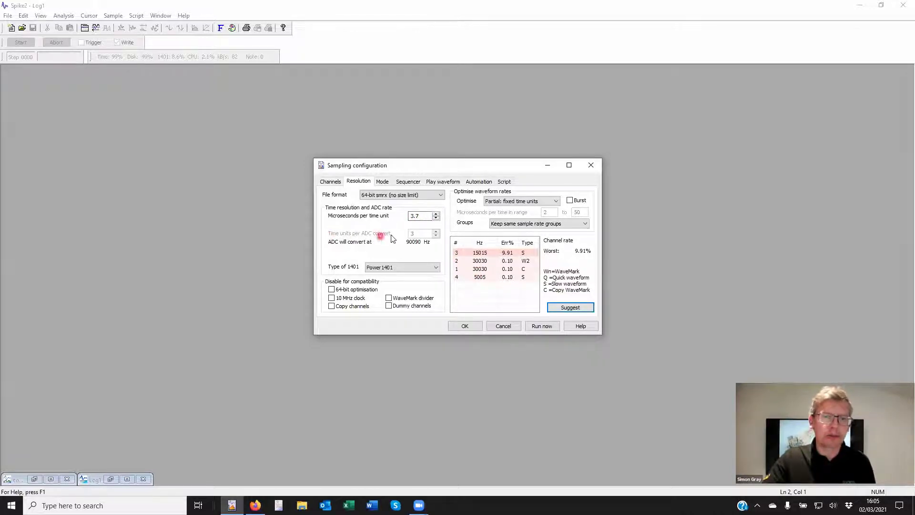
click(431, 245)
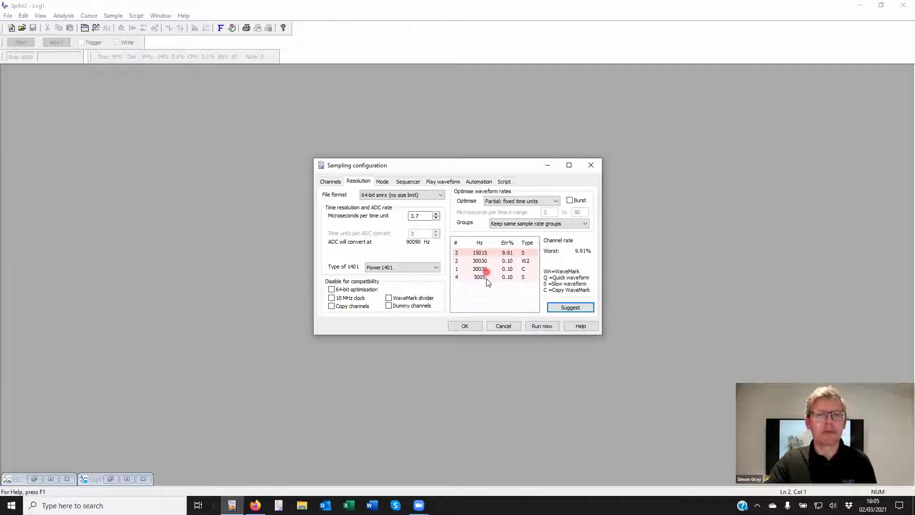
click(479, 253)
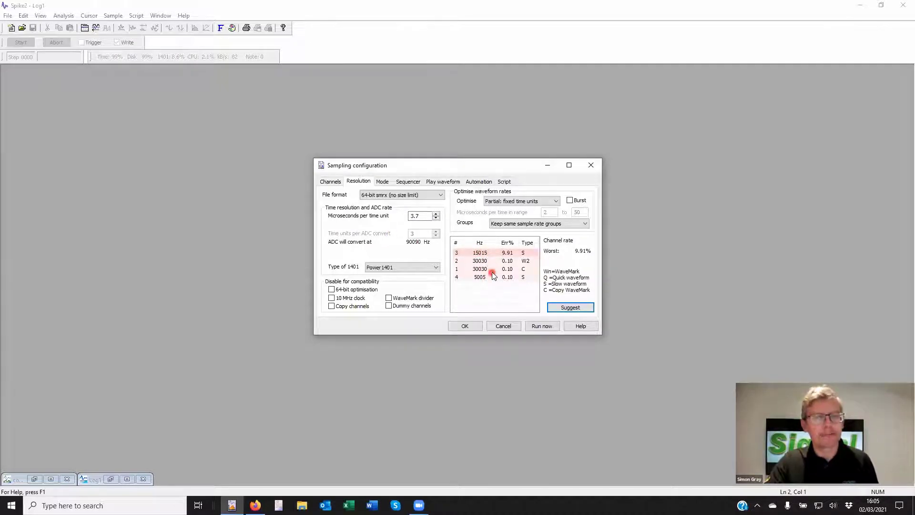
click(476, 271)
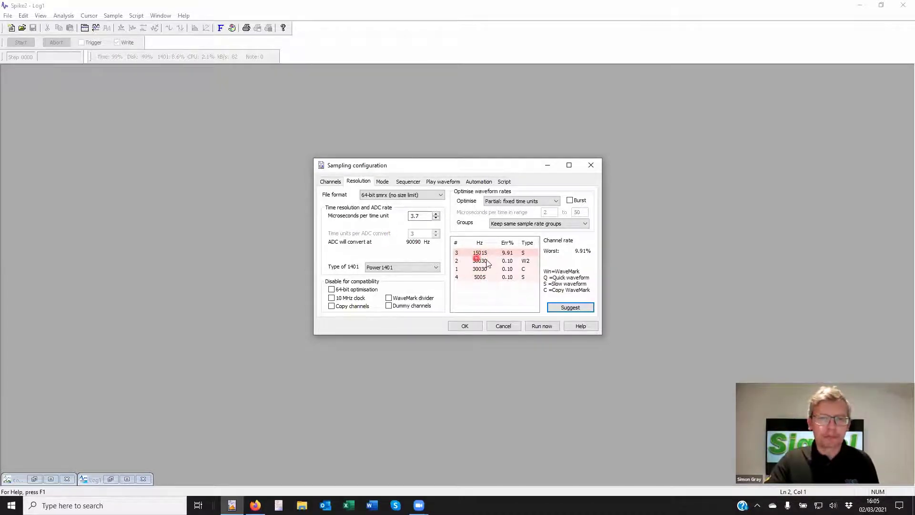
click(484, 262)
click(481, 269)
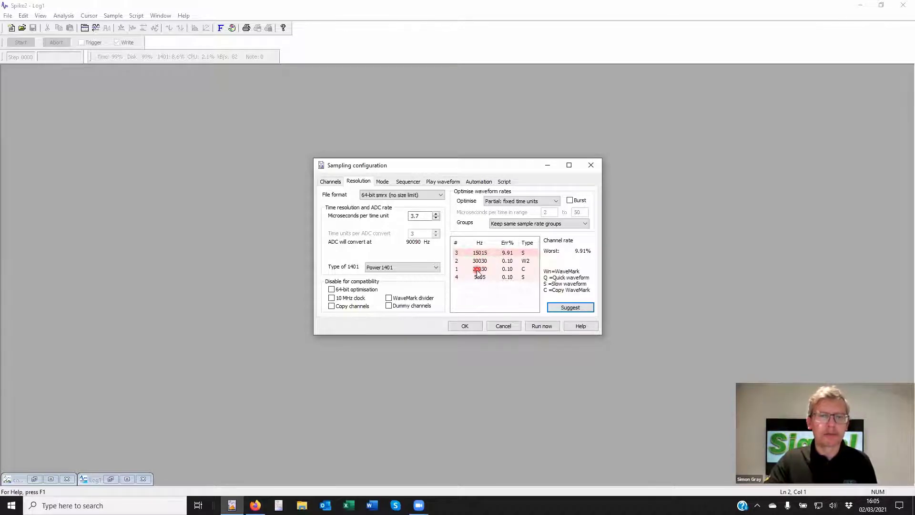
click(483, 270)
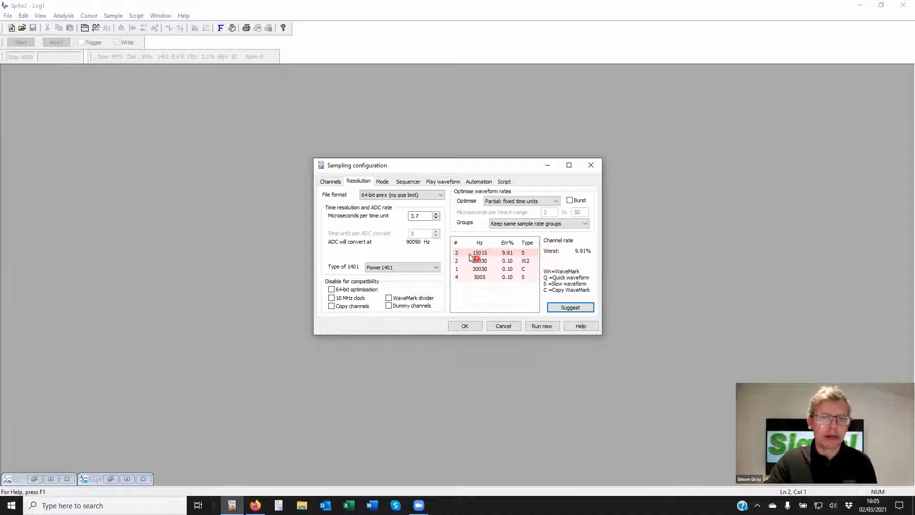
- Set the ideal waveform sample rate of channel 3 to 20000 Hz
click(331, 181)
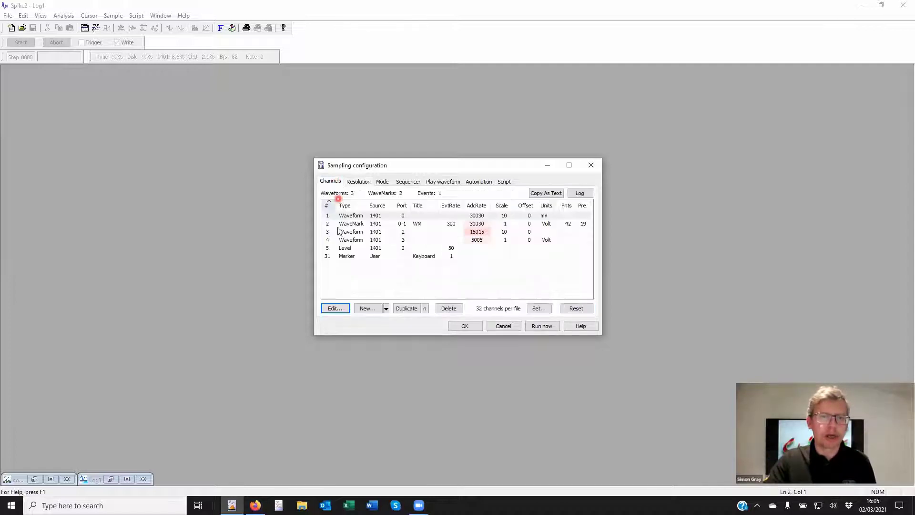
click(338, 232)
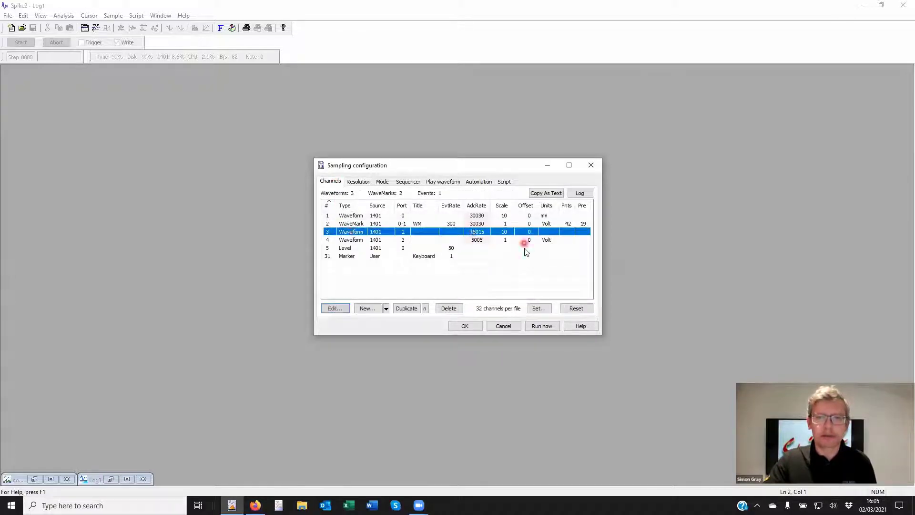
double_click(488, 232)
double_click(510, 244)
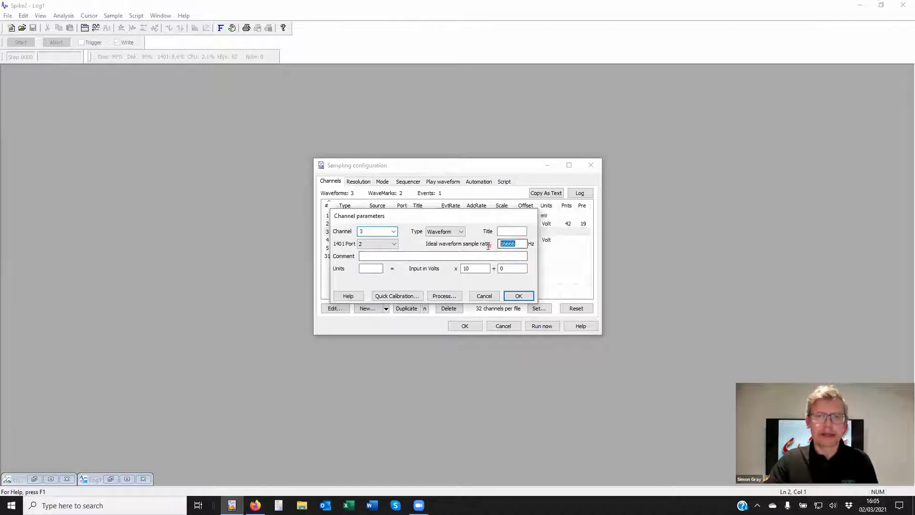
text(2000)
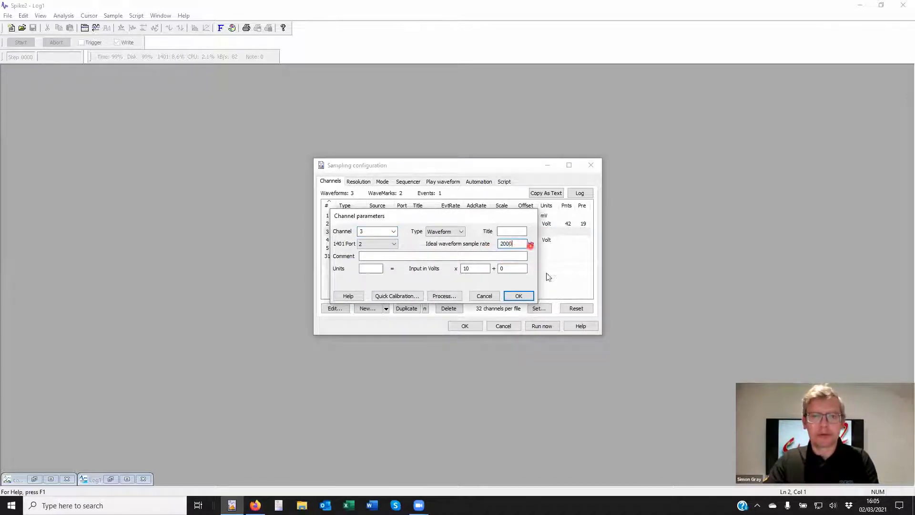
click(519, 296)
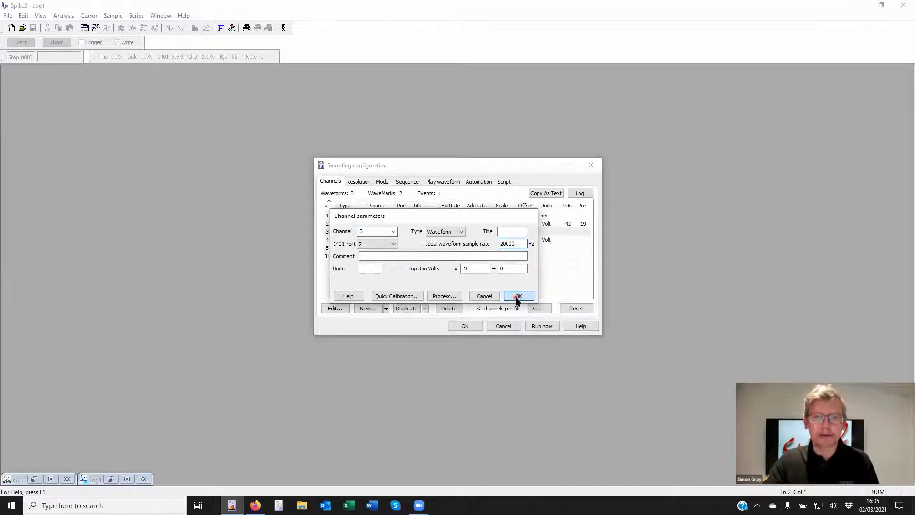
- Request a new time resolution suggestion for the changed channel 3 rate and compare the rates of all channels
click(362, 183)
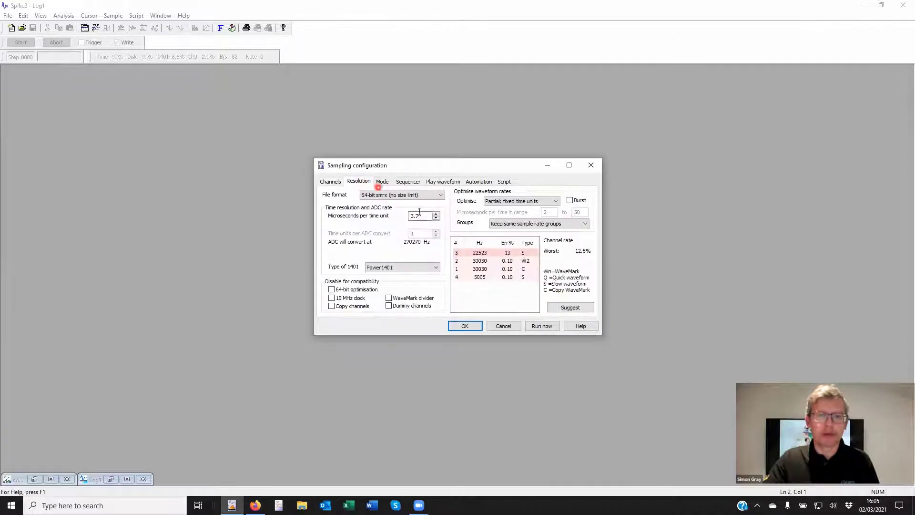
click(570, 308)
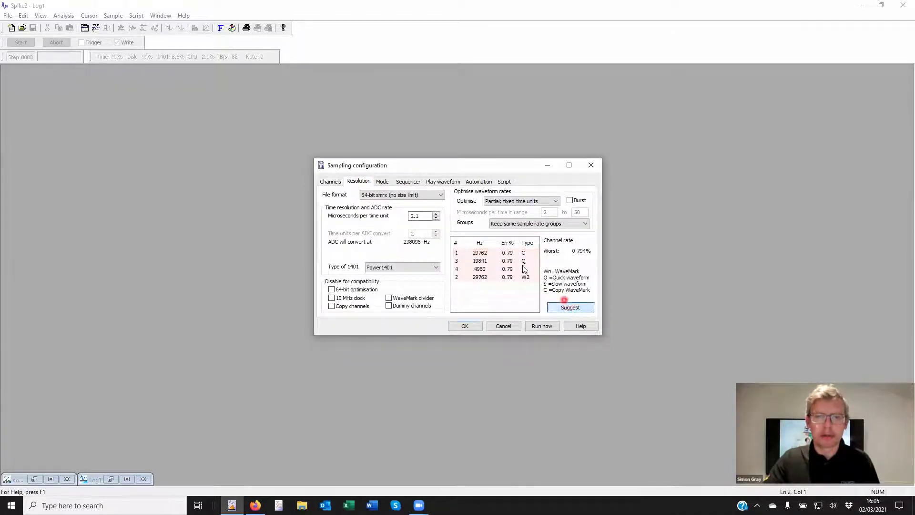
click(481, 254)
click(490, 262)
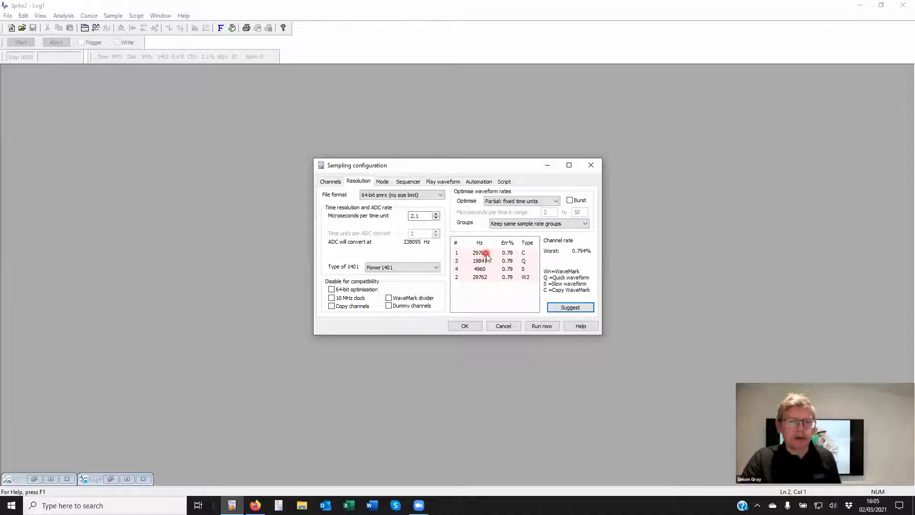
click(489, 260)
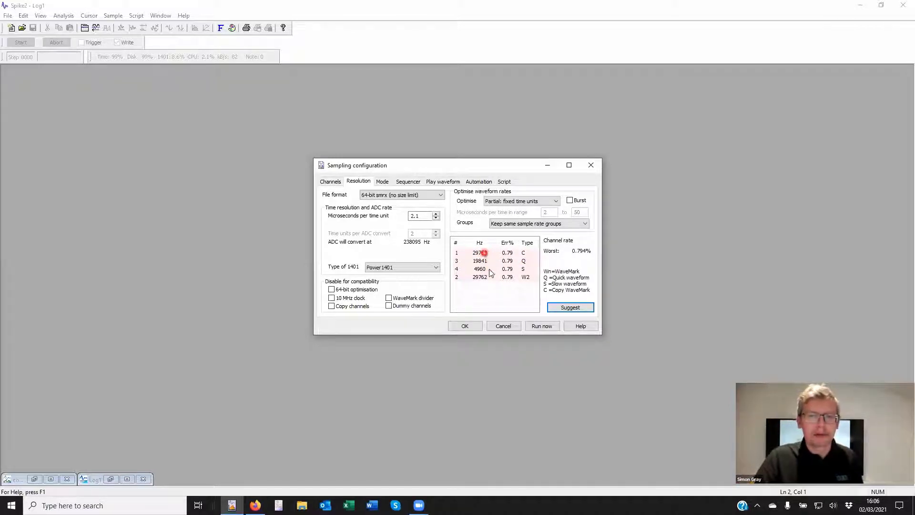
click(482, 253)
click(484, 279)
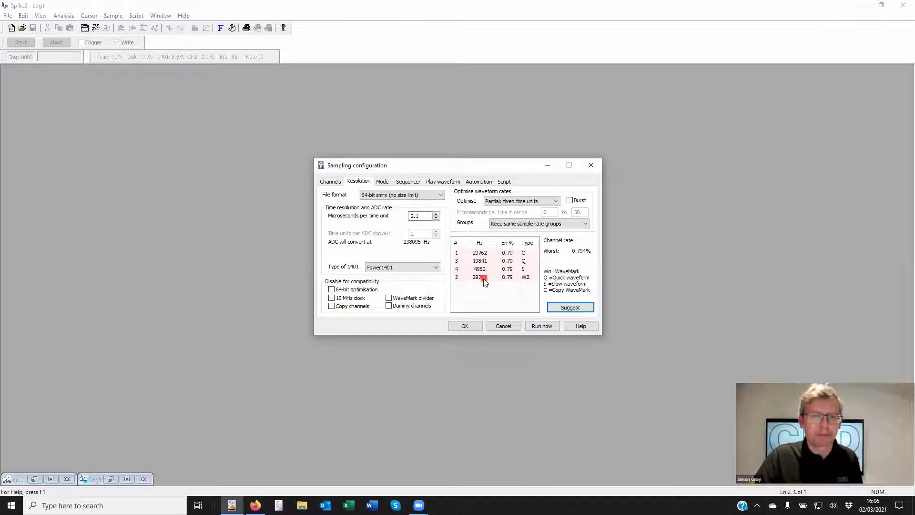
click(492, 280)
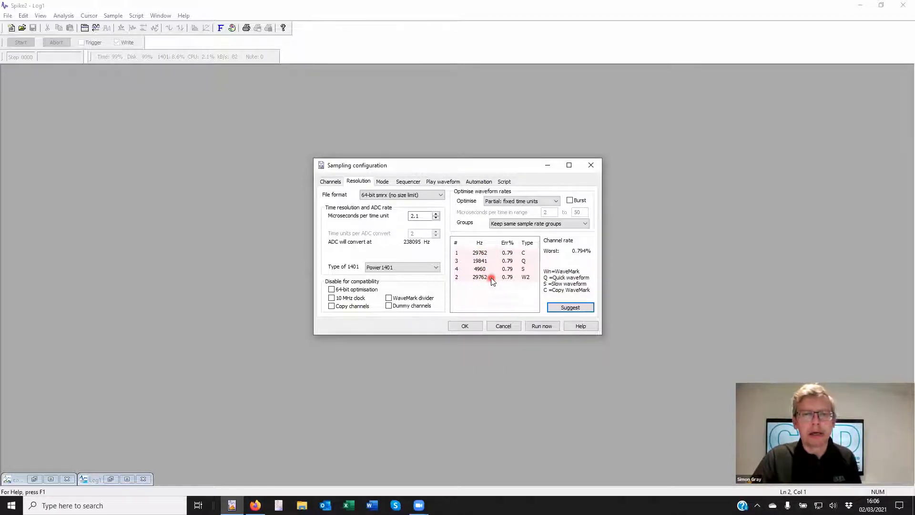
click(492, 251)
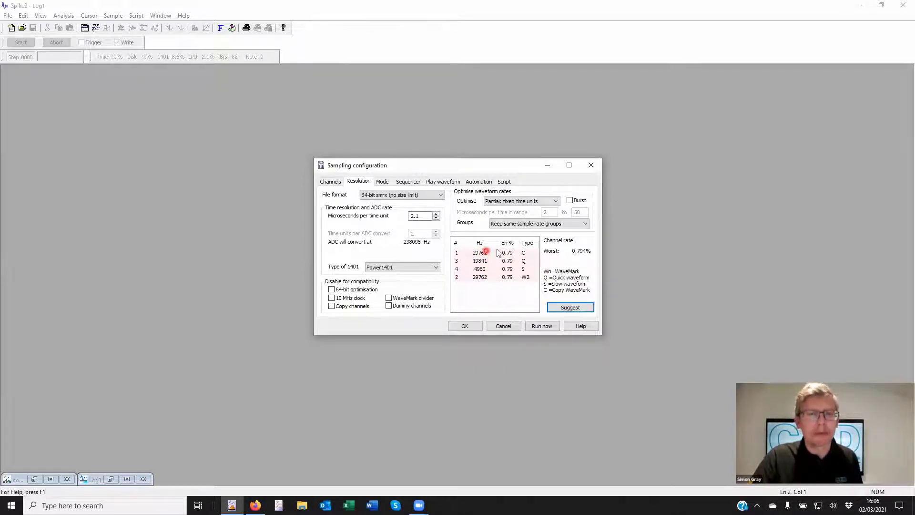
- Enable burst mode for the waveform rates and apply a newly suggested time resolution
click(567, 204)
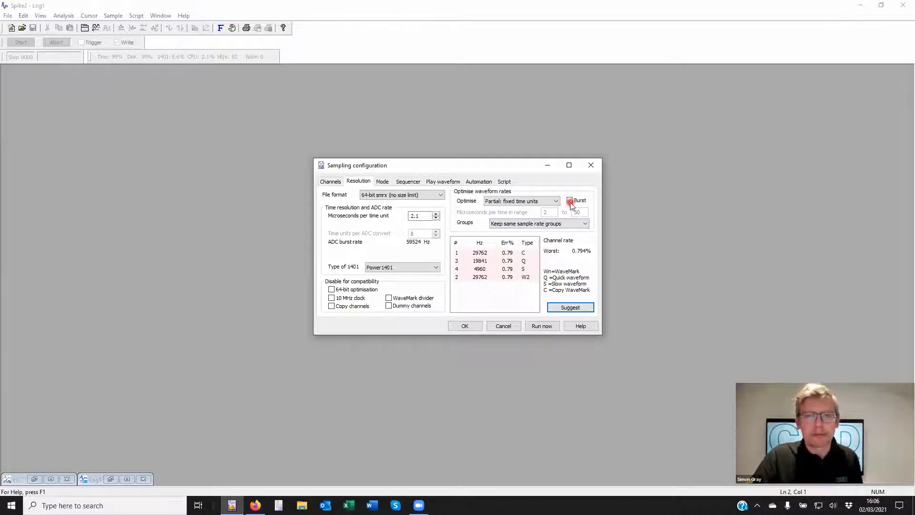
click(568, 308)
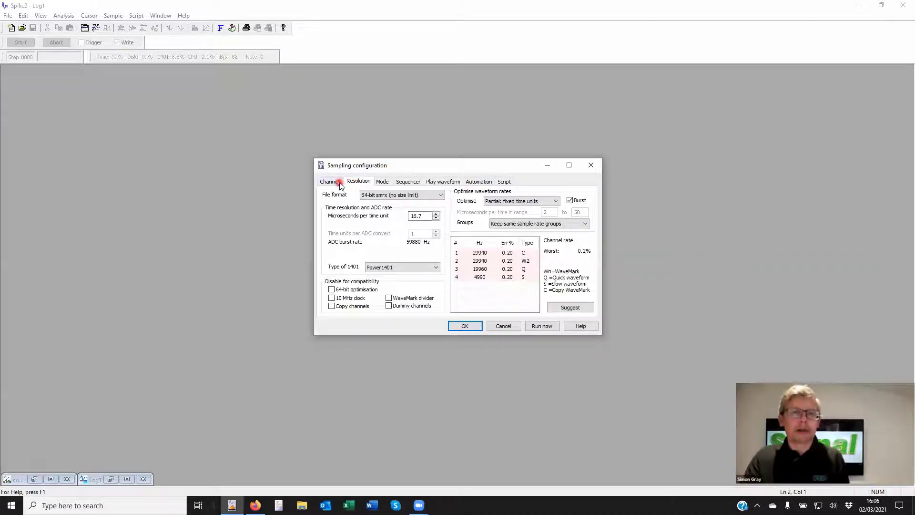
- Look over the sample mode, sequencer, script and automation settings, and run the sampling configuration from the channel list
click(385, 182)
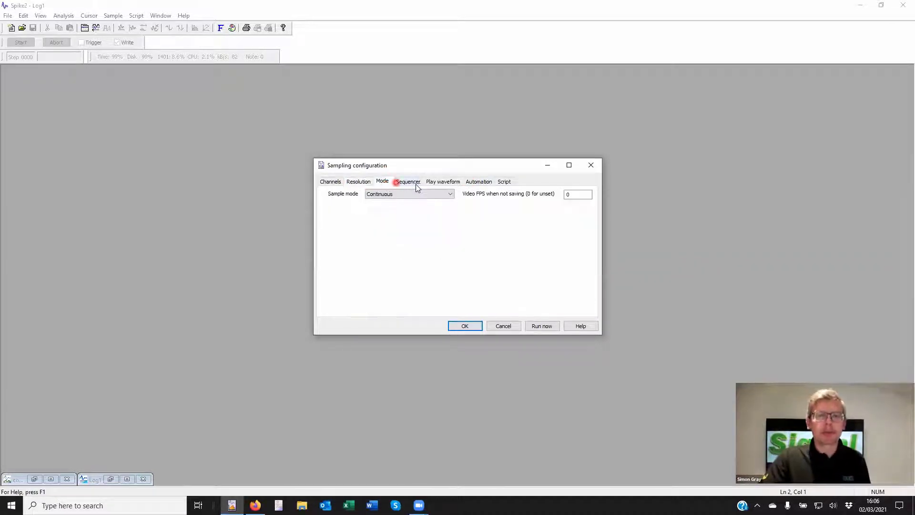
click(416, 184)
click(500, 182)
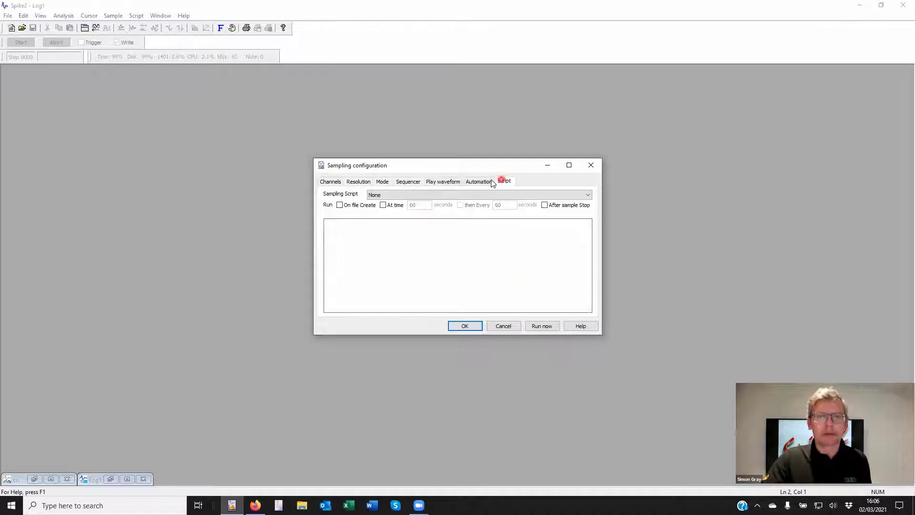
click(471, 183)
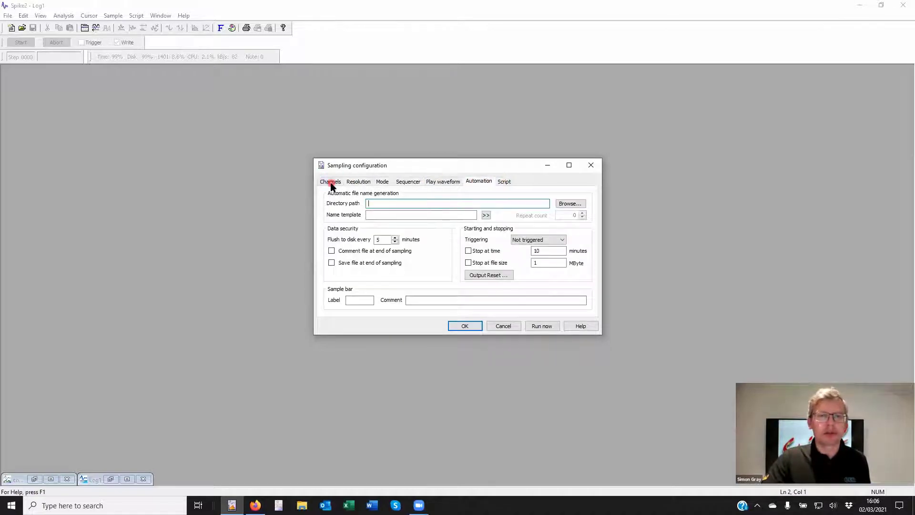
click(331, 182)
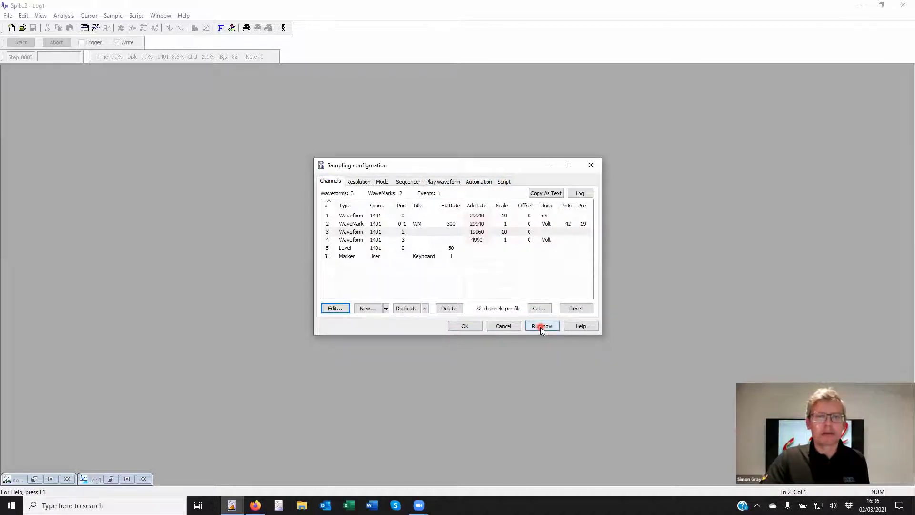
click(542, 326)
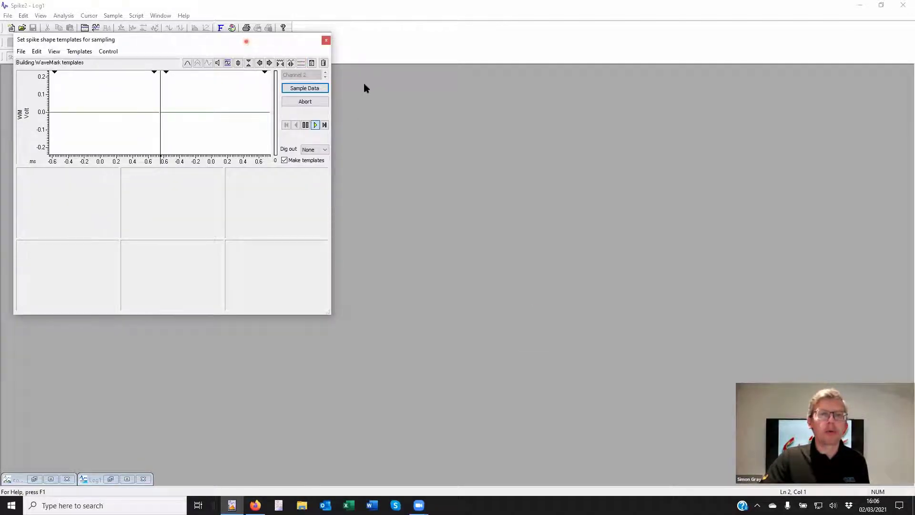
- Move the spike shape template window into the clear area of the workspace
drag(364, 87, 364, 86)
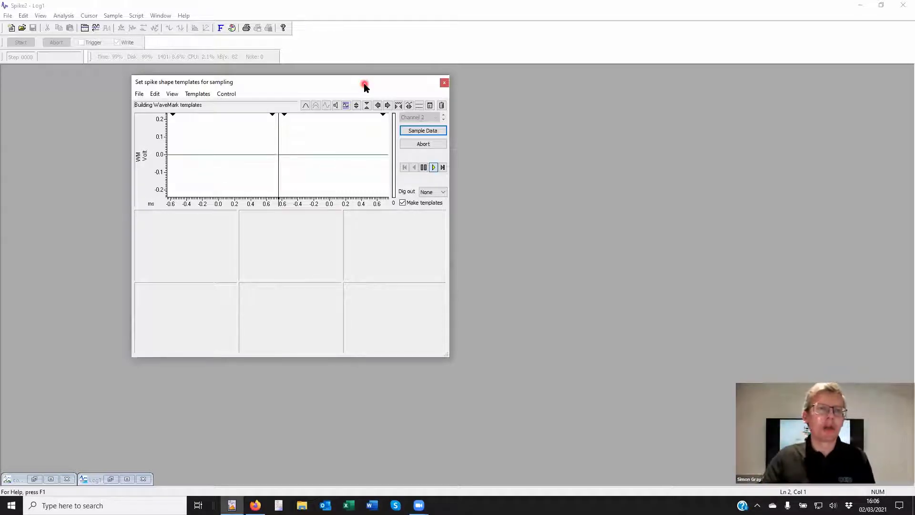
click(347, 119)
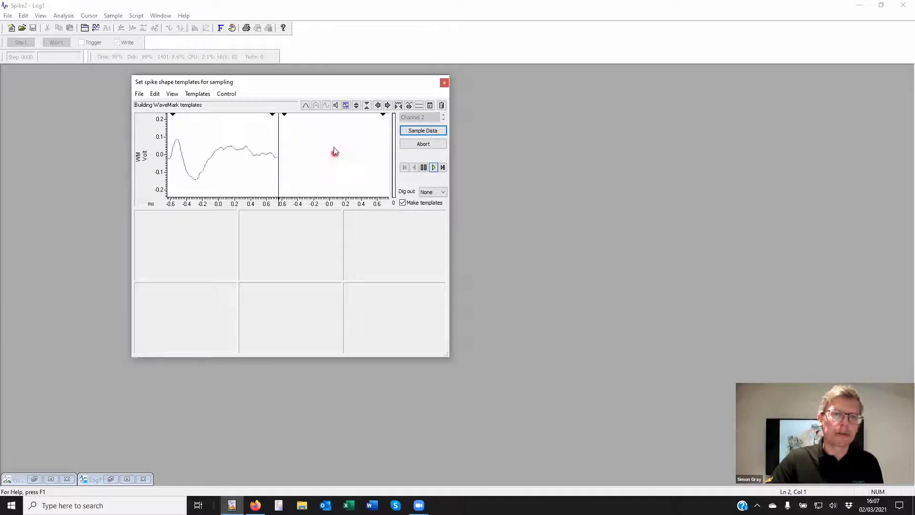
click(347, 106)
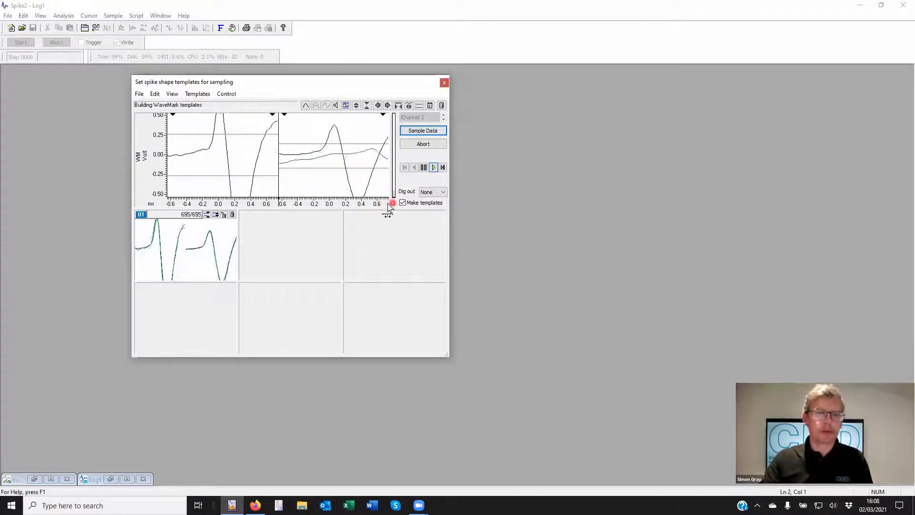
- Extend the captured spike time range to about -0.7 to 3.6 ms, with little pre-trigger time
drag(381, 214, 352, 205)
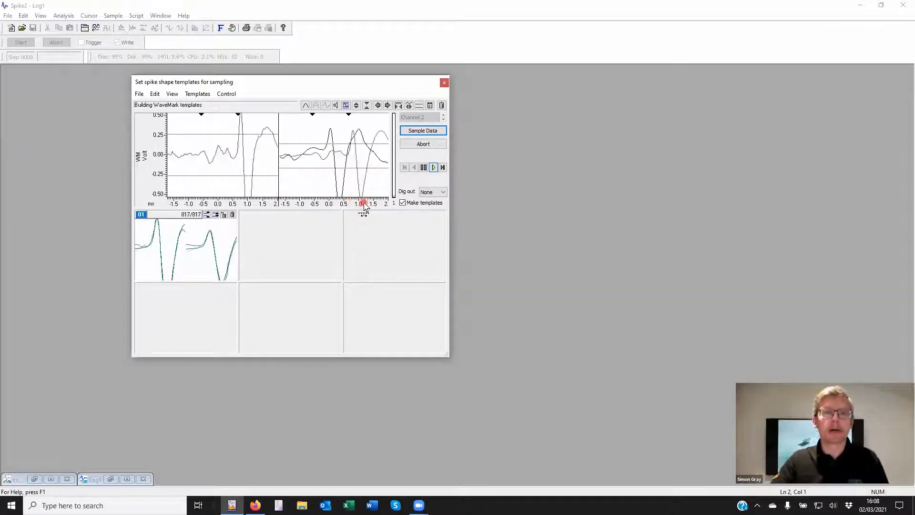
drag(383, 209, 353, 210)
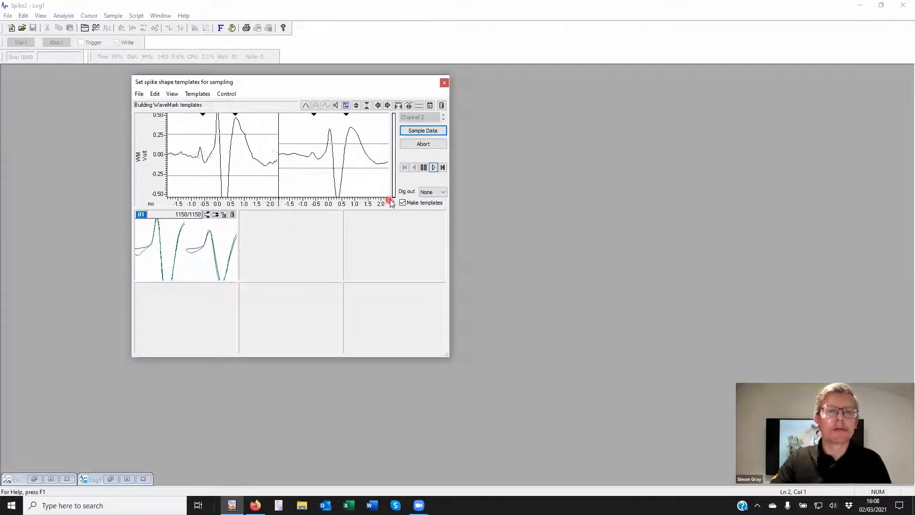
mouse_move(388, 205)
mouse_down()
mouse_move(374, 215)
mouse_move(353, 206)
mouse_move(380, 210)
mouse_up()
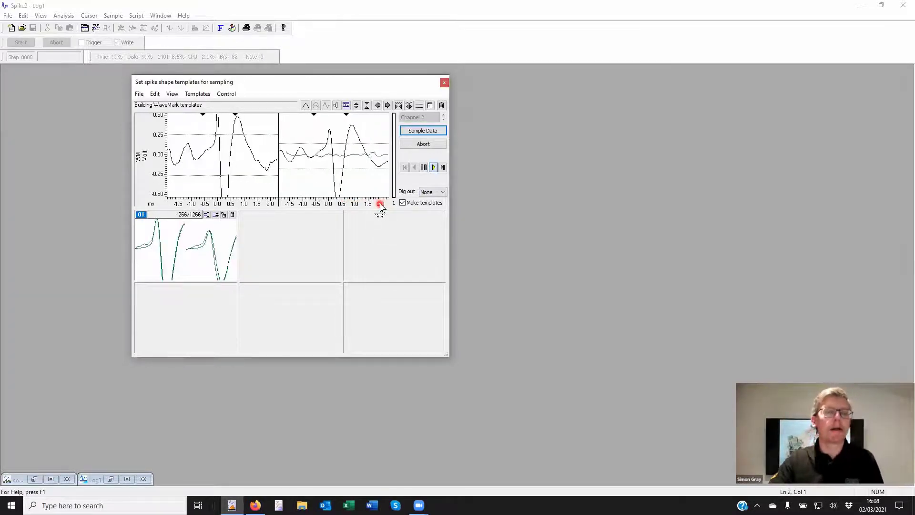
mouse_move(384, 203)
mouse_down()
mouse_move(337, 215)
mouse_move(341, 206)
mouse_move(385, 206)
mouse_up()
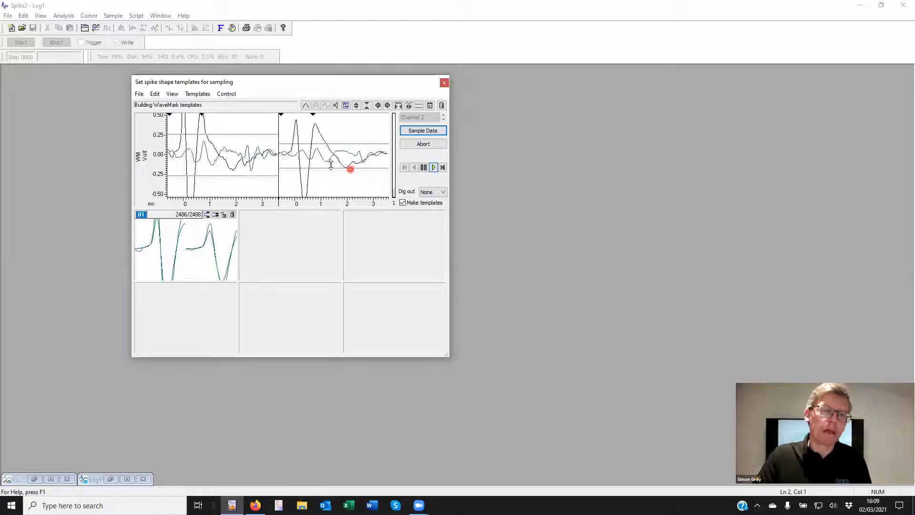
- Turn off automatic template making and delete template 01
click(402, 203)
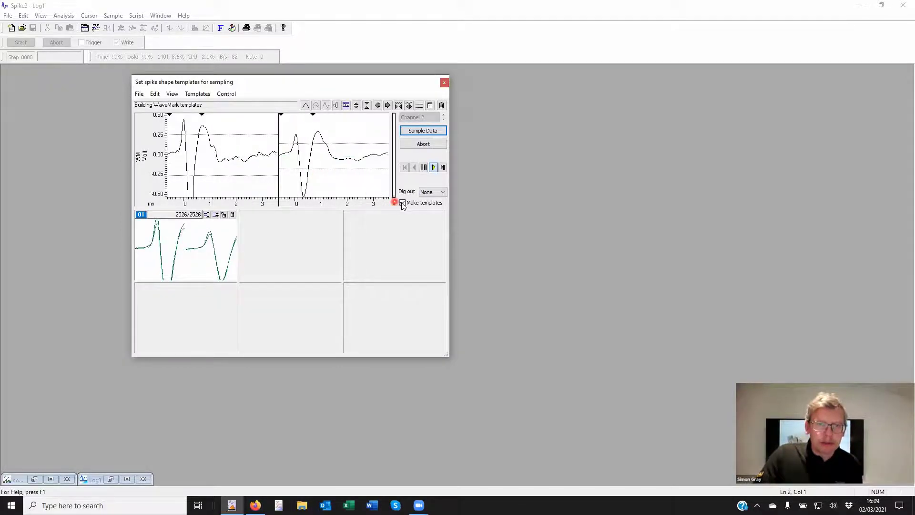
click(233, 215)
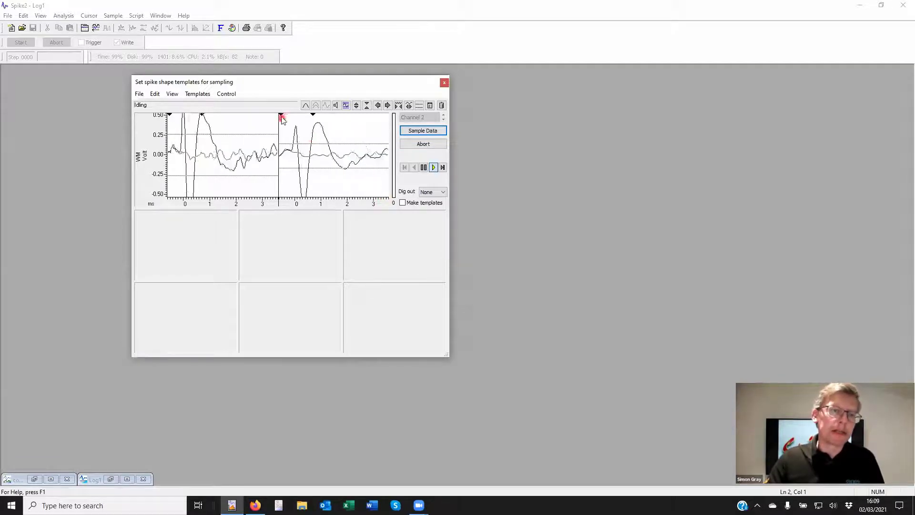
- Adjust the template start and end markers to span about -0.3 to 1.5 ms around the spike
drag(281, 116, 293, 114)
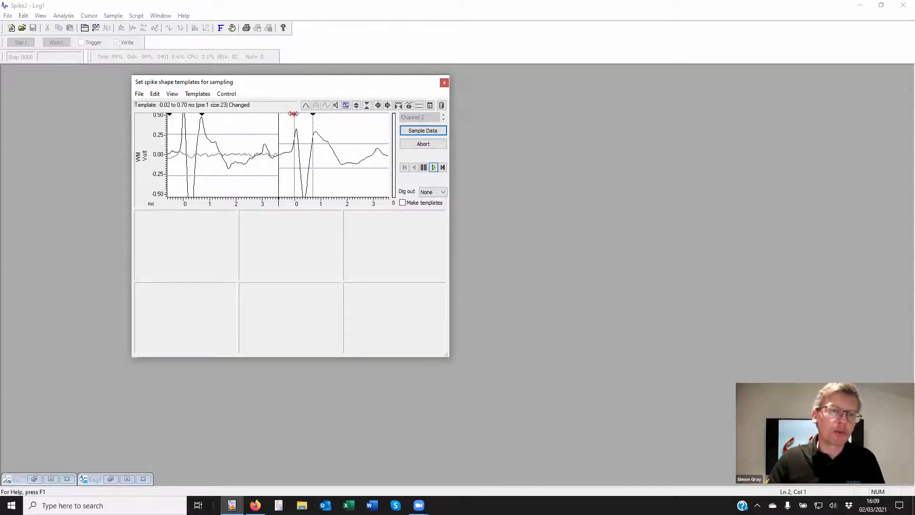
drag(312, 114, 331, 114)
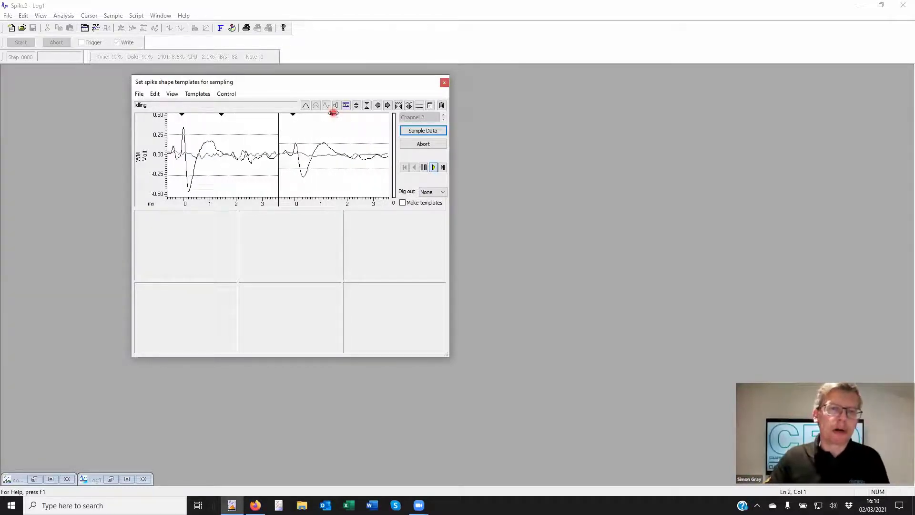
drag(334, 115, 383, 115)
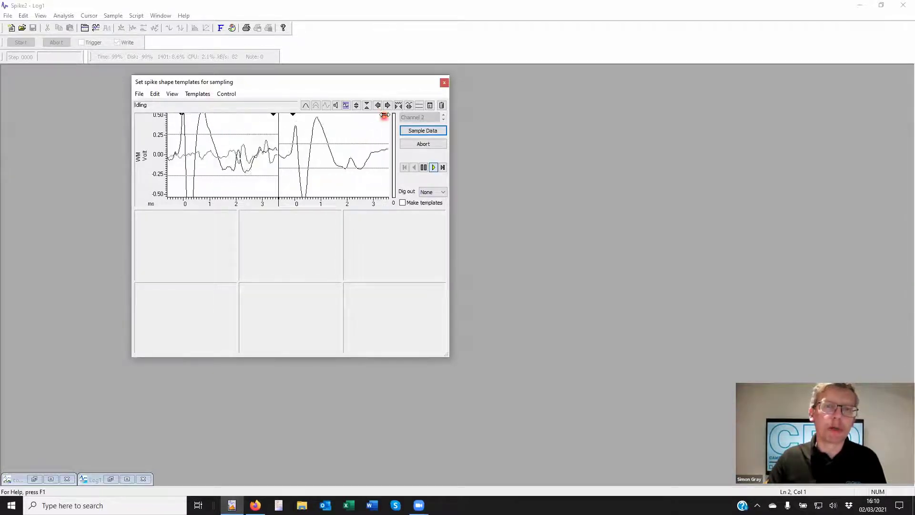
mouse_move(384, 114)
mouse_down()
mouse_move(339, 126)
mouse_move(291, 117)
mouse_move(288, 153)
mouse_up()
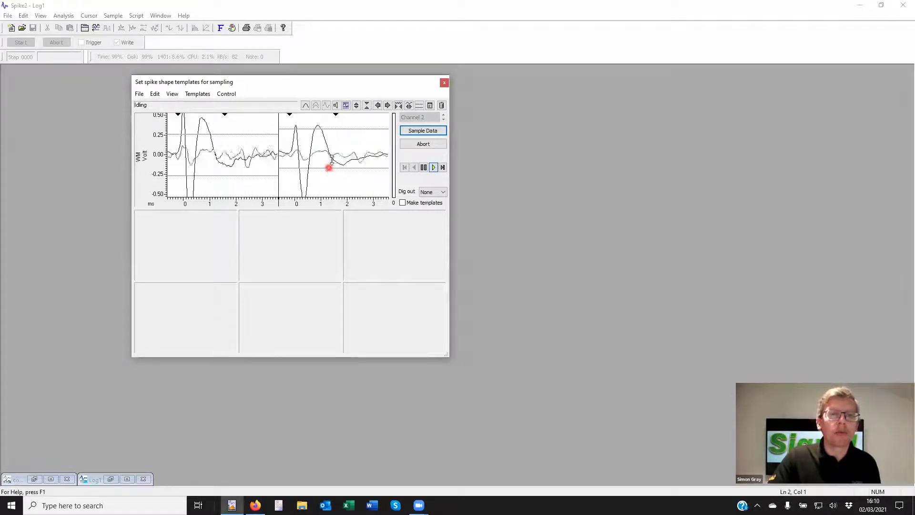
- Move the upper trigger level of the second trace away and set its lower trigger level to about -0.36 V
right_click(339, 128)
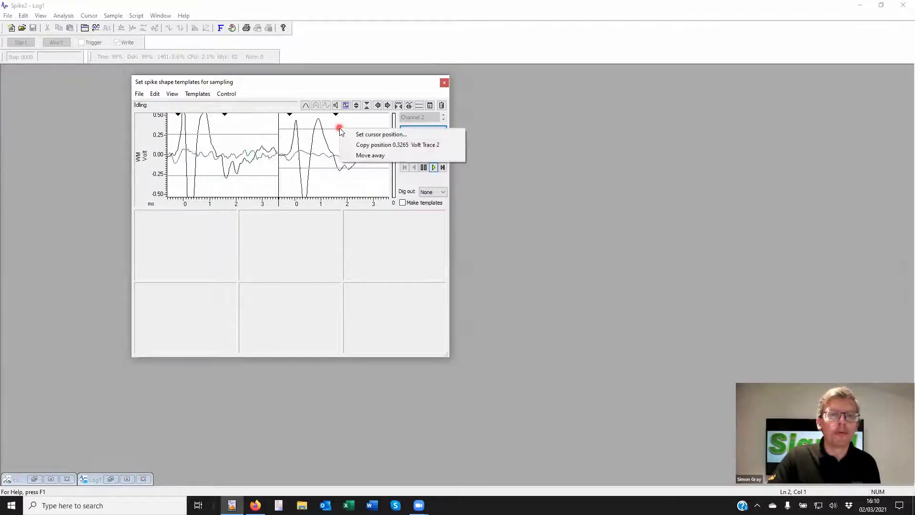
click(369, 155)
click(323, 181)
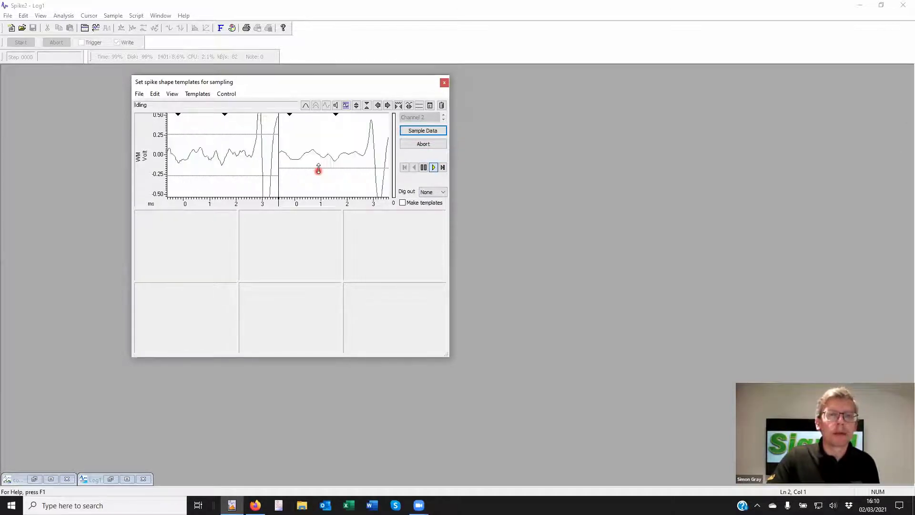
click(318, 168)
drag(319, 168, 320, 163)
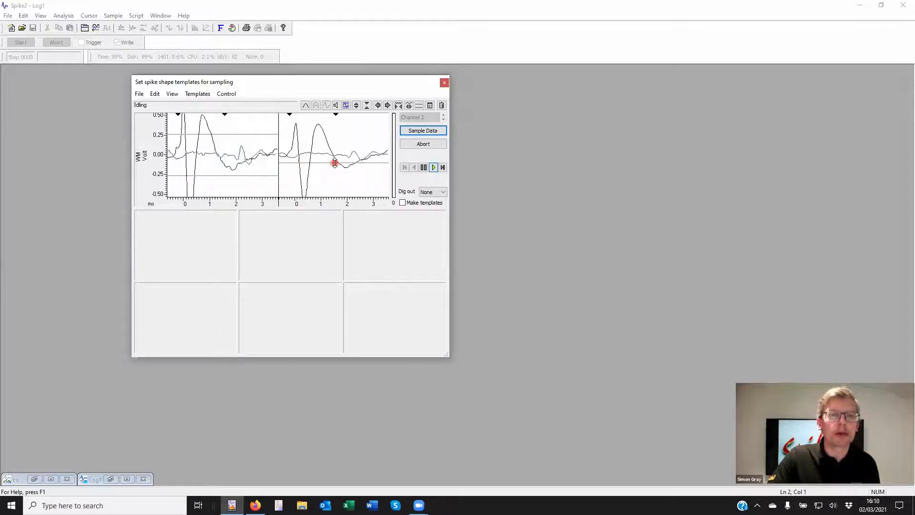
drag(337, 165, 341, 186)
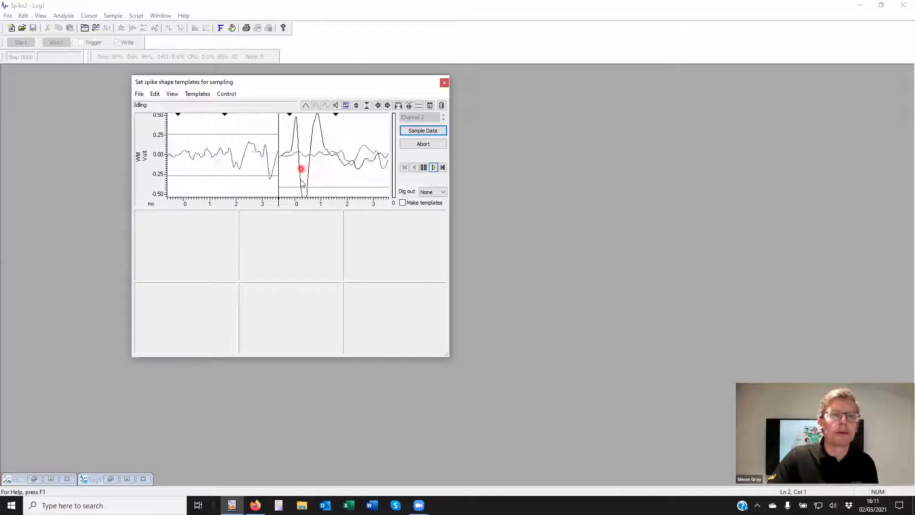
drag(319, 187, 319, 182)
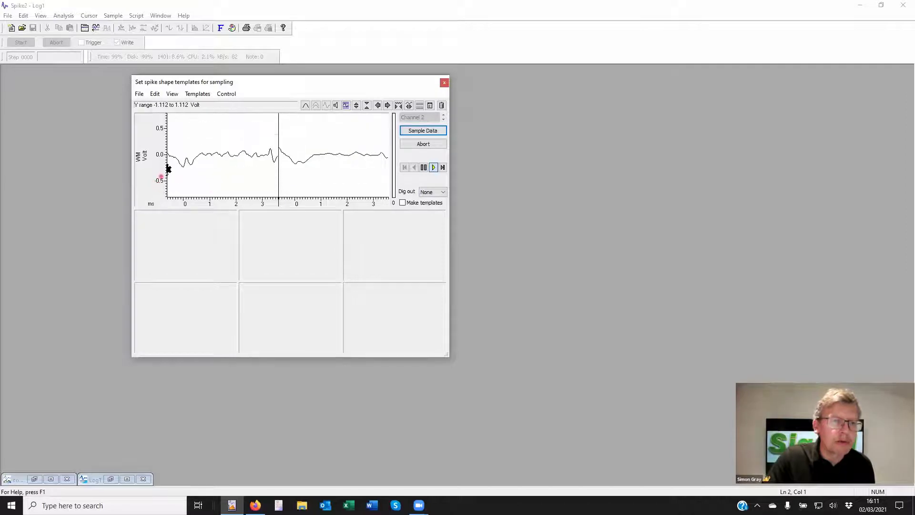
- Widen the voltage range, adjust the amplitude limits around the first trace's spikes, and turn the limits off
mouse_move(167, 168)
mouse_down()
mouse_move(196, 163)
mouse_move(198, 179)
mouse_move(200, 172)
mouse_move(200, 161)
mouse_move(171, 153)
mouse_move(197, 165)
mouse_move(187, 170)
mouse_move(207, 171)
mouse_up()
click(196, 164)
click(170, 143)
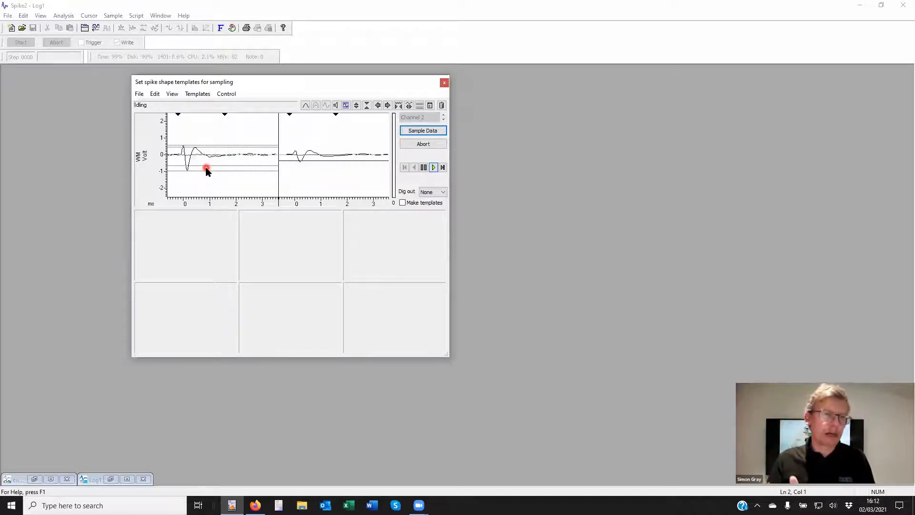
drag(206, 171, 206, 170)
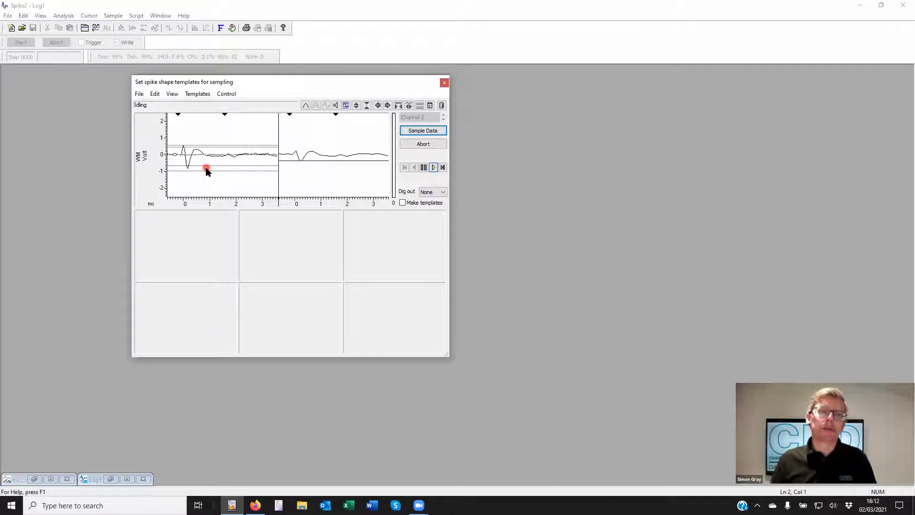
drag(207, 170, 213, 165)
click(420, 105)
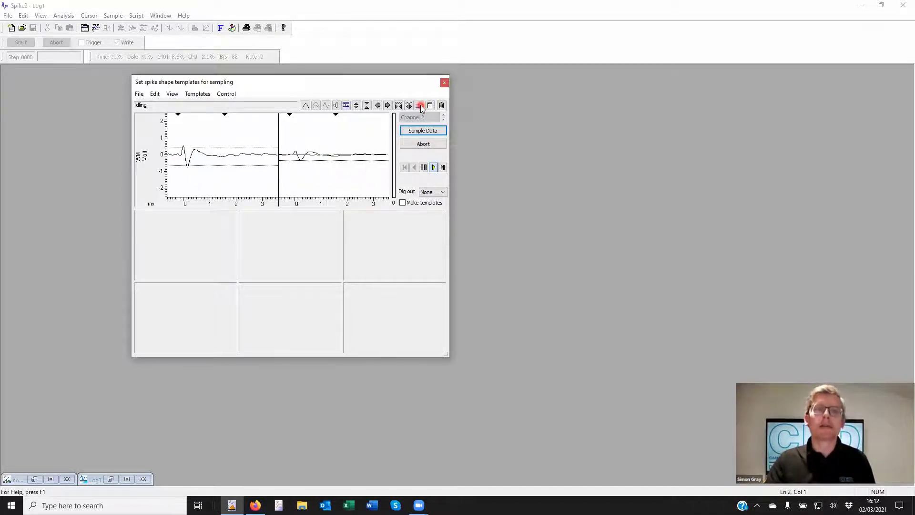
- Examine the digital output options for the templates and leave the setting at None
mouse_move(307, 153)
mouse_down()
mouse_move(242, 156)
mouse_move(240, 172)
mouse_move(215, 145)
mouse_move(262, 189)
mouse_move(253, 159)
mouse_move(415, 178)
mouse_move(407, 190)
mouse_move(426, 195)
mouse_up()
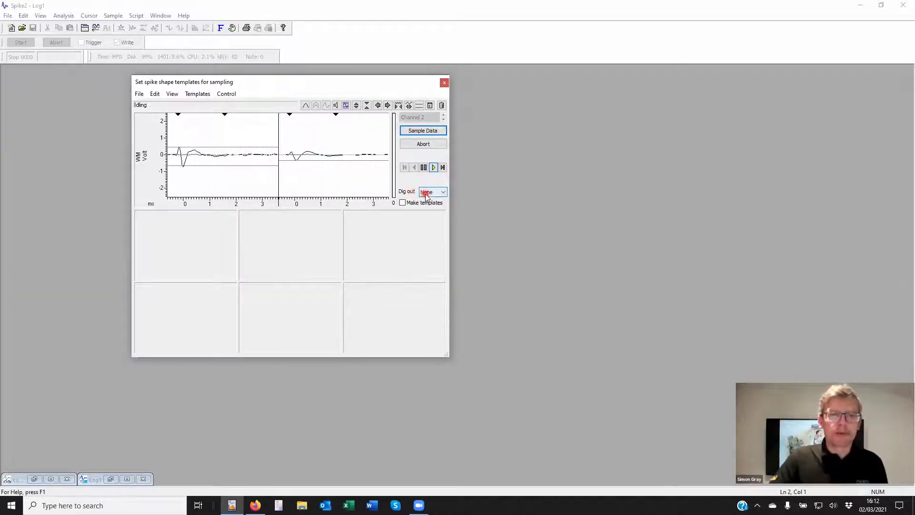
drag(405, 132, 408, 186)
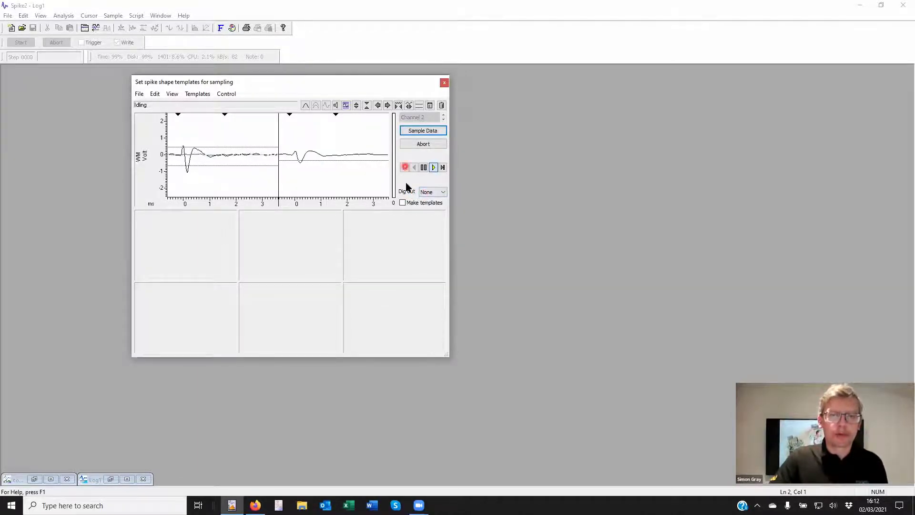
click(440, 193)
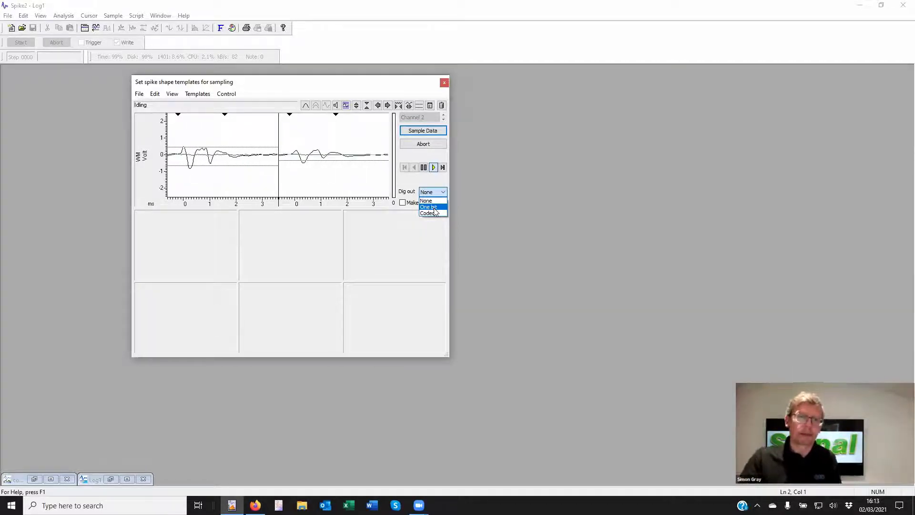
click(412, 243)
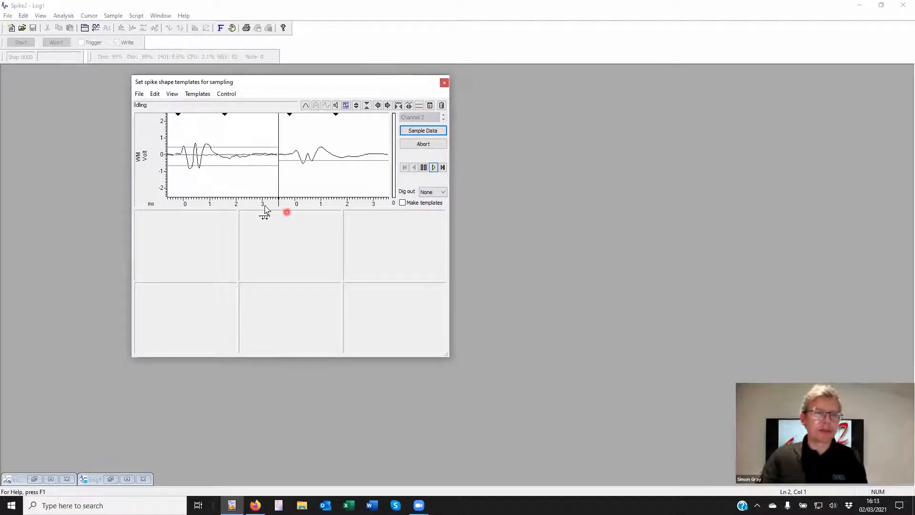
- Shorten the spike time range to about -0.4 to 0.9 ms and set the first trace's triggers to about 1 V and -0.36 V
mouse_move(241, 210)
mouse_down()
mouse_move(251, 213)
mouse_move(241, 210)
mouse_move(249, 205)
mouse_move(194, 200)
mouse_move(250, 204)
mouse_up()
drag(164, 133, 163, 118)
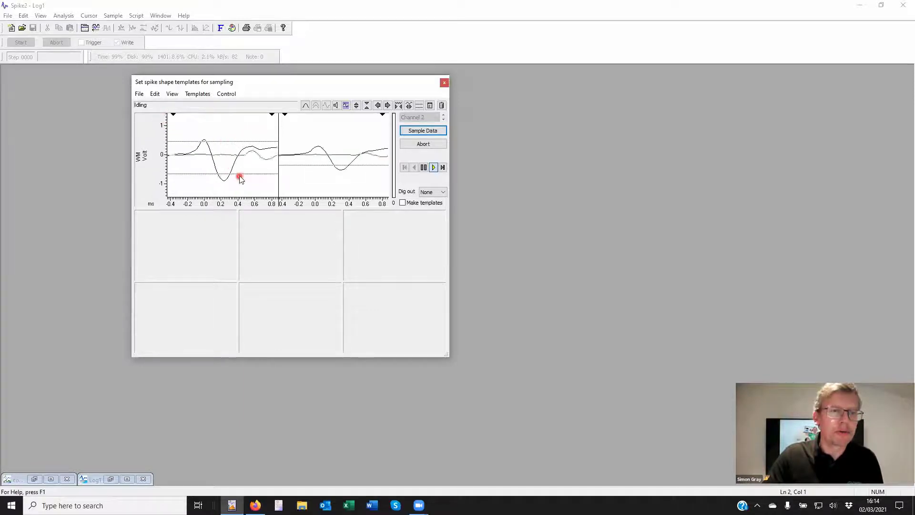
mouse_move(239, 178)
mouse_down()
mouse_move(227, 141)
mouse_move(234, 125)
mouse_up()
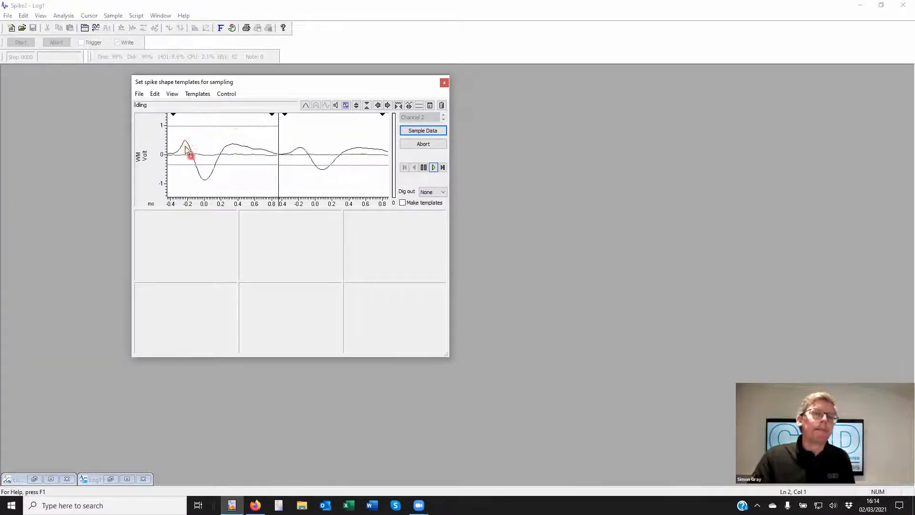
drag(188, 149, 185, 144)
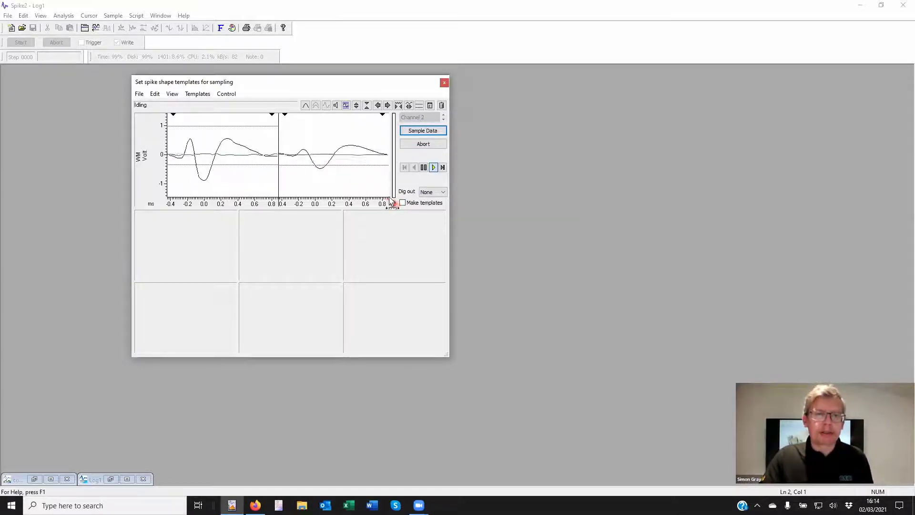
- Pause the incoming spike display and advance to a new two-trace spike
click(425, 168)
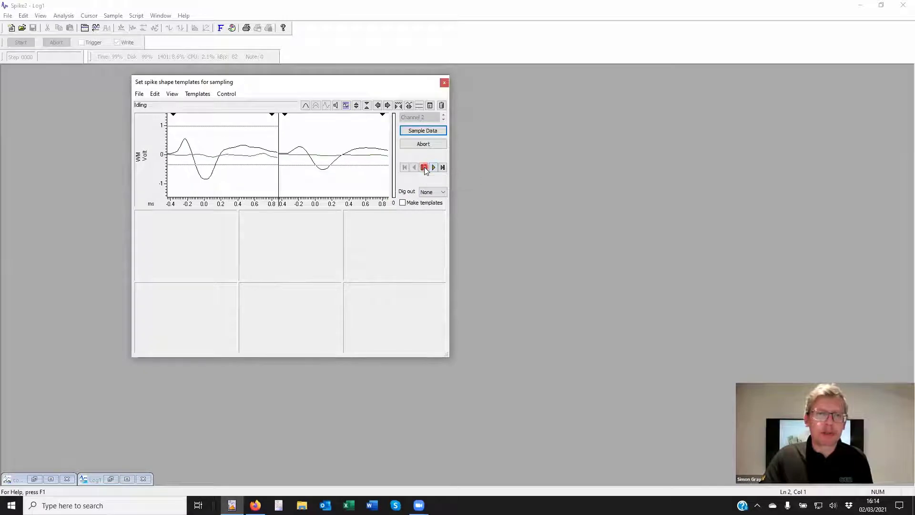
click(432, 170)
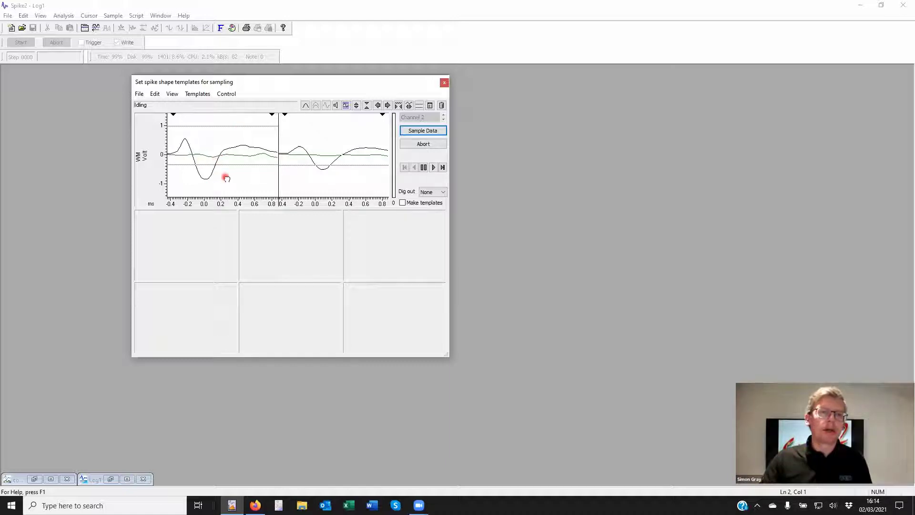
mouse_move(227, 178)
mouse_down()
mouse_move(164, 269)
mouse_move(160, 254)
mouse_move(164, 261)
mouse_move(216, 166)
mouse_up()
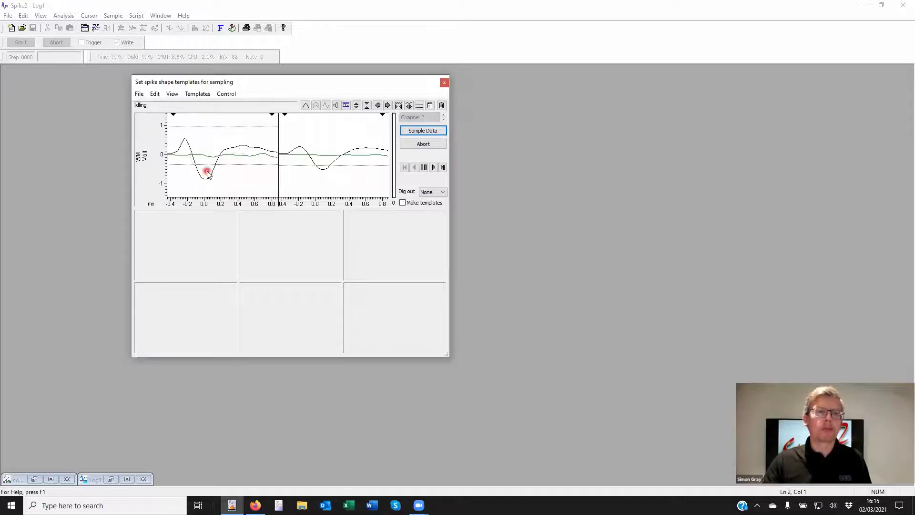
click(446, 167)
click(445, 167)
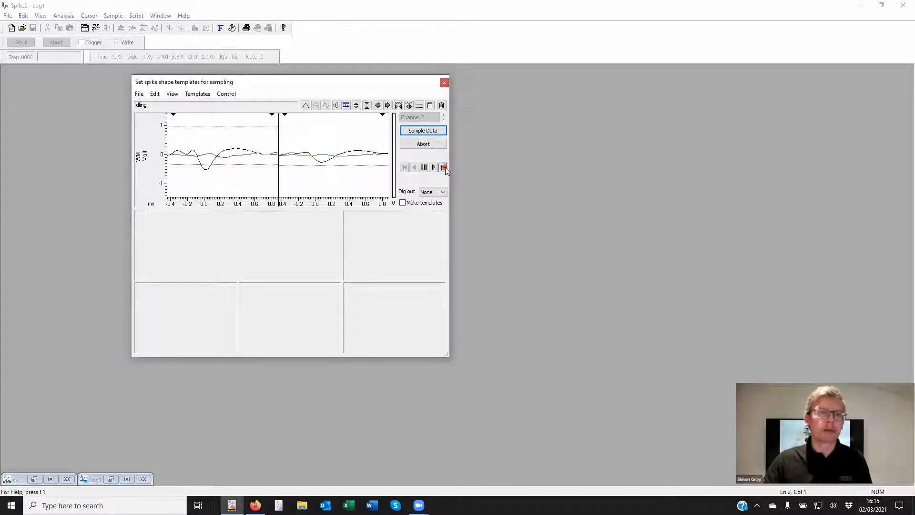
- Create a new template in the first template area from the paused spike
mouse_move(234, 135)
mouse_down()
mouse_move(160, 241)
mouse_move(212, 221)
mouse_move(272, 231)
mouse_move(279, 213)
mouse_move(237, 138)
mouse_move(211, 148)
mouse_move(245, 176)
mouse_move(271, 232)
mouse_move(196, 222)
mouse_move(165, 234)
mouse_up()
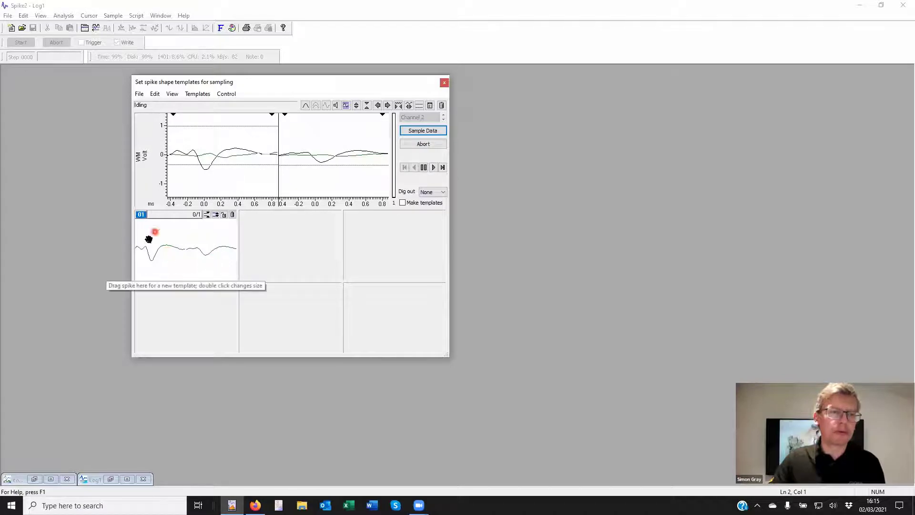
click(180, 256)
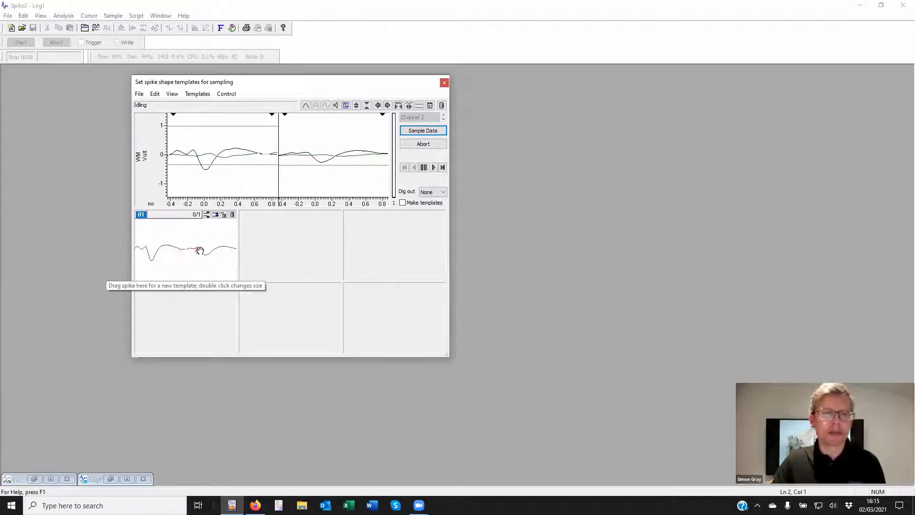
click(200, 251)
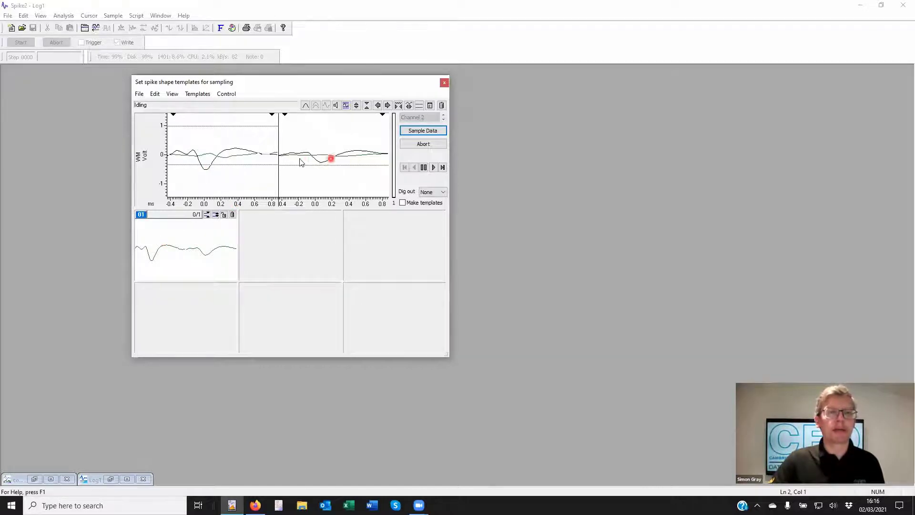
- Resume the incoming spikes with automatic template making enabled, and set both traces' negative triggers to about -0.3 V
click(402, 202)
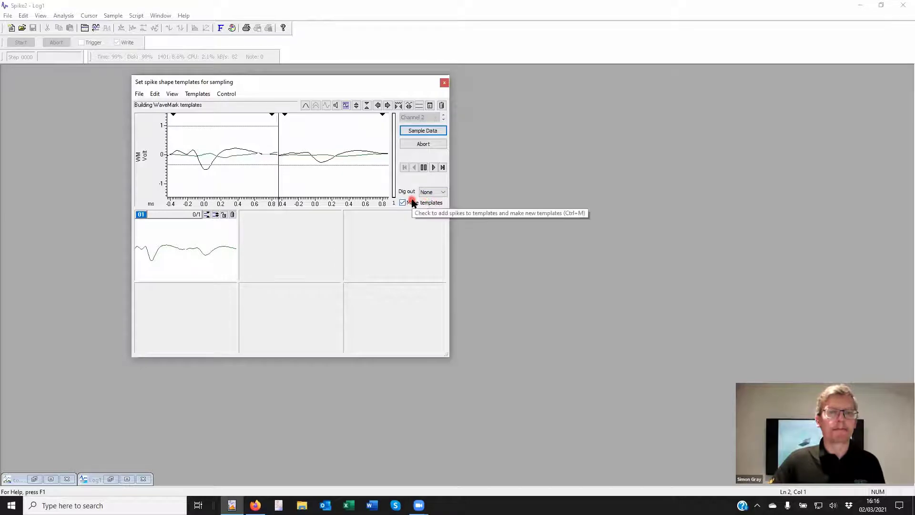
click(434, 168)
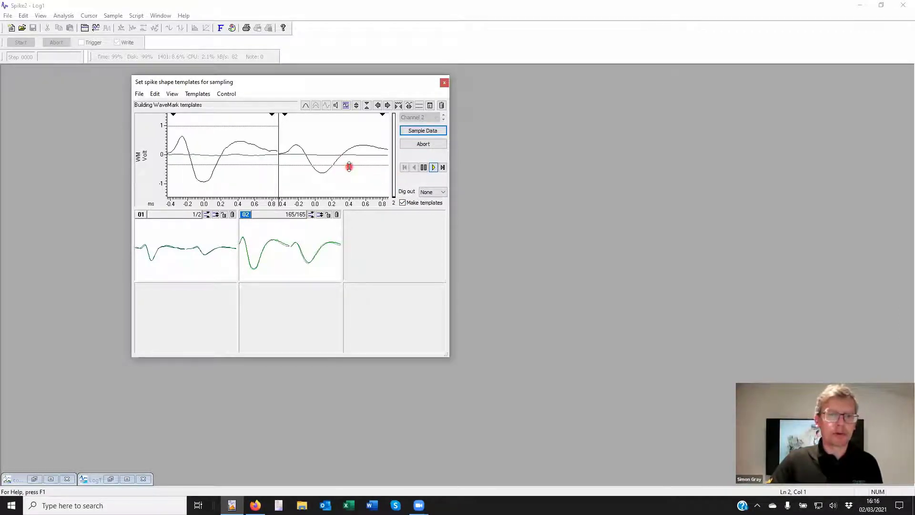
drag(349, 167, 351, 161)
drag(351, 160, 352, 157)
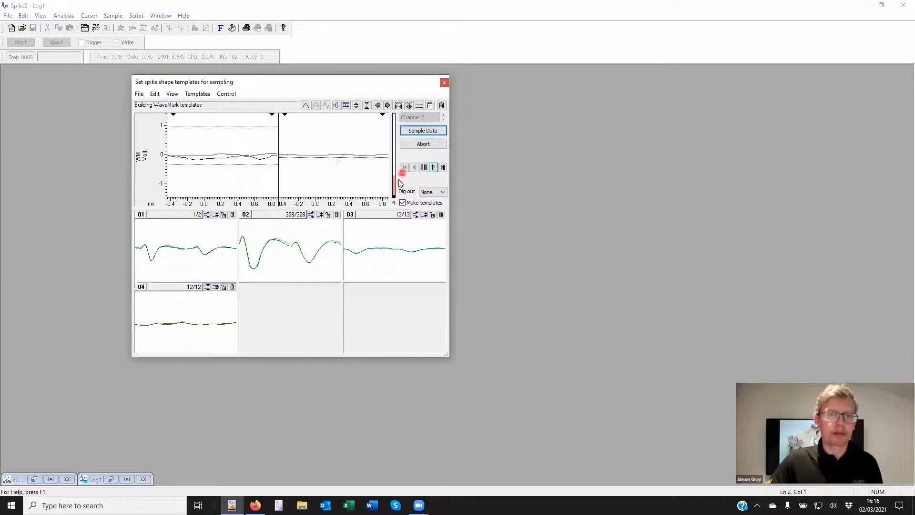
drag(252, 164, 253, 157)
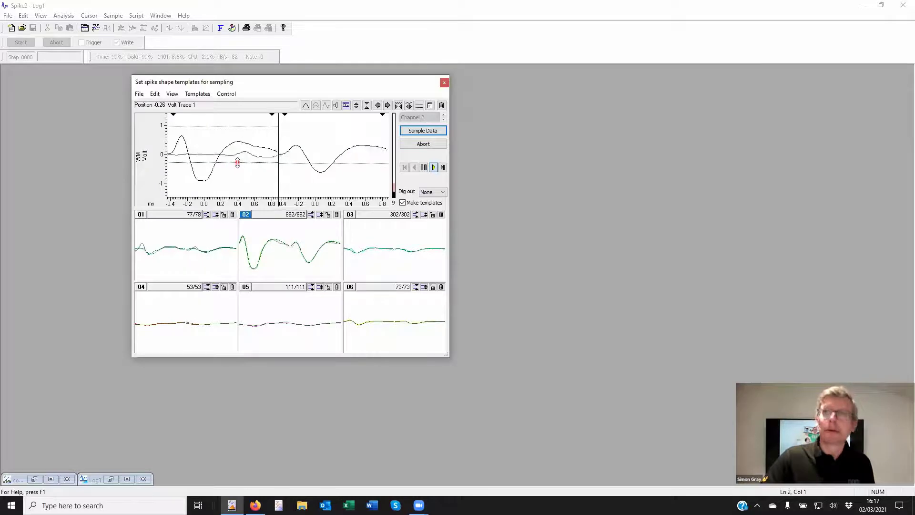
drag(237, 162, 239, 163)
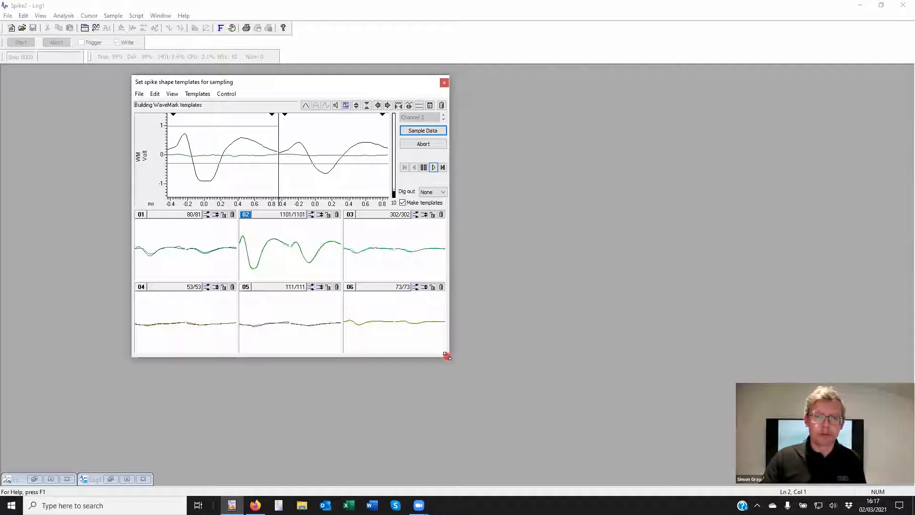
- Enlarge the template window, then merge templates 04 to 09 into template 03 with the incoming spikes paused
drag(446, 356, 762, 428)
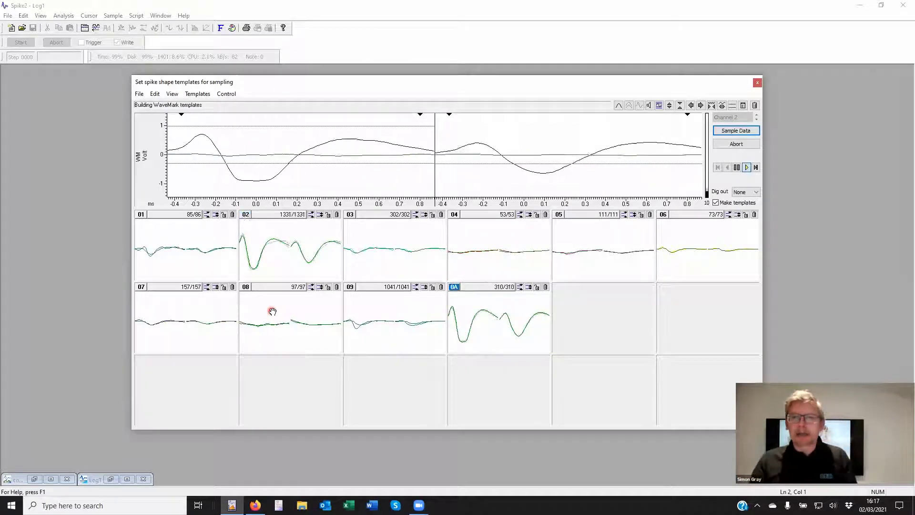
click(737, 167)
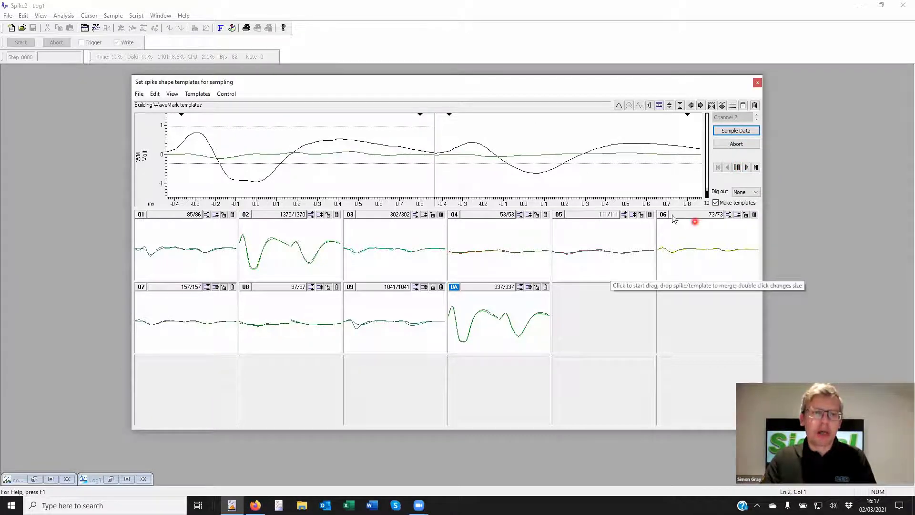
drag(674, 218, 496, 240)
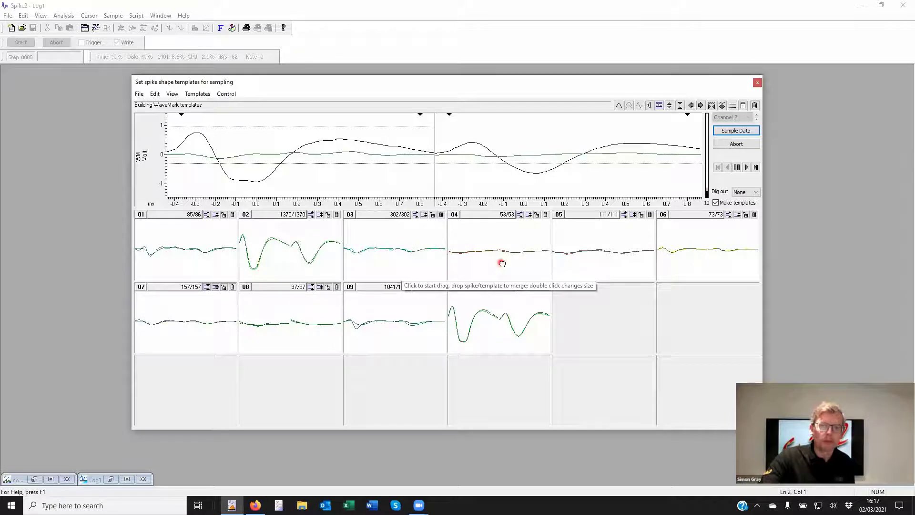
drag(503, 264, 405, 255)
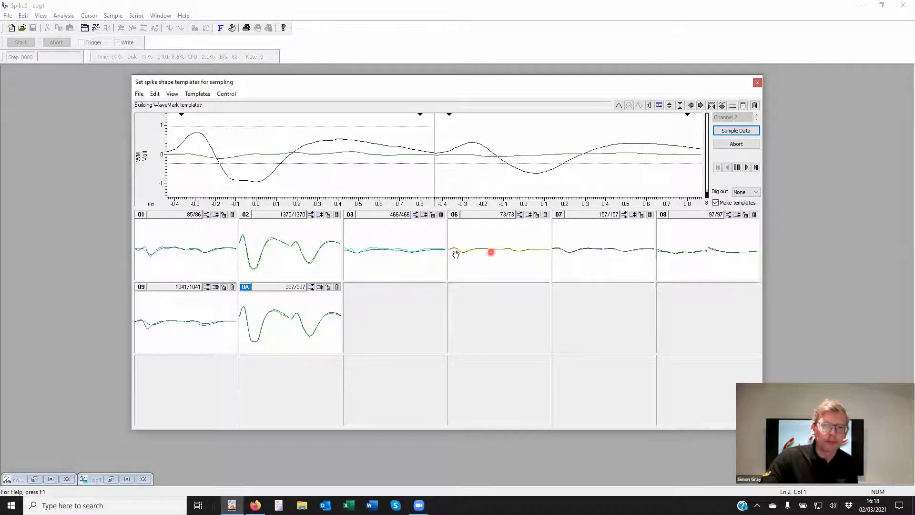
drag(473, 255, 405, 255)
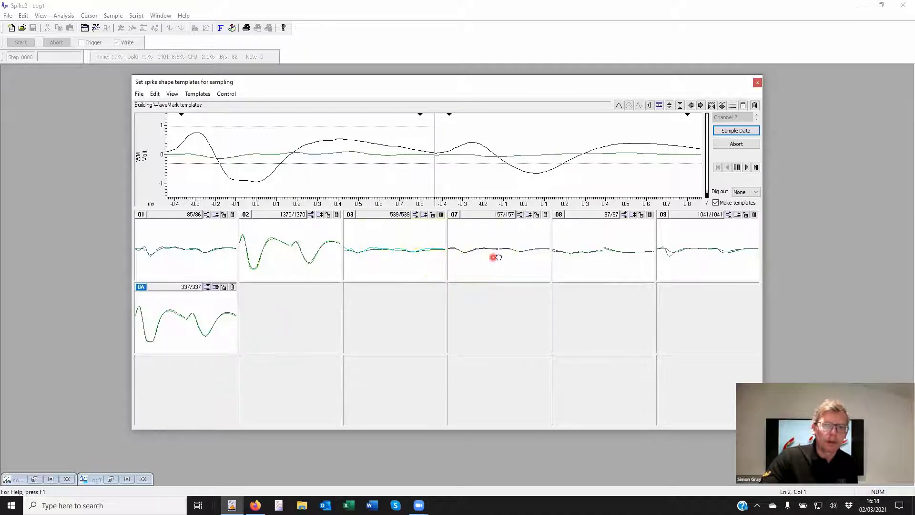
drag(496, 257, 403, 254)
drag(468, 253, 387, 251)
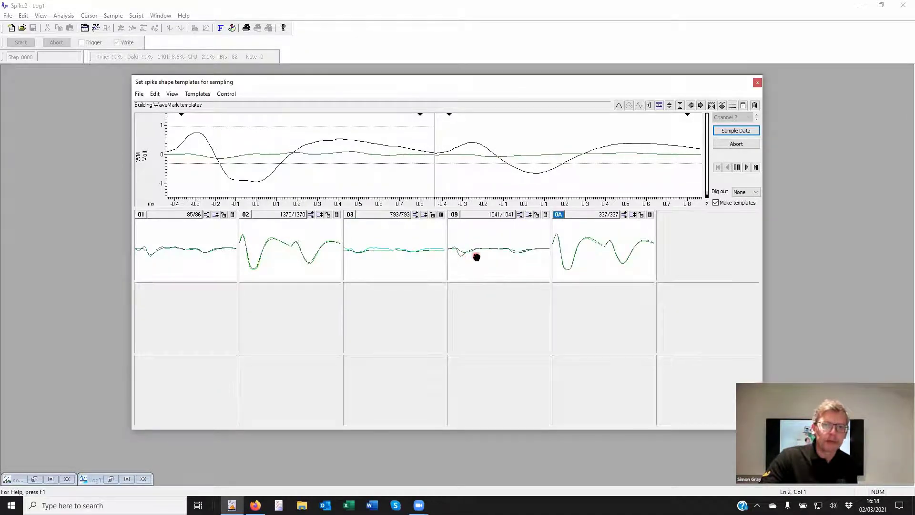
drag(477, 258, 373, 256)
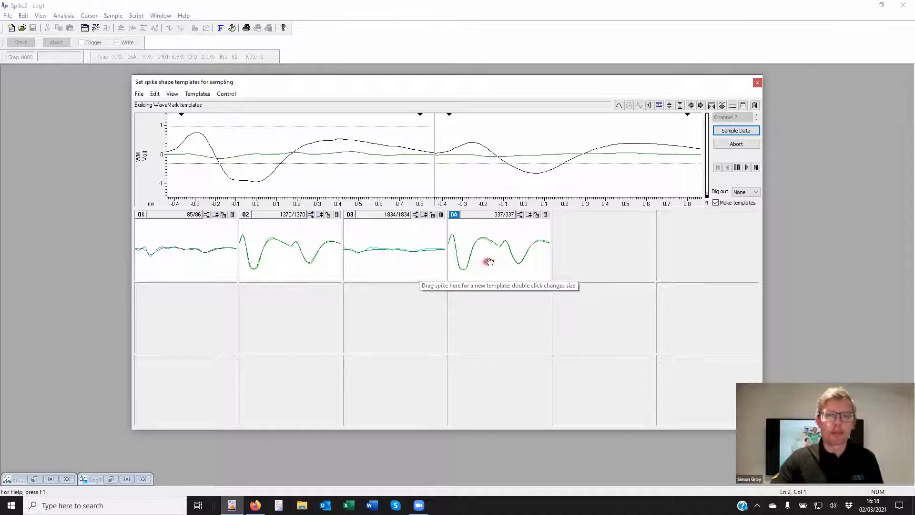
- Show the template boundaries and magnify the template traces and areas, with the window widened to fit all four templates
mouse_move(491, 260)
mouse_down()
mouse_move(383, 258)
mouse_move(512, 265)
mouse_move(497, 258)
mouse_up()
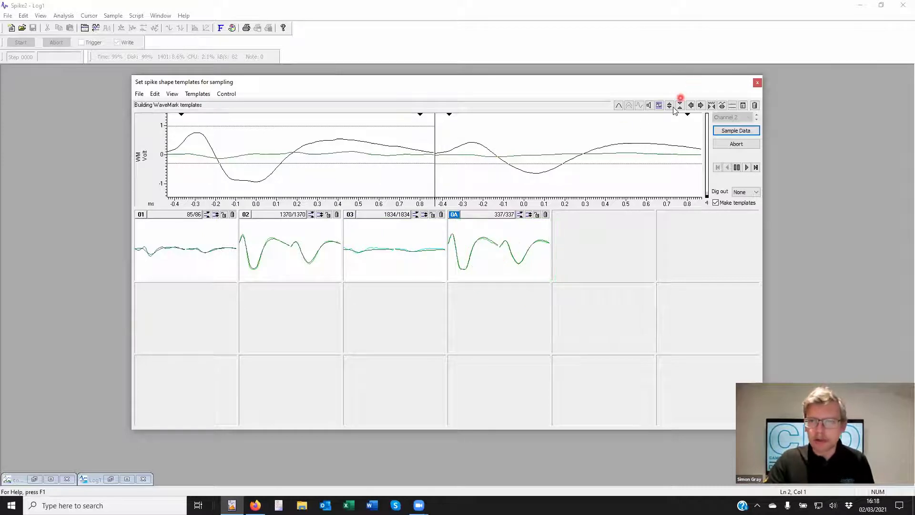
click(628, 107)
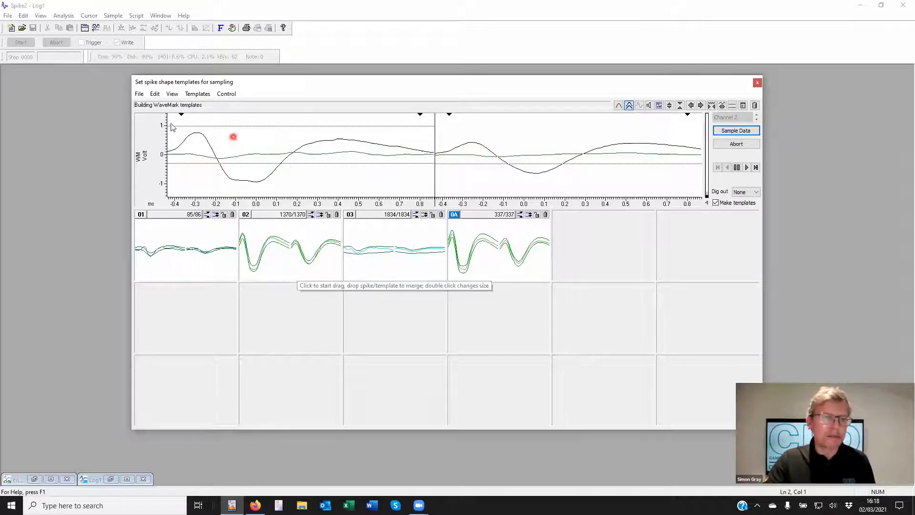
mouse_move(165, 125)
mouse_down()
mouse_move(176, 144)
mouse_move(159, 120)
mouse_up()
double_click(209, 241)
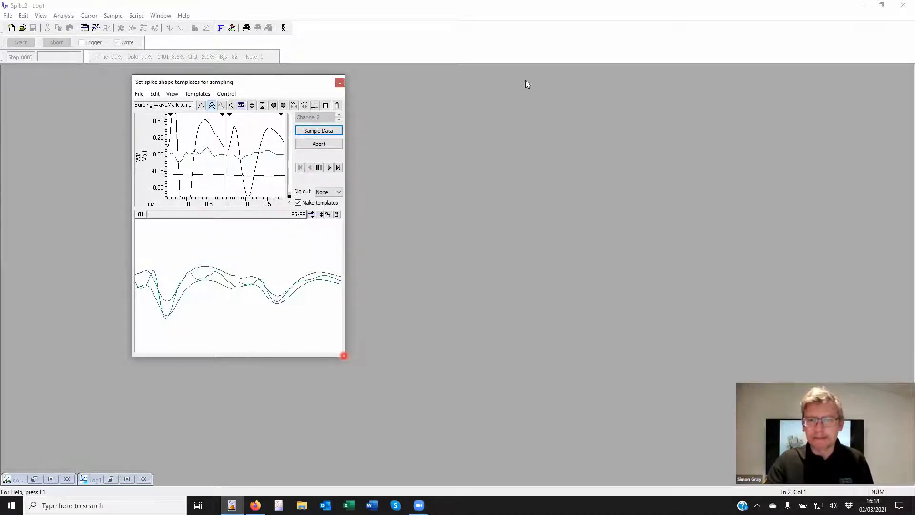
drag(481, 87, 354, 34)
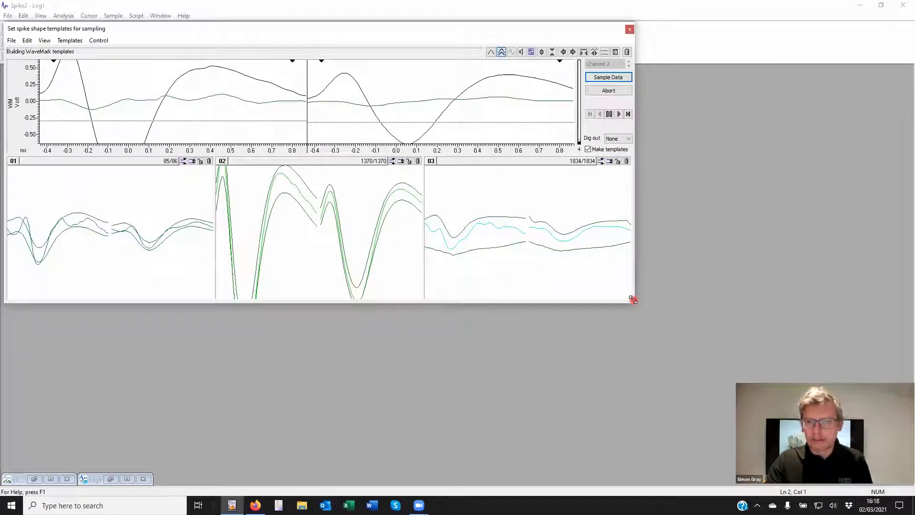
drag(632, 299, 842, 301)
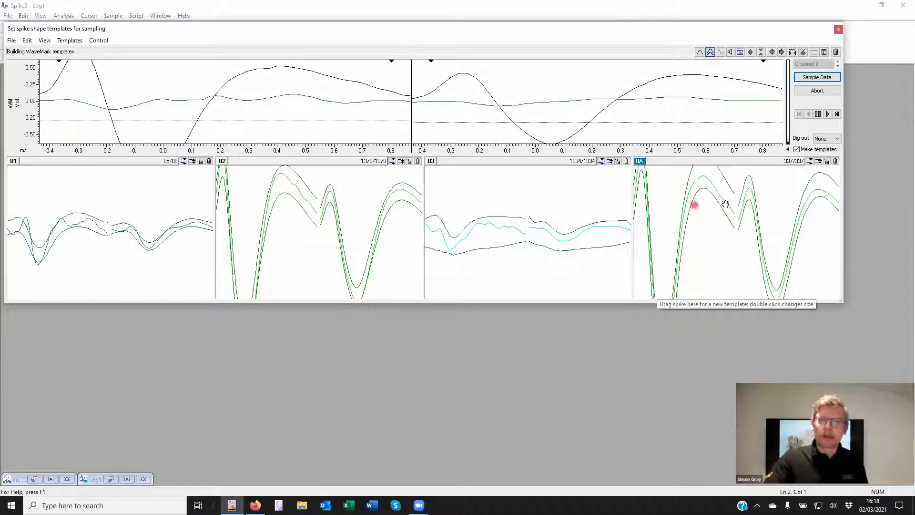
- Merge template 0A into template 03, delete the combined template, and change template 02's marker code to 01
drag(734, 225, 532, 231)
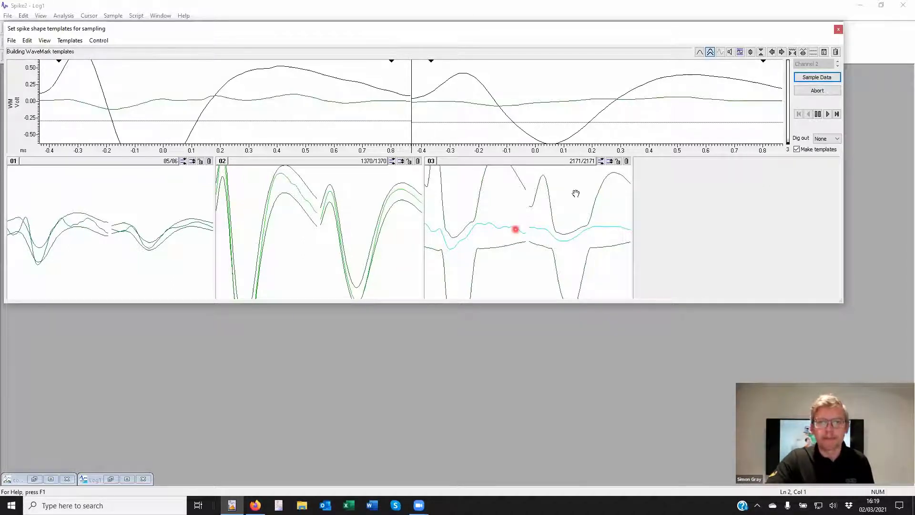
click(628, 162)
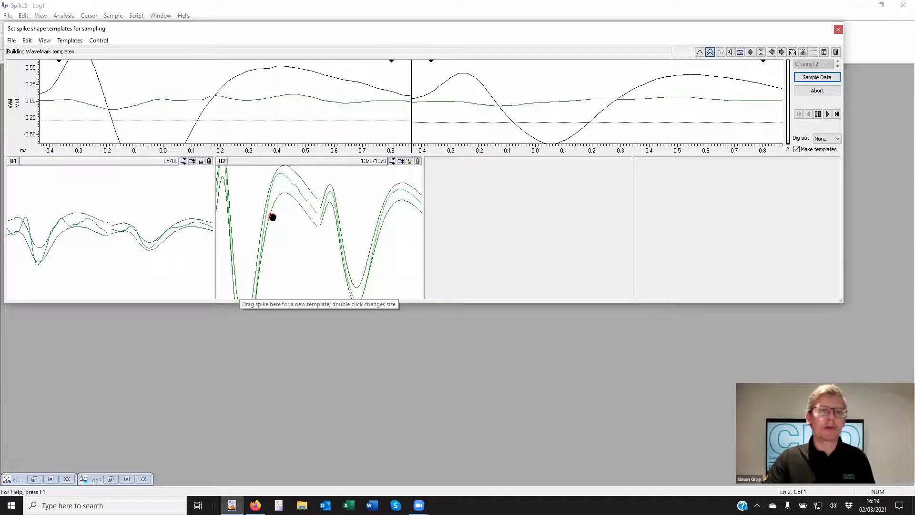
double_click(222, 162)
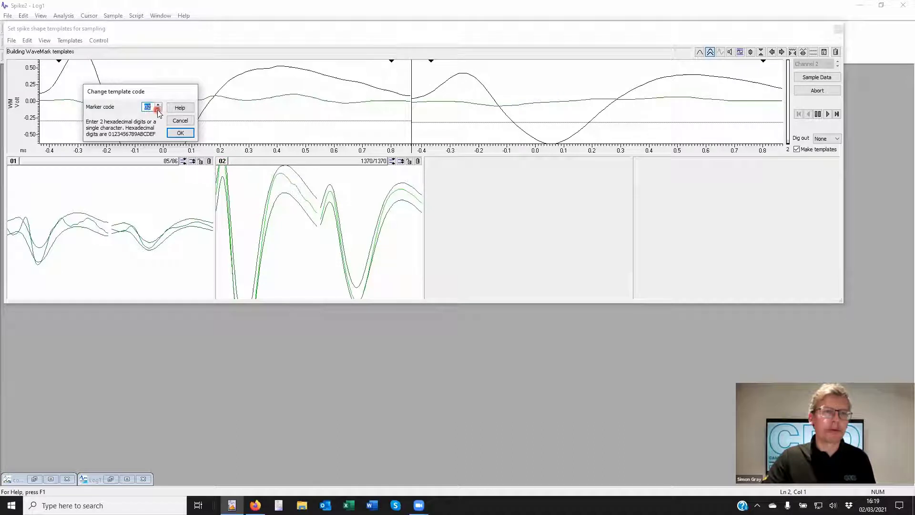
click(179, 134)
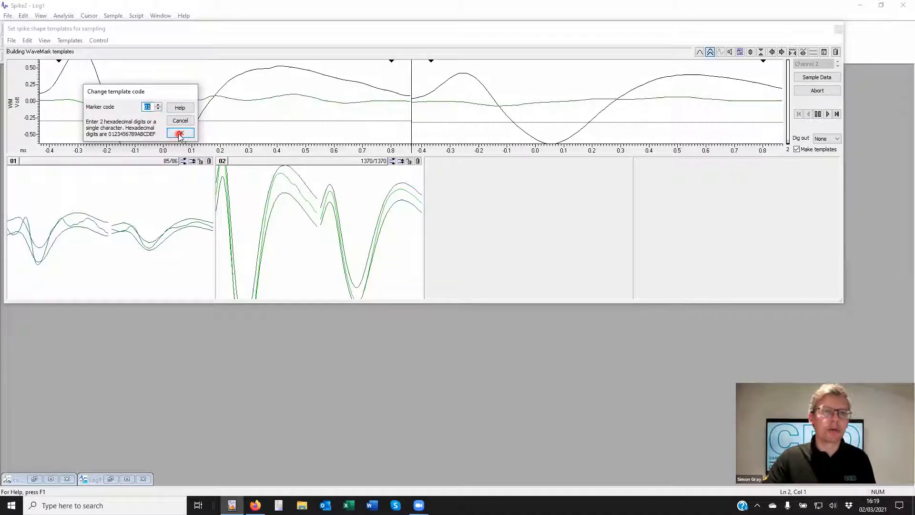
- Resume the incoming spikes and overdraw them in the template areas
click(829, 114)
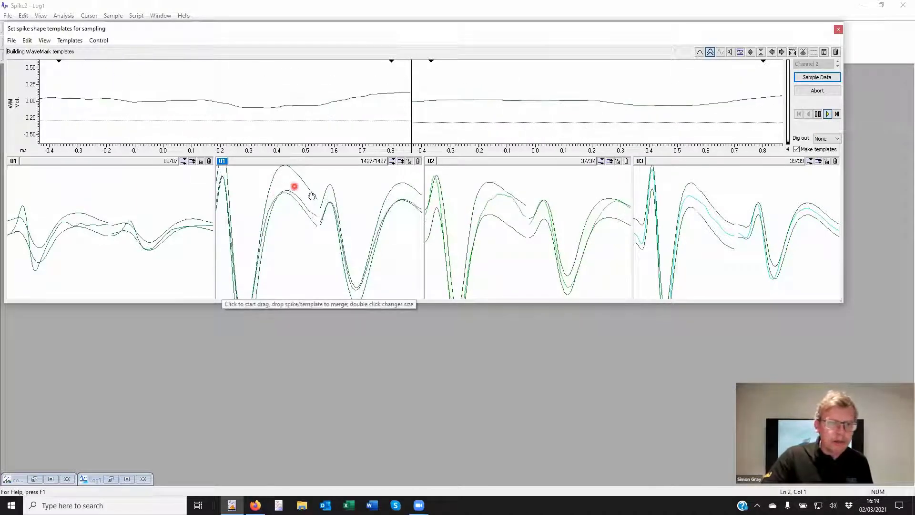
click(699, 52)
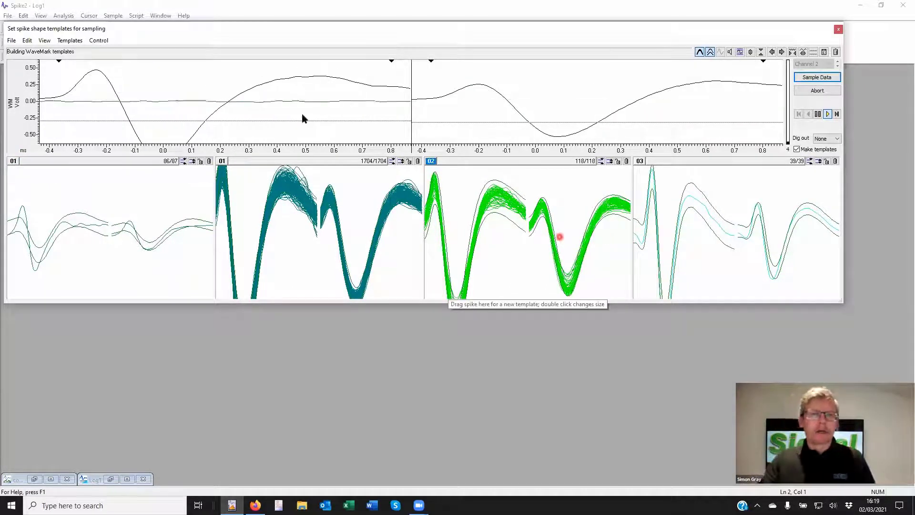
- Finish the template setup and open the new data document for sampling, continuing without an output sequence
drag(290, 31, 292, 81)
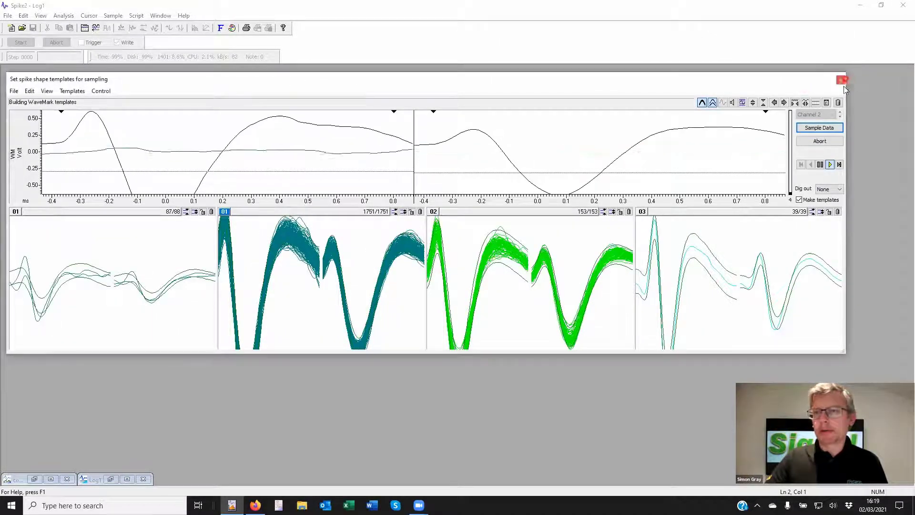
click(819, 127)
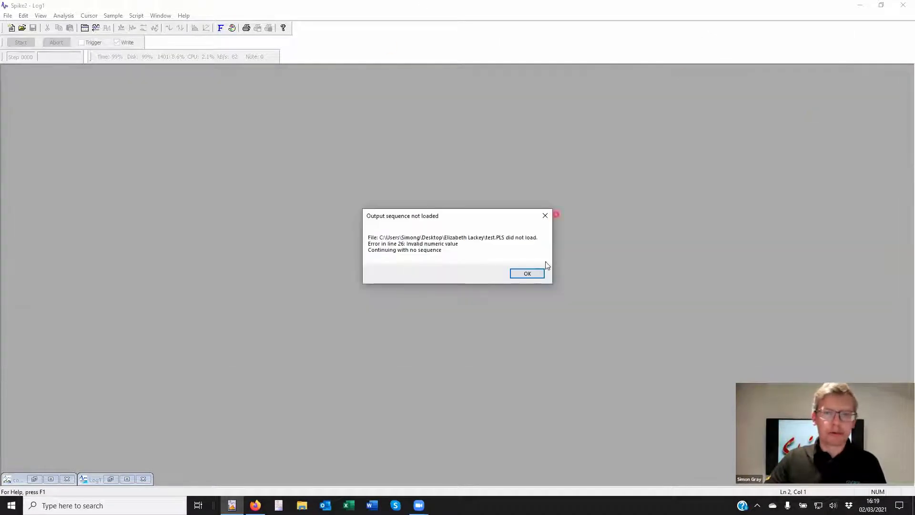
click(527, 275)
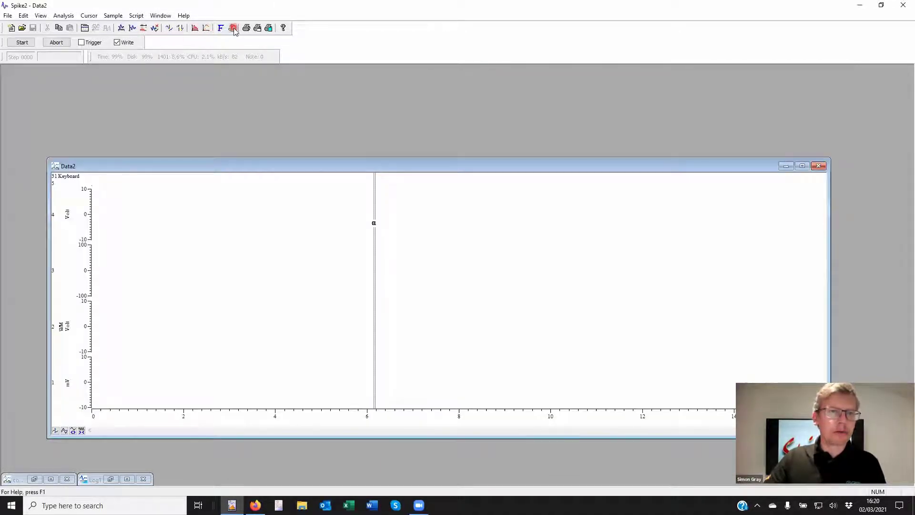
- Change the marker colour of marker code 1 to blue
click(233, 29)
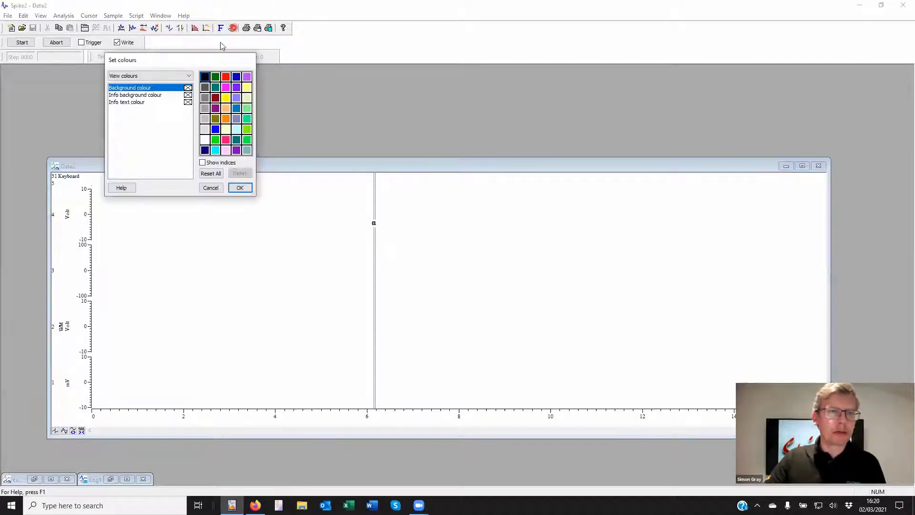
click(133, 76)
click(141, 95)
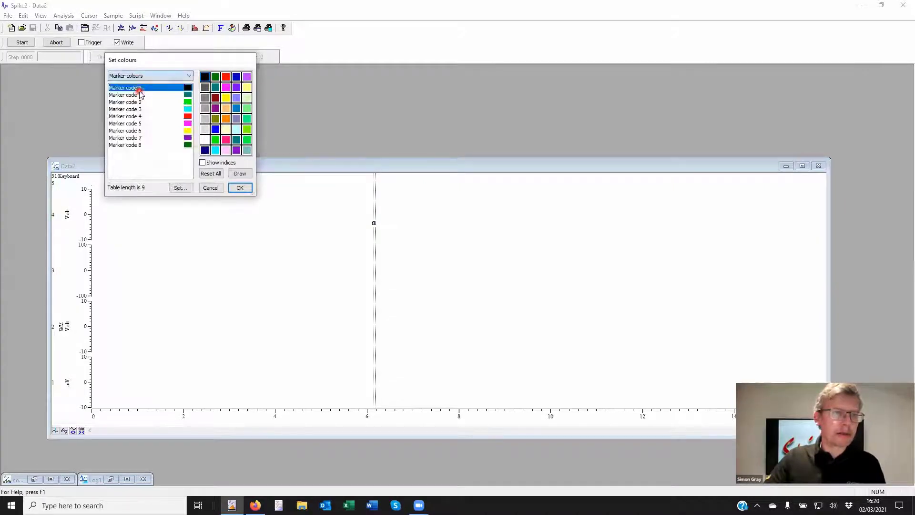
click(135, 88)
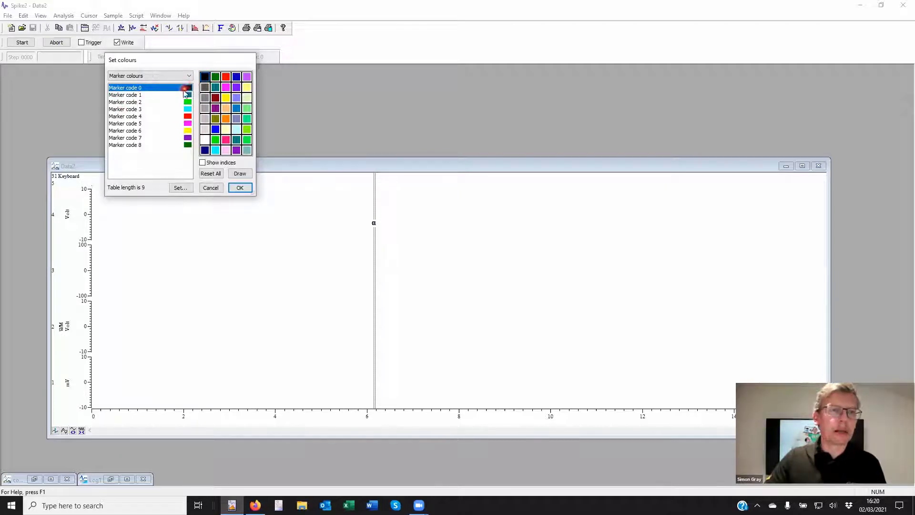
click(135, 89)
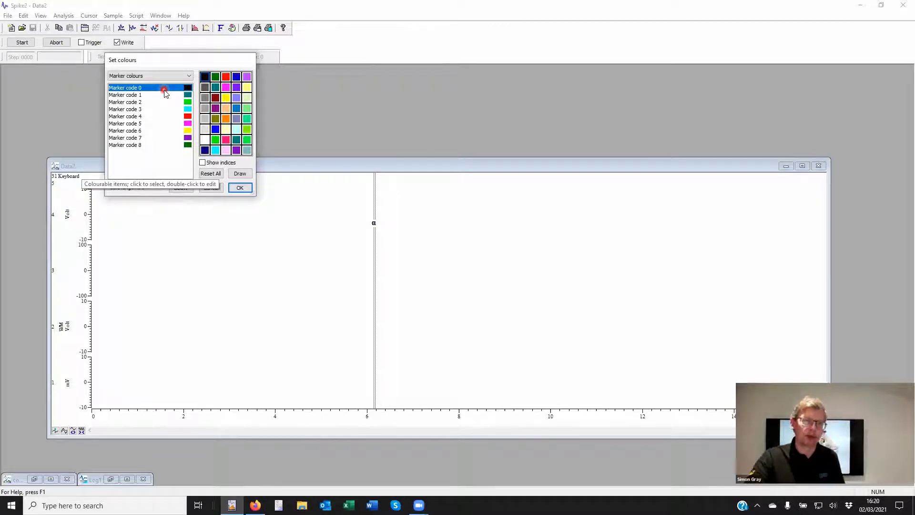
drag(164, 92, 141, 98)
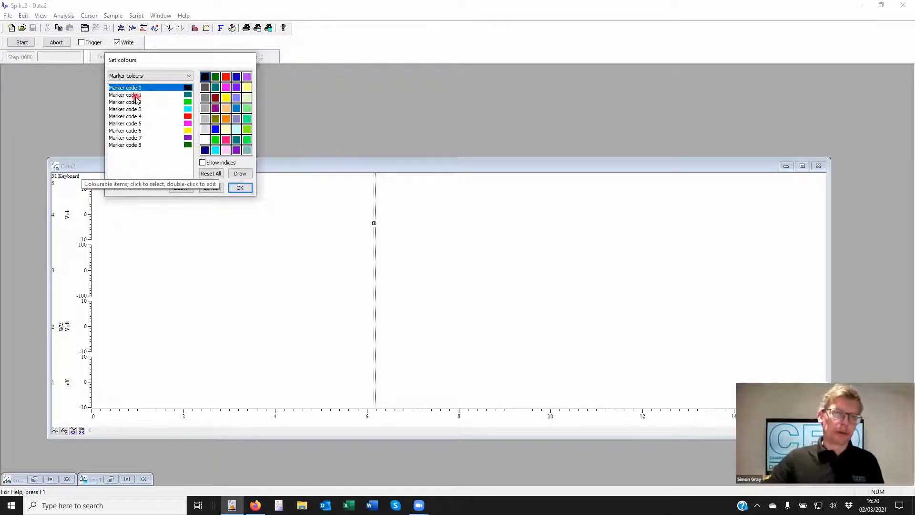
click(136, 95)
click(235, 77)
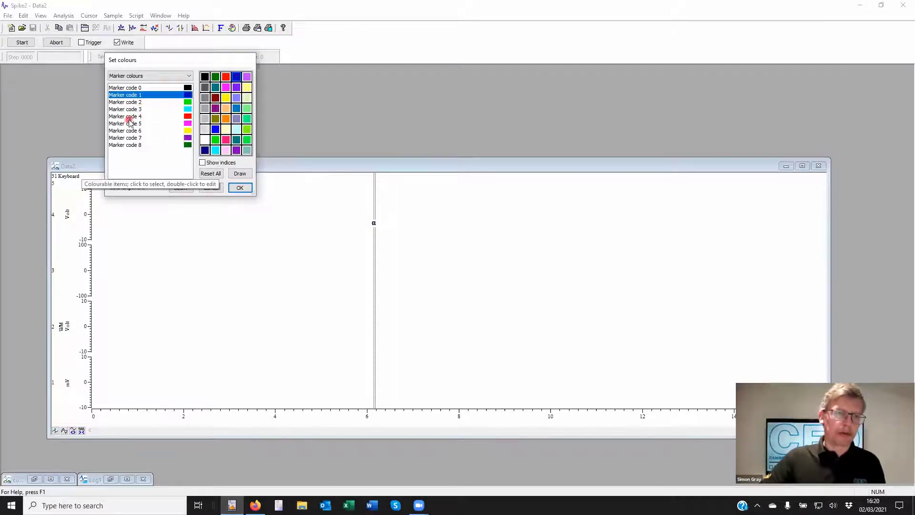
click(240, 188)
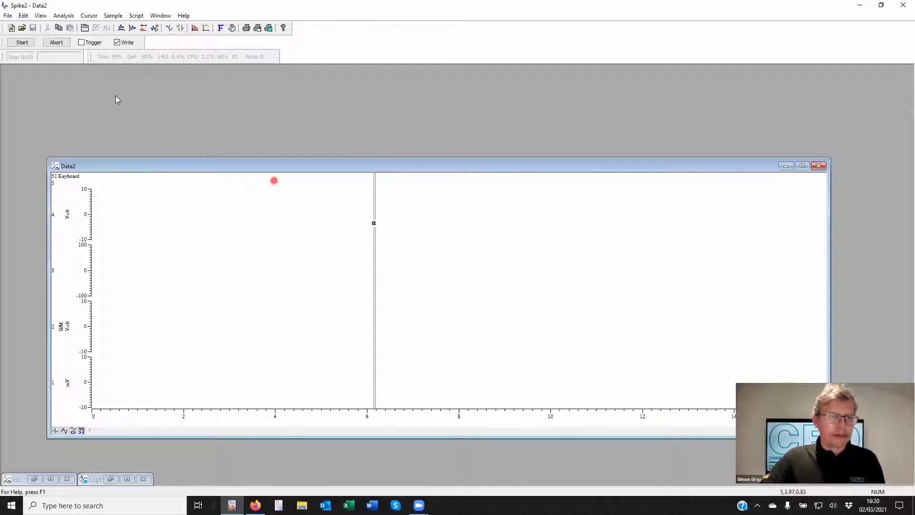
- Enlarge the Data2 window and start sampling data
drag(96, 166, 93, 88)
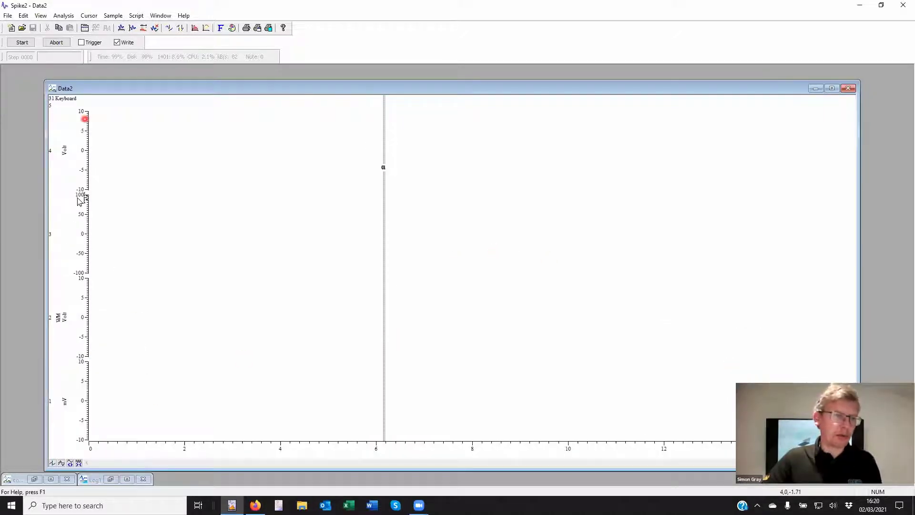
click(21, 43)
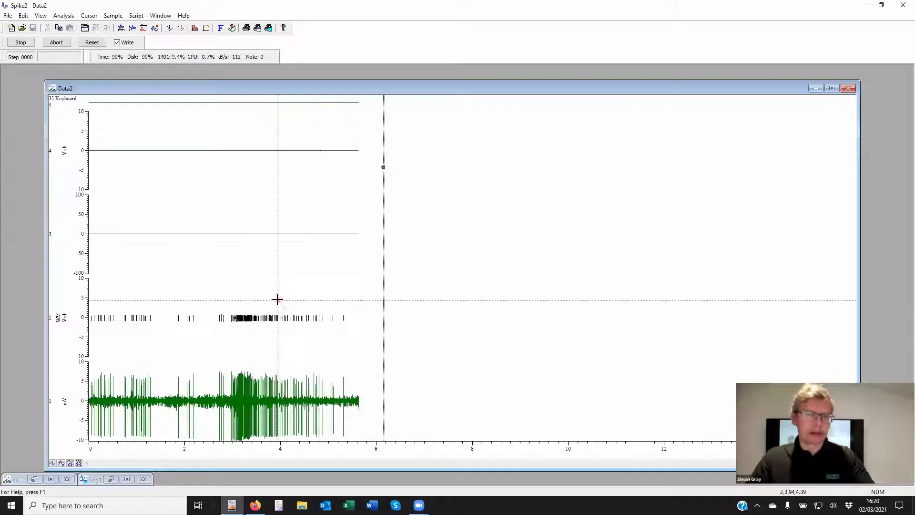
- Optimise the Y axis ranges of all Data2 channels and open the WaveMark editing window for online monitoring
key(ctrl+q)
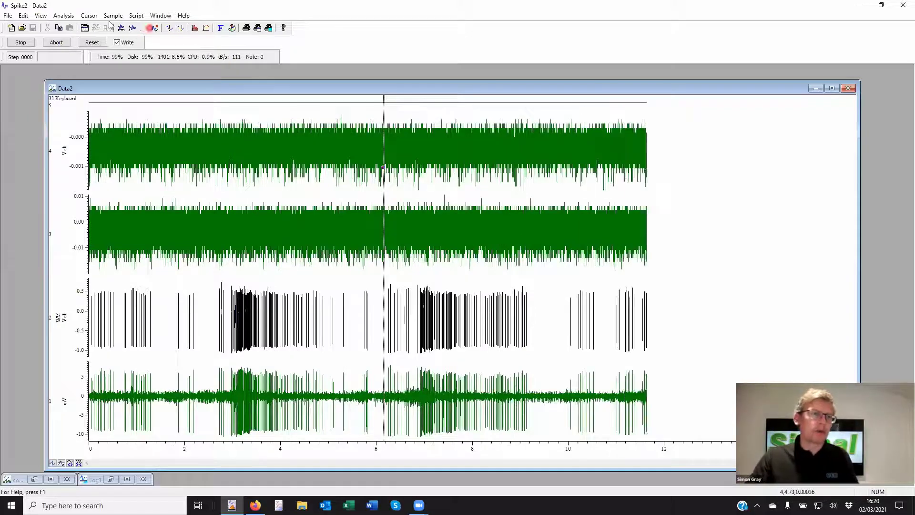
click(74, 16)
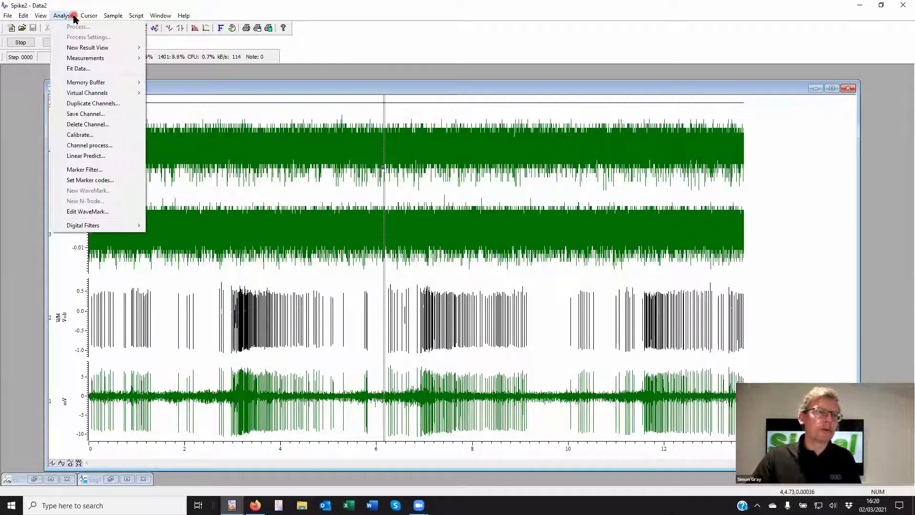
click(98, 212)
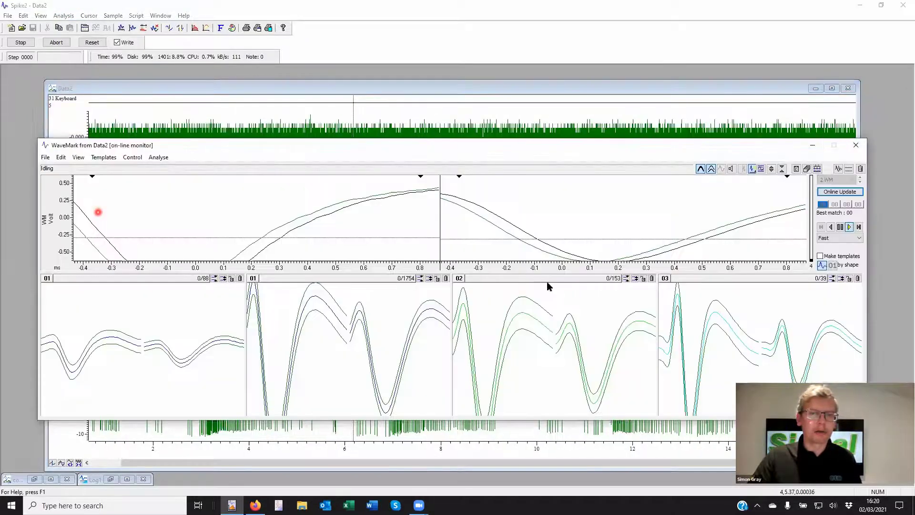
- Reposition the online WaveMark window over the upper part of Data2 and enlarge it to show several template areas
click(752, 351)
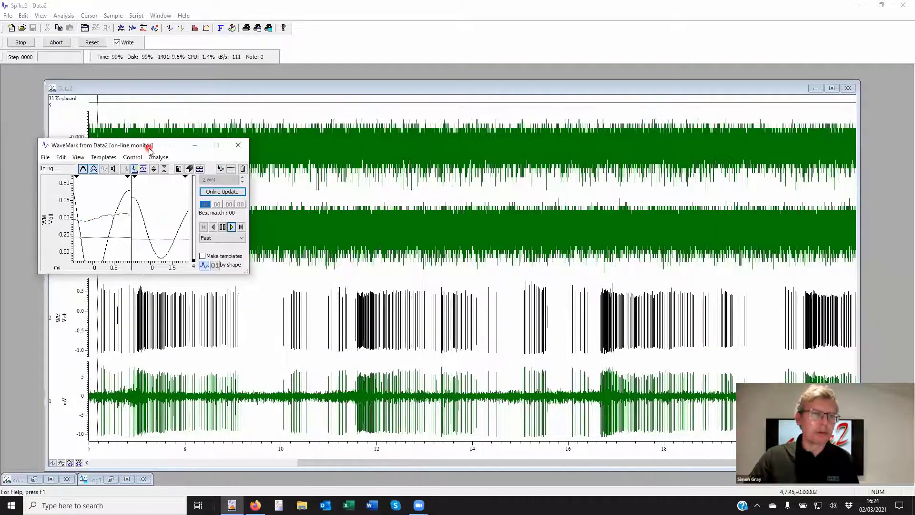
drag(151, 151, 188, 35)
click(256, 77)
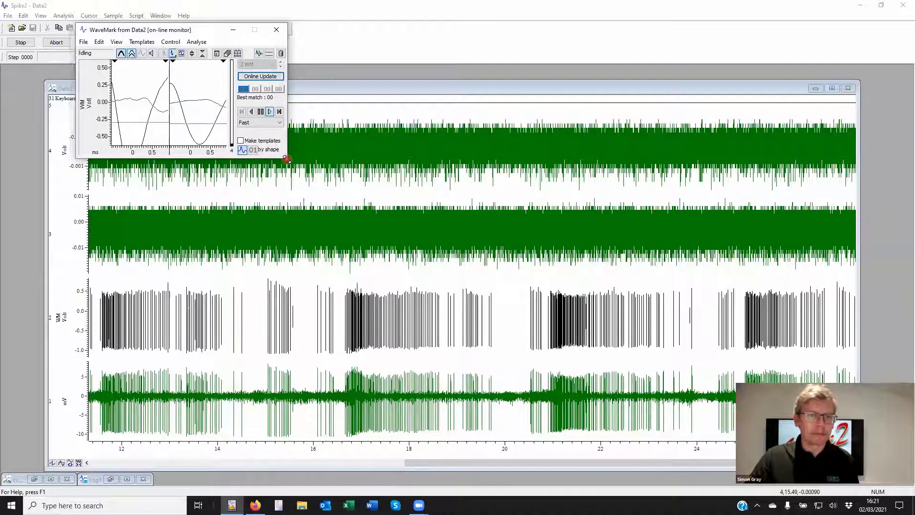
drag(287, 159, 492, 304)
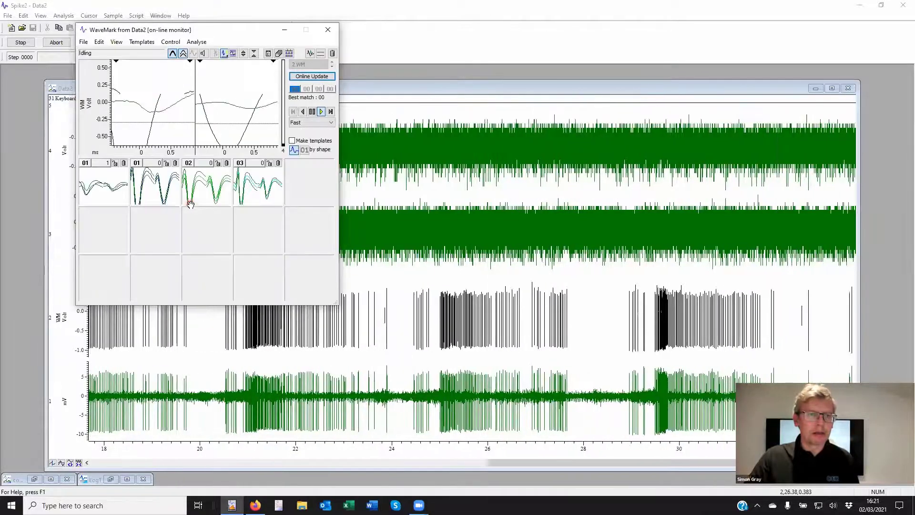
- Turn on template making, open the template settings beside the WaveMark window, and enlarge the individual template areas
click(292, 140)
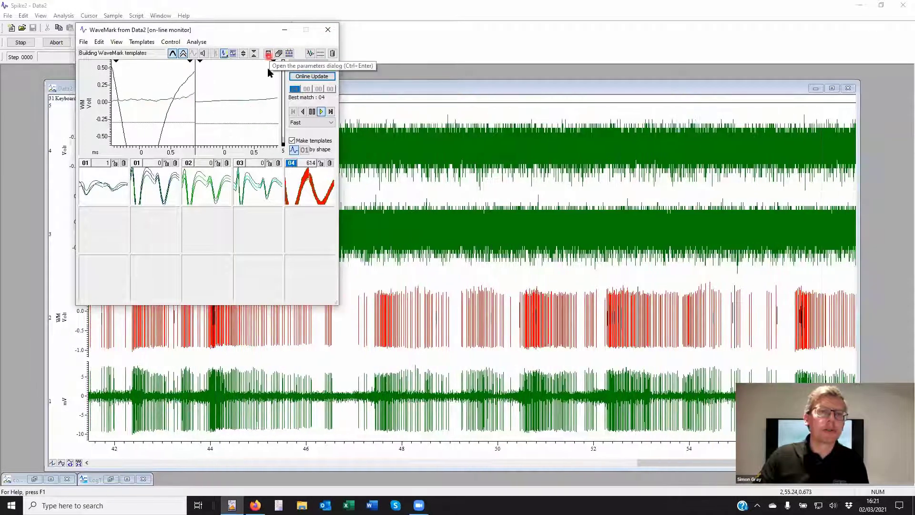
click(270, 56)
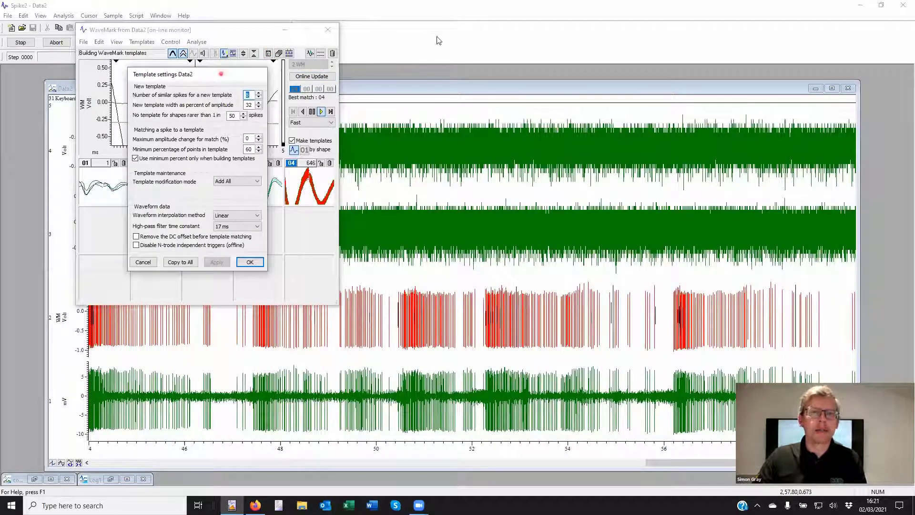
drag(439, 40, 445, 31)
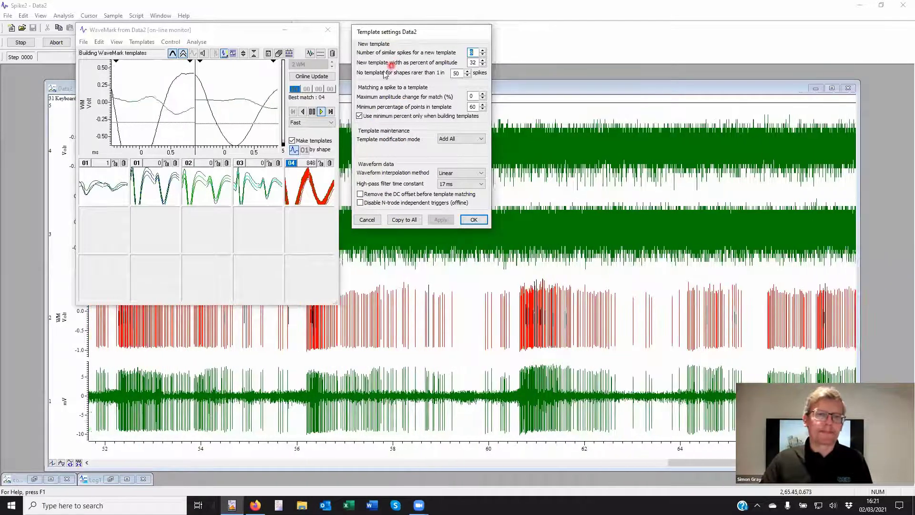
click(111, 184)
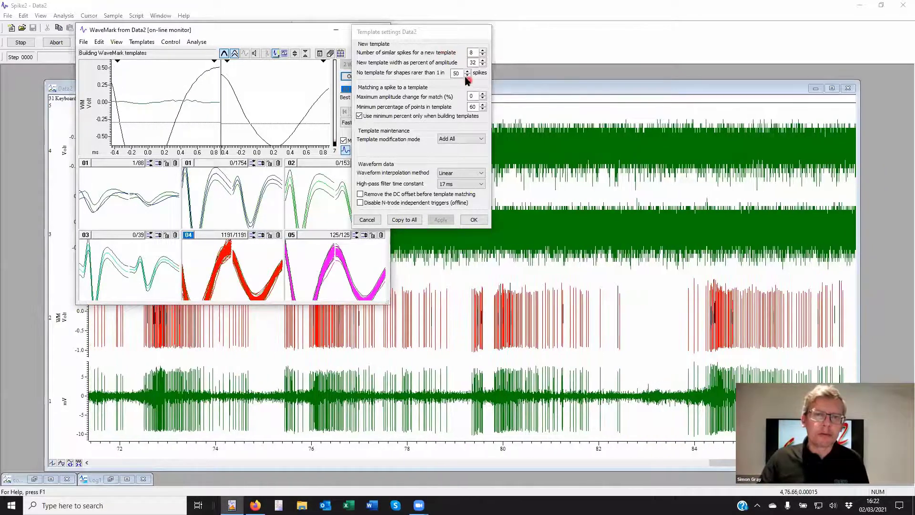
- Set the number of similar spikes for a new template to 1
click(462, 77)
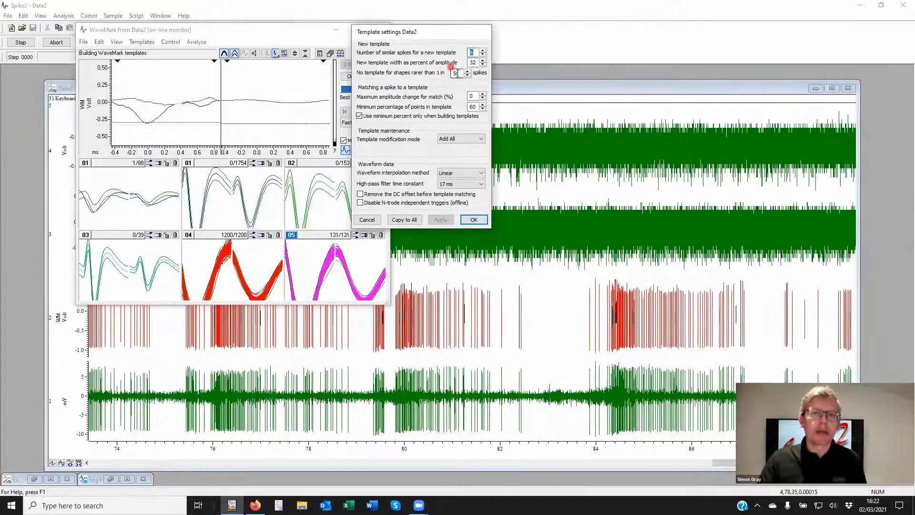
click(458, 74)
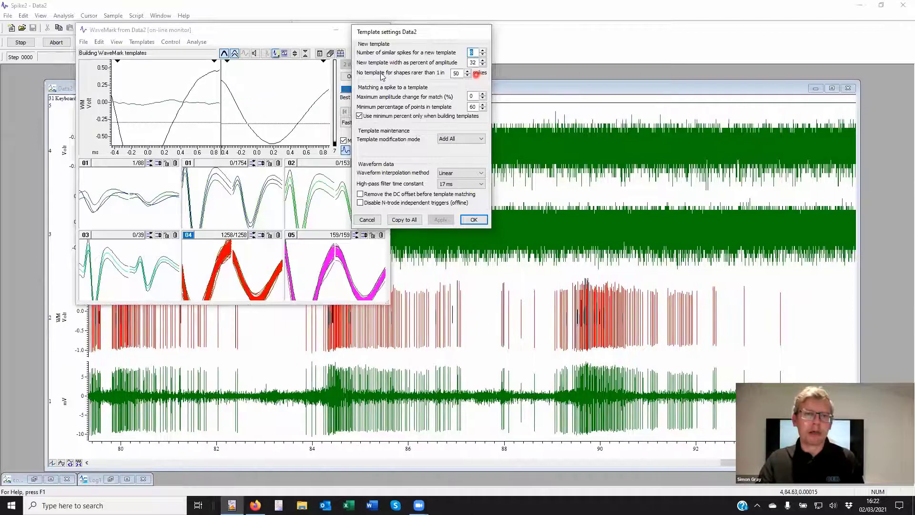
click(470, 52)
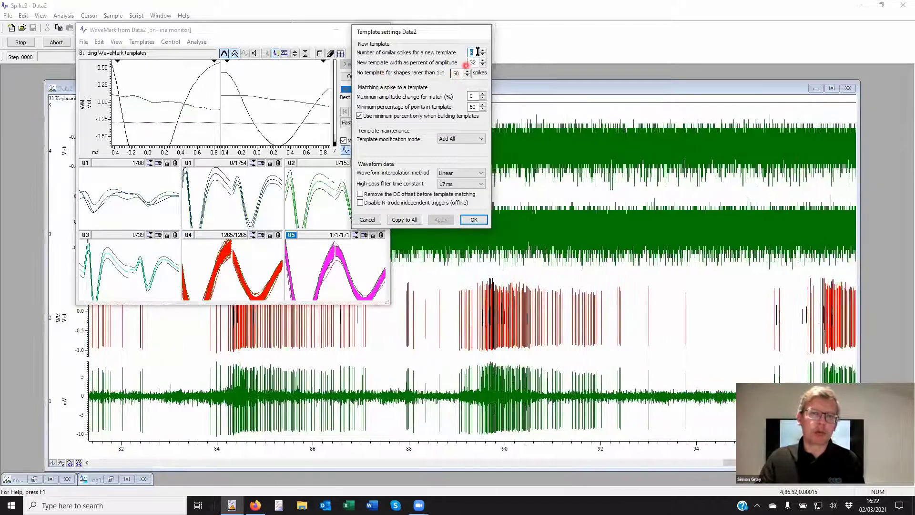
click(477, 48)
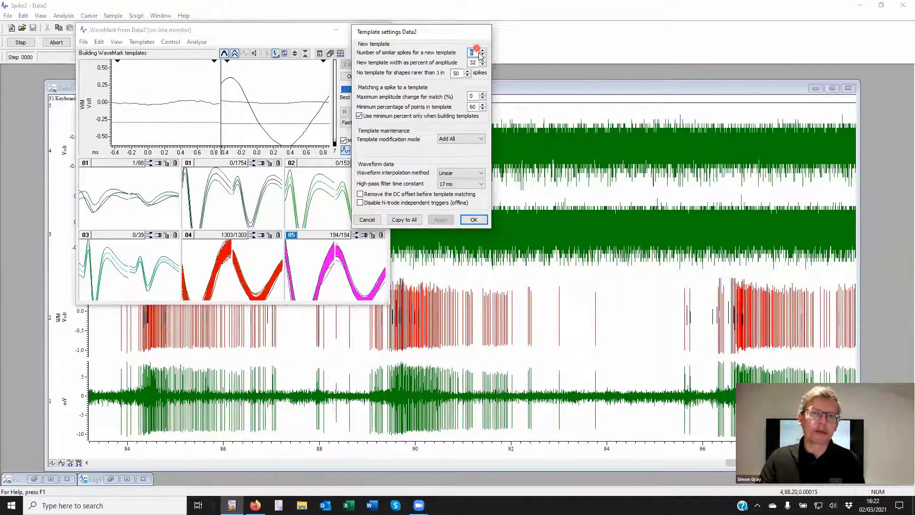
click(482, 50)
click(483, 50)
click(482, 50)
click(482, 51)
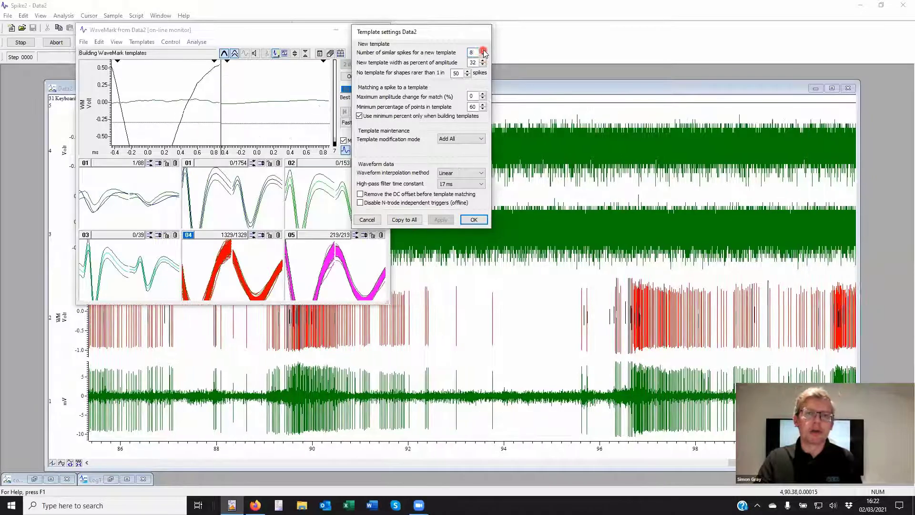
click(482, 51)
click(483, 50)
click(482, 50)
click(483, 55)
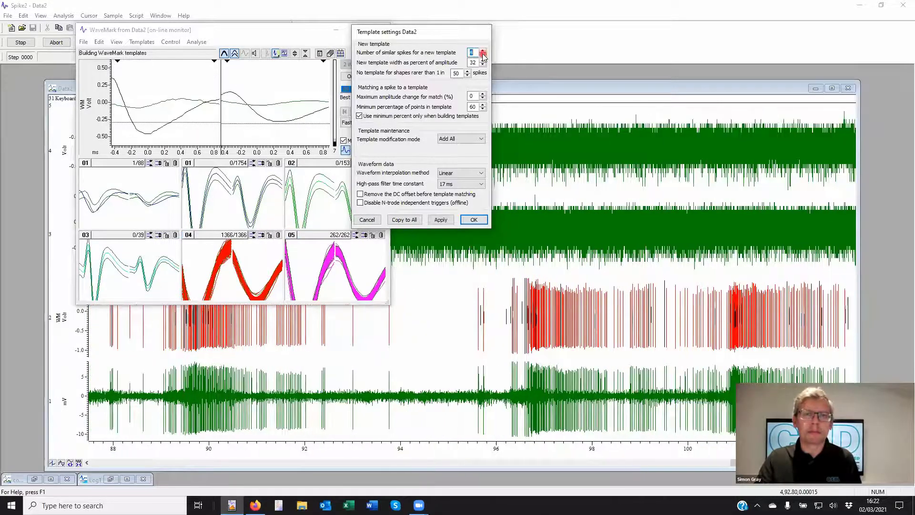
click(474, 52)
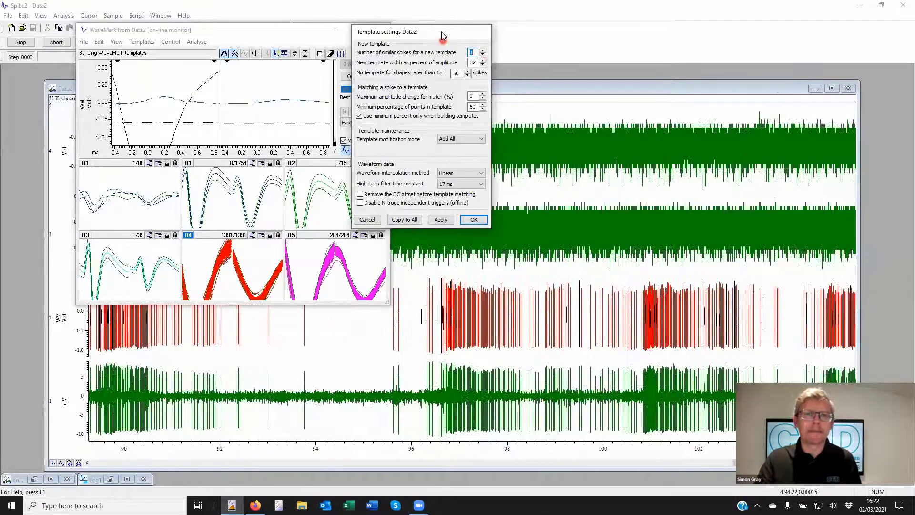
- Move the template settings clear of the WaveMark window, delete all templates and apply the new template setting
drag(442, 32, 537, 24)
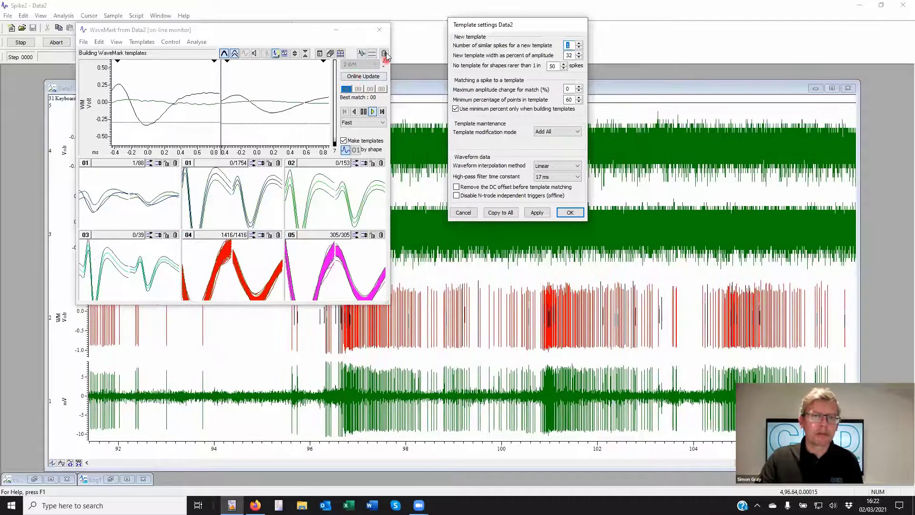
click(384, 53)
click(543, 214)
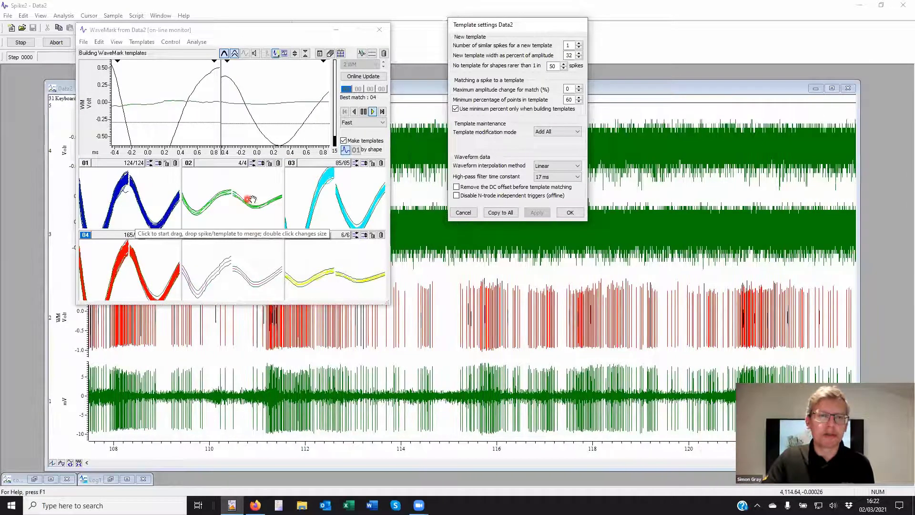
drag(240, 173, 270, 179)
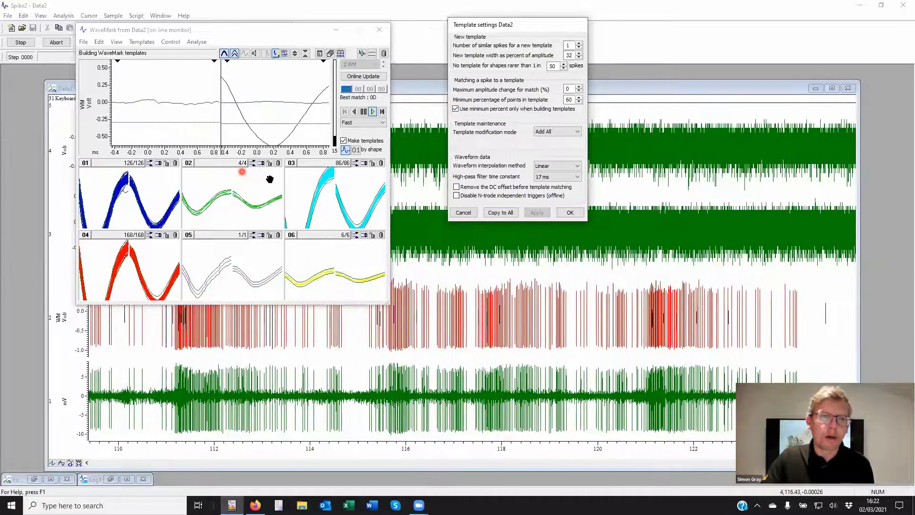
click(340, 170)
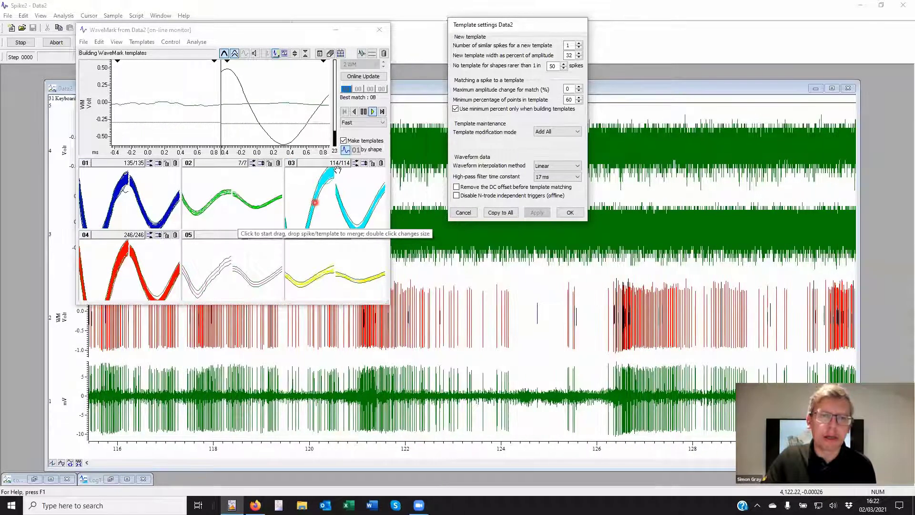
click(338, 167)
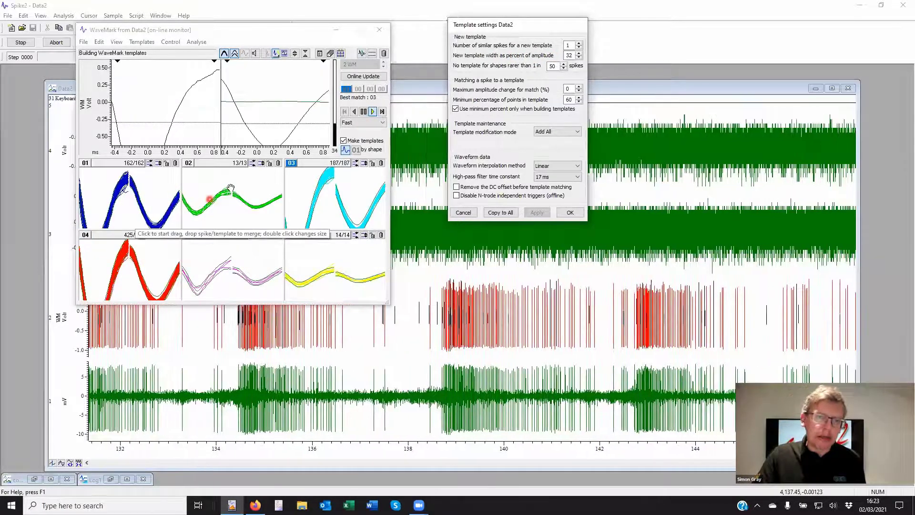
drag(200, 215, 185, 206)
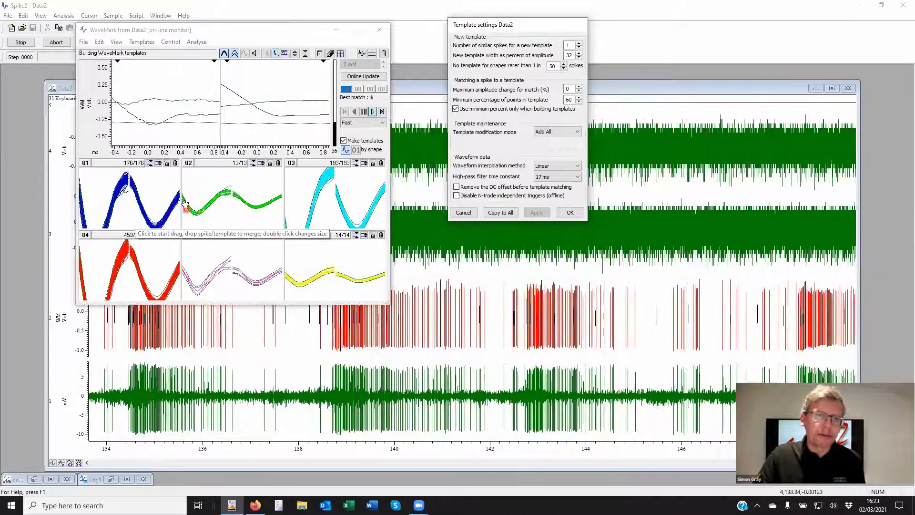
- Set the number of similar spikes for a new template to 8, apply it, and delete all templates
click(579, 43)
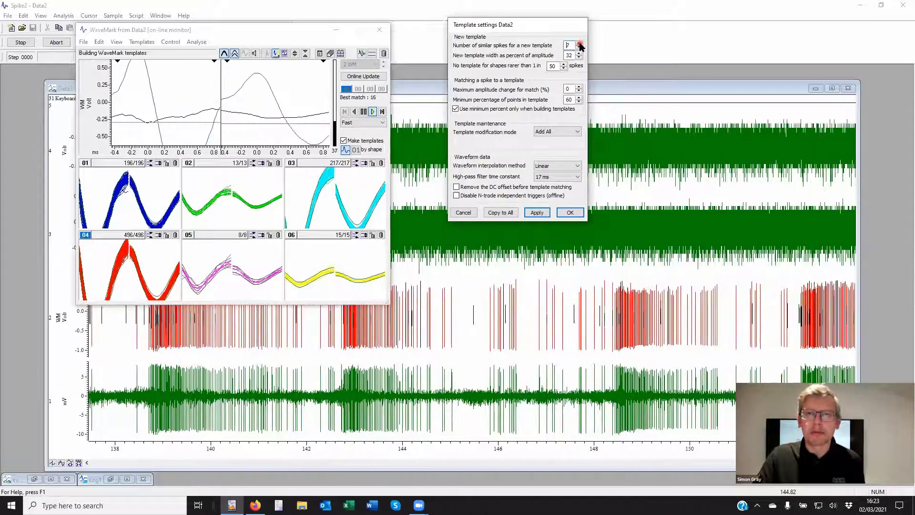
click(579, 49)
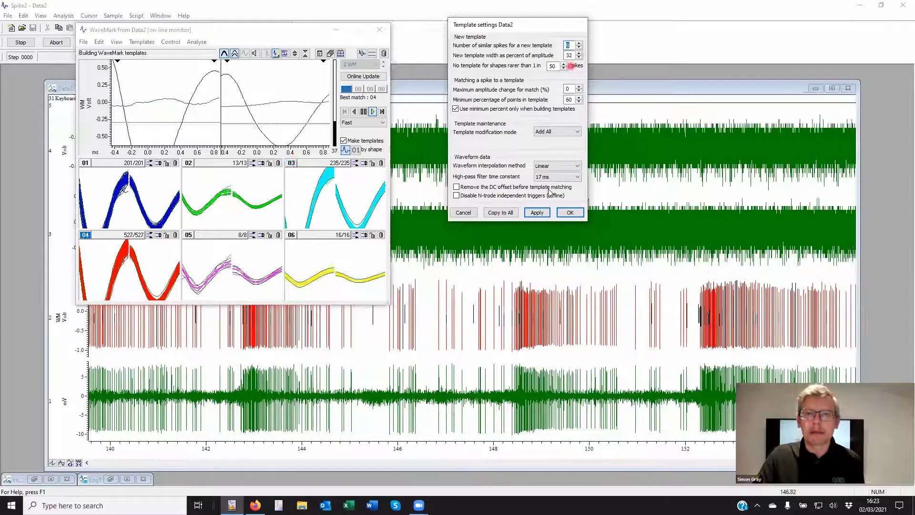
click(384, 54)
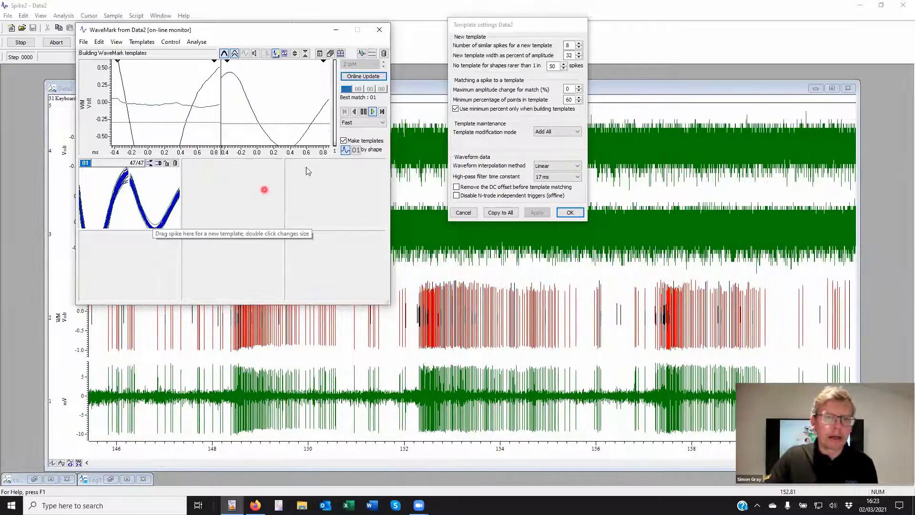
- Stop the continuous spike run and rescale the spike display's voltage axis to about -1 to 1 V
click(364, 111)
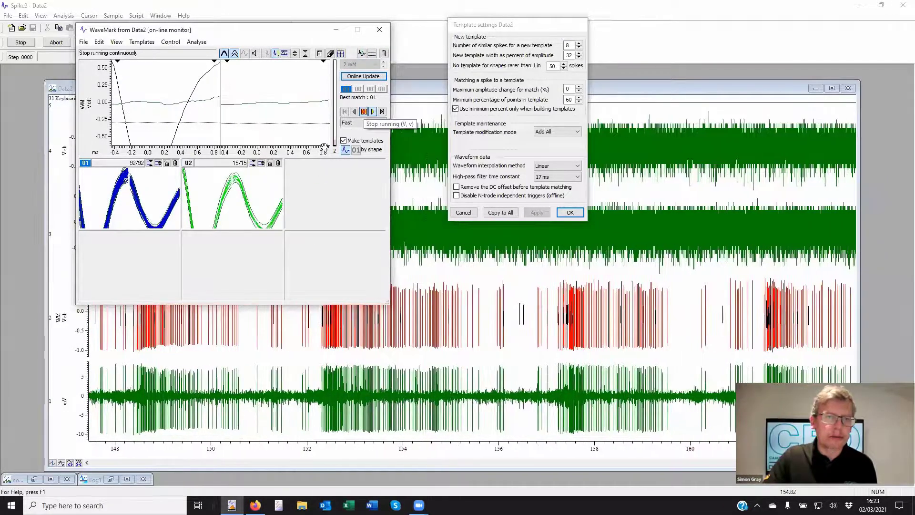
click(232, 247)
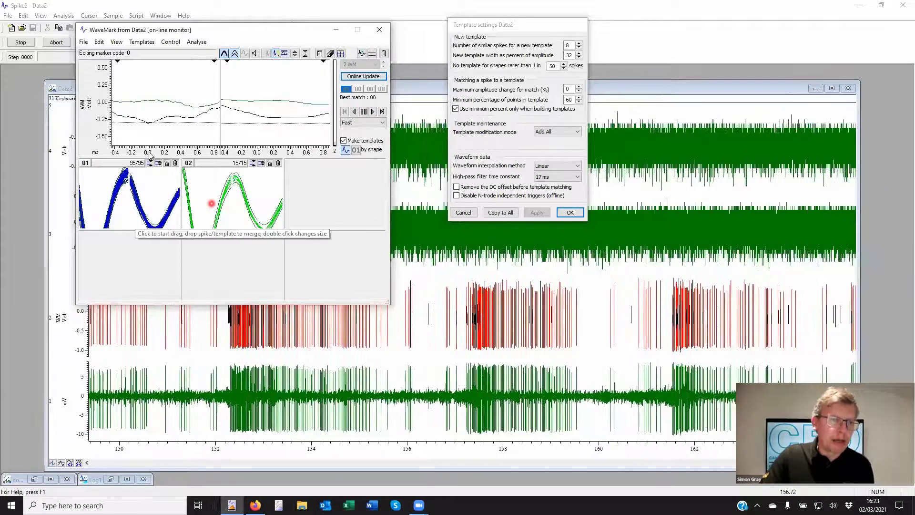
drag(105, 76, 131, 113)
click(469, 99)
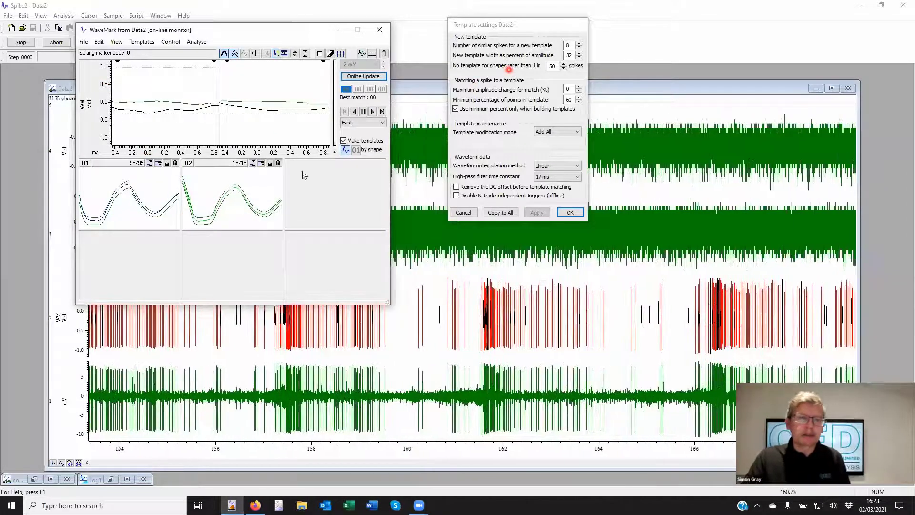
mouse_move(230, 180)
mouse_down()
mouse_move(180, 184)
mouse_move(194, 213)
mouse_move(232, 188)
mouse_move(207, 207)
mouse_move(186, 176)
mouse_move(190, 191)
mouse_move(560, 65)
mouse_move(180, 180)
mouse_move(164, 194)
mouse_up()
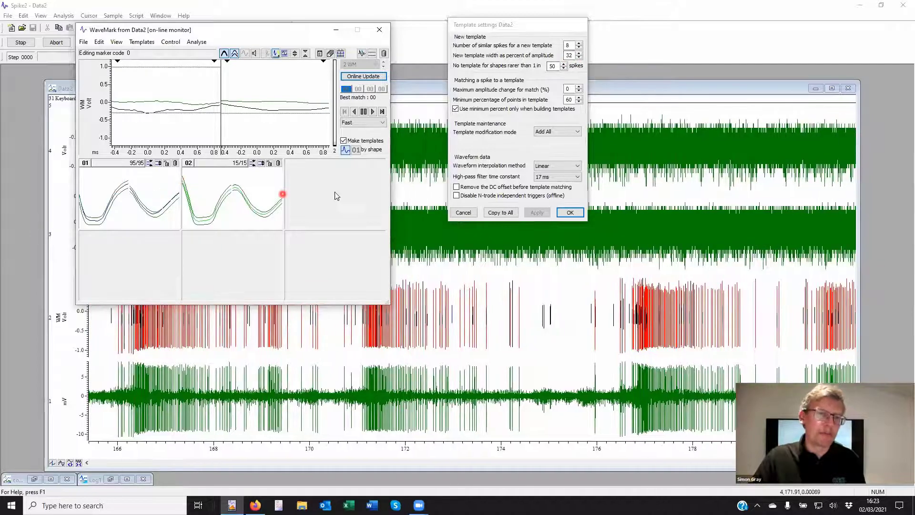
drag(283, 194, 328, 225)
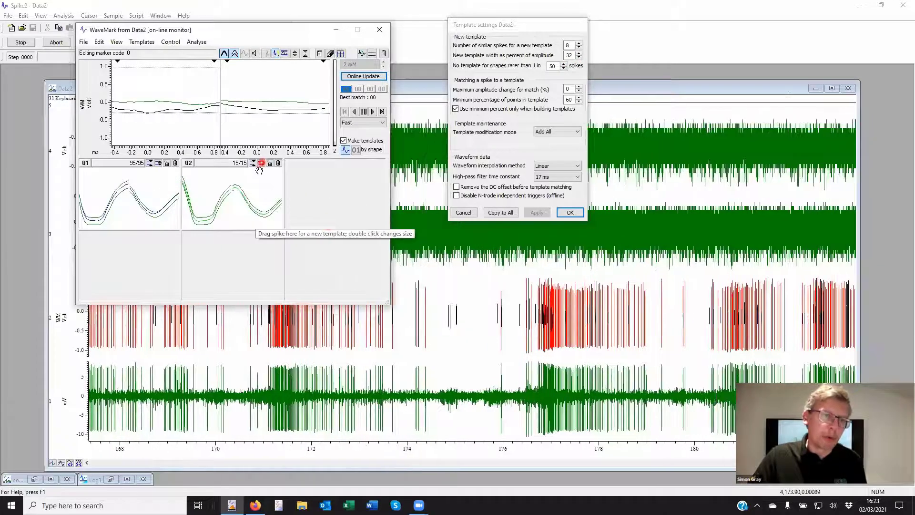
mouse_move(259, 170)
mouse_down()
mouse_move(266, 164)
mouse_move(254, 164)
mouse_up()
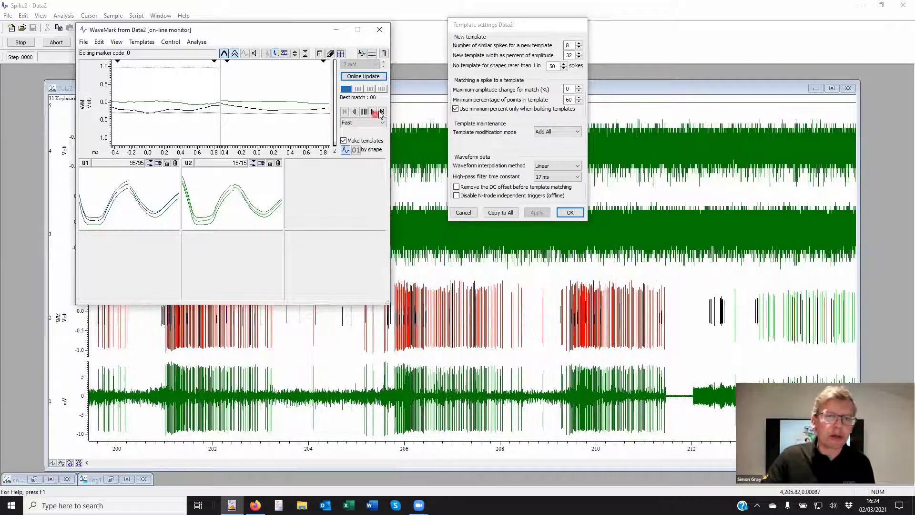
- Advance the stopped WaveMark display to the next spike and check its shape
click(382, 111)
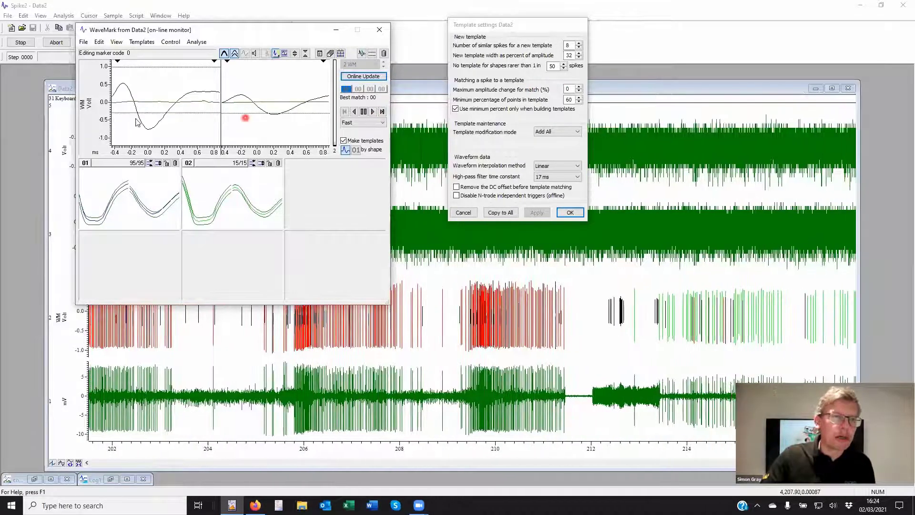
click(144, 123)
mouse_move(177, 131)
mouse_down()
mouse_move(215, 204)
mouse_move(213, 227)
mouse_move(159, 117)
mouse_move(152, 123)
mouse_up()
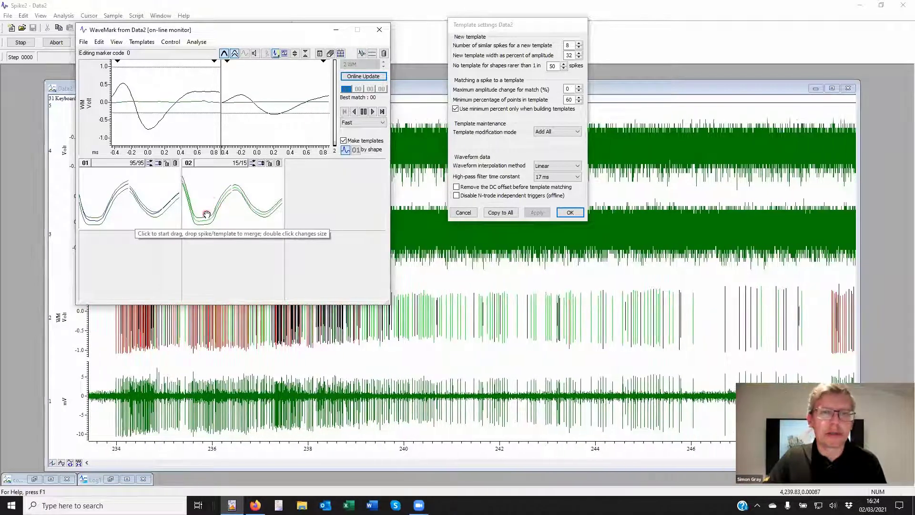
- Set the minimum percentage of points in template to 80 and confirm the template settings
click(578, 98)
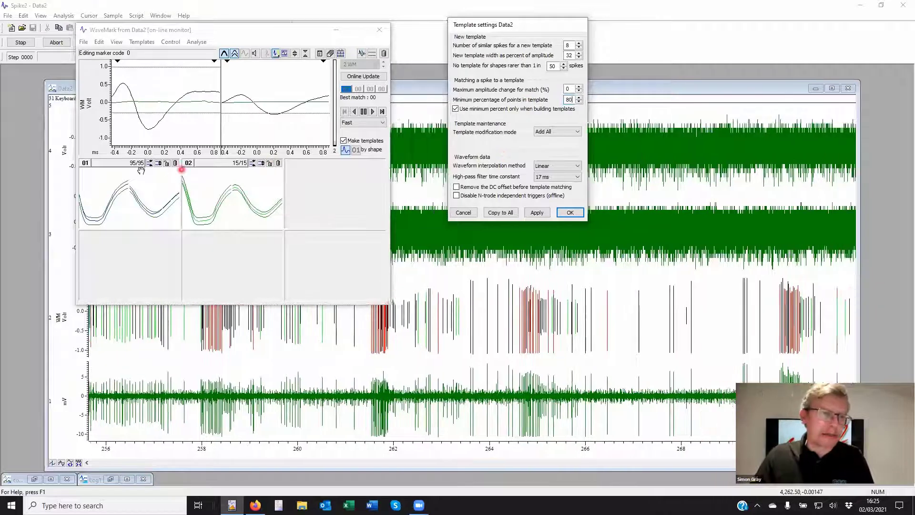
click(86, 163)
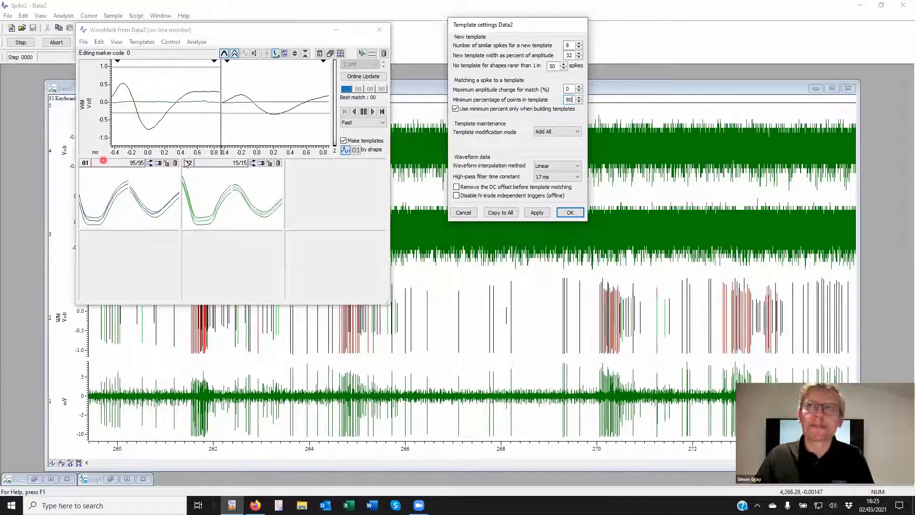
click(104, 166)
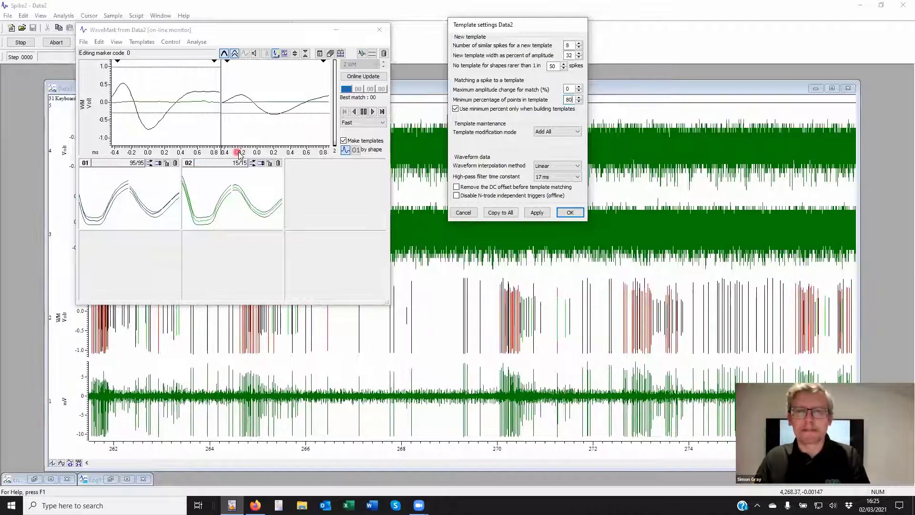
click(356, 101)
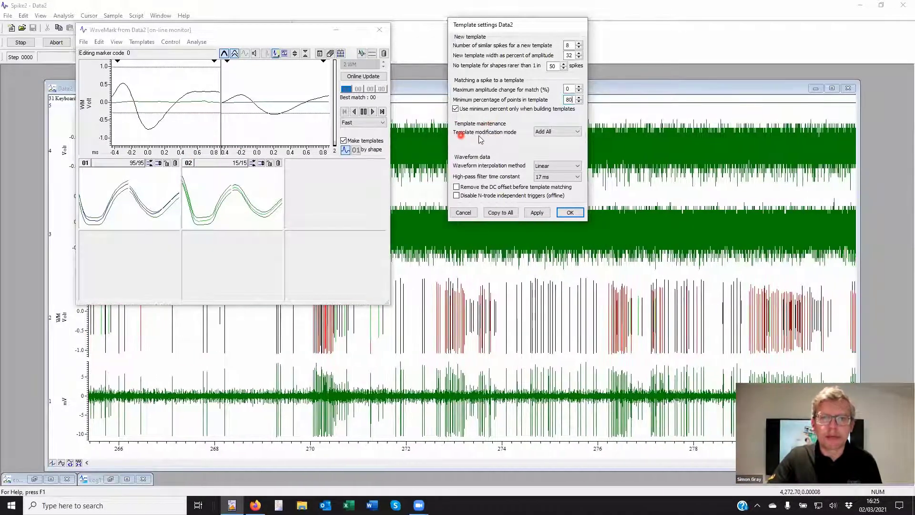
click(551, 133)
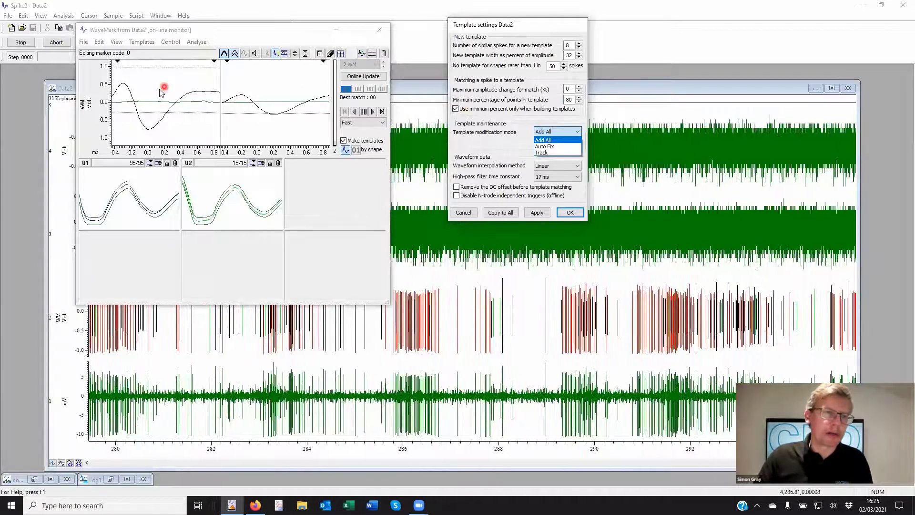
click(162, 90)
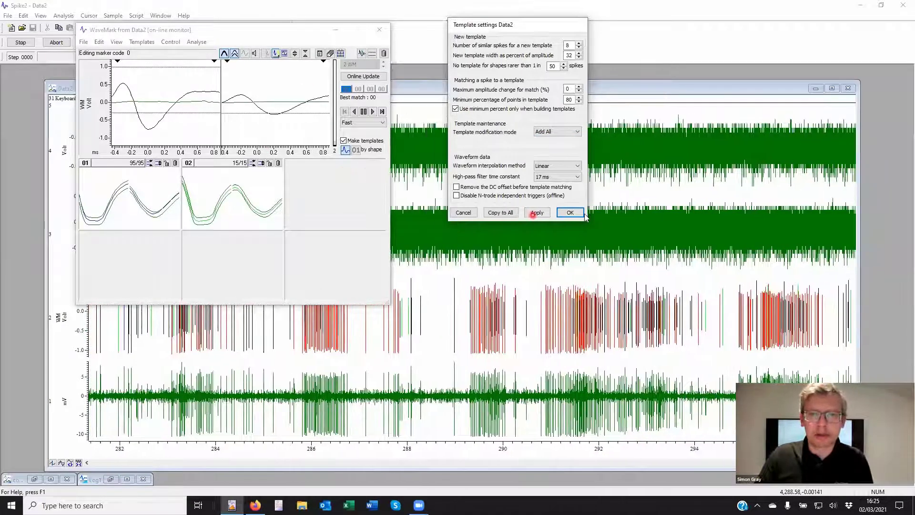
click(570, 212)
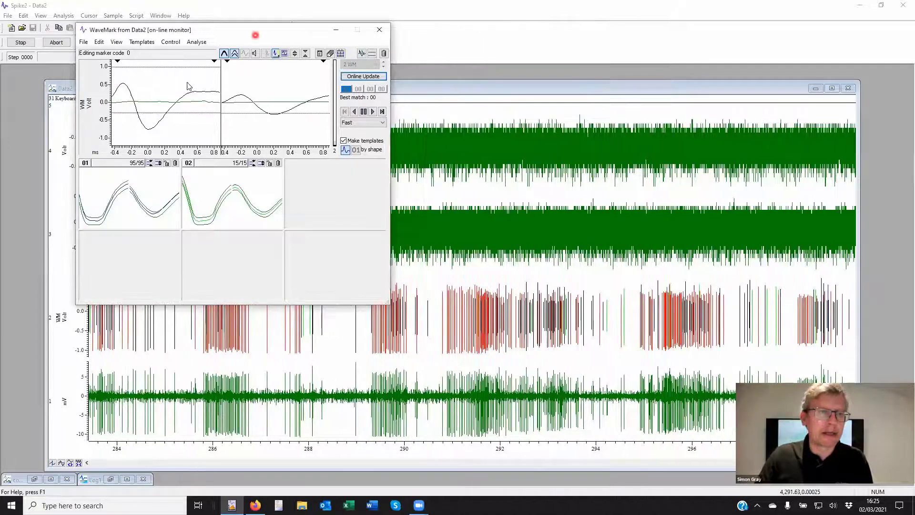
- Create template 03 manually from the displayed spike, add further spikes to it, and enlarge the template boxes
mouse_move(185, 79)
mouse_down()
mouse_move(238, 103)
mouse_move(320, 181)
mouse_up()
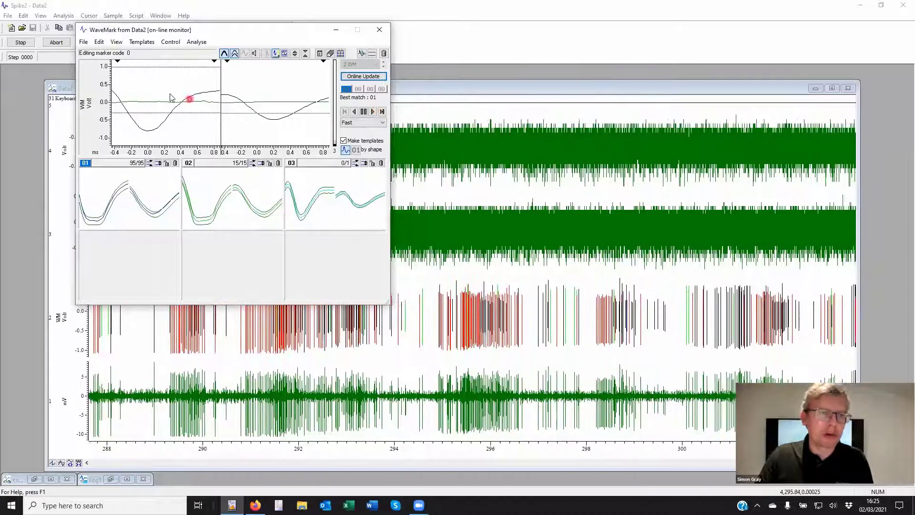
mouse_move(171, 98)
mouse_down()
mouse_move(162, 86)
mouse_move(283, 160)
mouse_move(307, 185)
mouse_up()
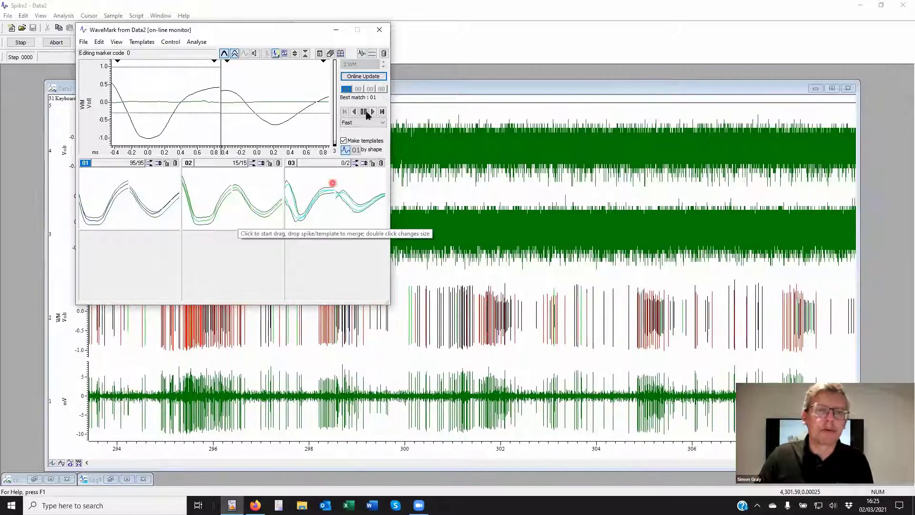
drag(179, 94, 305, 182)
drag(147, 83, 300, 180)
drag(186, 90, 160, 179)
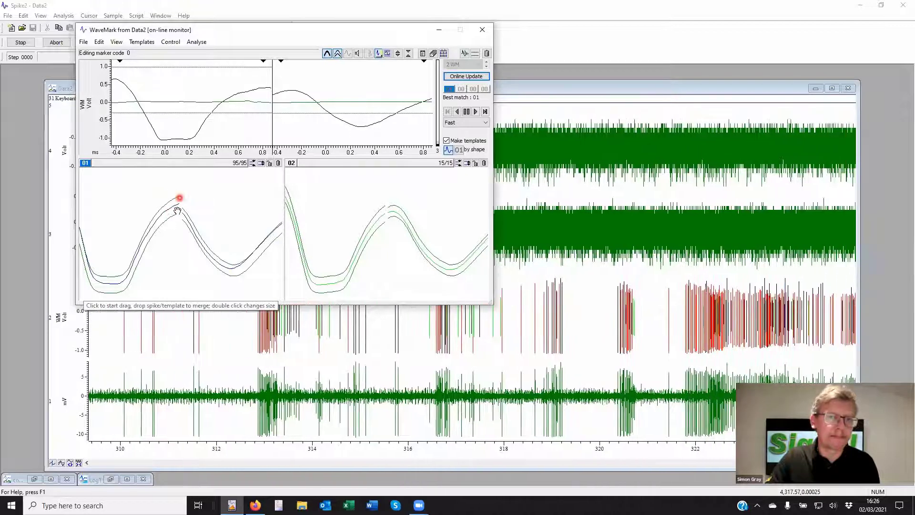
- Delete all templates and run the spike display forward continuously to build new templates from incoming spikes
click(486, 113)
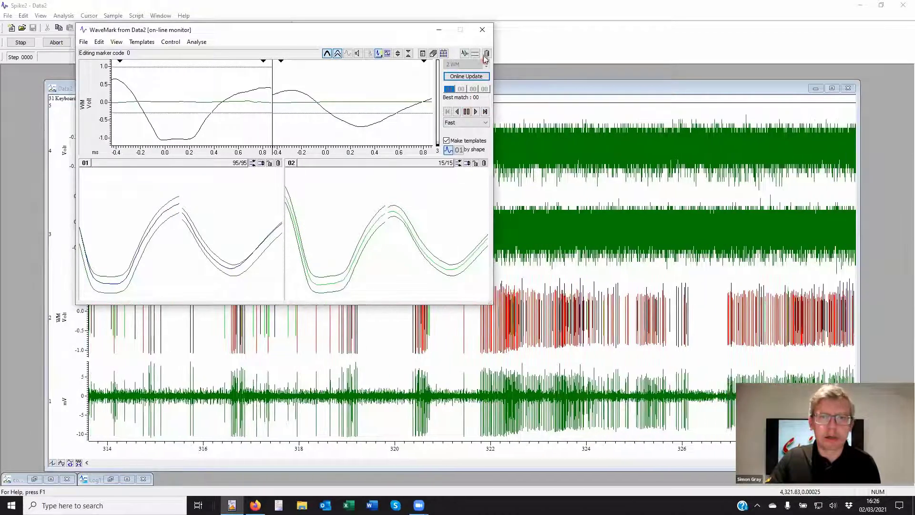
click(486, 54)
click(282, 190)
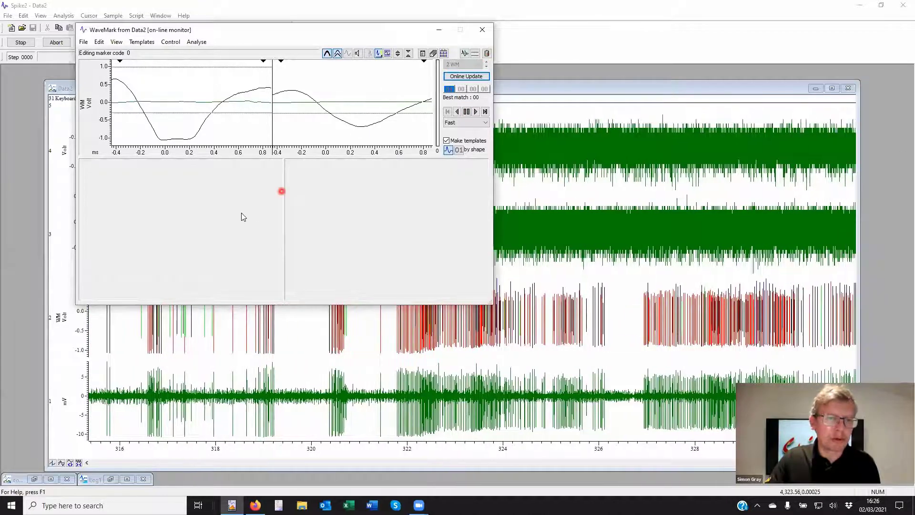
click(242, 212)
click(104, 166)
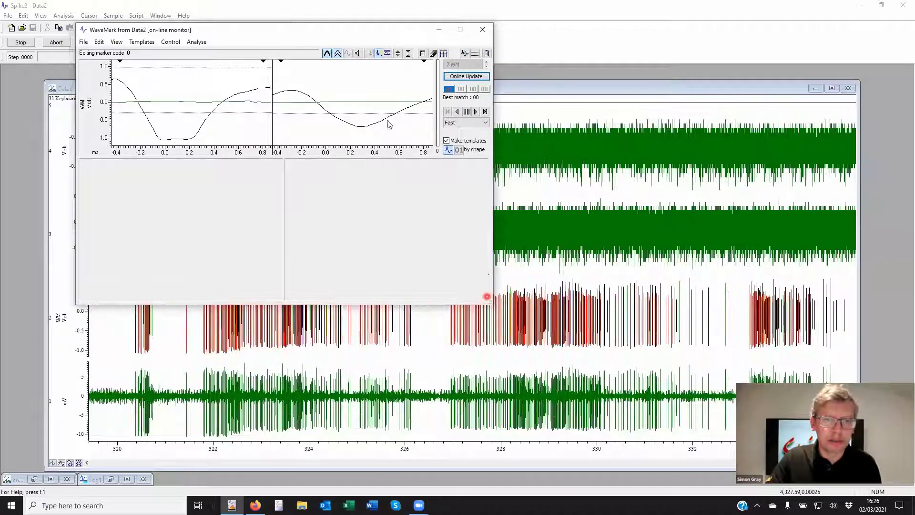
click(337, 53)
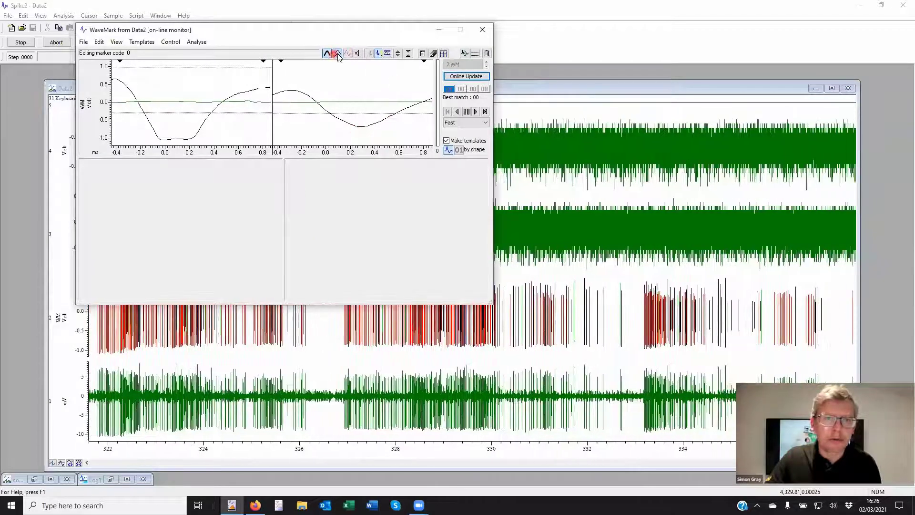
click(470, 111)
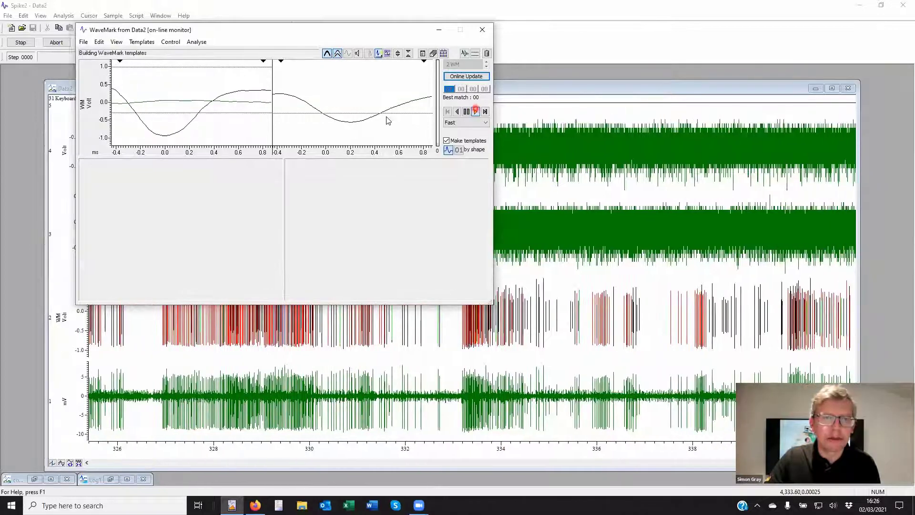
click(242, 208)
click(172, 212)
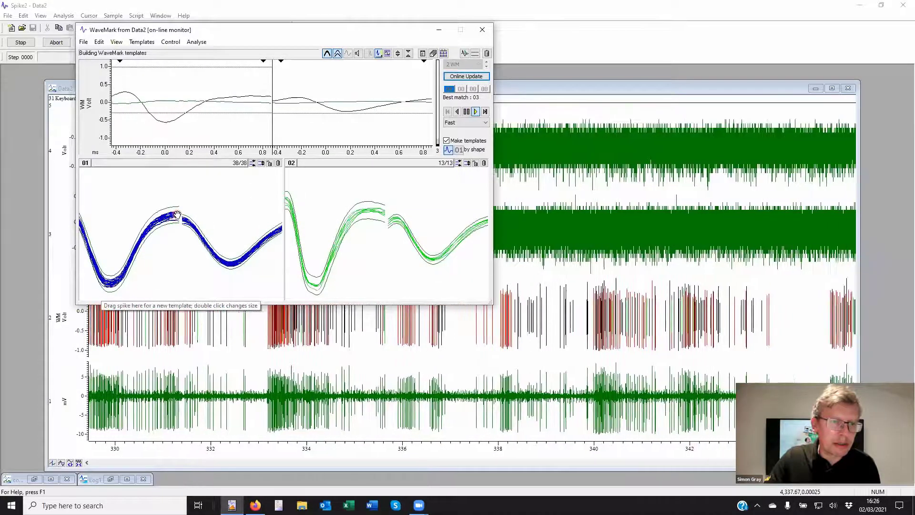
click(174, 212)
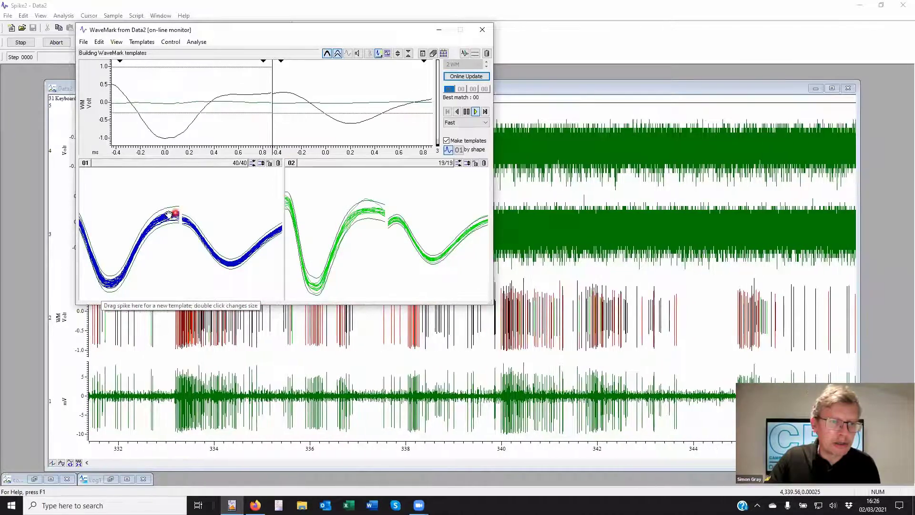
click(170, 213)
click(173, 212)
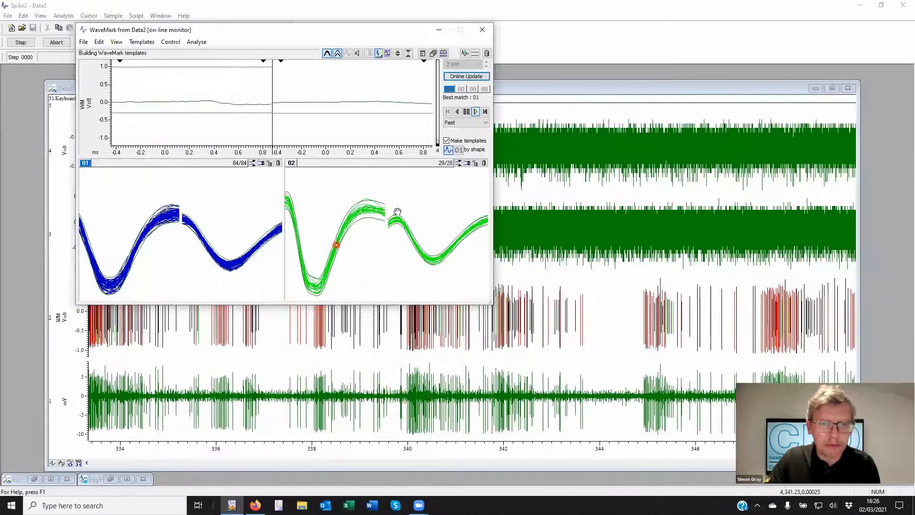
- Clear the templates during the continuous run and check the rebuilt shapes in templates 01 and 02
click(486, 53)
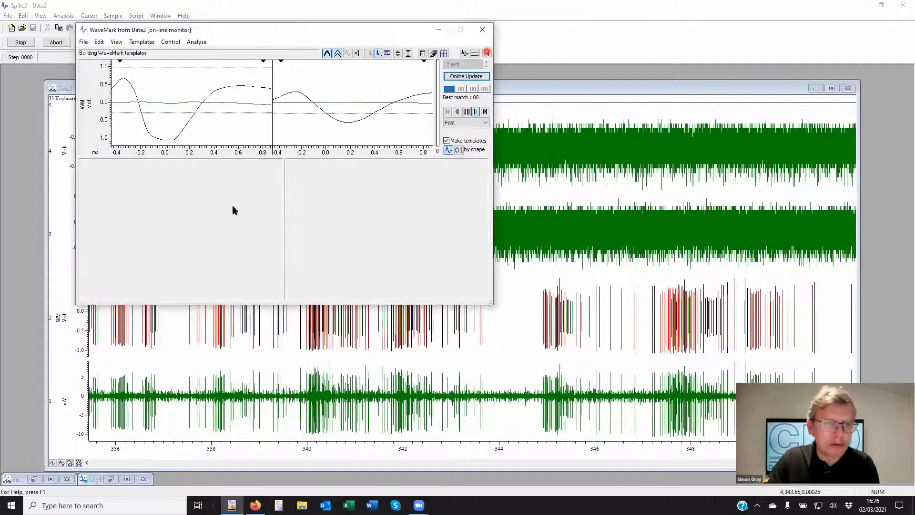
click(230, 226)
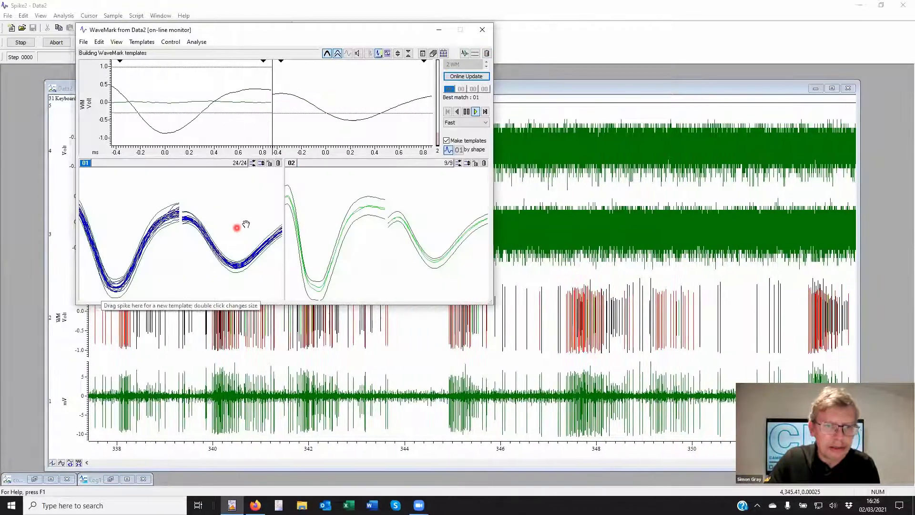
click(245, 224)
click(370, 245)
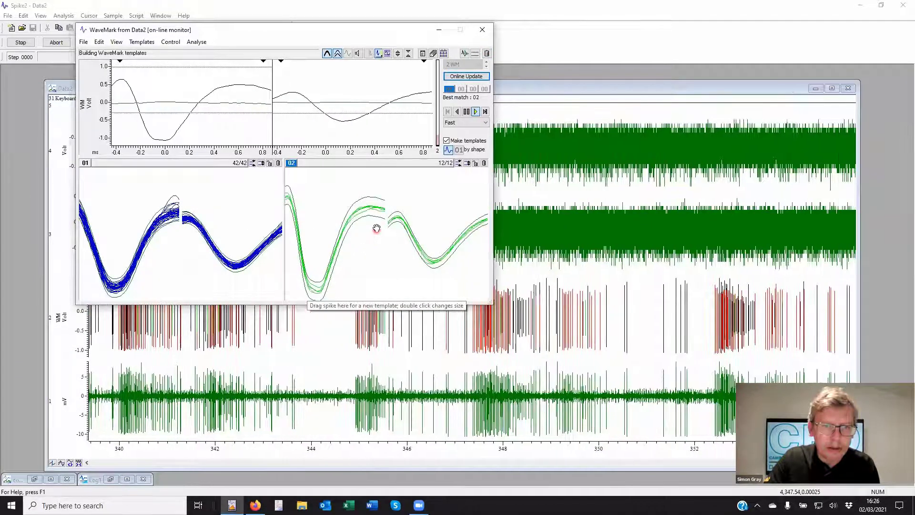
click(370, 227)
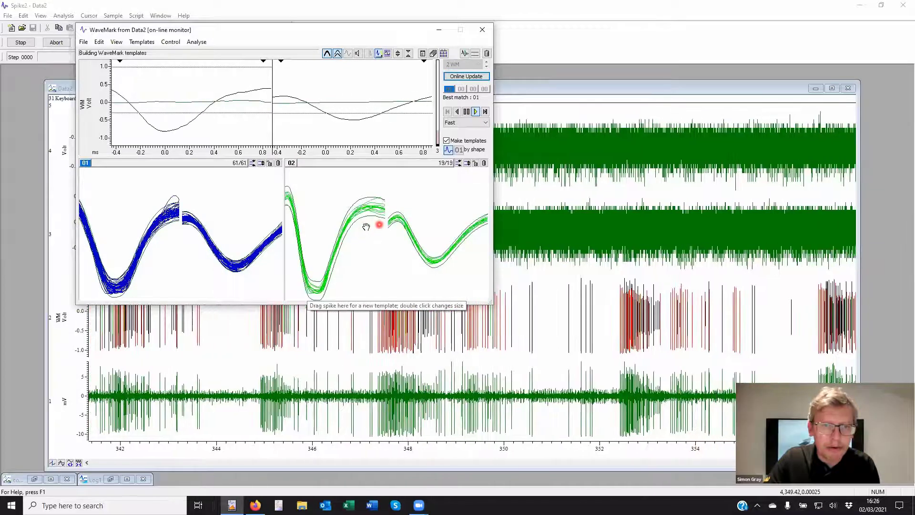
click(365, 226)
click(361, 226)
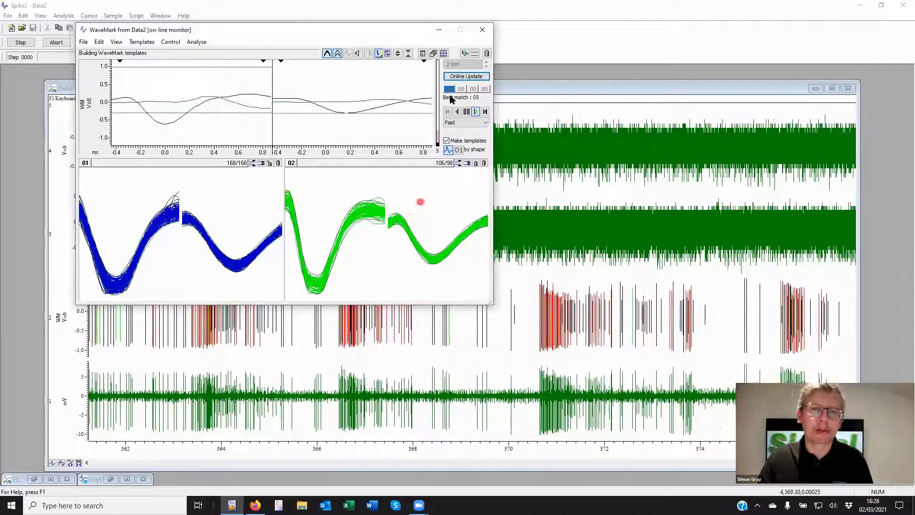
- Reopen the template settings, try the Auto Fix modification mode, and set the mode to Track
click(433, 52)
click(548, 131)
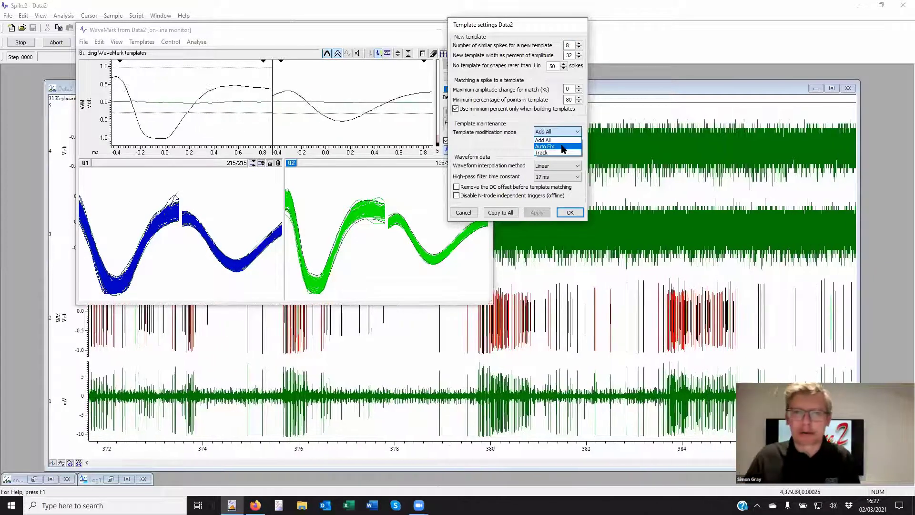
click(562, 146)
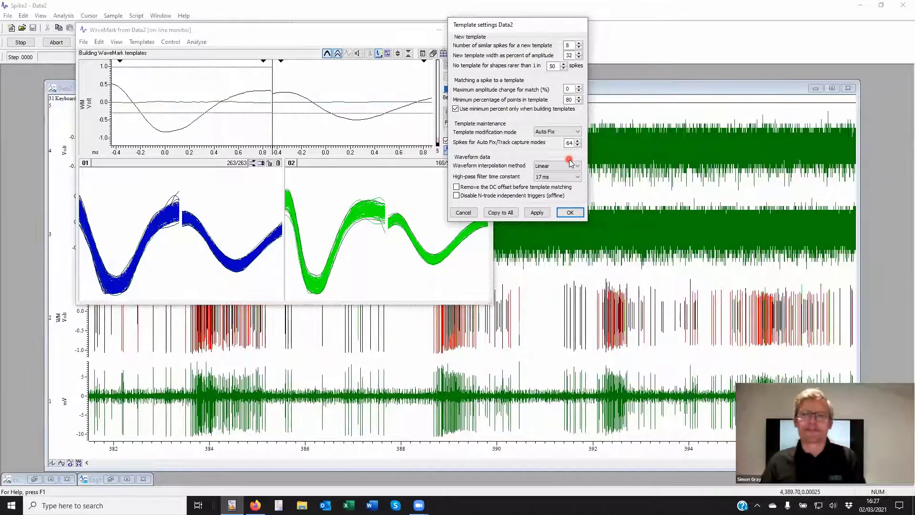
click(549, 132)
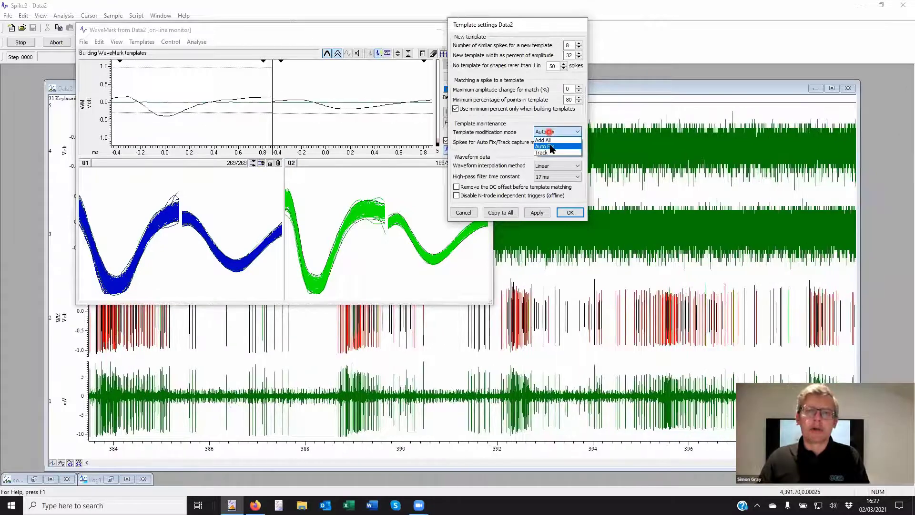
click(552, 153)
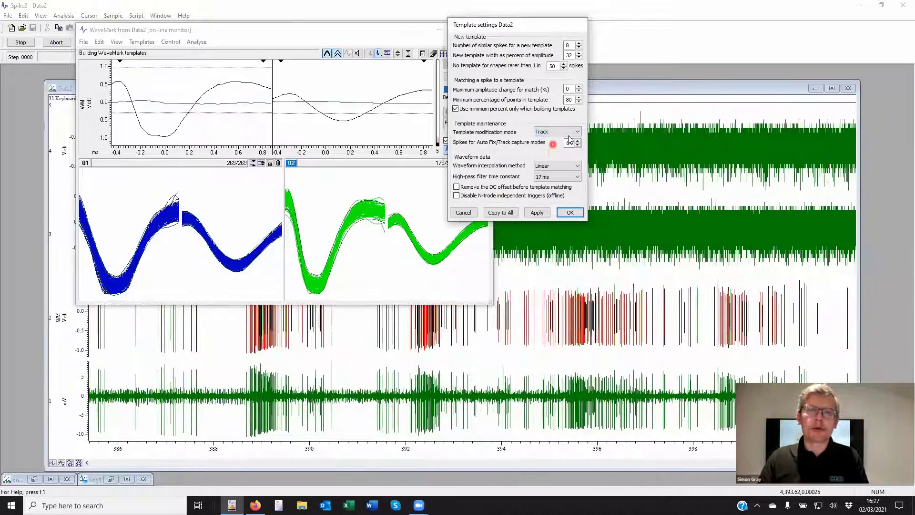
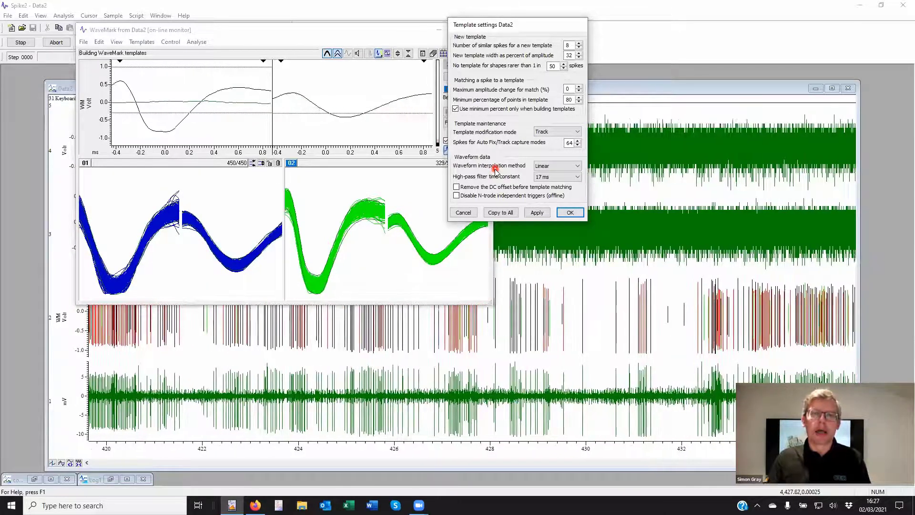
- Set the waveform interpolation method to Cubic spline in the template settings
click(557, 166)
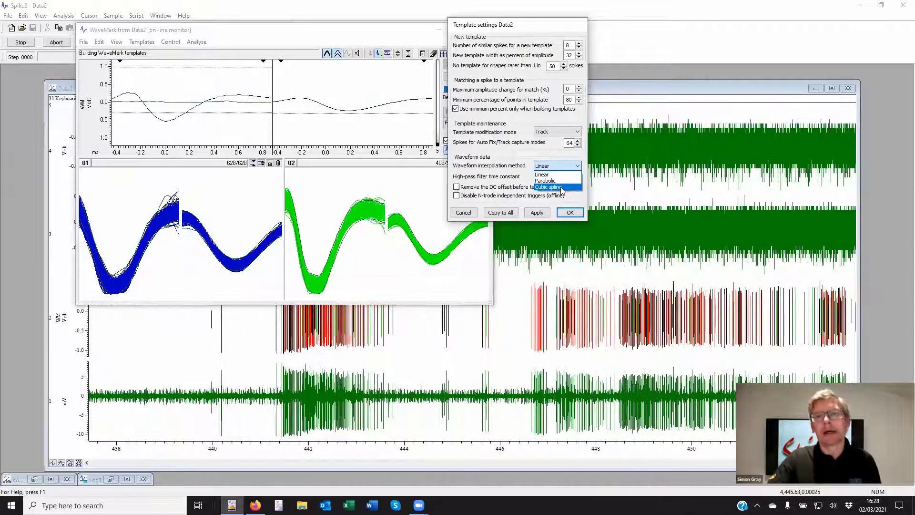
click(562, 188)
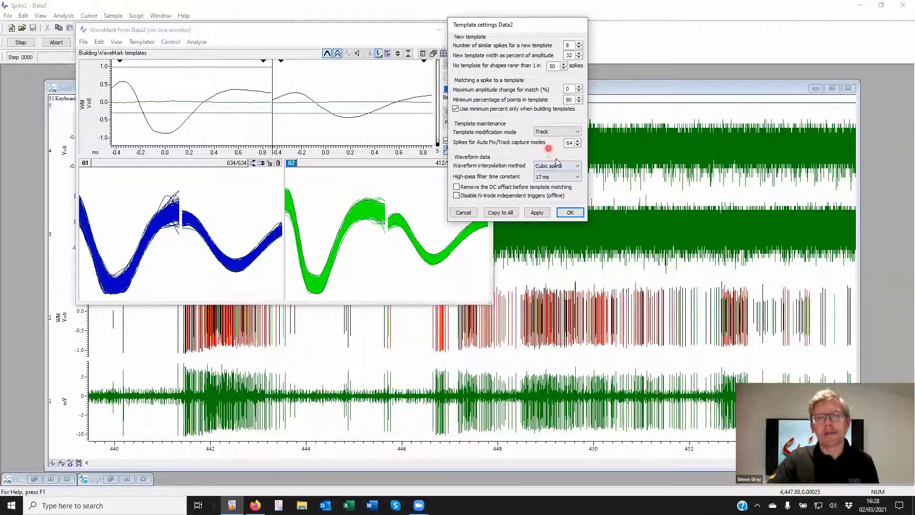
click(557, 166)
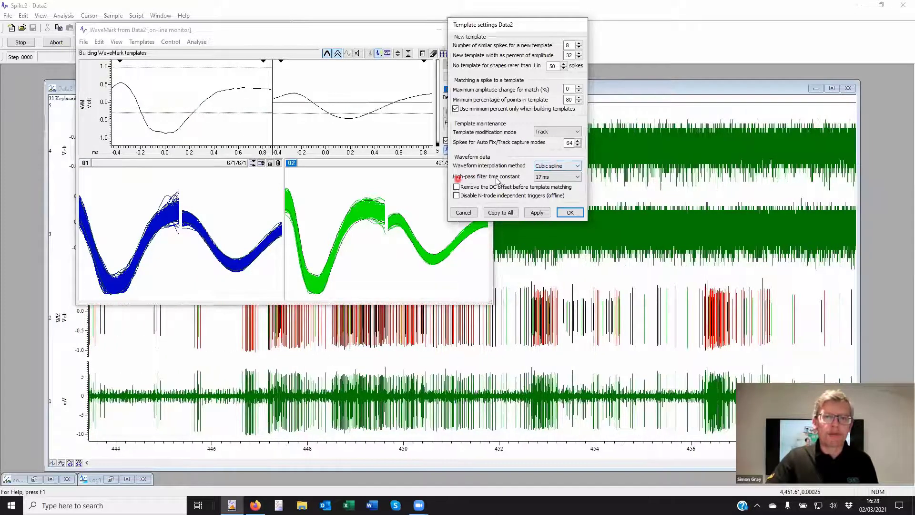
click(496, 177)
- Set the high-pass filter time constant to 1.1 ms in the template settings
click(558, 178)
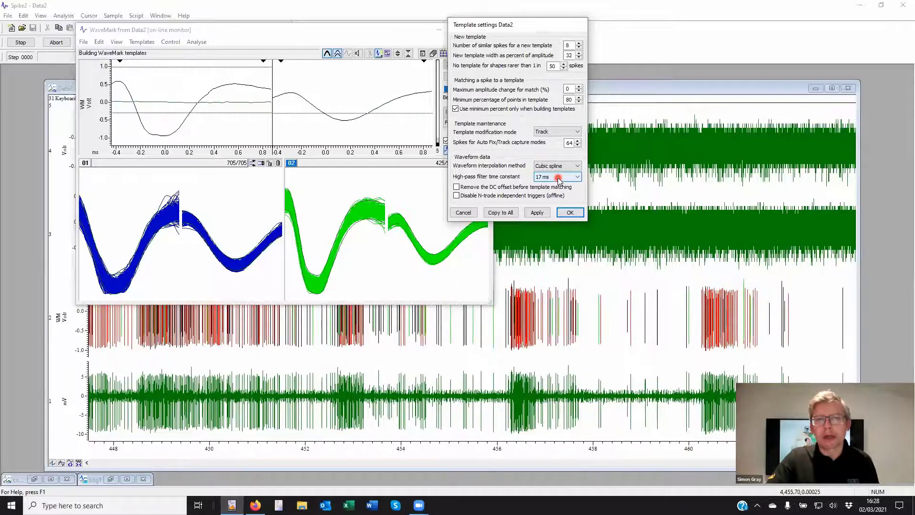
click(385, 173)
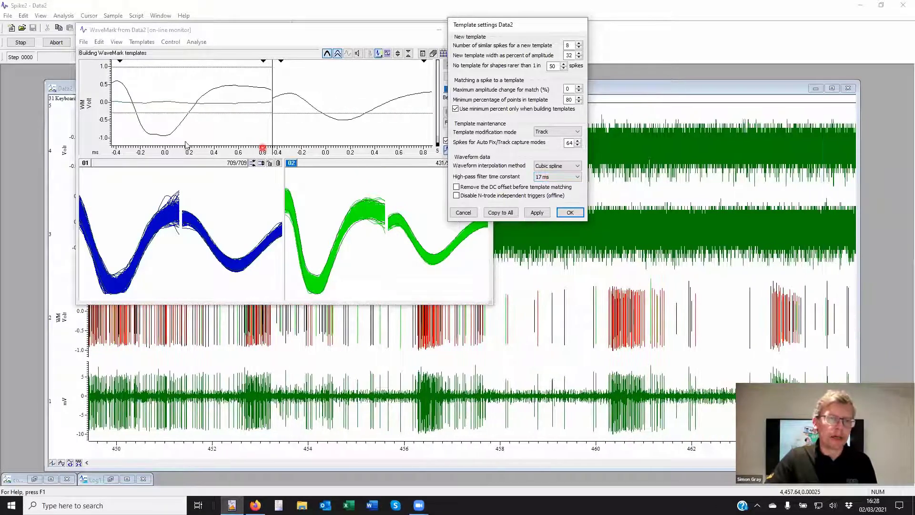
click(101, 151)
click(154, 149)
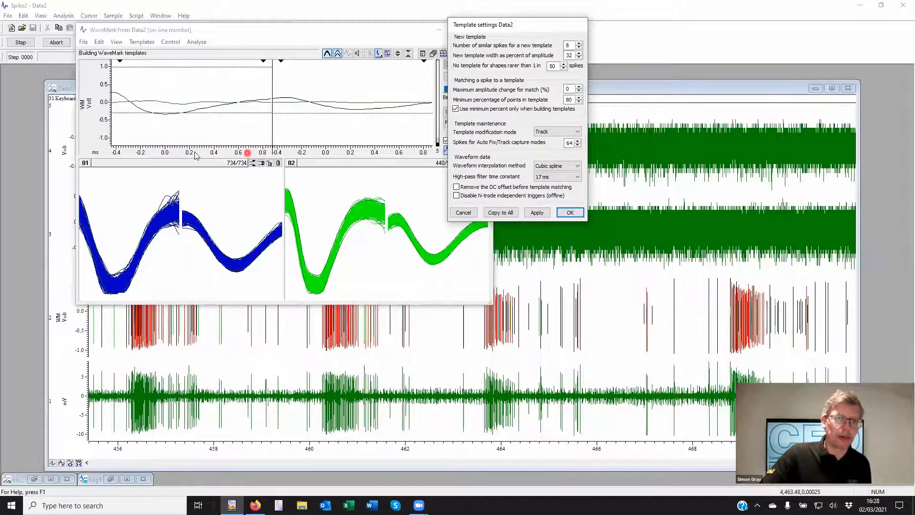
click(578, 178)
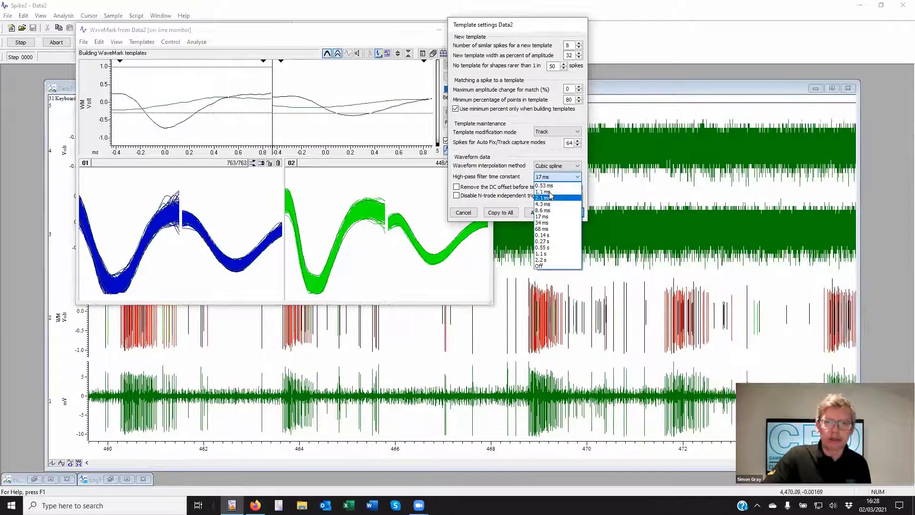
click(548, 192)
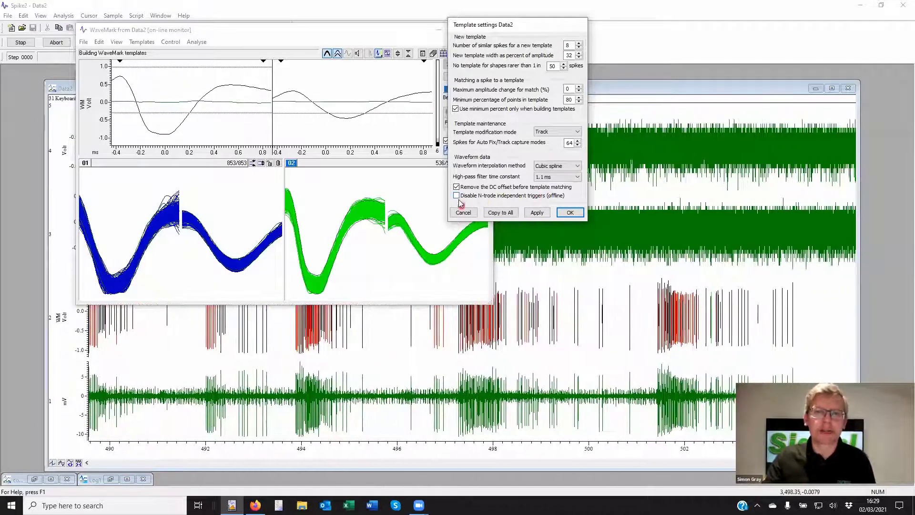
- Enable removing the DC offset before template matching and accept the template settings
click(537, 196)
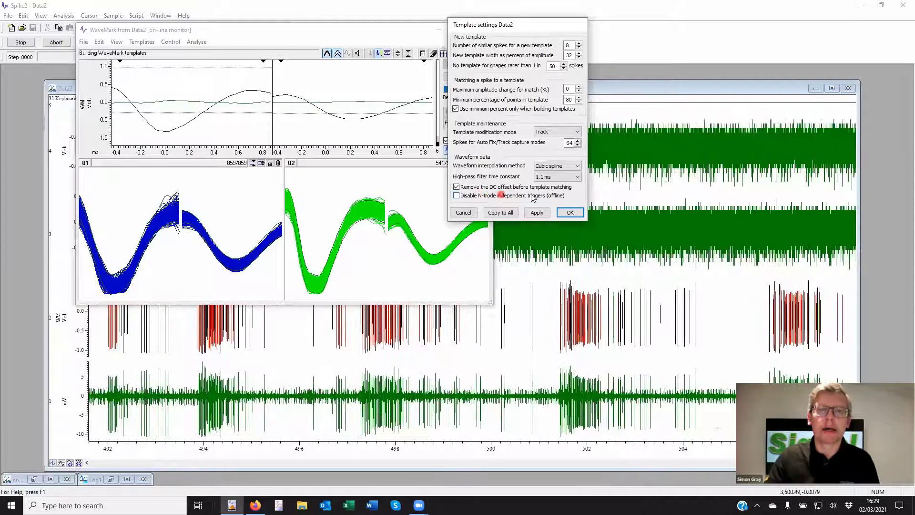
click(546, 210)
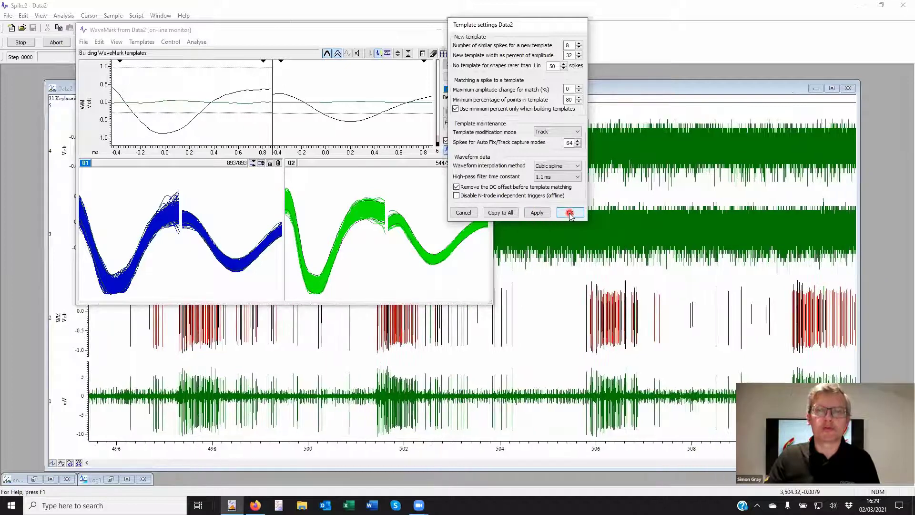
click(570, 213)
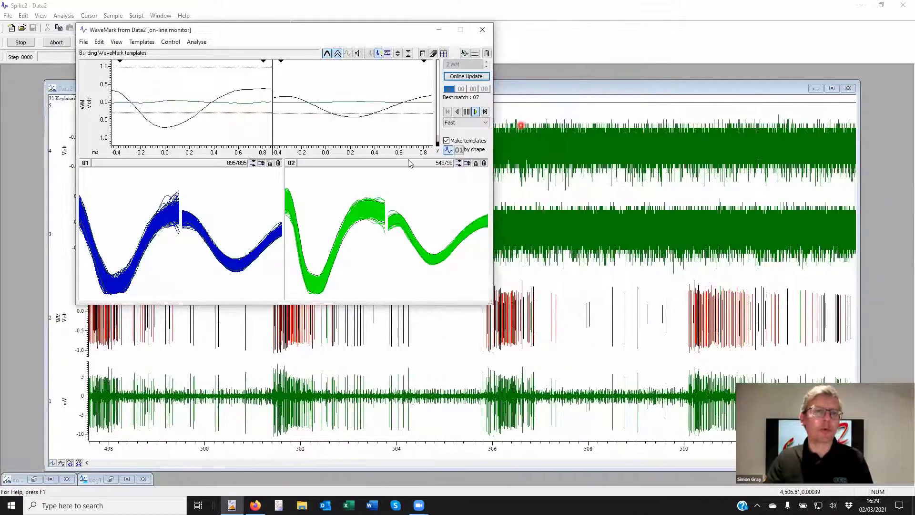
- Delete all templates, let new ones build from incoming spikes, and update the online sorting with them
click(329, 113)
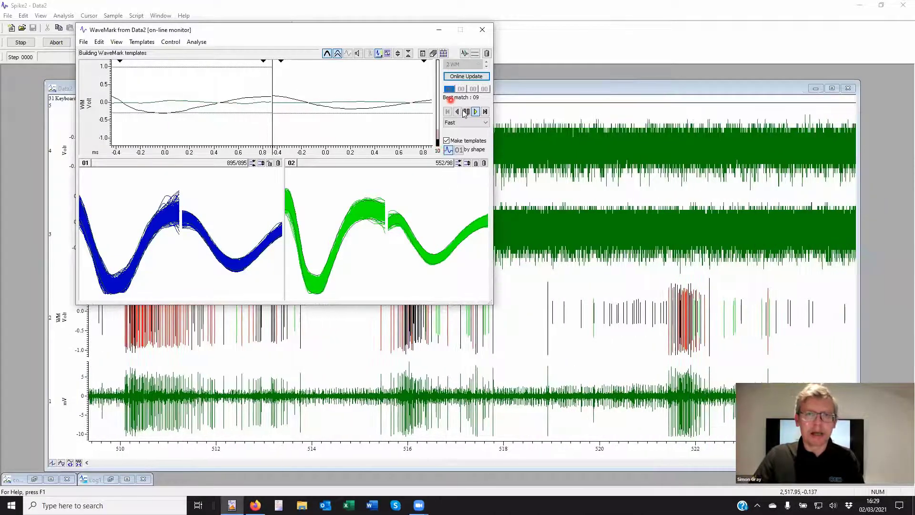
click(487, 54)
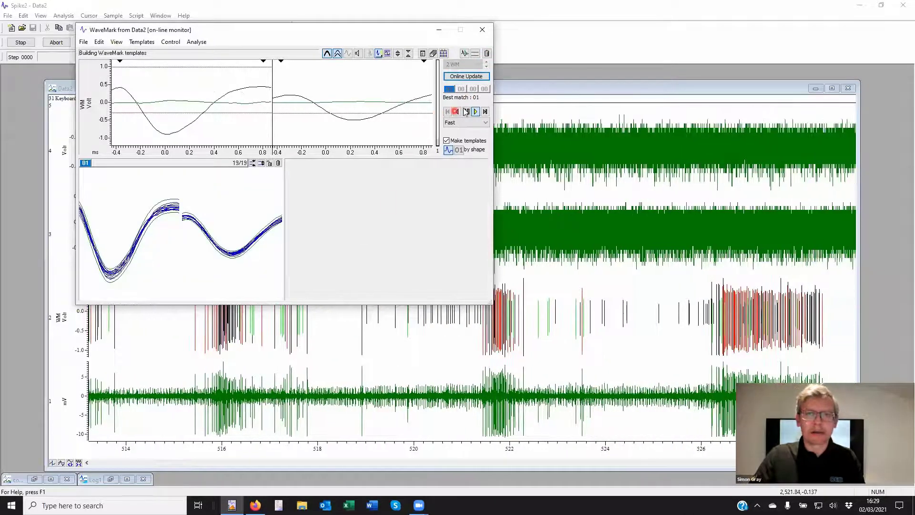
click(467, 77)
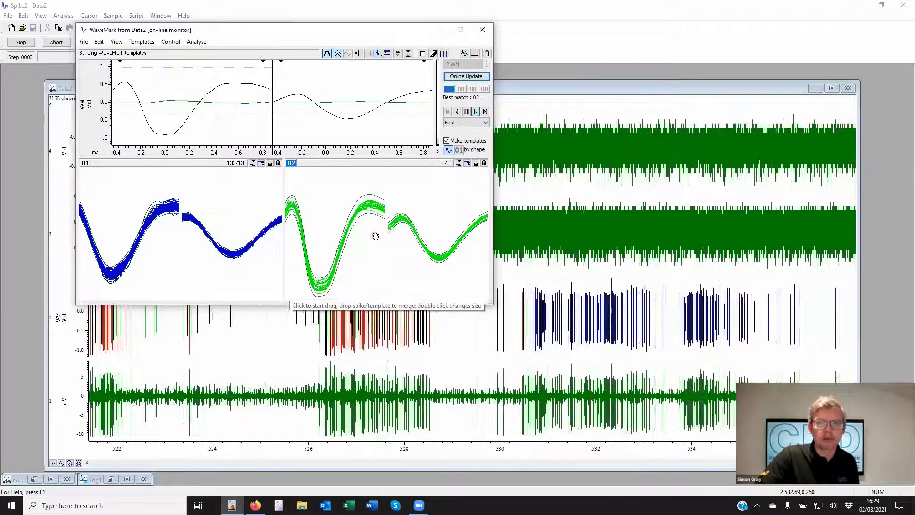
- Close the on-line WaveMark monitor, reopen it for channel 2, and move it to the upper part of the data view
click(483, 30)
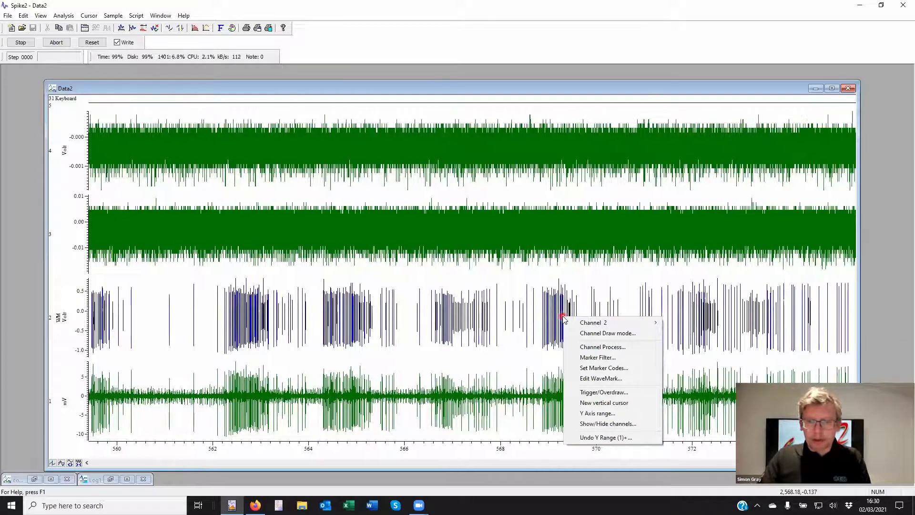
double_click(606, 379)
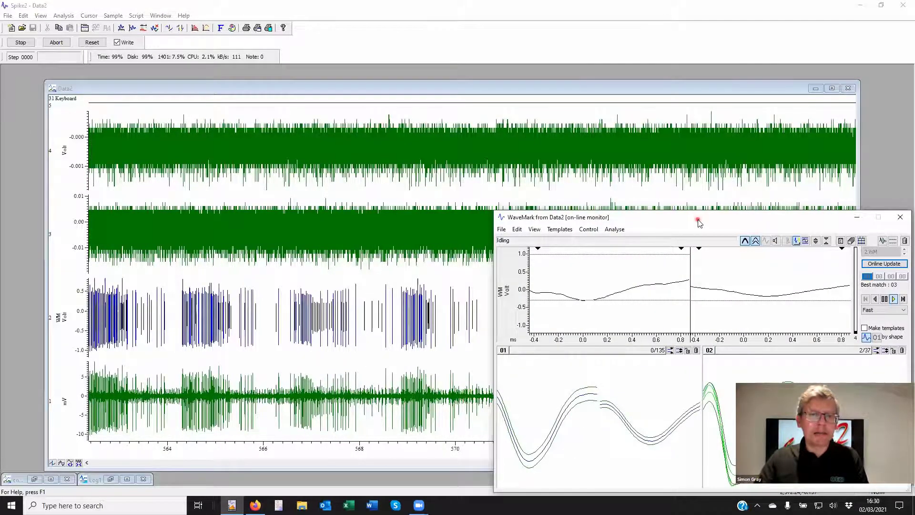
drag(698, 221, 262, 19)
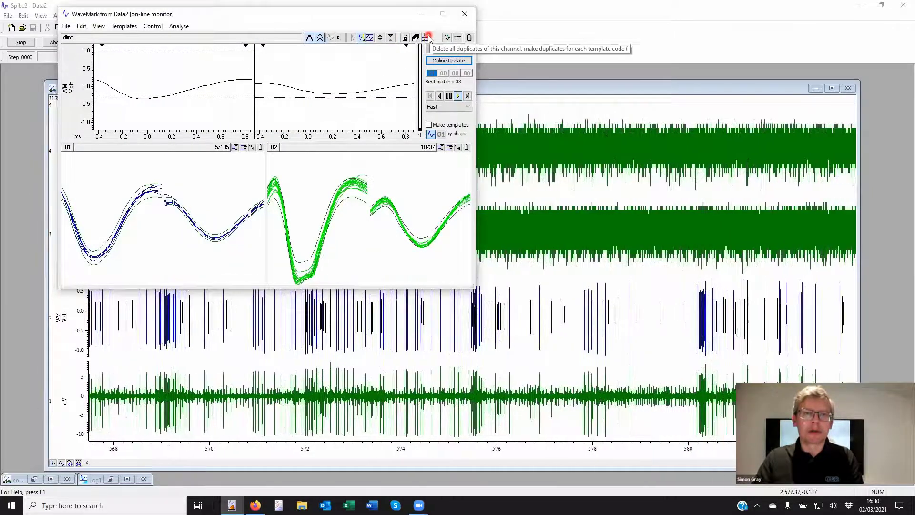
- Create duplicates of channel 2 for each template code and move the monitor window clear of the channel axes
click(427, 38)
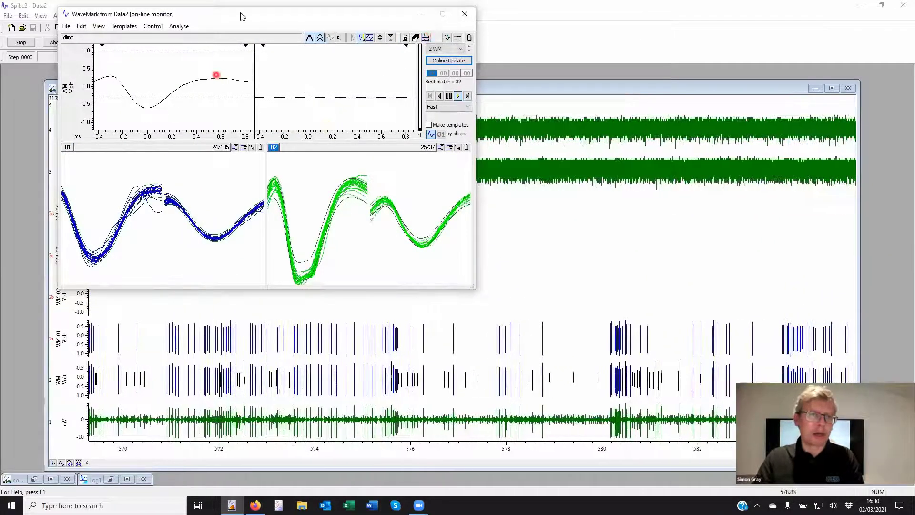
click(239, 16)
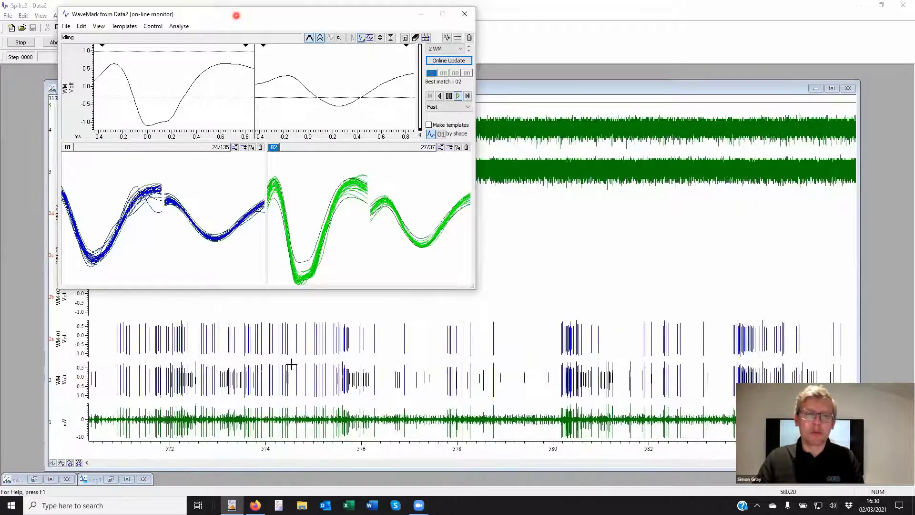
drag(236, 16, 619, 26)
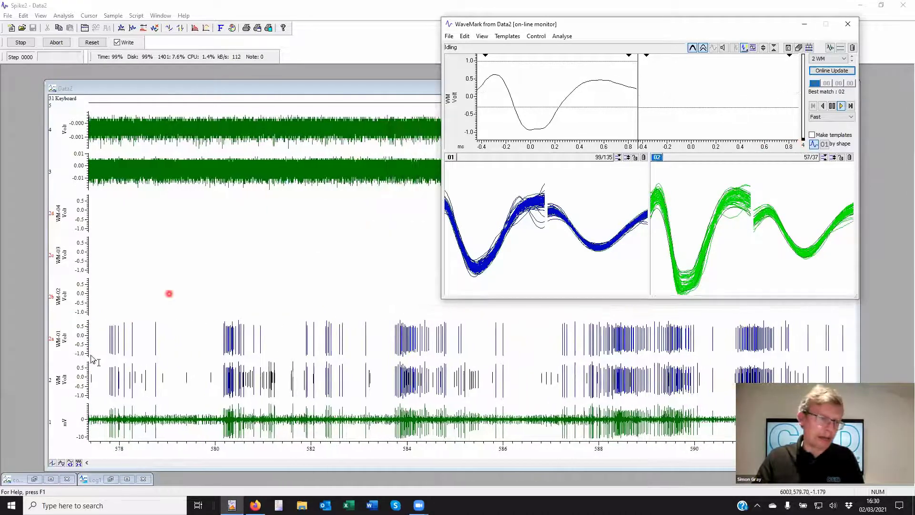
- Select WaveMark channel 2, delete all its templates, and widen the voltage axis range of the spike display
click(78, 395)
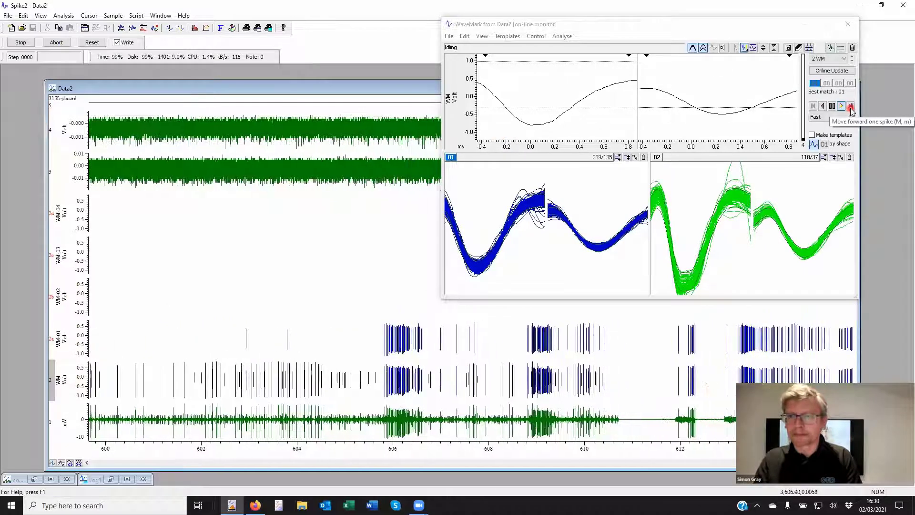
click(853, 48)
click(854, 48)
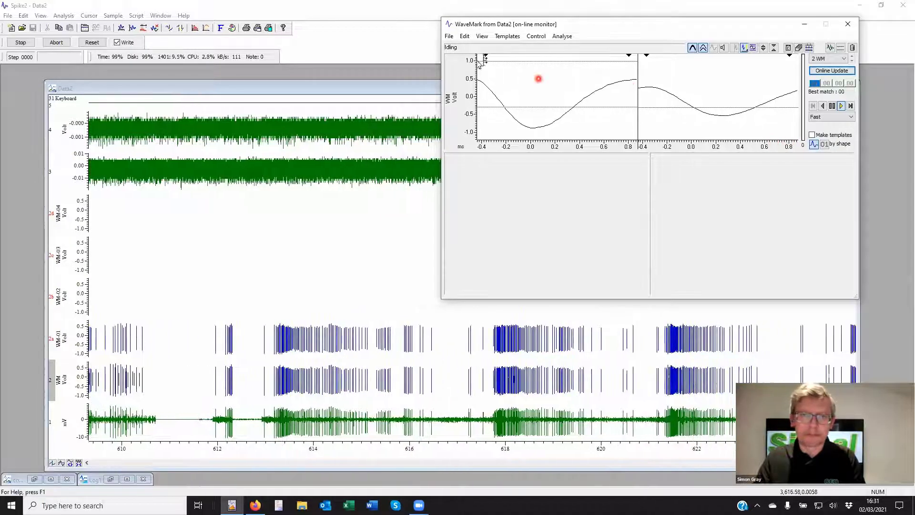
drag(472, 65, 480, 67)
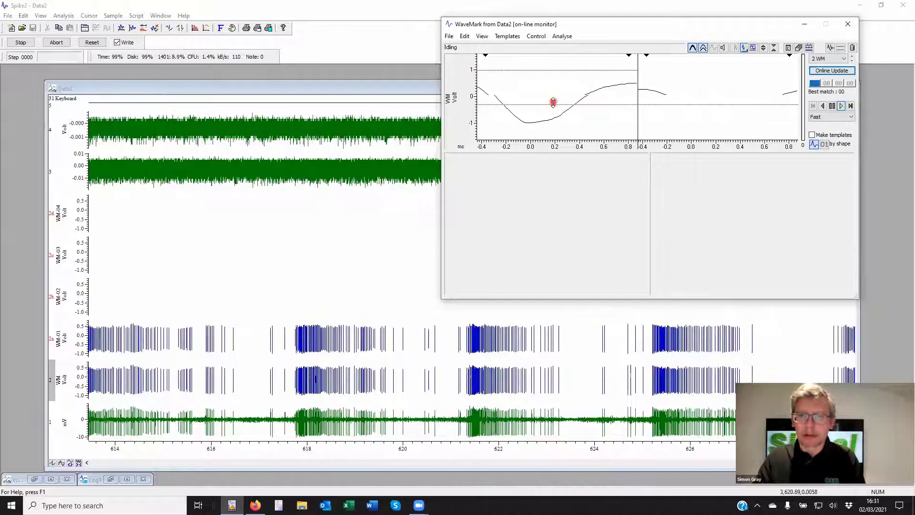
- Turn on template making, apply the new templates to the online sorting, and move the monitor window aside
click(813, 136)
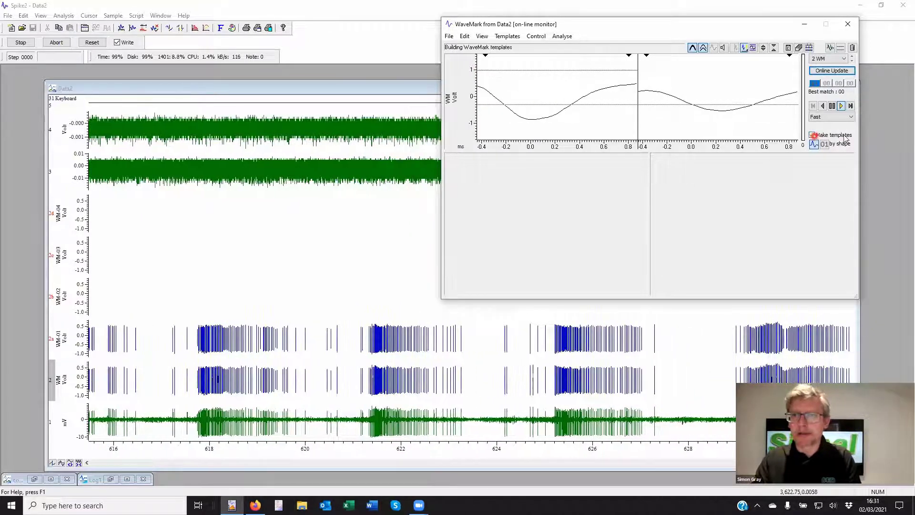
click(739, 224)
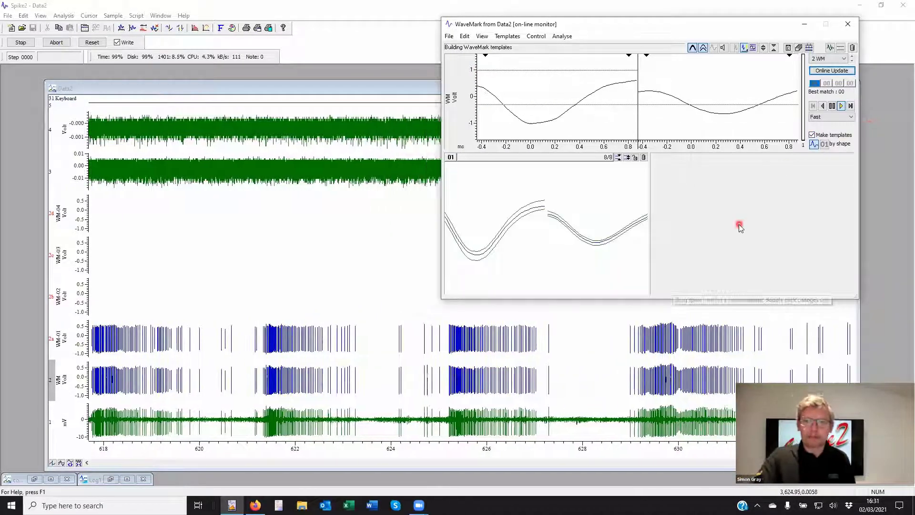
click(838, 71)
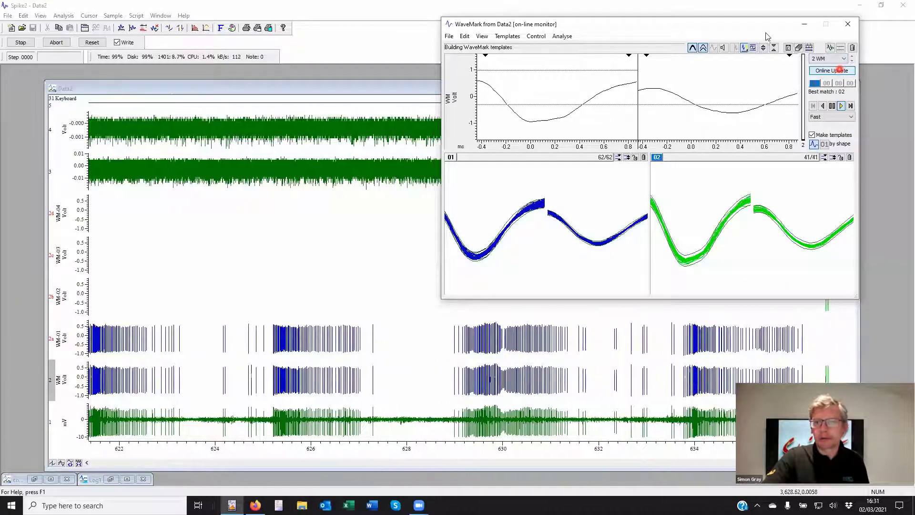
click(751, 30)
drag(751, 30, 469, 30)
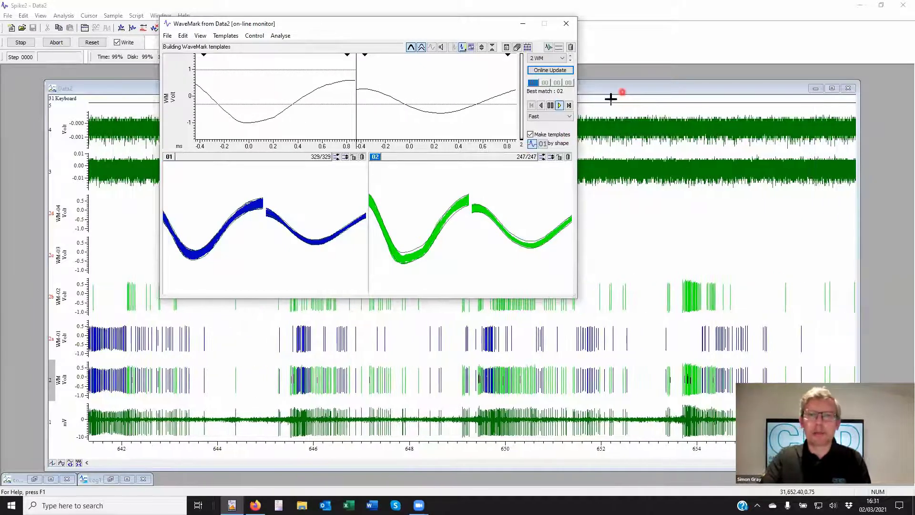
- Pause the spike display and link the trigger level cursors to the time view
click(552, 105)
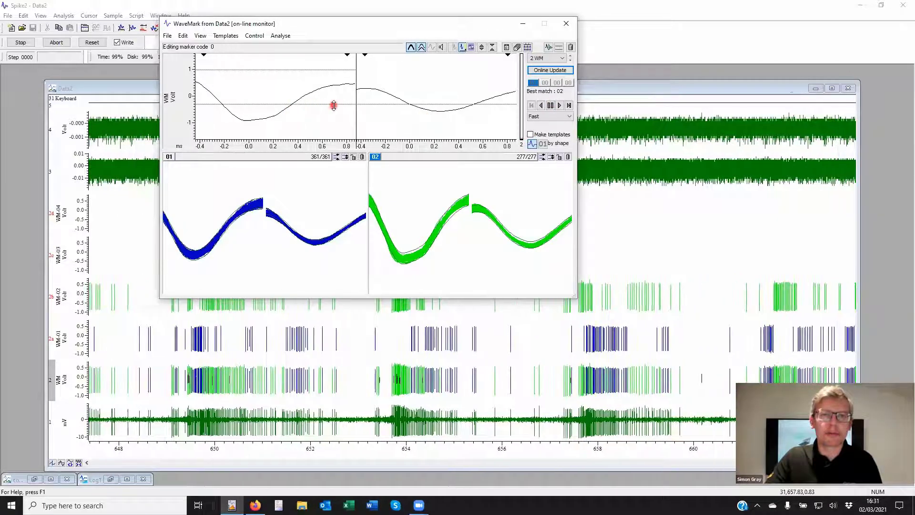
right_click(333, 105)
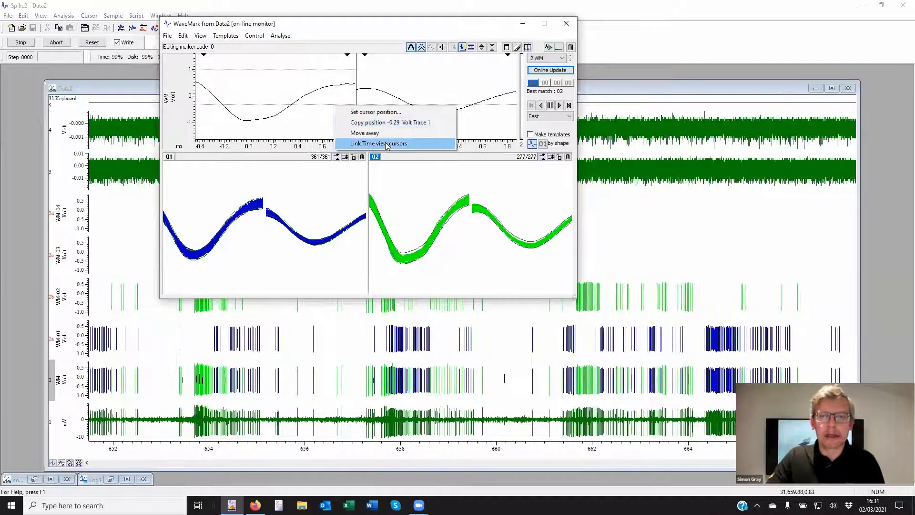
click(381, 143)
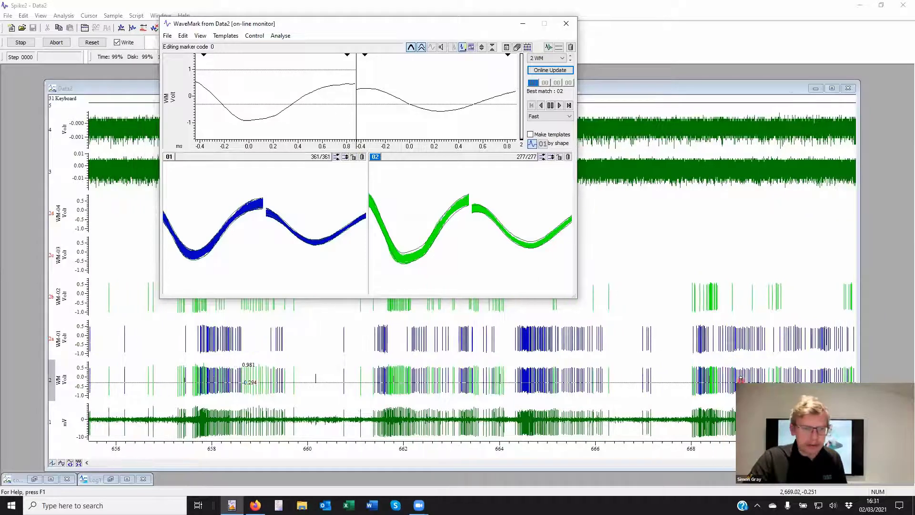
- Adjust the linked trigger levels in the time view and monitor to about 0.23 V and -0.58 V
click(740, 379)
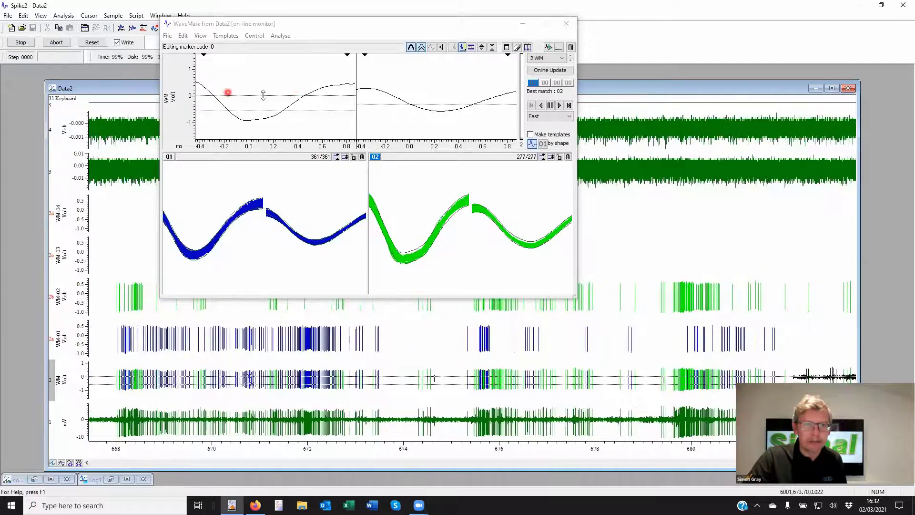
drag(254, 96, 259, 75)
click(390, 241)
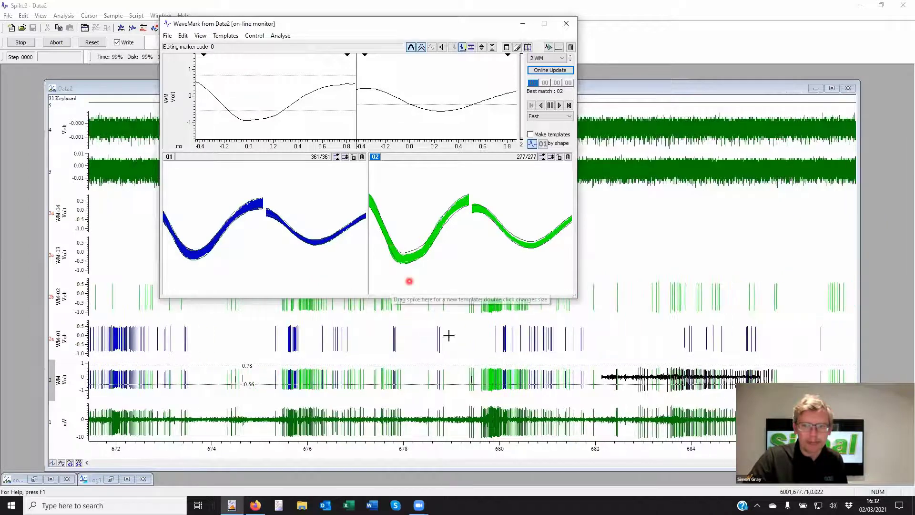
drag(455, 365, 456, 371)
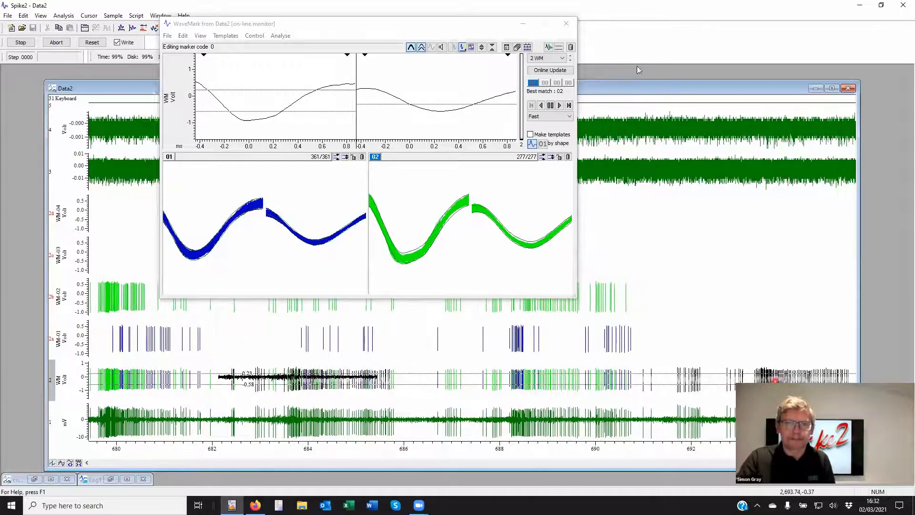
- Delete all templates and enlarge WaveMark channel 2 to fill the data view
click(571, 47)
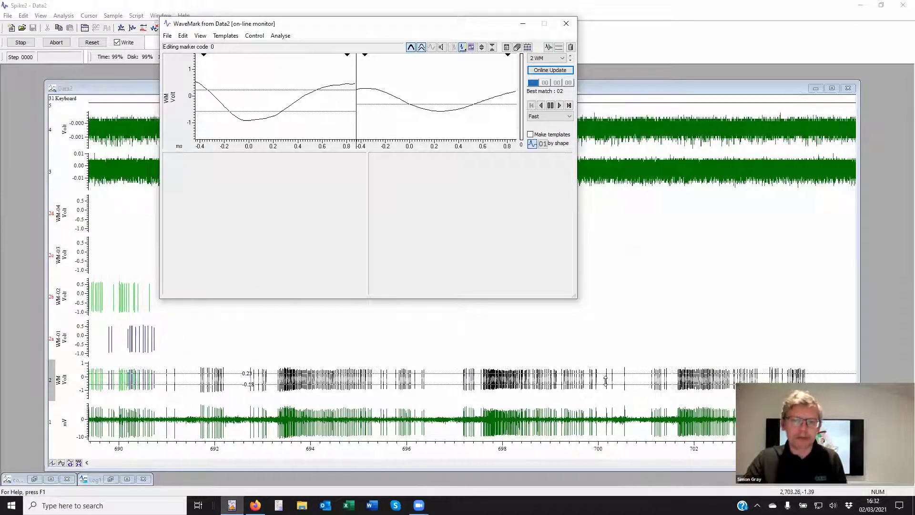
double_click(698, 381)
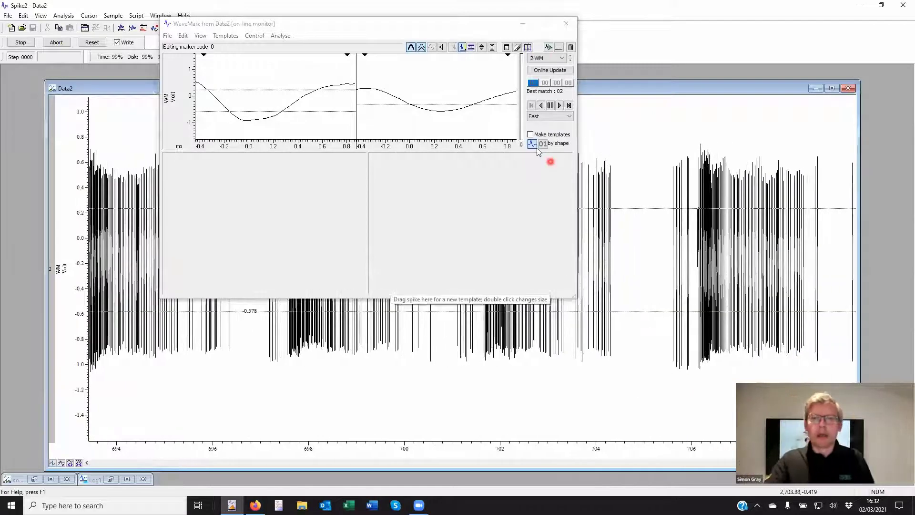
click(542, 143)
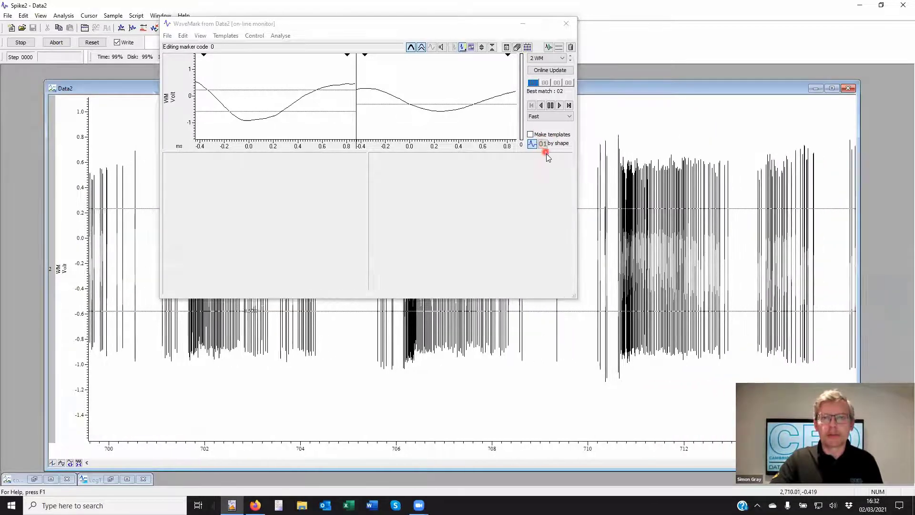
click(549, 152)
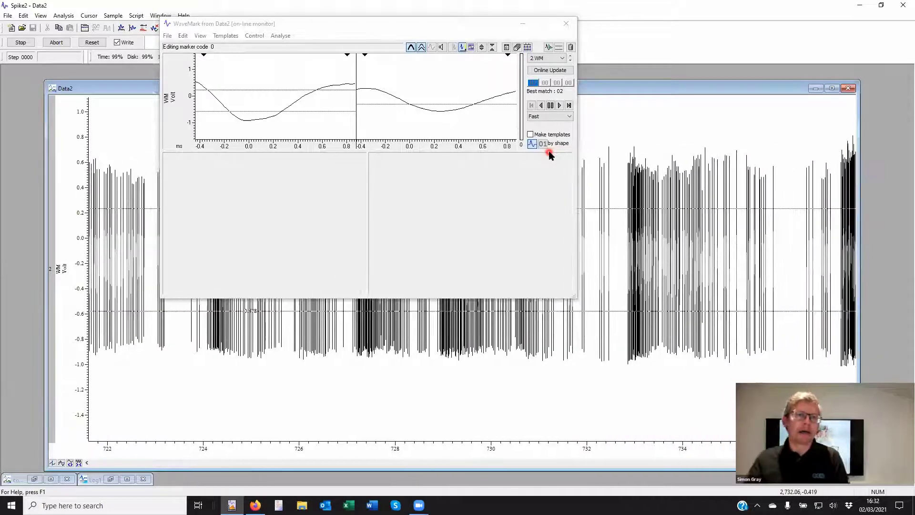
click(371, 30)
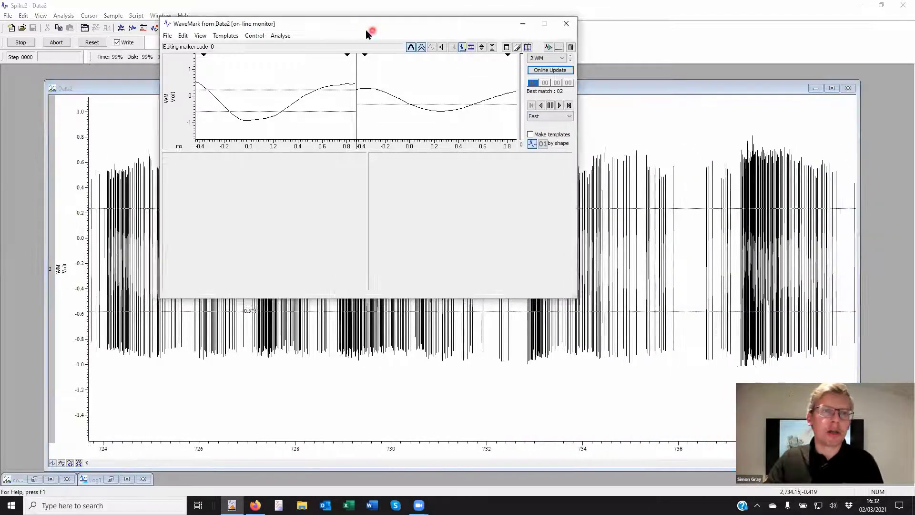
- Resume the spike display, turn on template making to build new templates, and pause the display
click(550, 105)
click(533, 134)
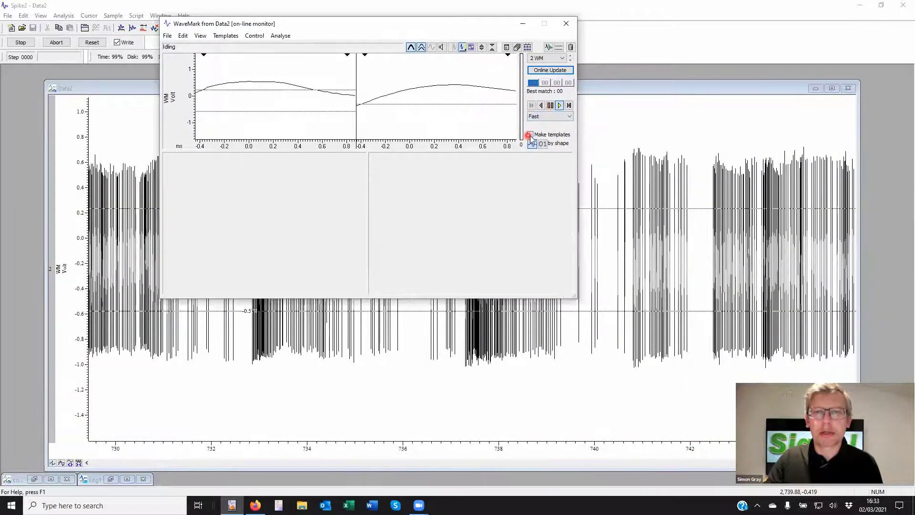
click(550, 106)
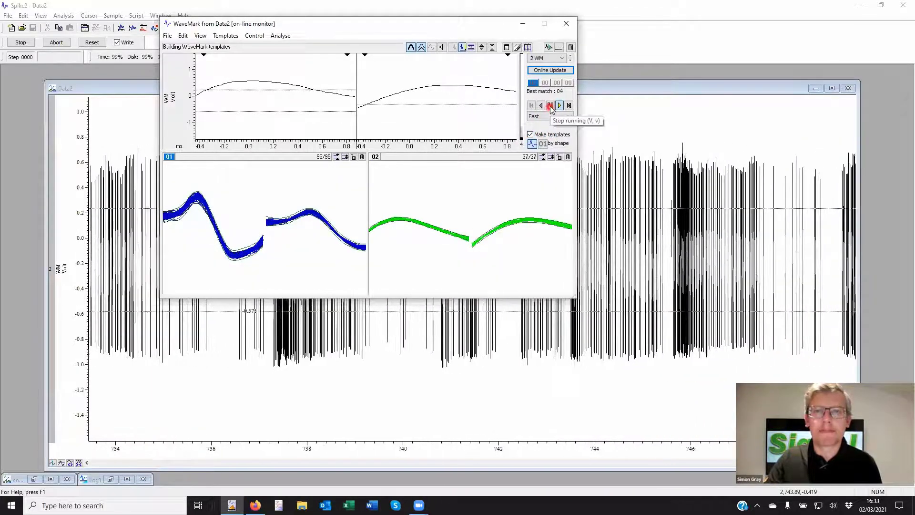
- Examine the load and save templates options for channel 2 and dismiss them
click(166, 37)
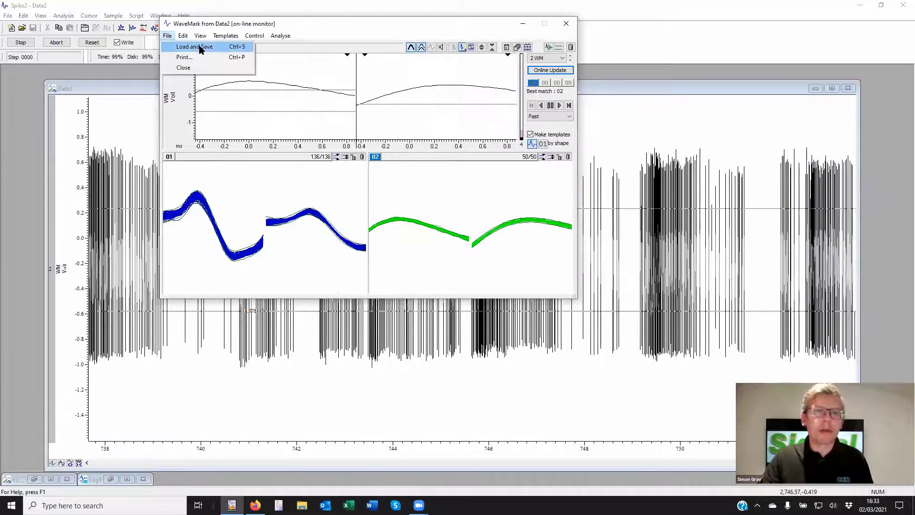
click(199, 47)
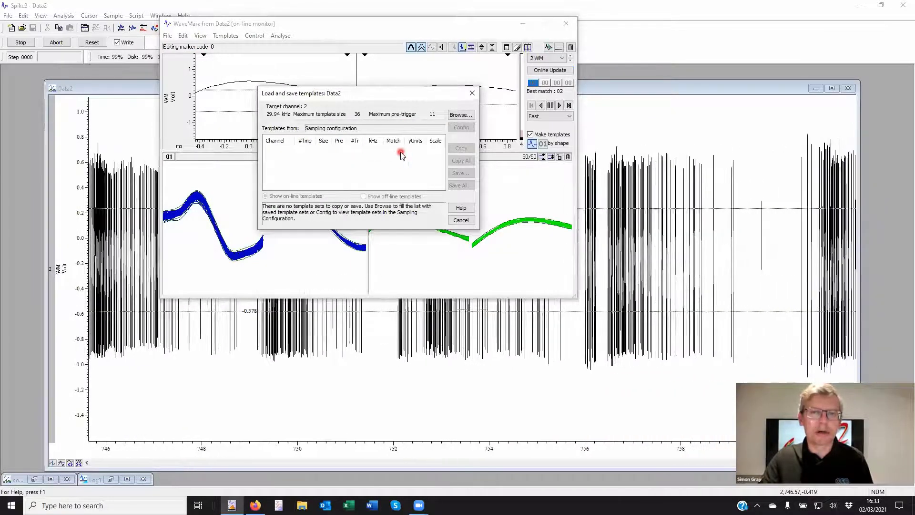
click(461, 220)
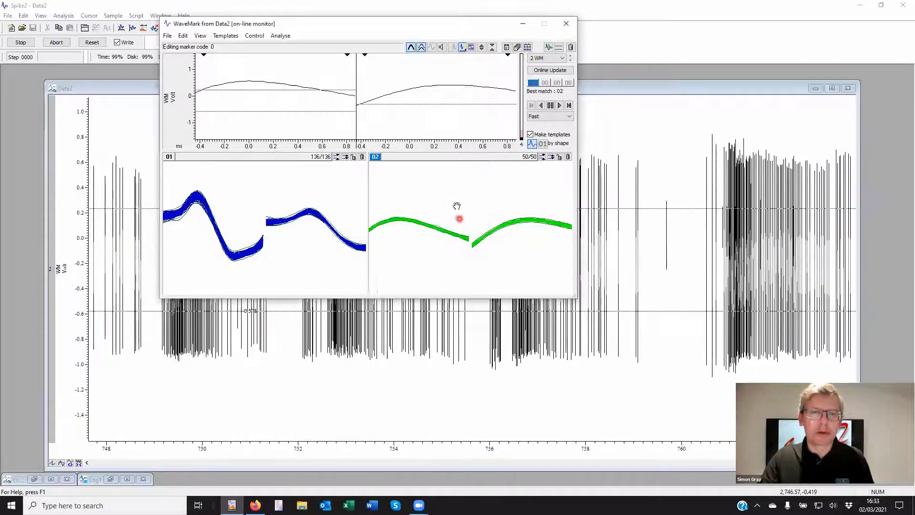
- Print the spike templates to Microsoft XPS Document Writer, saving the output as test in the Training sessions folder
click(168, 38)
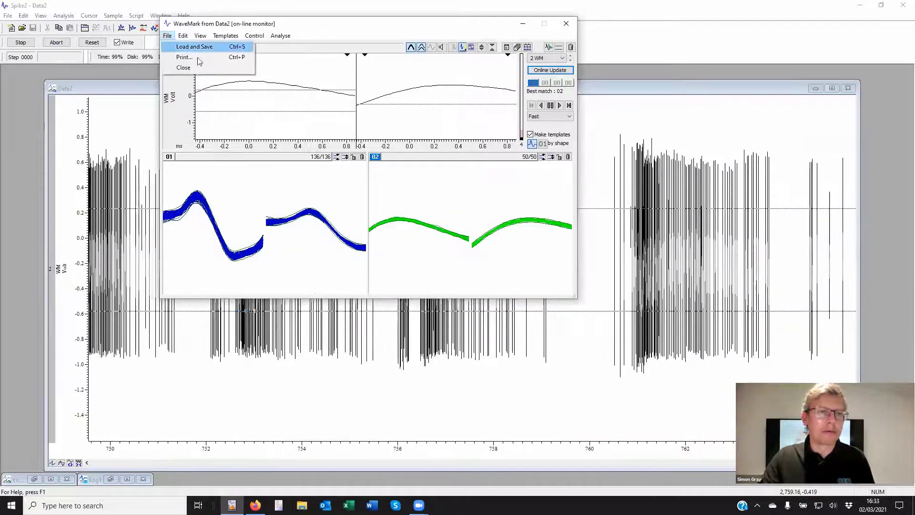
click(198, 59)
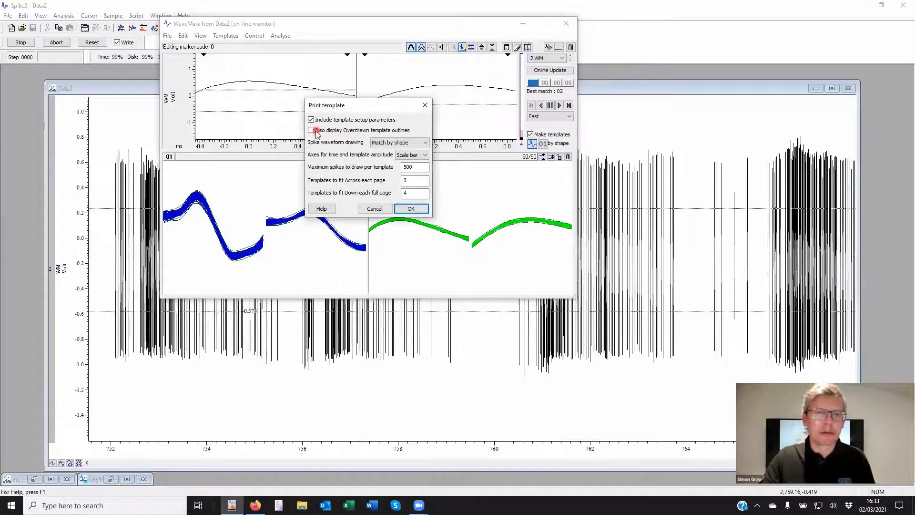
click(412, 208)
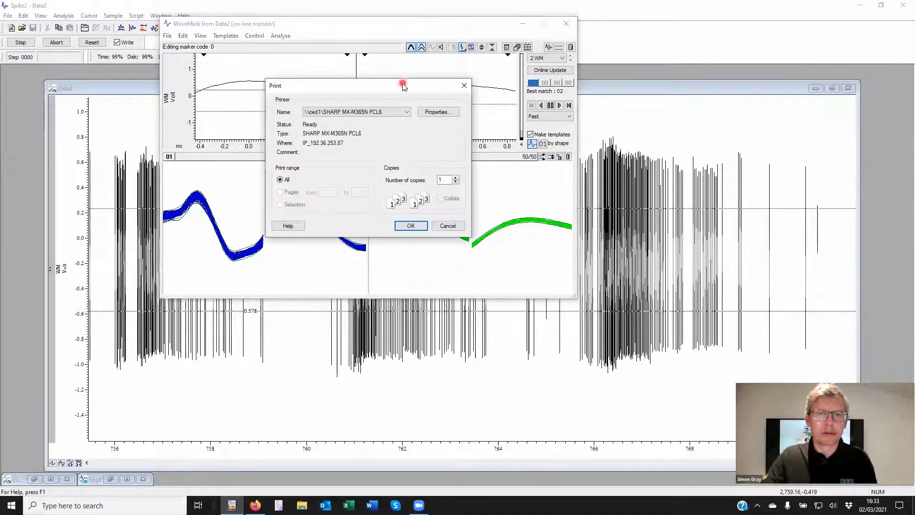
click(371, 116)
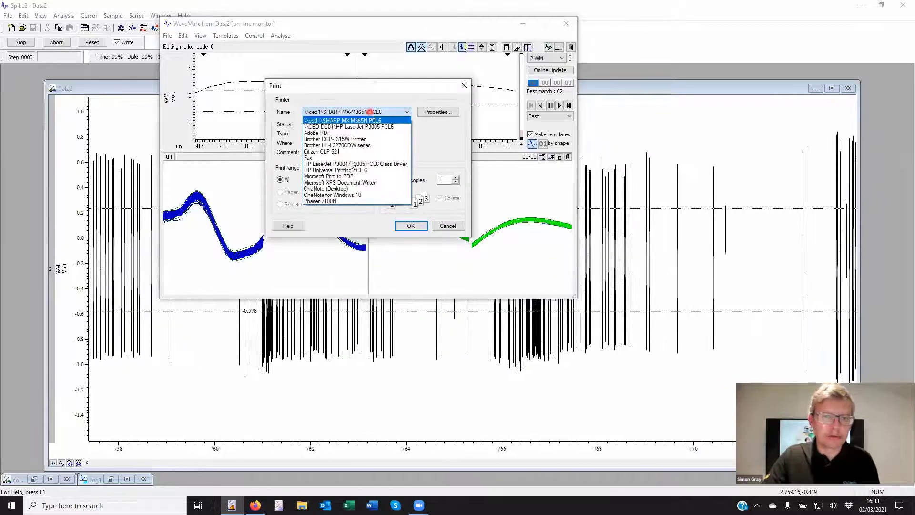
click(340, 183)
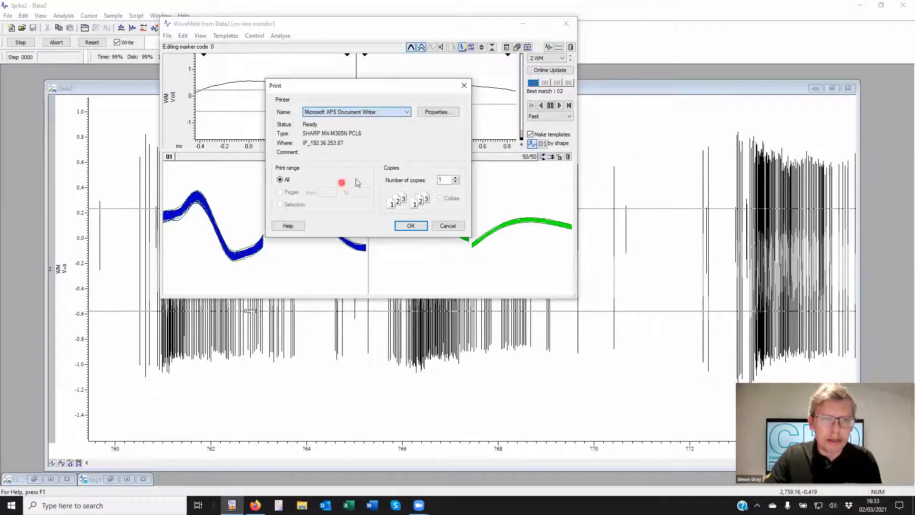
click(408, 226)
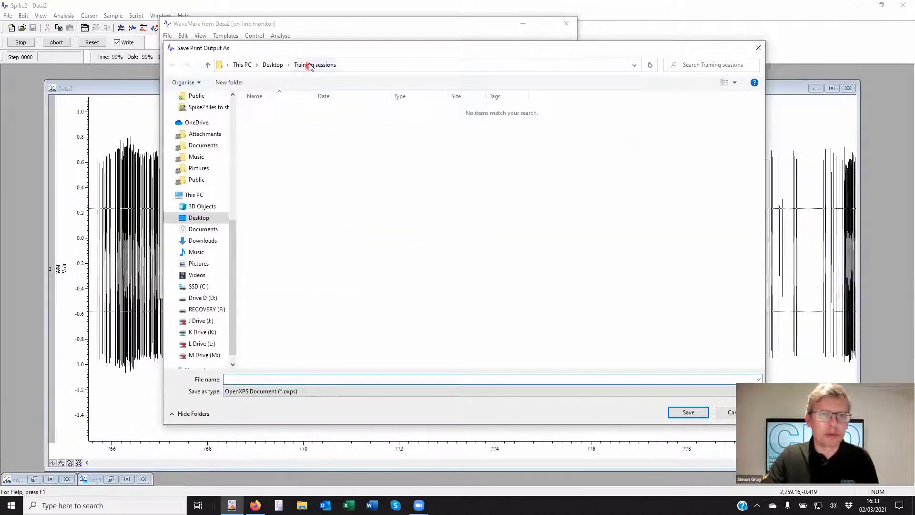
click(286, 376)
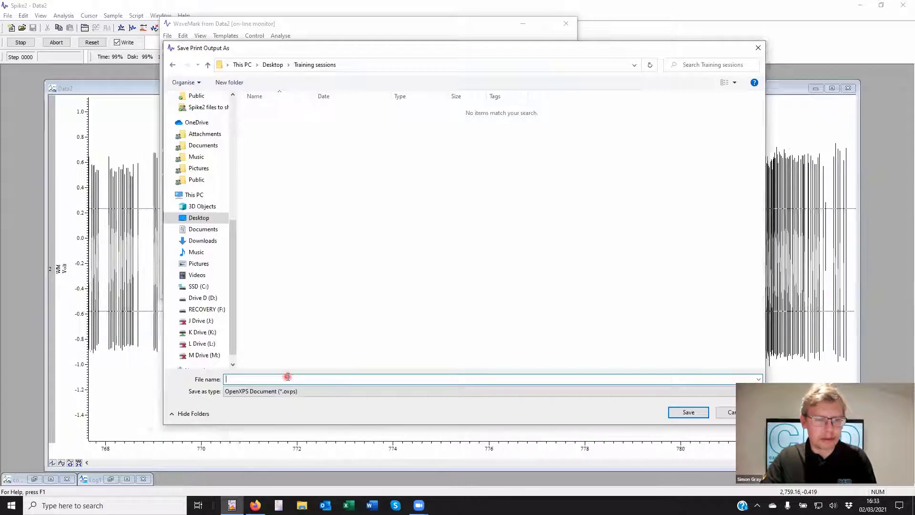
text(test)
click(682, 411)
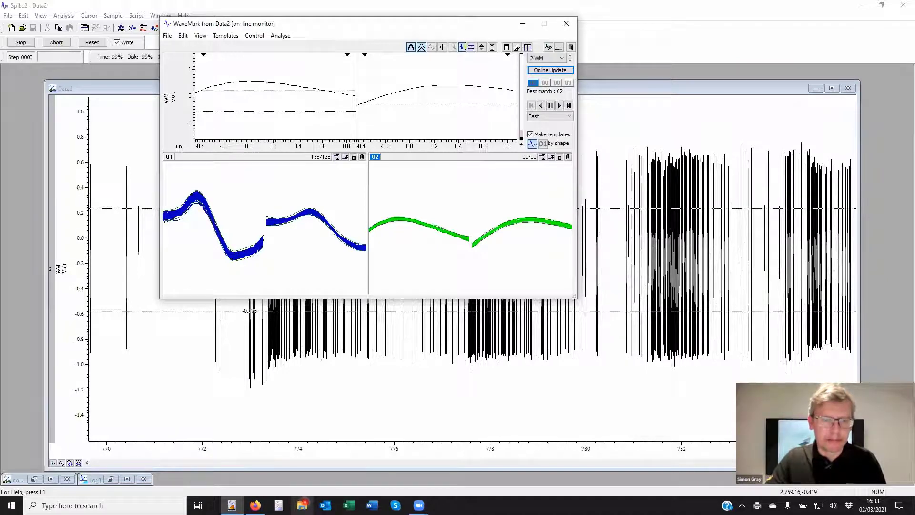
- Switch to File Explorer, open test.oxps, examine the printed template shapes and parameters, and close both windows
click(302, 506)
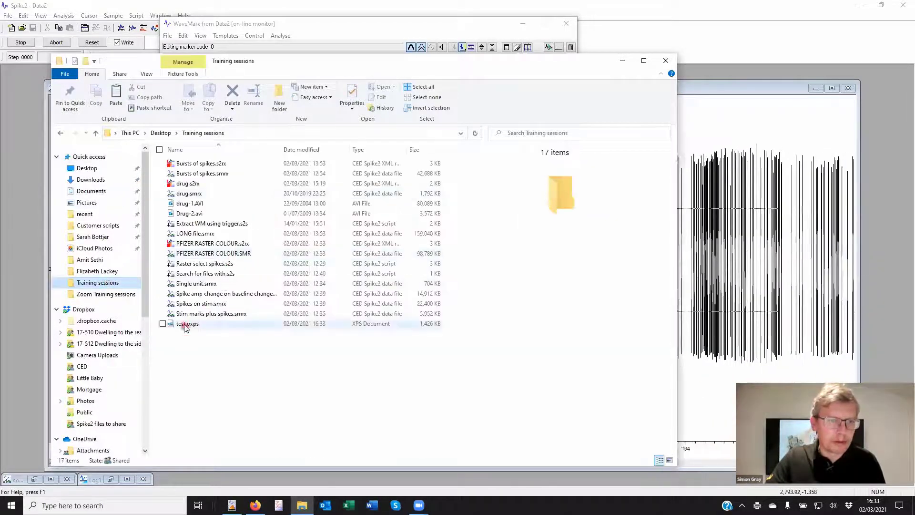
click(185, 325)
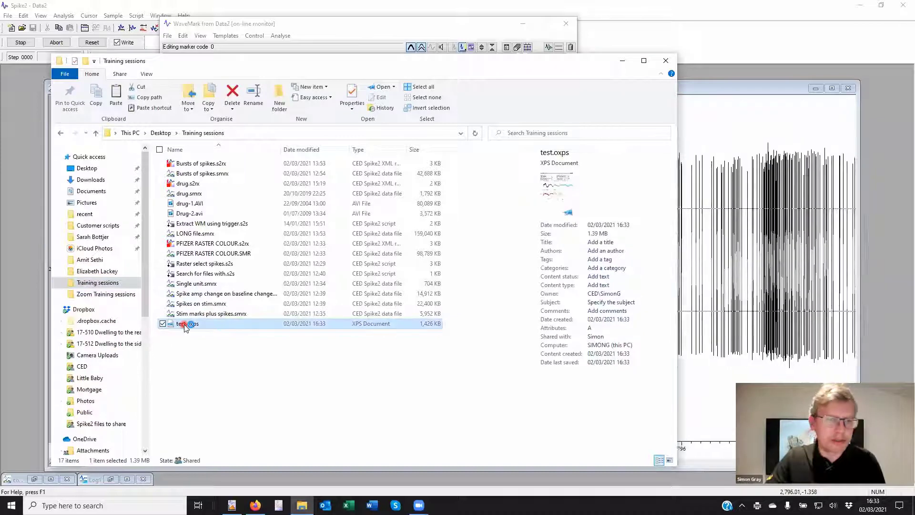
double_click(184, 325)
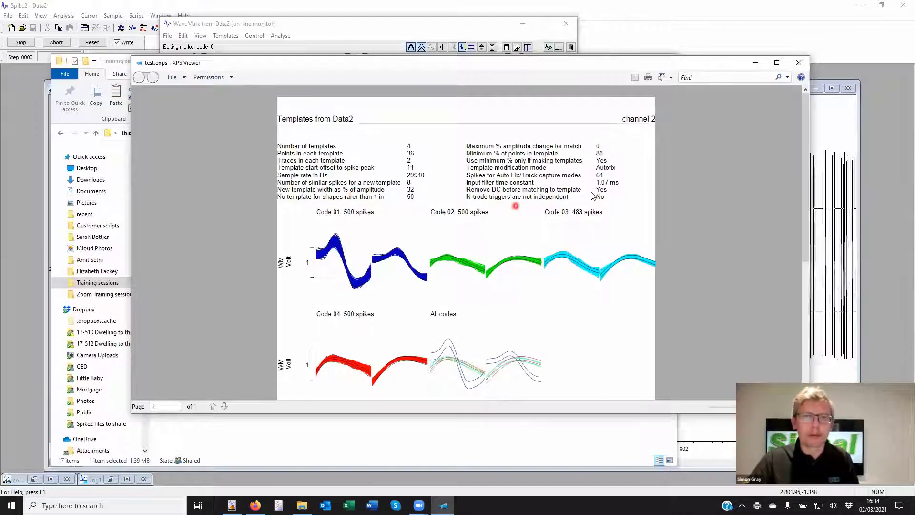
scroll(363, 228, down, 1)
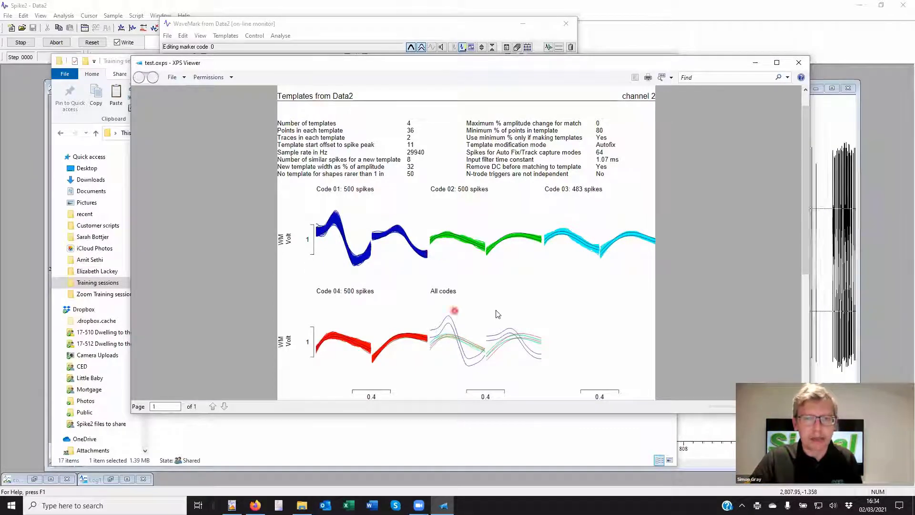
scroll(495, 312, down, 2)
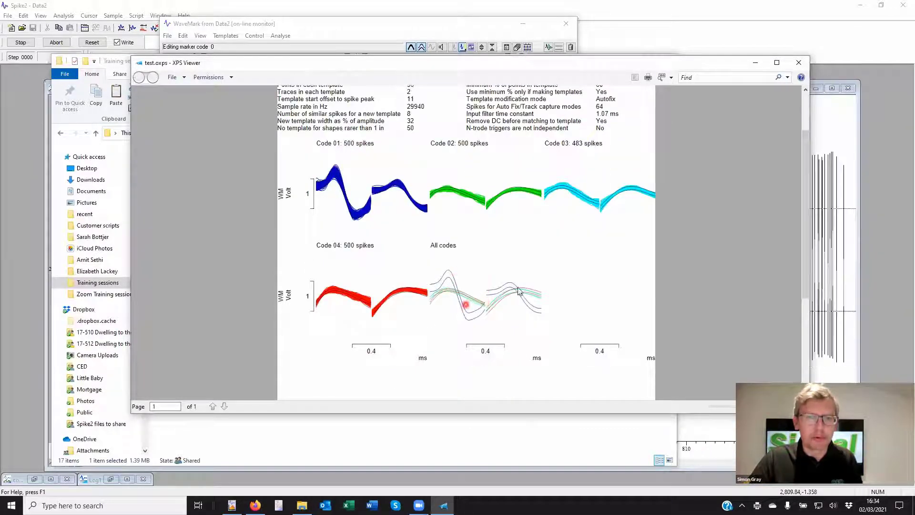
scroll(532, 330, up, 2)
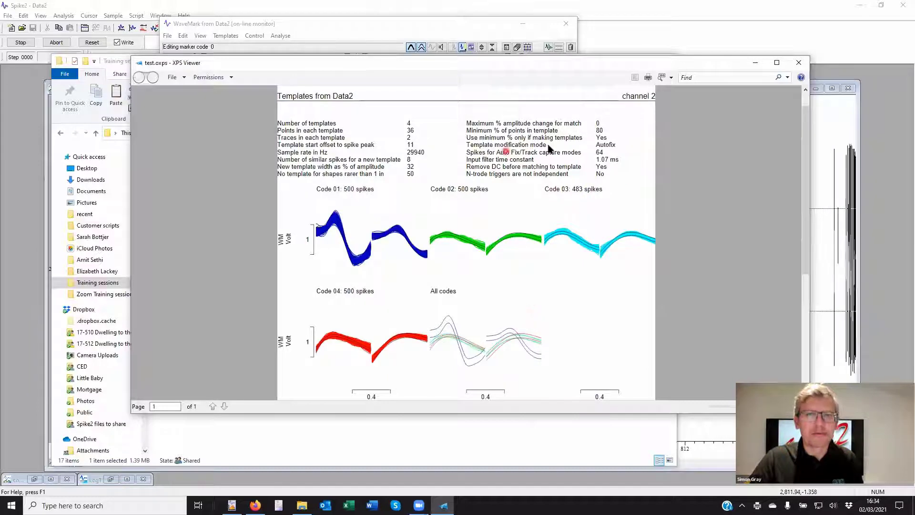
click(798, 63)
click(668, 50)
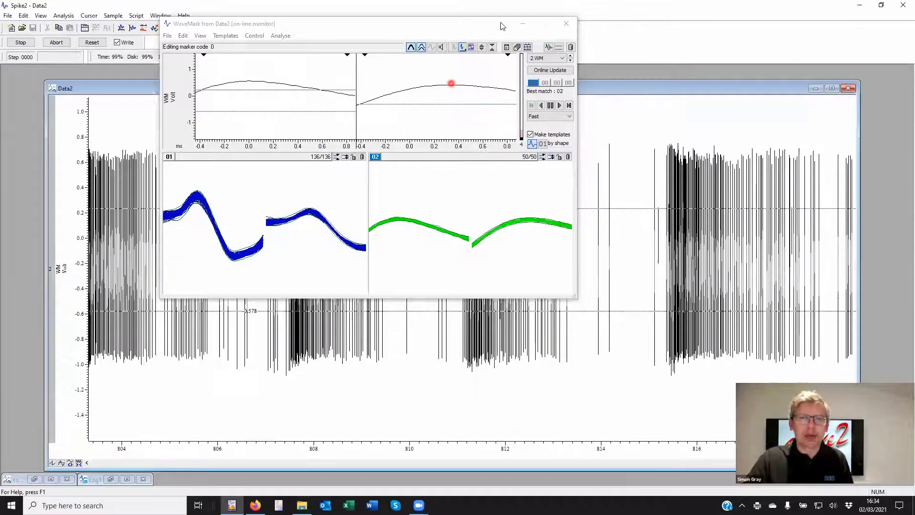
- Close the on-line WaveMark monitor and stop sampling
click(565, 26)
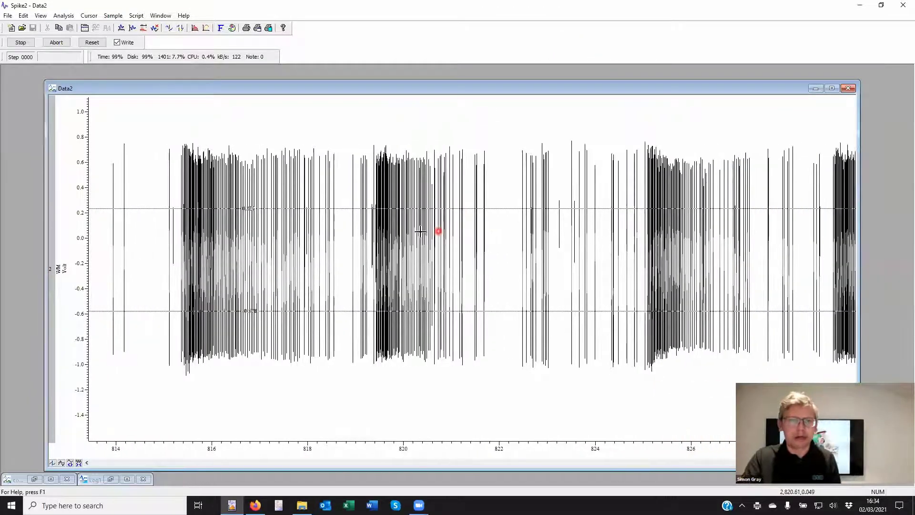
click(20, 42)
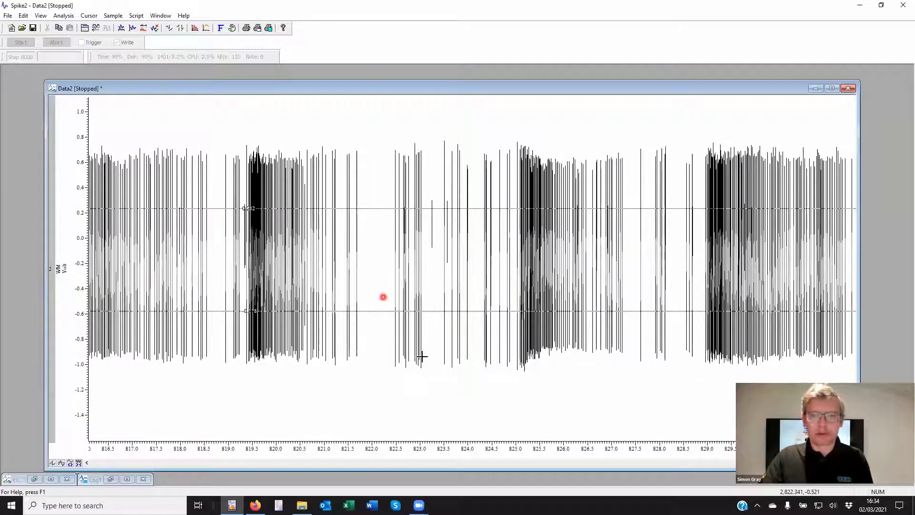
- Start setting marker codes on WaveMark channel 2 with the time range from 0.0 to MaxTime()
mouse_move(563, 448)
mouse_down()
mouse_move(532, 449)
mouse_move(528, 461)
mouse_move(452, 460)
mouse_up()
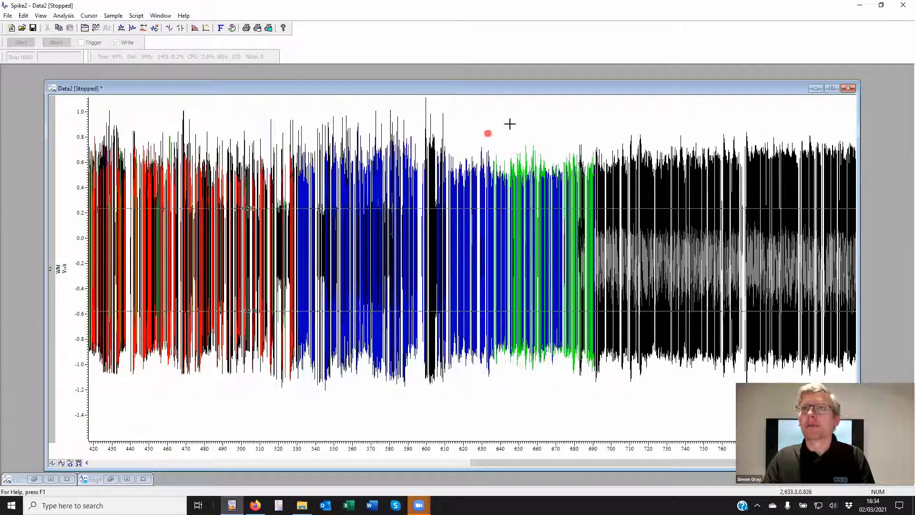
right_click(476, 121)
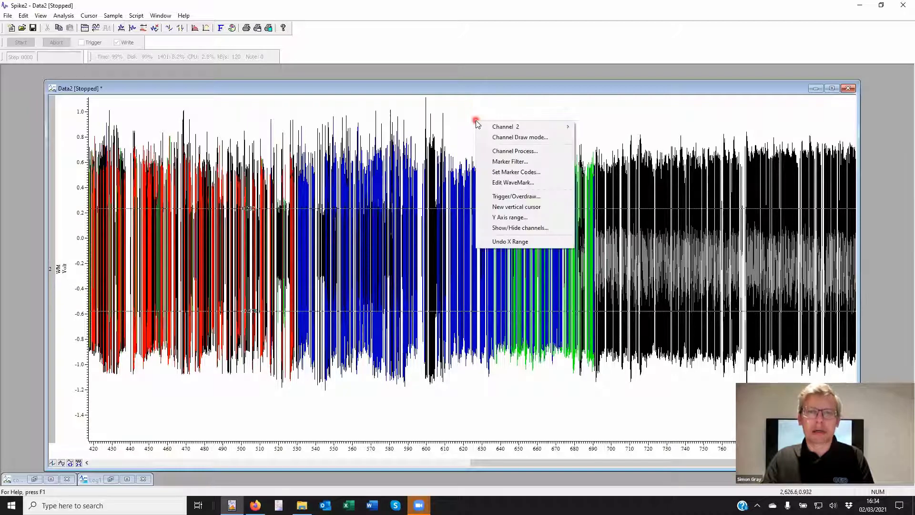
click(522, 171)
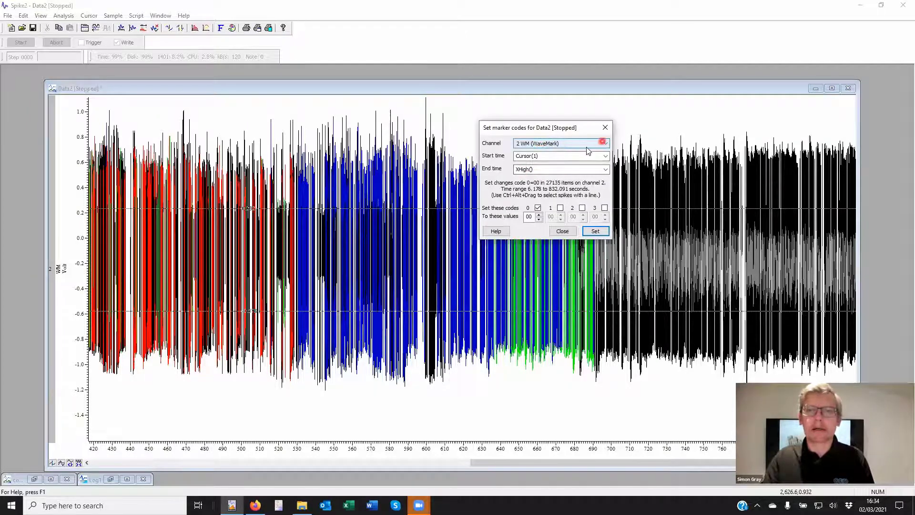
click(603, 143)
click(563, 151)
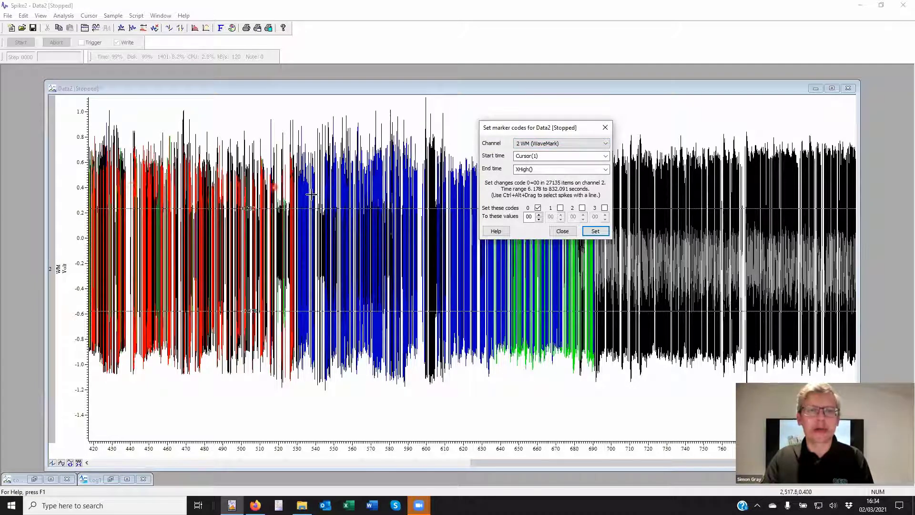
click(571, 153)
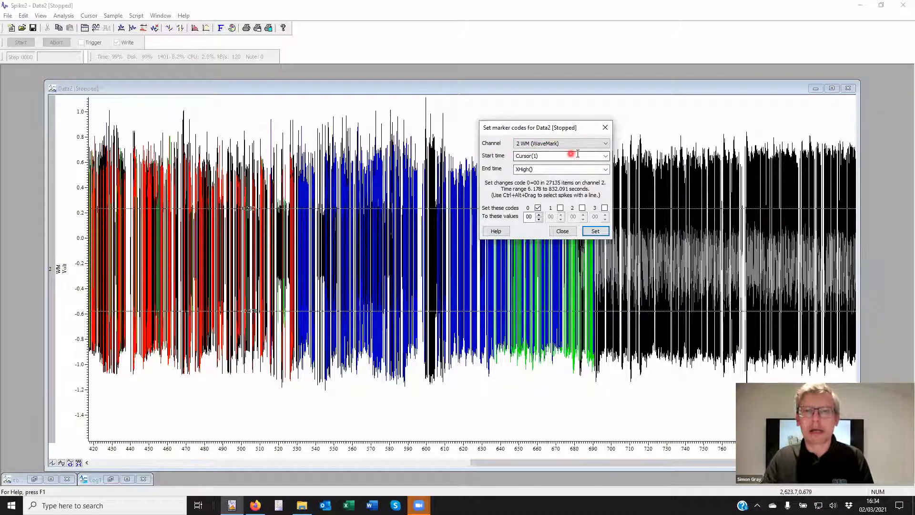
click(606, 156)
click(529, 165)
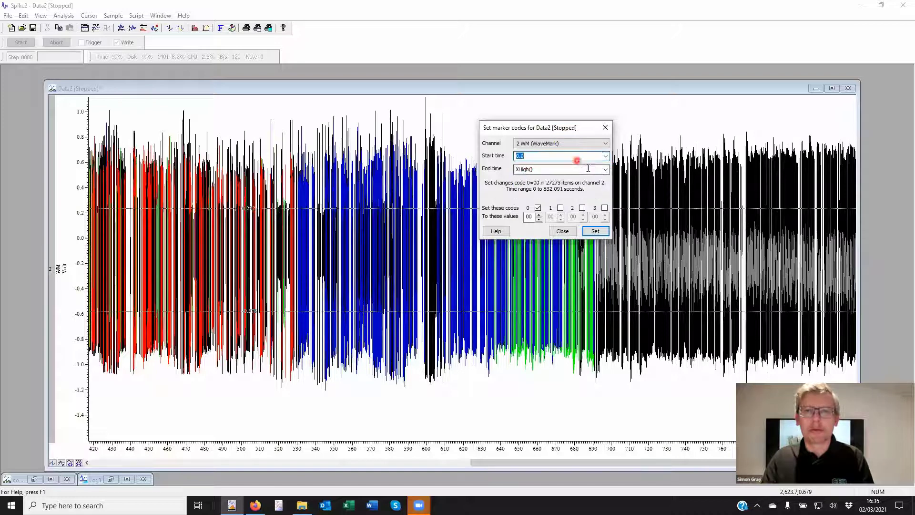
click(606, 169)
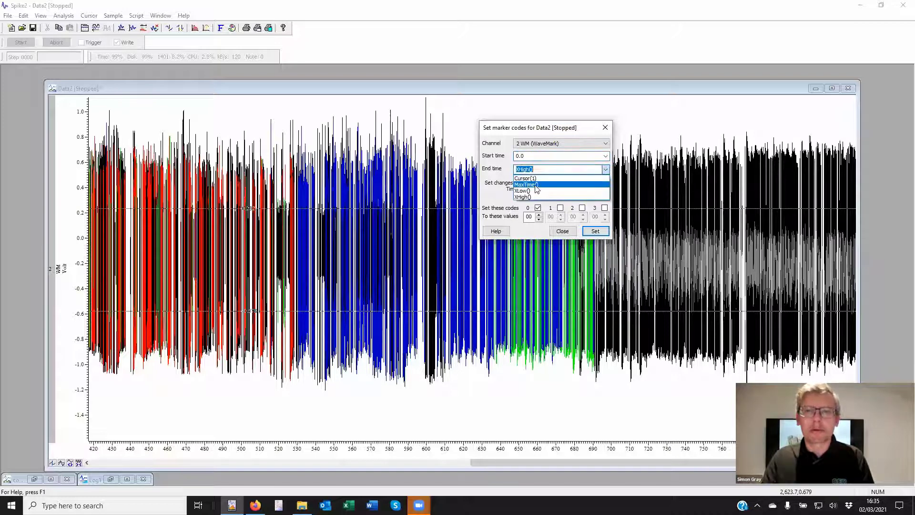
click(529, 184)
- Set marker code 0 of all channel 2 spikes to 04
click(540, 214)
click(540, 214)
click(540, 214)
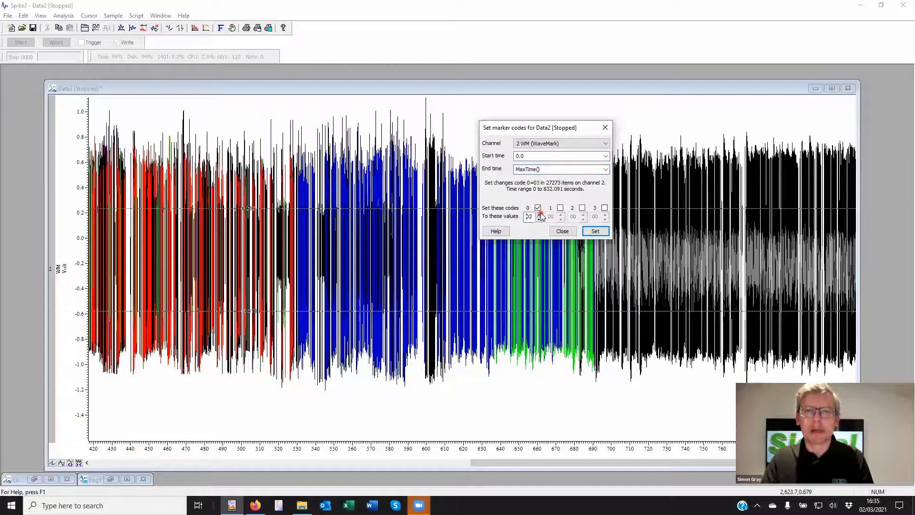
click(595, 231)
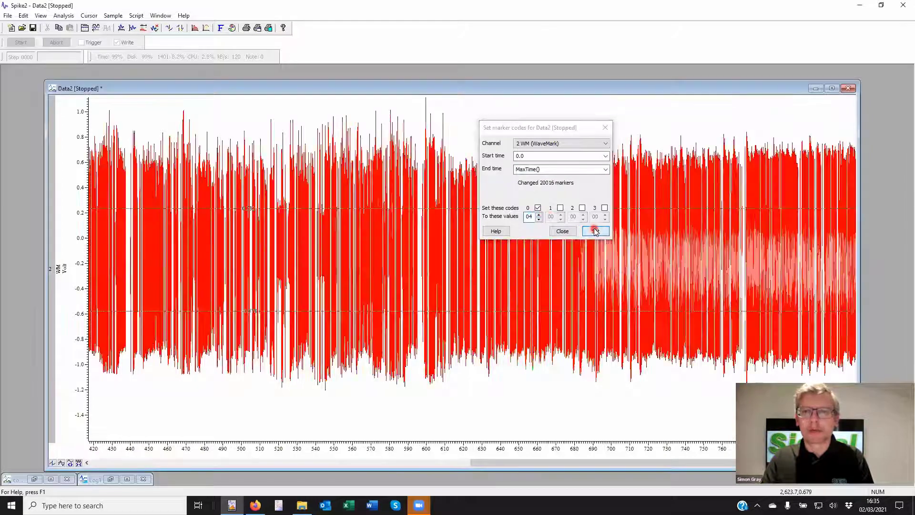
- Set marker code 0 of all channel 2 spikes to 00 and close the marker code settings
click(540, 219)
click(539, 219)
click(540, 219)
click(540, 219)
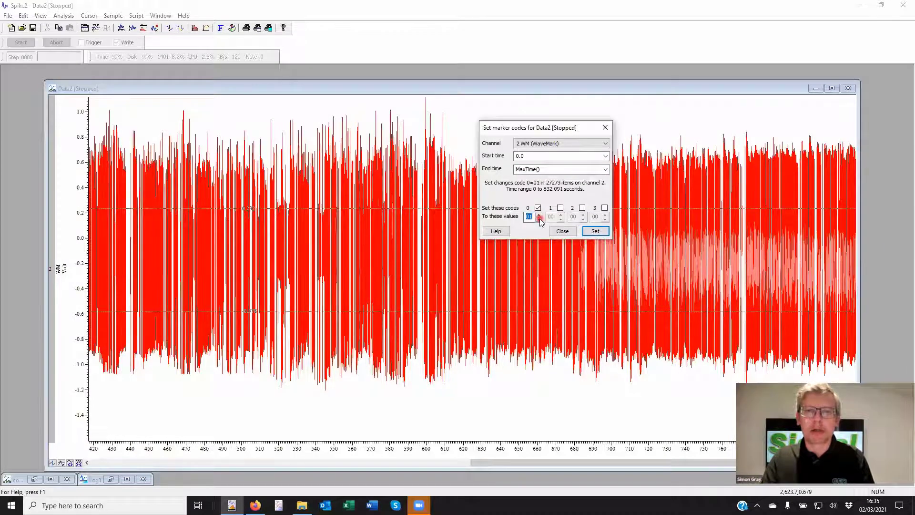
click(597, 232)
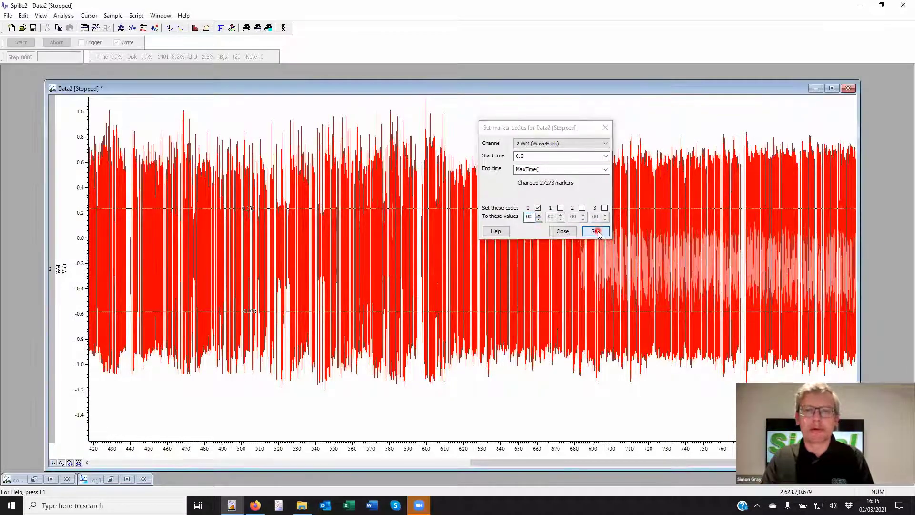
click(562, 231)
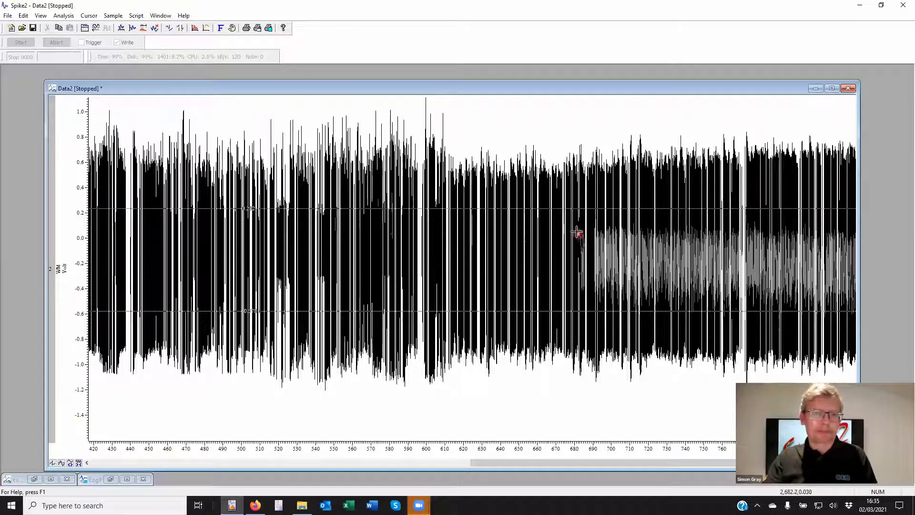
- Open the channel 2 spikes for WaveMark editing and move the editing window clear of the recorded data
click(67, 16)
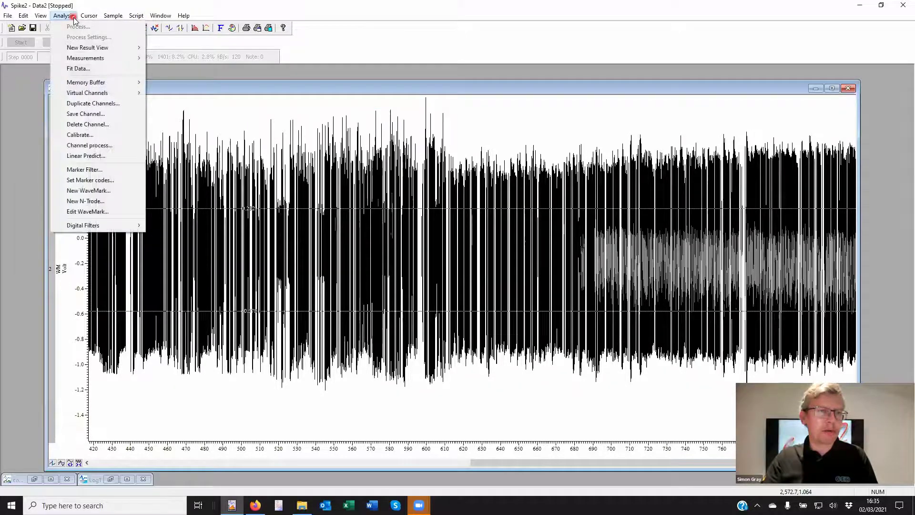
click(90, 213)
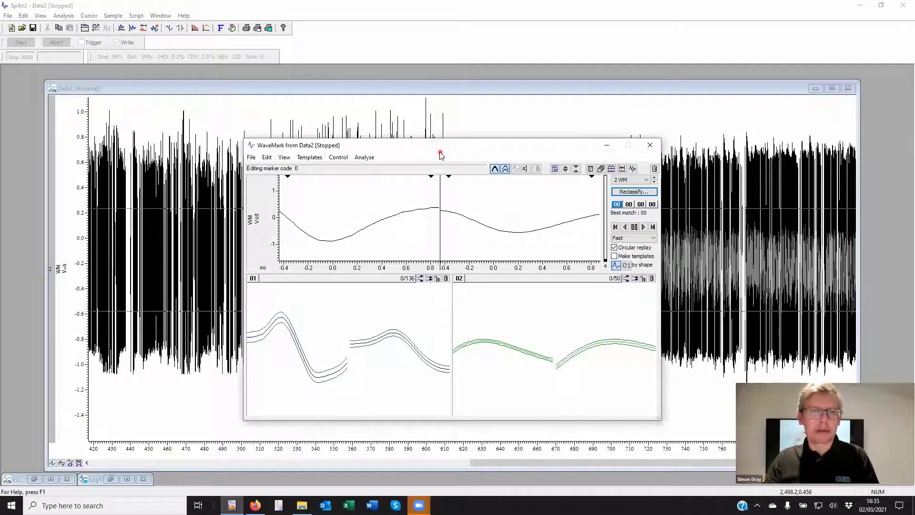
drag(439, 152, 219, 71)
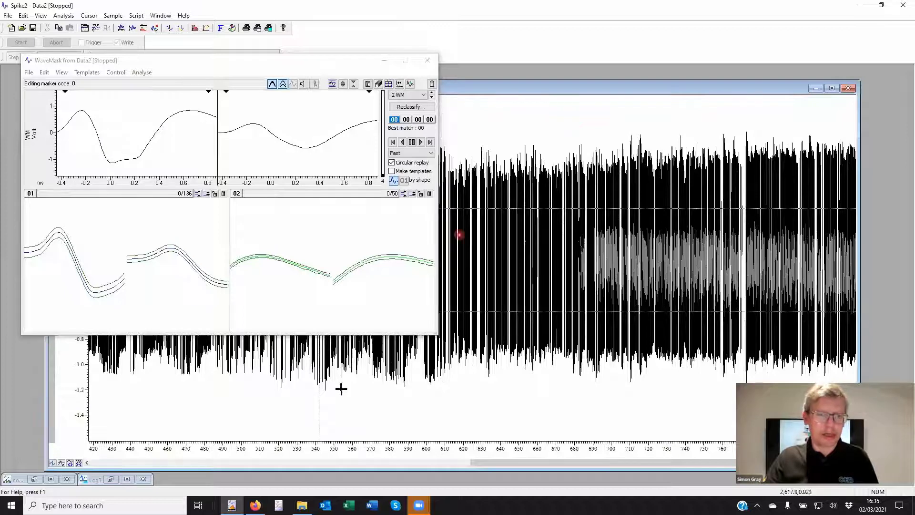
- Move the overlapping vertical cursors to about 694 seconds and delete vertical cursor 1 from the data view
right_click(319, 397)
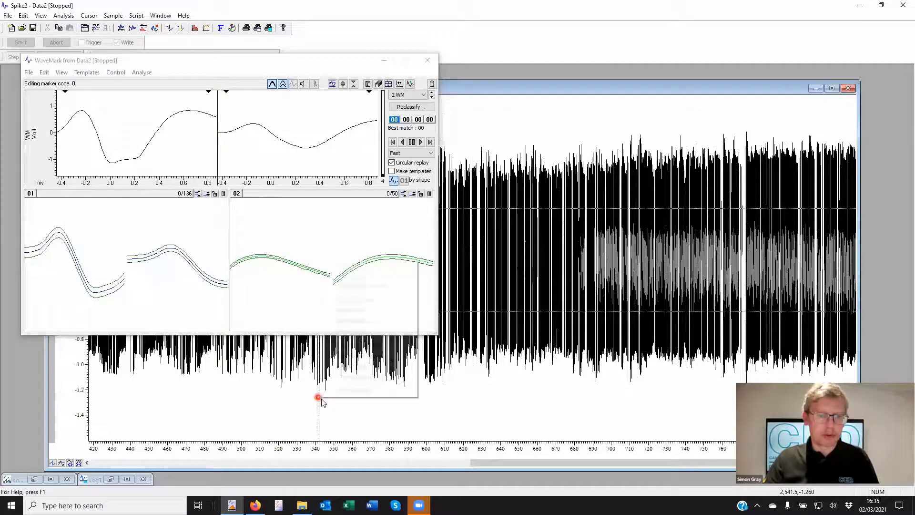
mouse_move(386, 270)
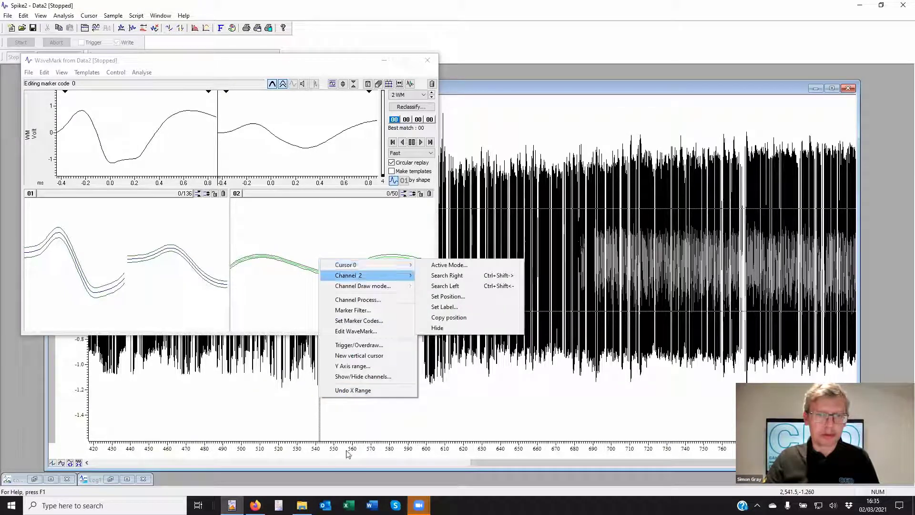
click(318, 409)
drag(319, 408, 602, 379)
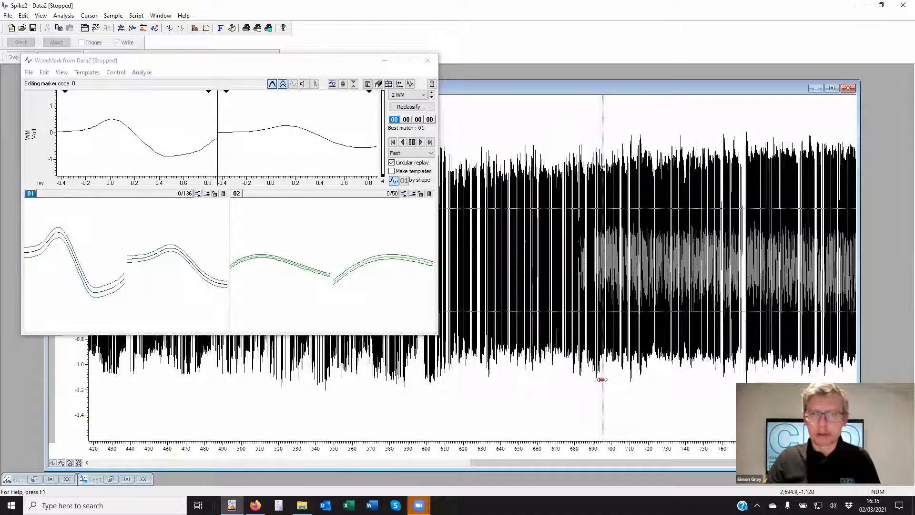
right_click(605, 125)
mouse_move(634, 129)
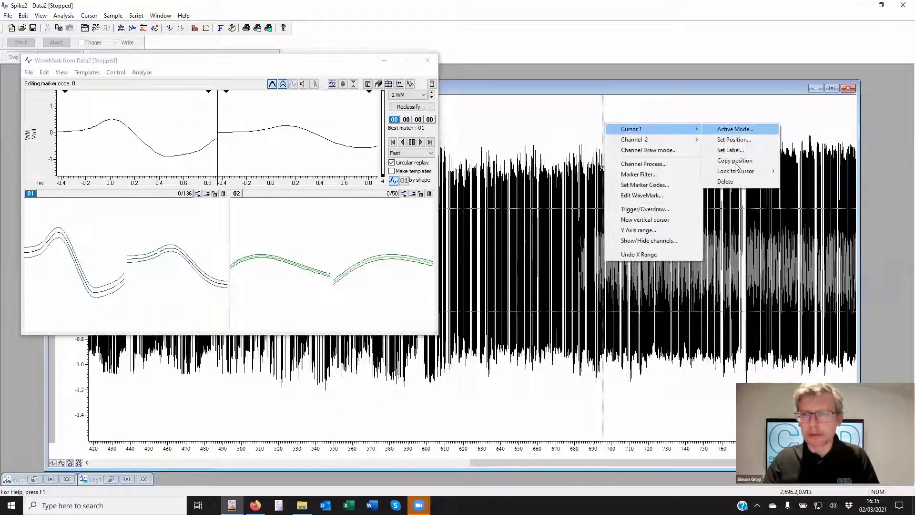
click(730, 182)
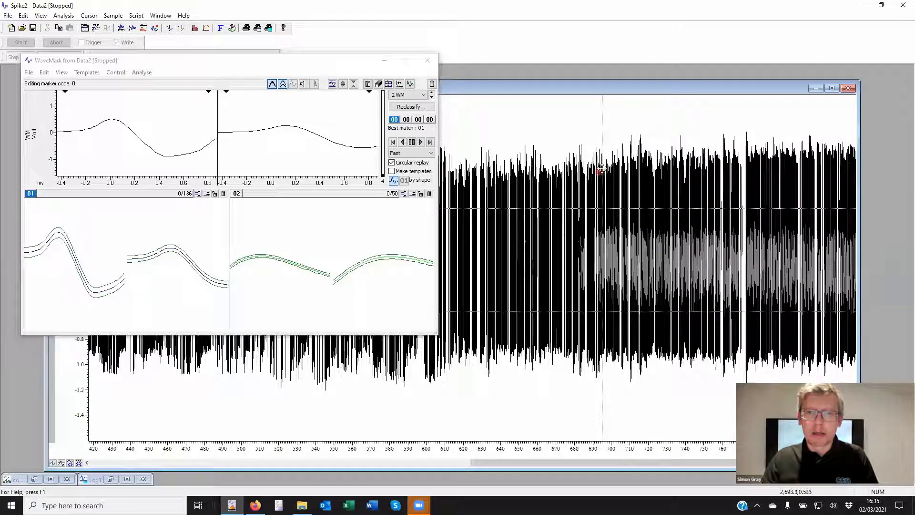
- Browse channel 2 spikes with cursor 0 and zoom the data view in on the stretch around 676 to 690 seconds
drag(601, 167, 573, 114)
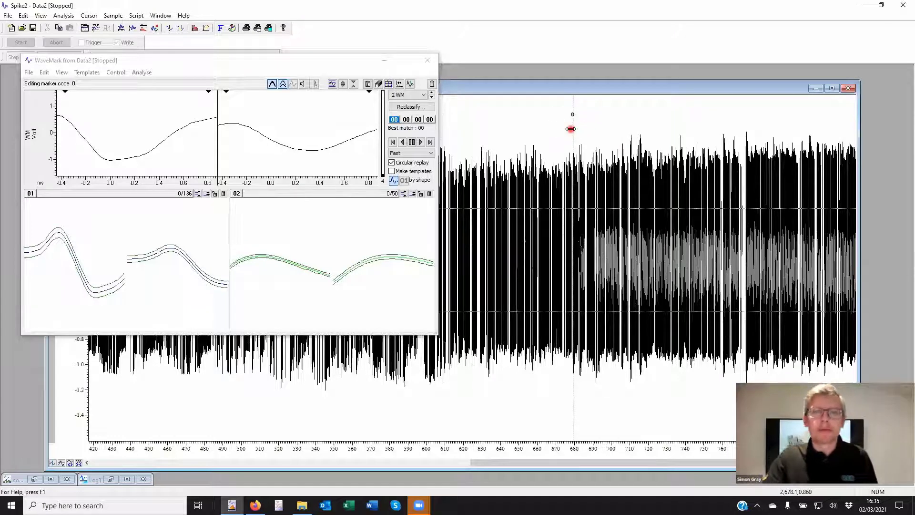
mouse_move(571, 128)
mouse_down()
mouse_move(510, 126)
mouse_move(560, 125)
mouse_up()
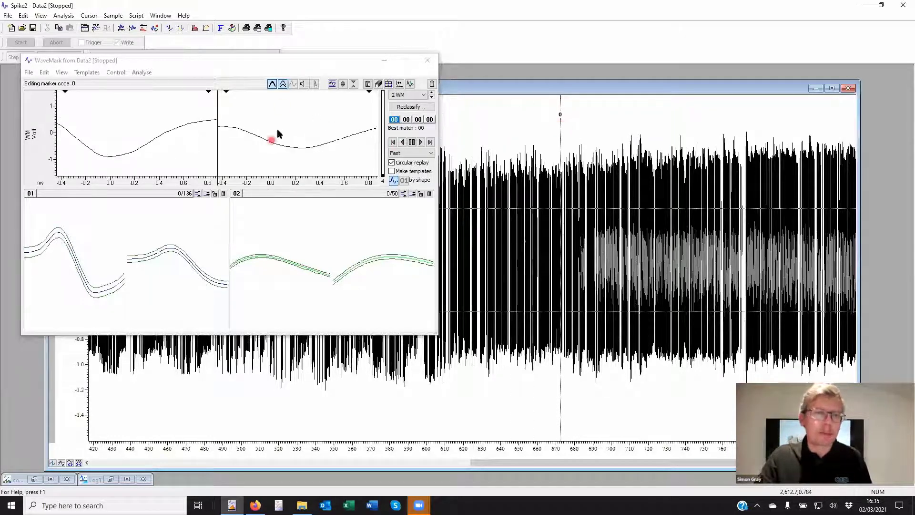
drag(275, 135, 287, 126)
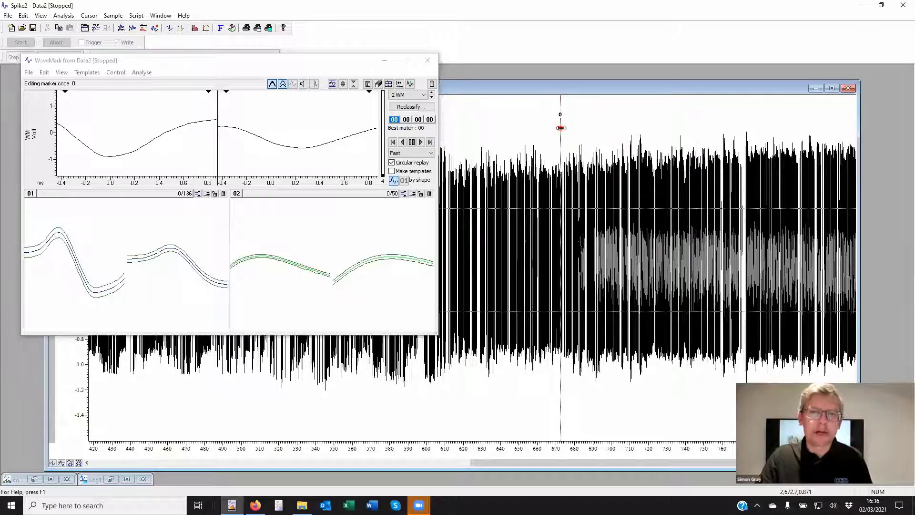
drag(560, 128, 594, 136)
drag(452, 127, 647, 214)
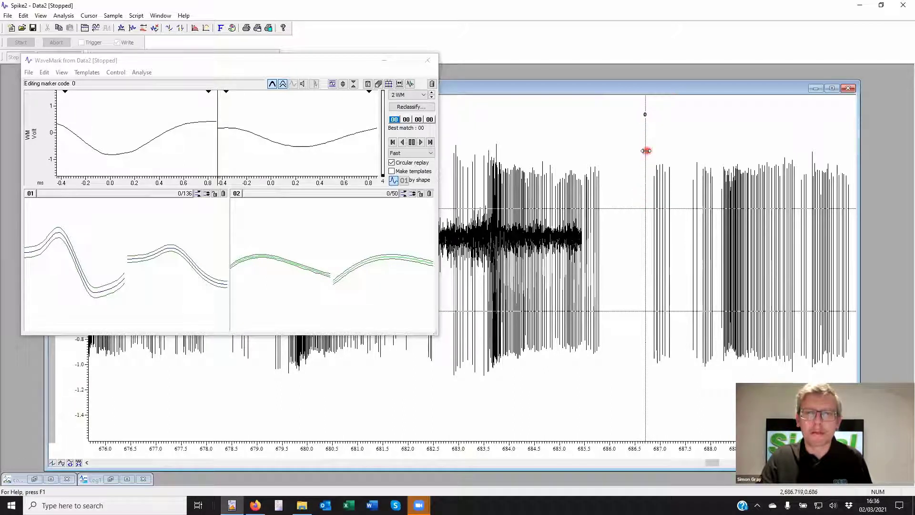
- Inspect individual spikes between about 686.7 and 688.3 seconds with cursor 0, and reposition the WaveMark window to uncover more data
drag(647, 151, 693, 149)
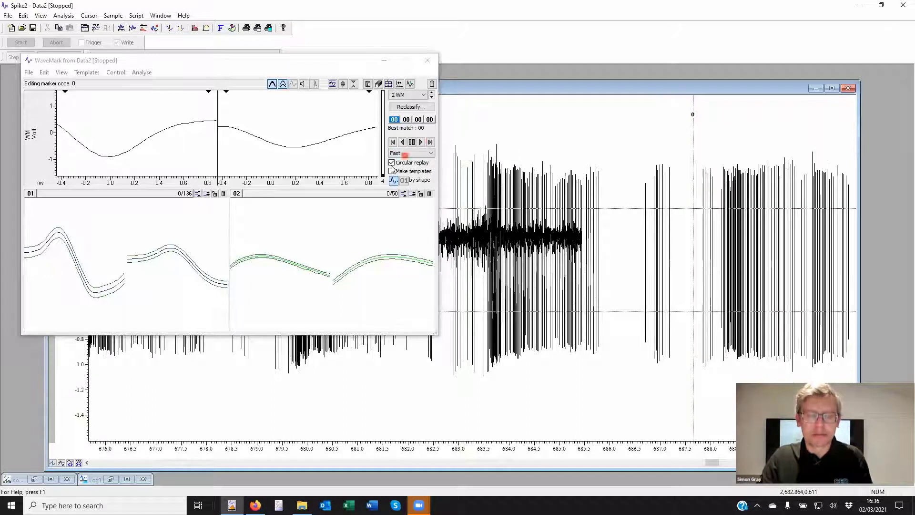
click(358, 65)
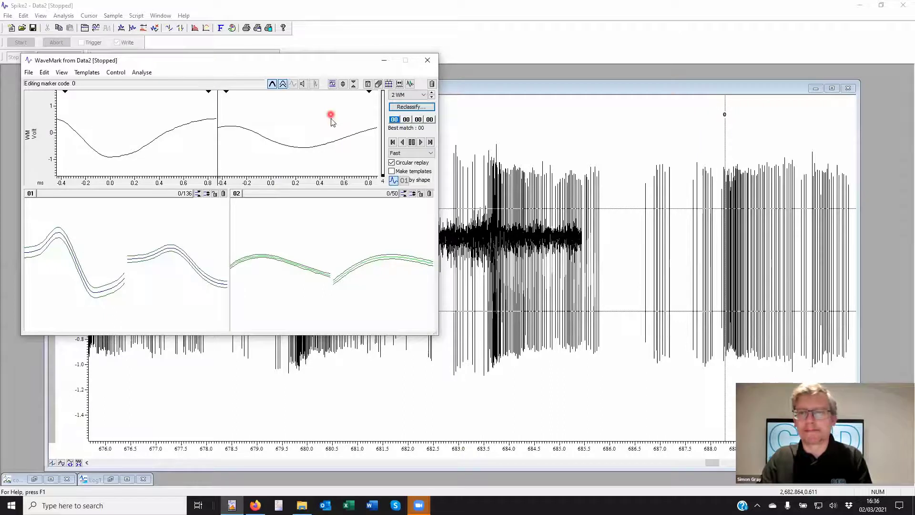
click(619, 375)
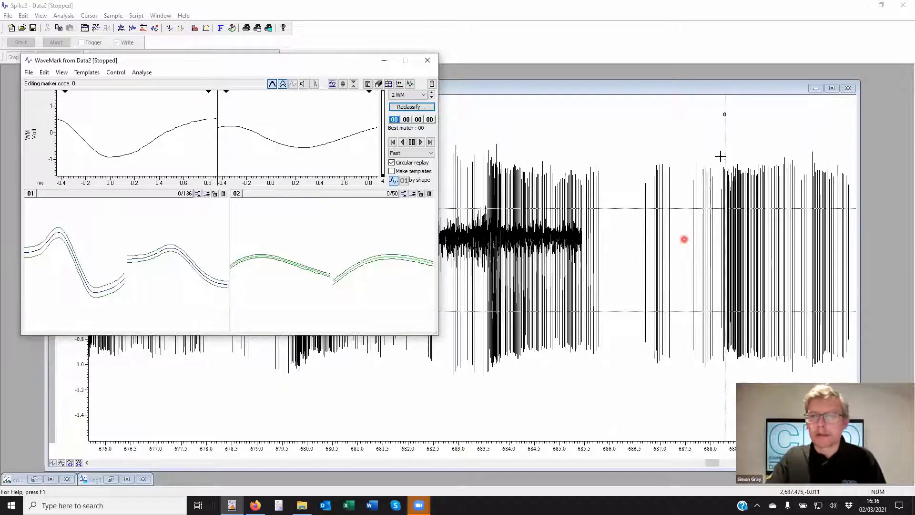
drag(725, 148, 621, 156)
click(505, 215)
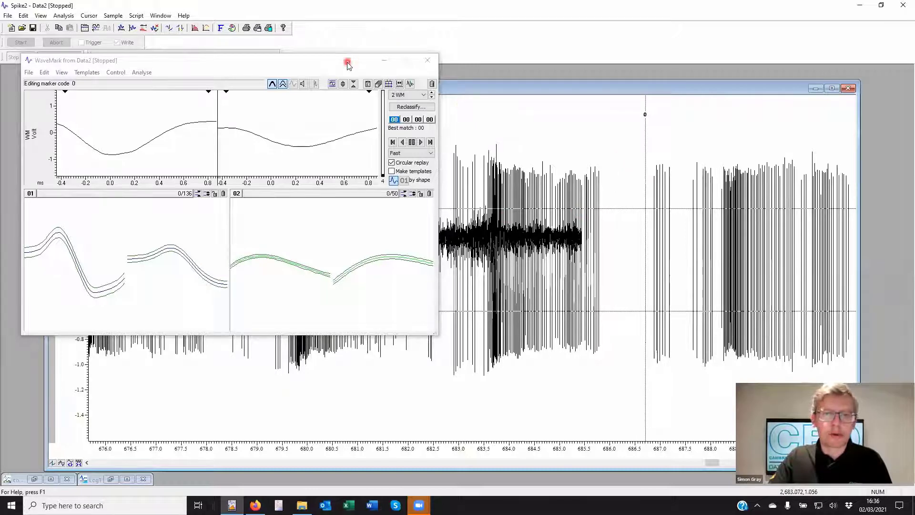
drag(347, 64, 328, 104)
click(448, 155)
click(472, 372)
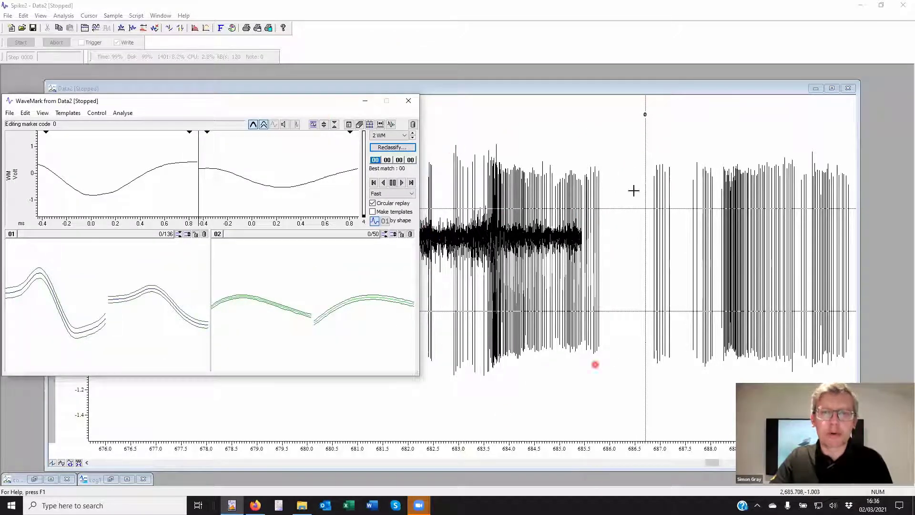
- Add two vertical cursors and place cursor 1 at about 682.2 seconds and cursor 2 at about 686.1 seconds
click(590, 128)
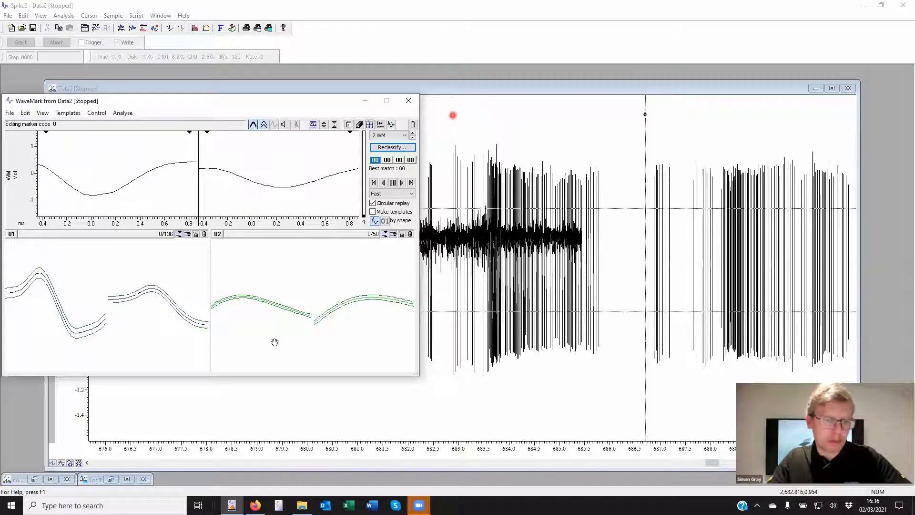
click(453, 248)
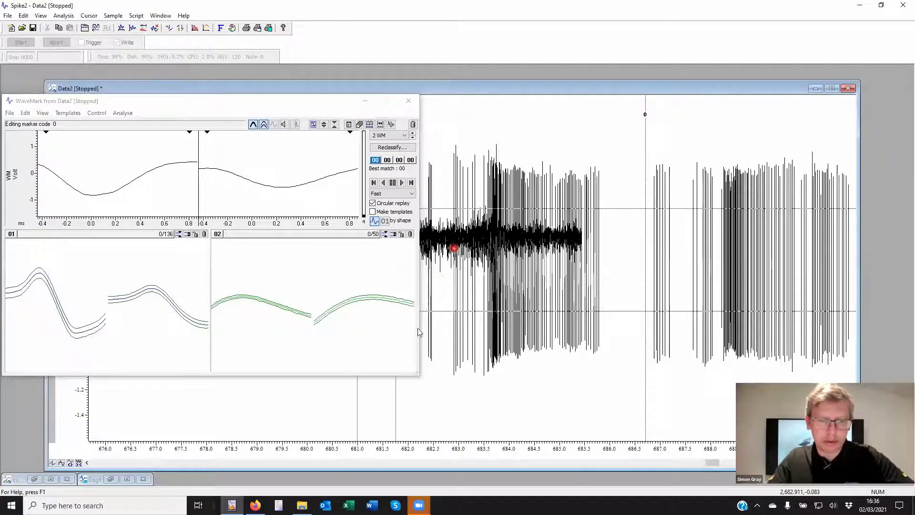
click(386, 441)
drag(566, 386, 614, 373)
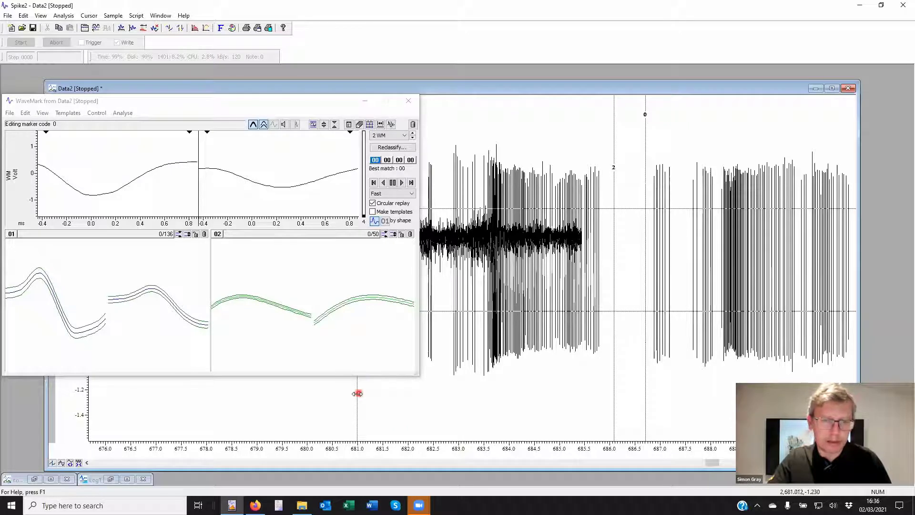
drag(357, 393, 420, 391)
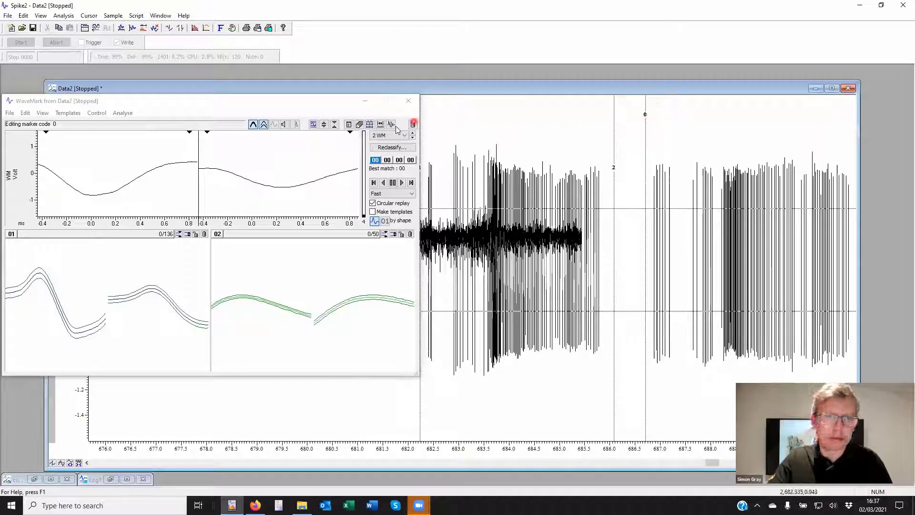
- Limit the template time range in the WaveMark editing window to start at Cursor(1) and end at Cursor(2)
click(381, 125)
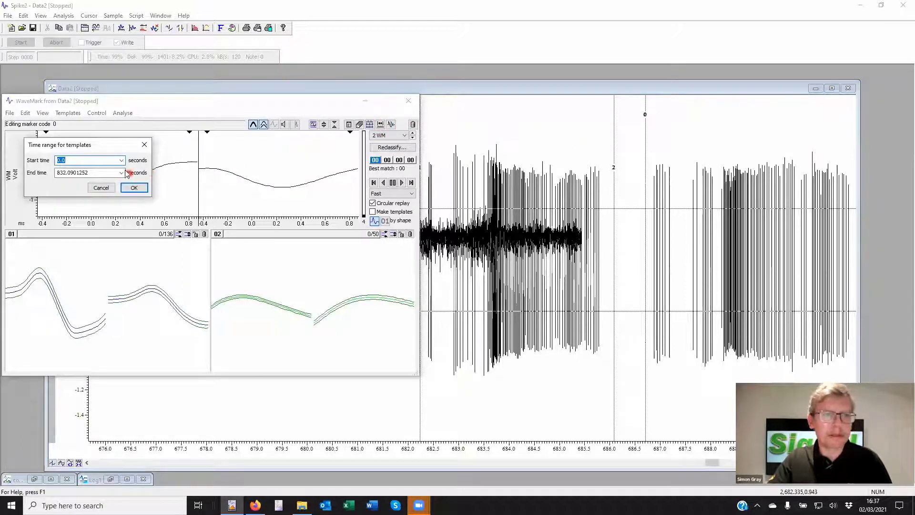
click(121, 160)
click(96, 178)
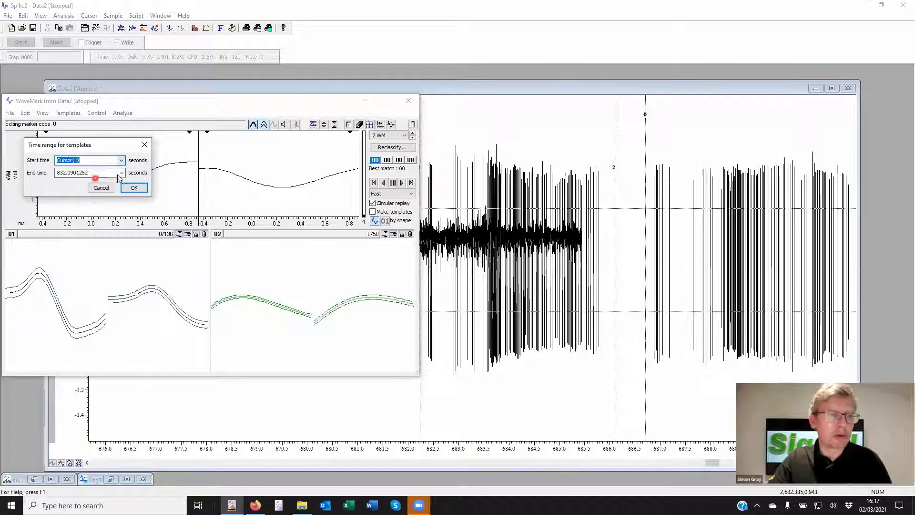
click(122, 172)
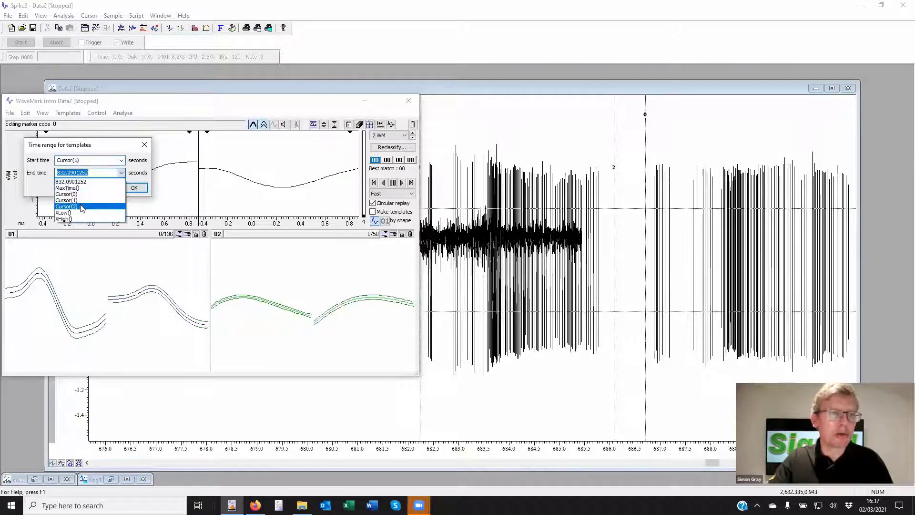
click(81, 204)
click(128, 189)
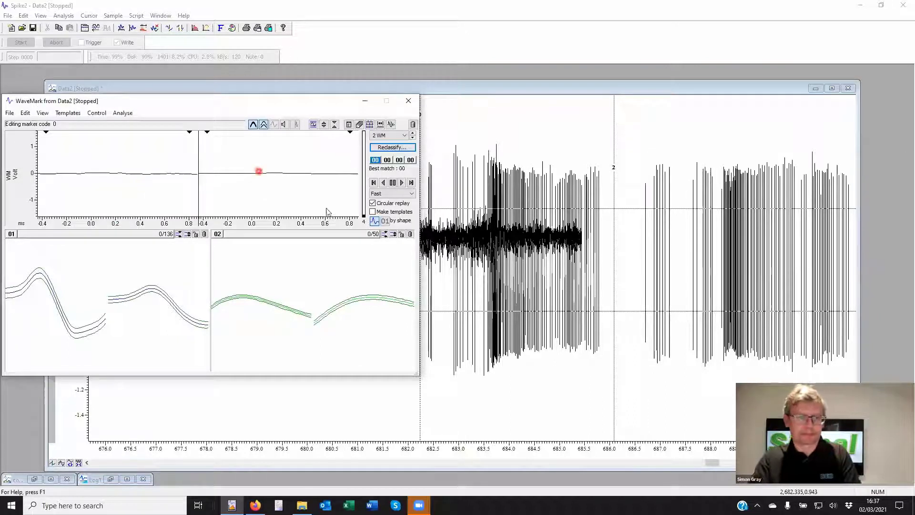
- Delete all existing templates and replay the channel 2 spikes within the chosen time range
click(413, 124)
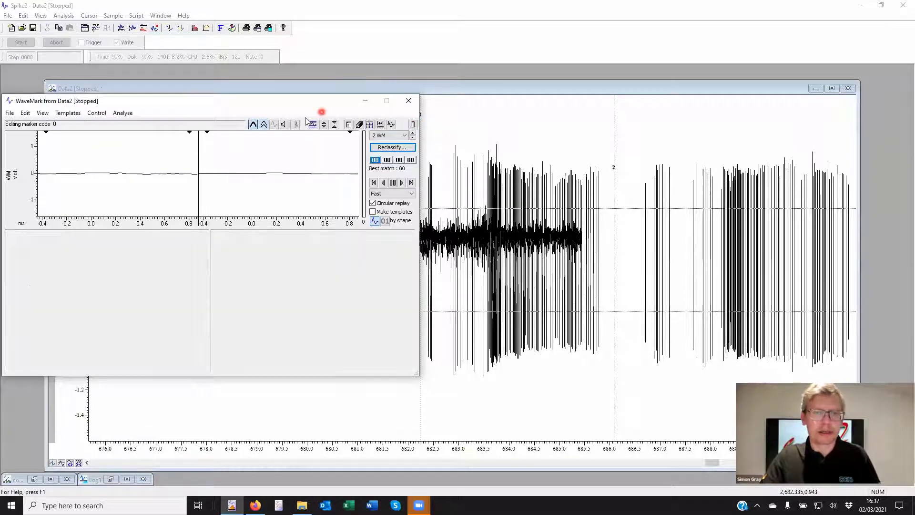
click(402, 183)
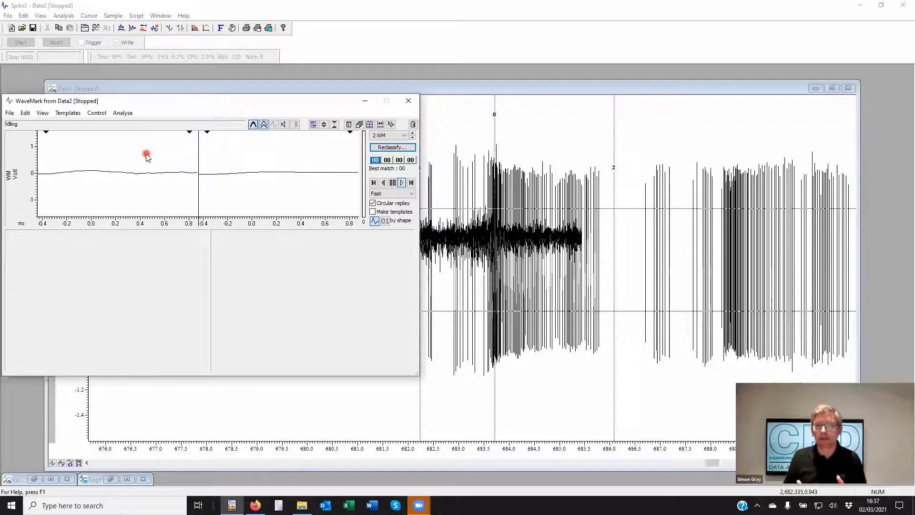
- Close the WaveMark editing window and open a New WaveMark window, placing it clear of the spikes between the cursors
click(408, 101)
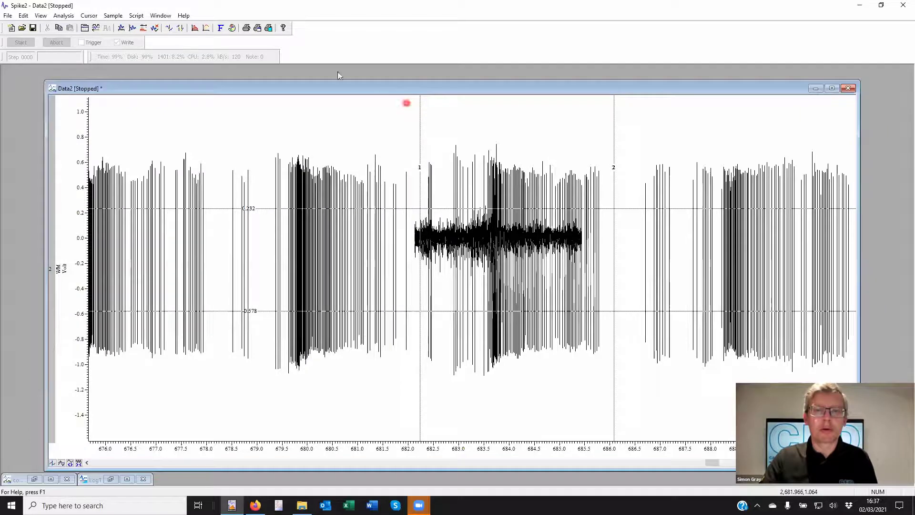
click(64, 17)
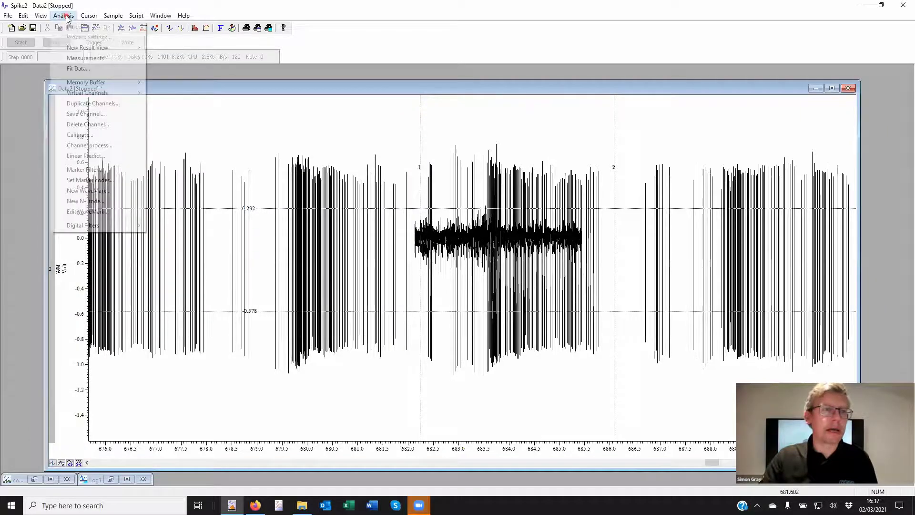
click(103, 191)
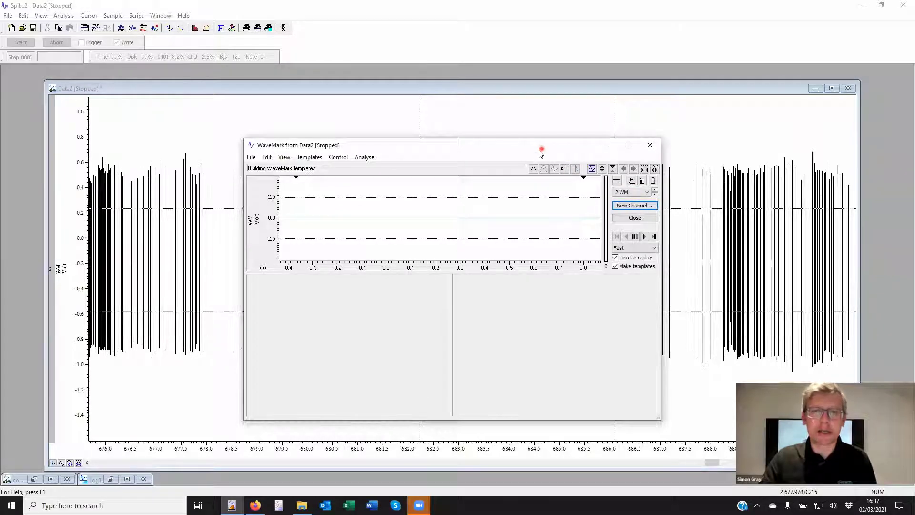
drag(360, 144, 112, 116)
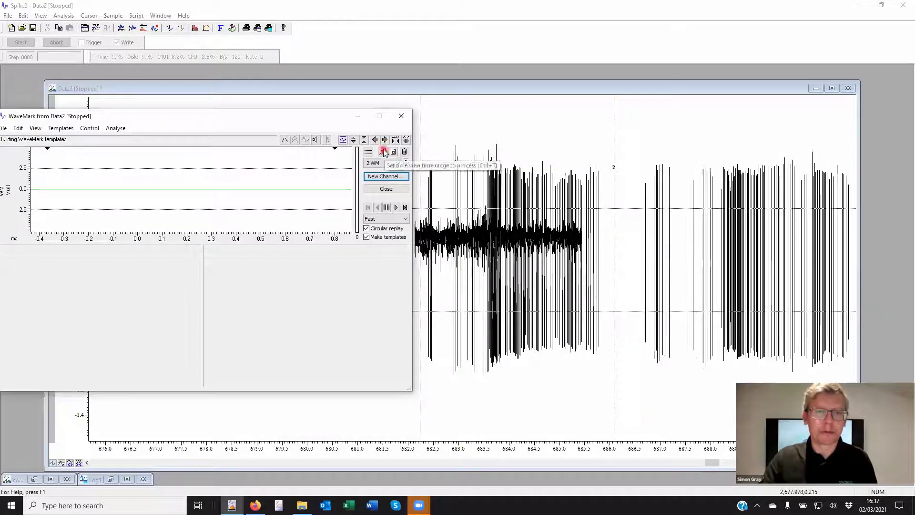
- Set the New WaveMark template time range from Cursor(1) to Cursor(2)
click(384, 151)
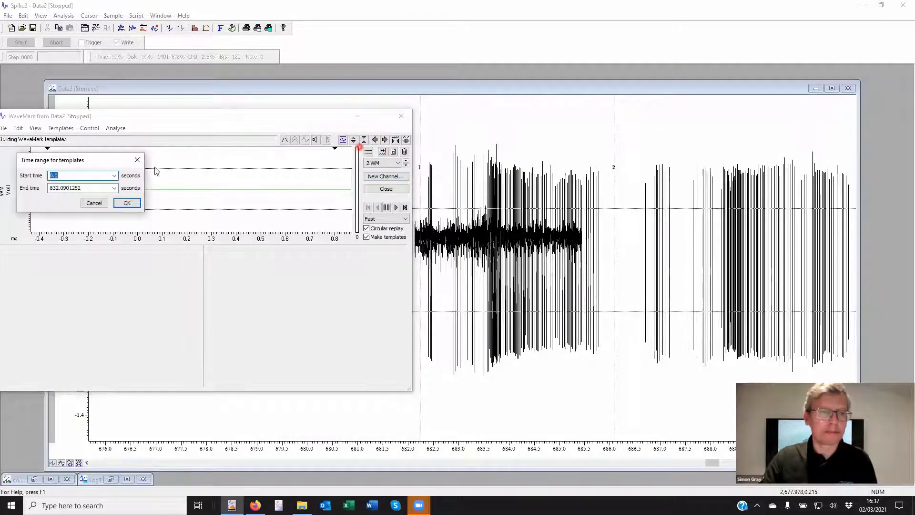
click(114, 175)
click(78, 196)
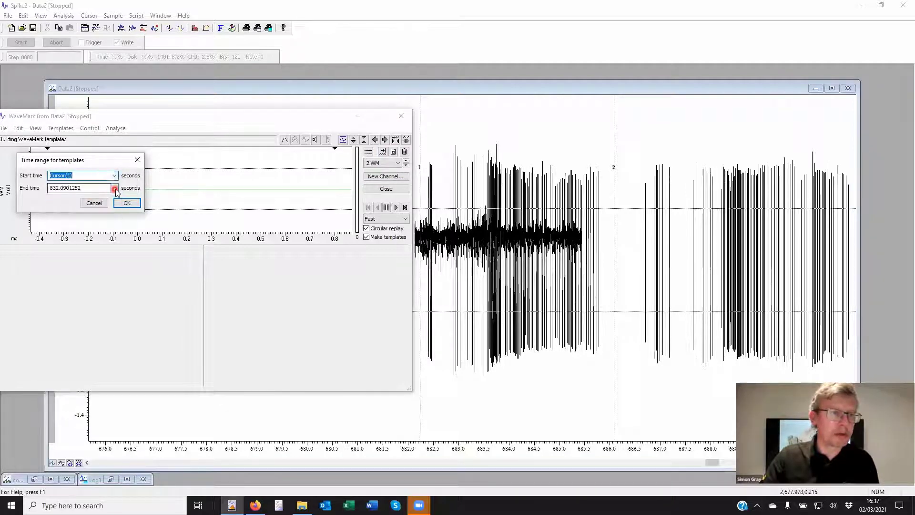
click(115, 187)
click(91, 222)
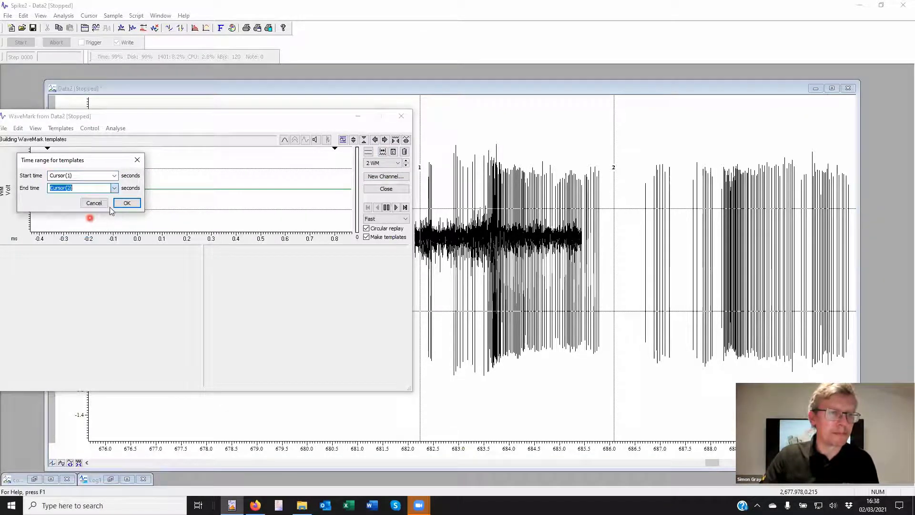
click(126, 203)
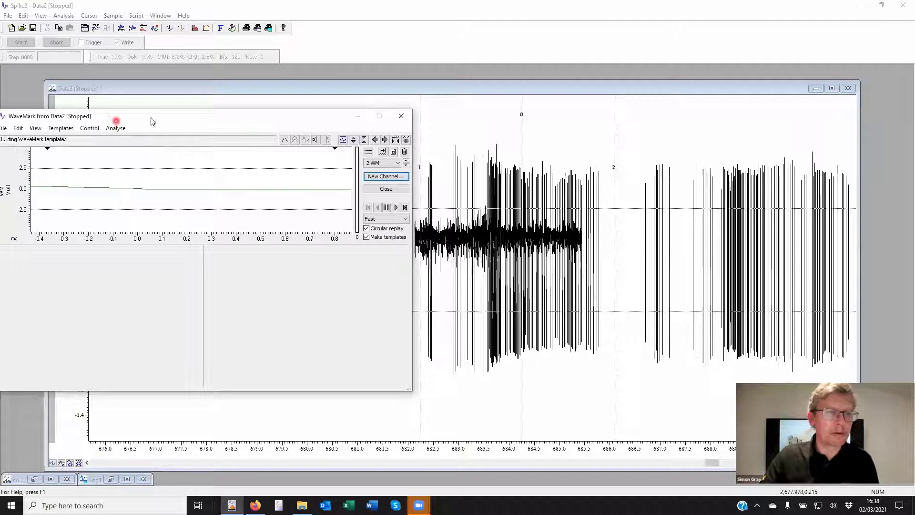
- Replay the spikes to build templates, set the trigger levels to about 1.1 V and -1.0 V, and close the New WaveMark window
click(398, 207)
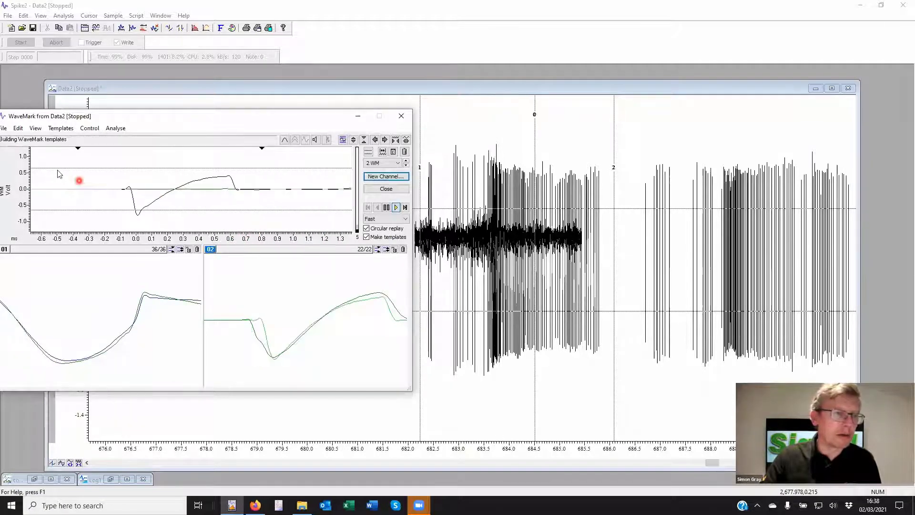
drag(61, 169, 66, 152)
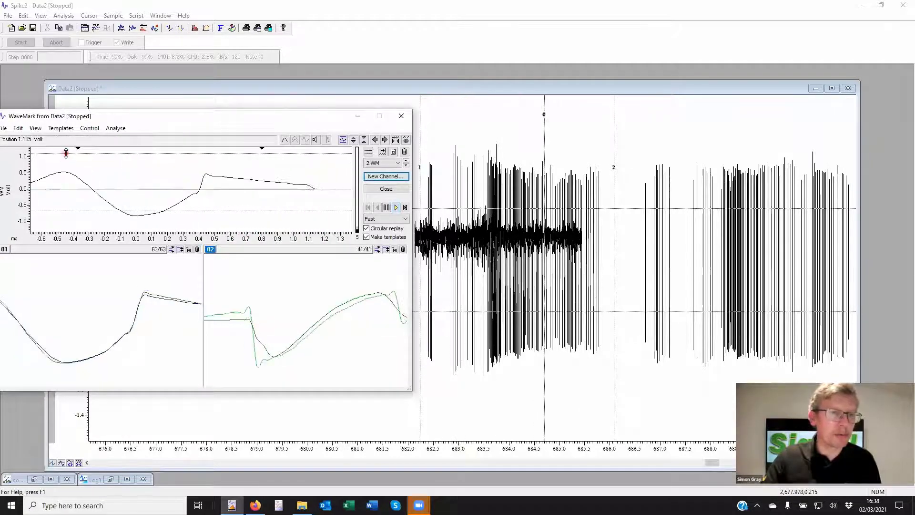
mouse_move(122, 213)
mouse_down()
mouse_move(117, 208)
mouse_move(116, 221)
mouse_up()
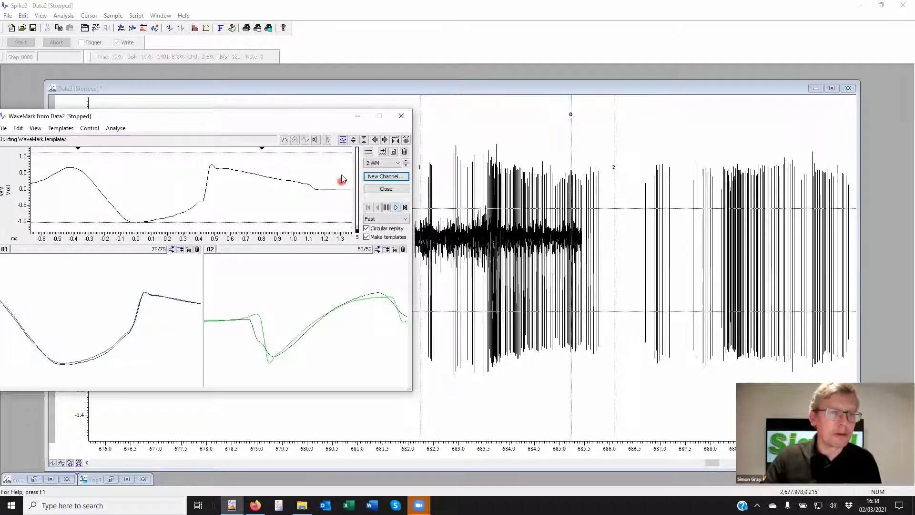
click(401, 115)
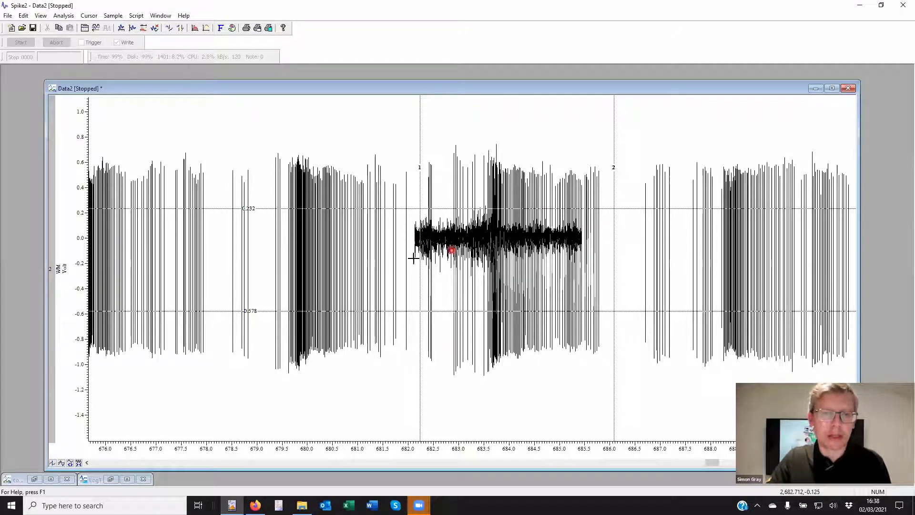
- Place cursors 1 and 2 at about 679.1 s and 681.8 s around the earlier burst, and open Edit WaveMark clear of it
drag(361, 261, 263, 258)
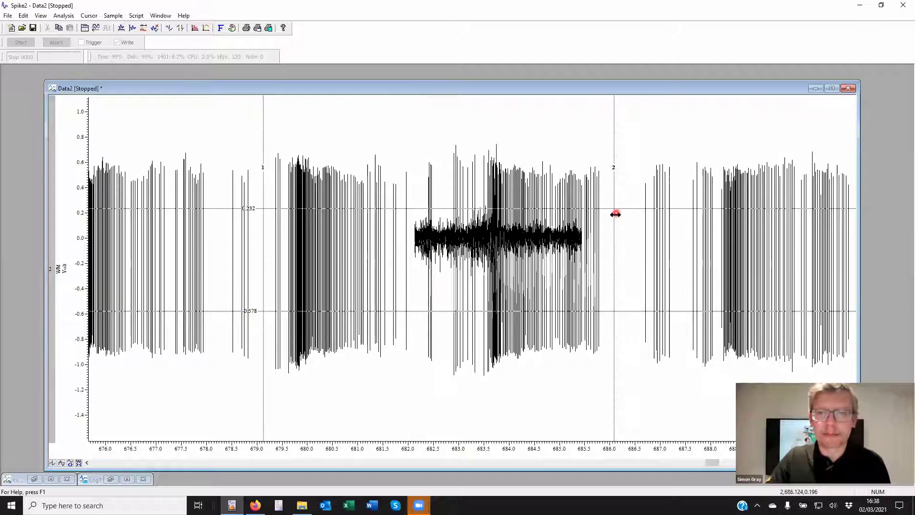
drag(614, 217, 399, 217)
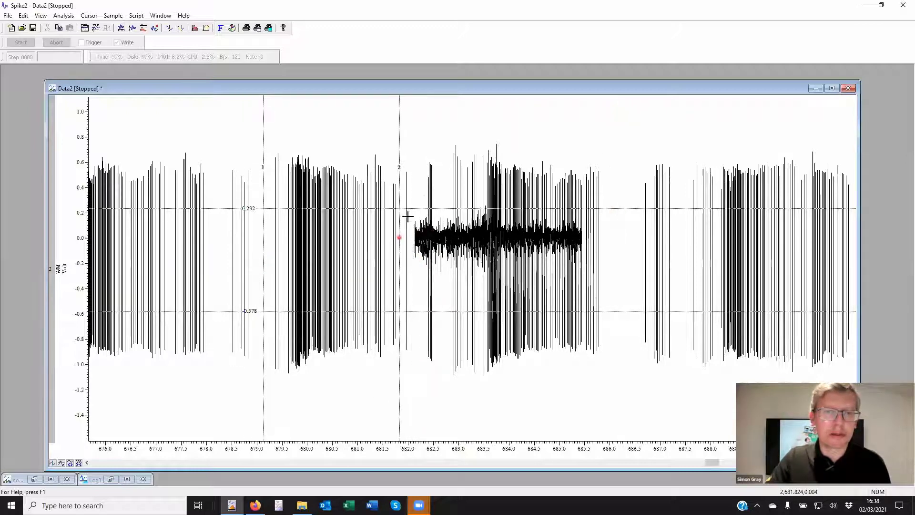
click(67, 16)
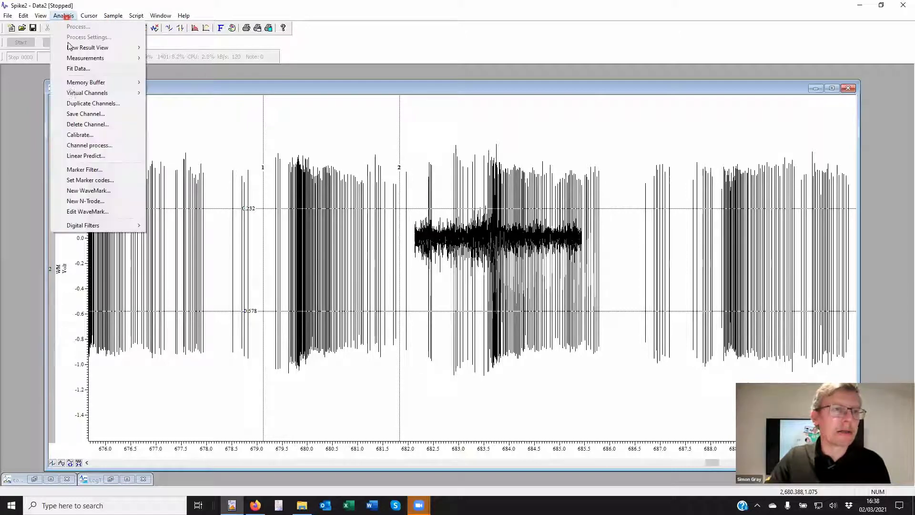
click(88, 212)
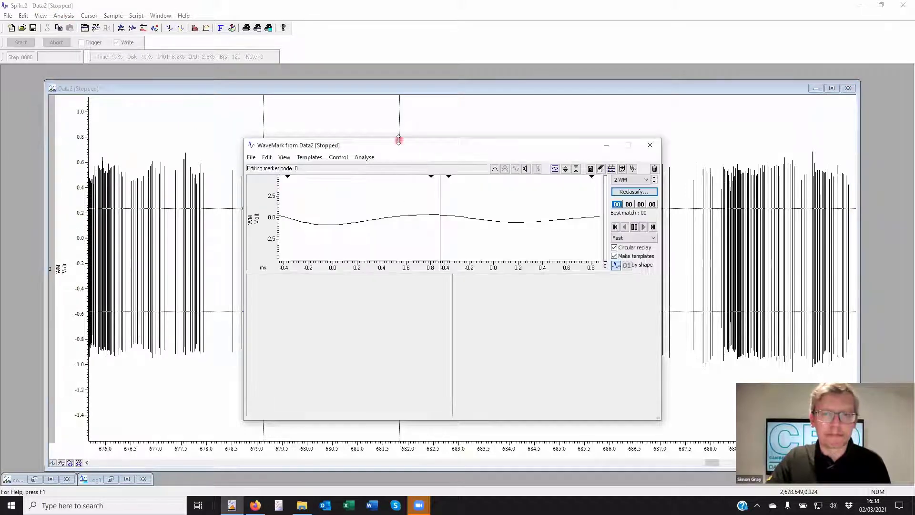
drag(400, 146, 566, 55)
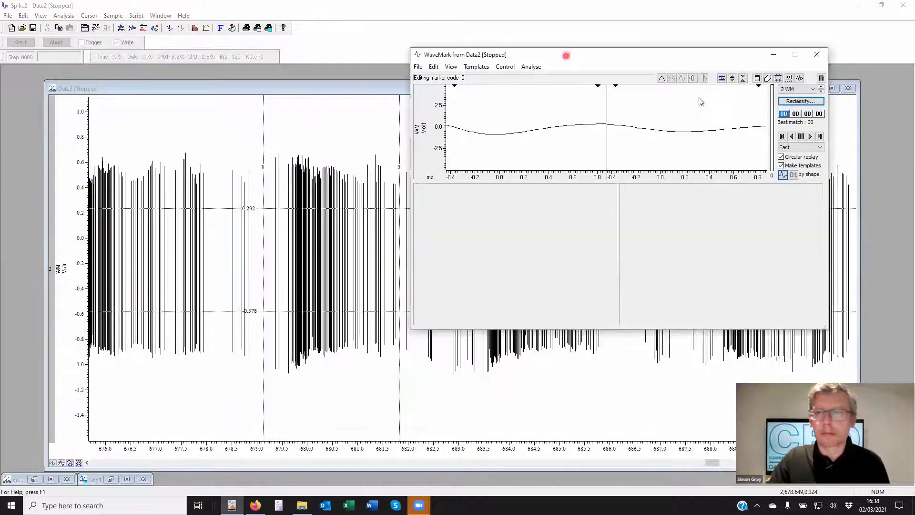
- Limit the template time range in the Edit WaveMark window from Cursor(1) to Cursor(2)
click(820, 137)
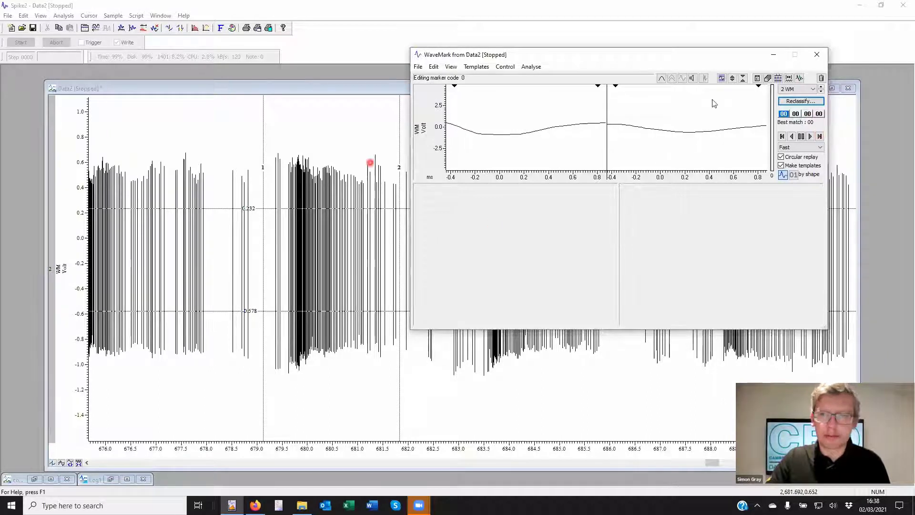
click(782, 79)
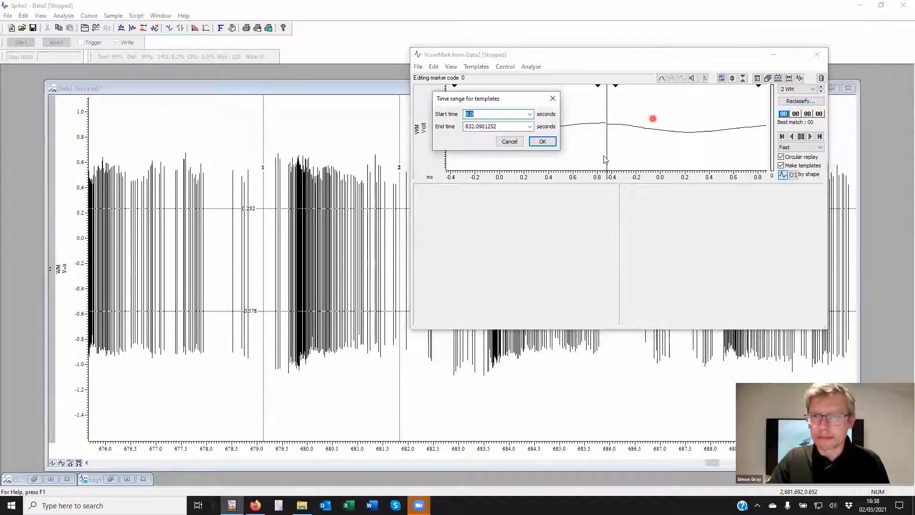
click(530, 114)
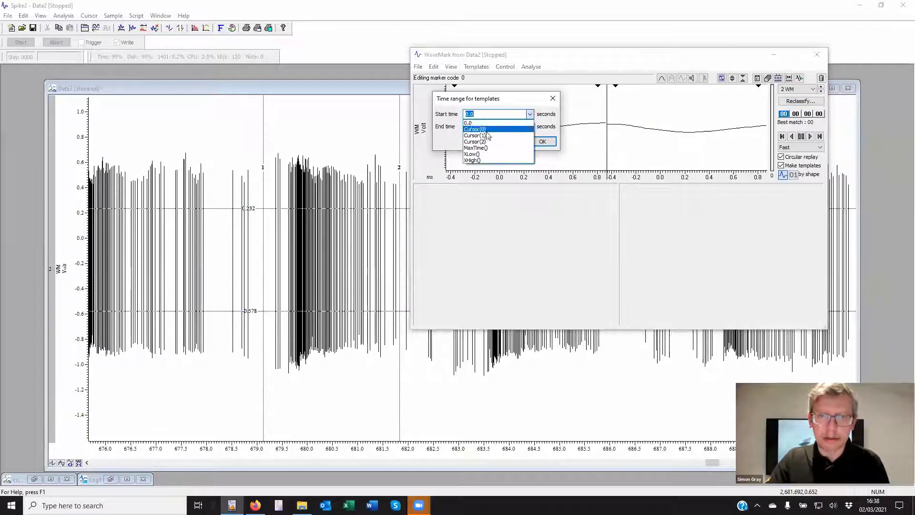
click(486, 135)
click(530, 126)
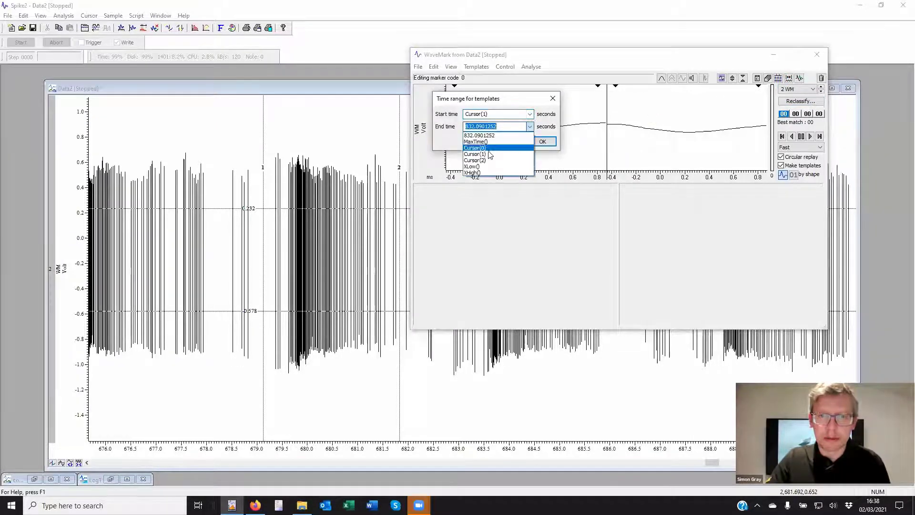
click(476, 161)
click(542, 142)
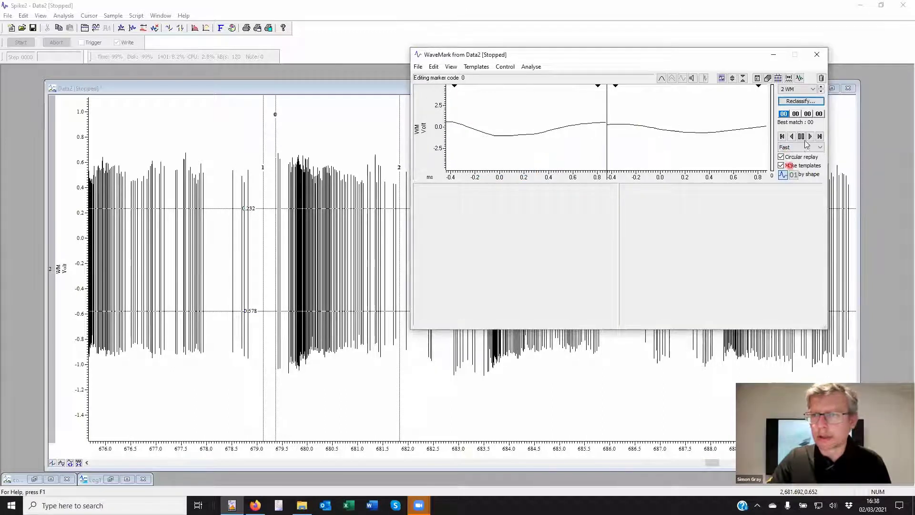
- Step on through the spikes between the cursors and enlarge the vertical scale of the spike display
click(819, 136)
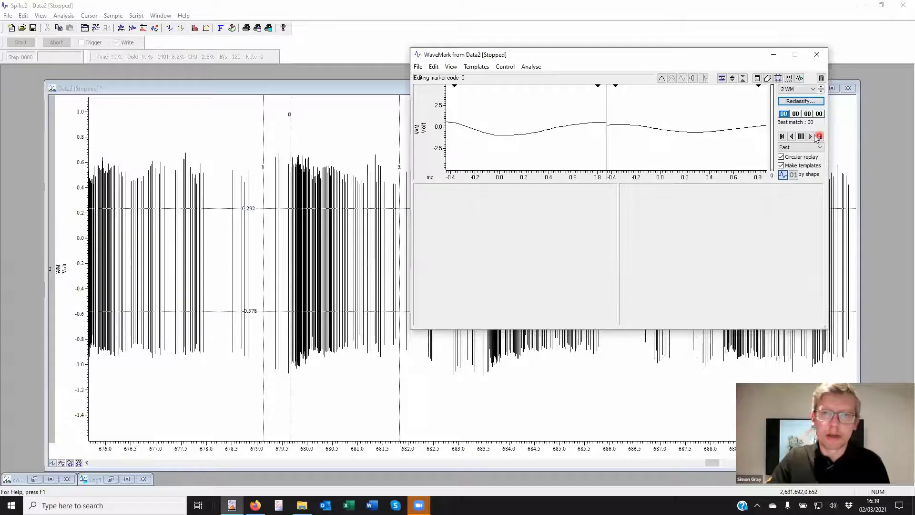
click(564, 76)
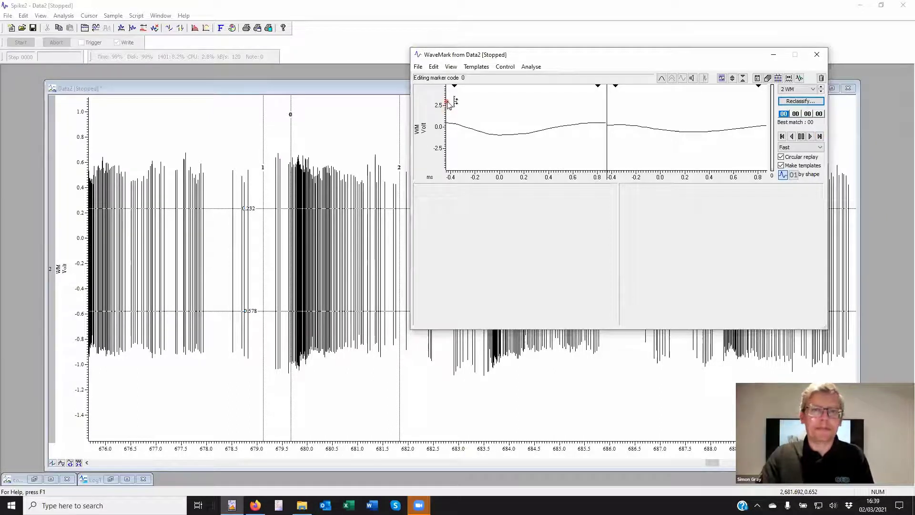
drag(449, 104, 450, 72)
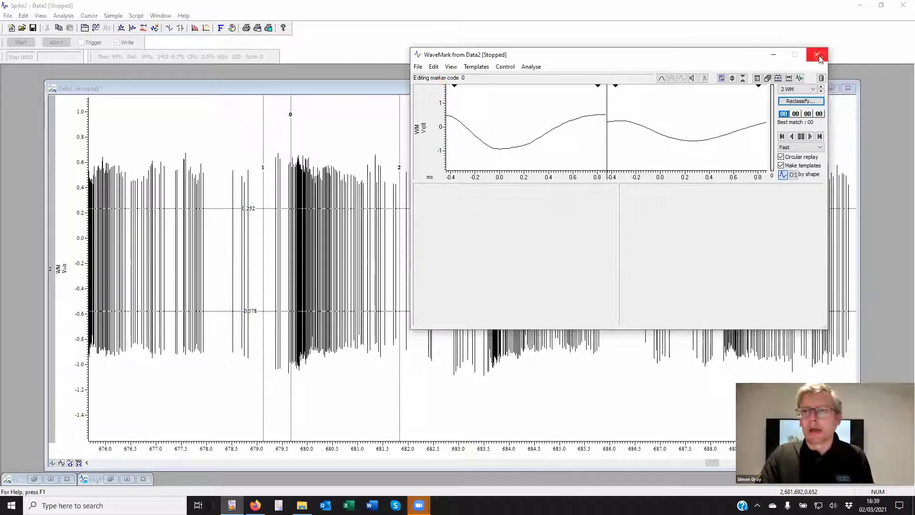
- Close the WaveMark editing window and the Data2 recording
click(817, 55)
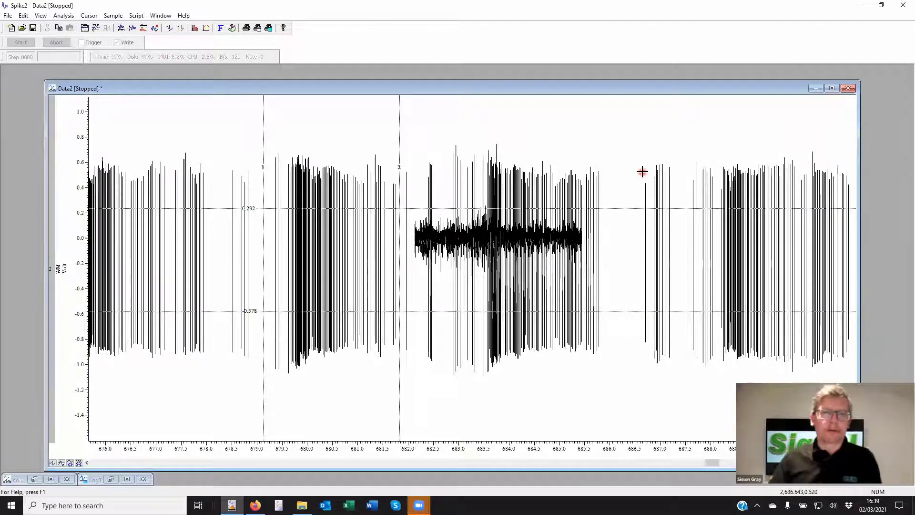
click(847, 89)
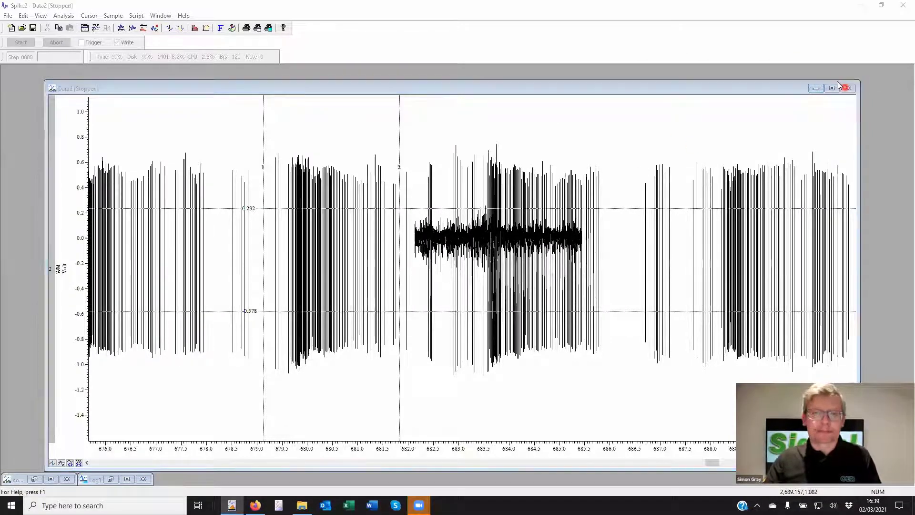
click(467, 275)
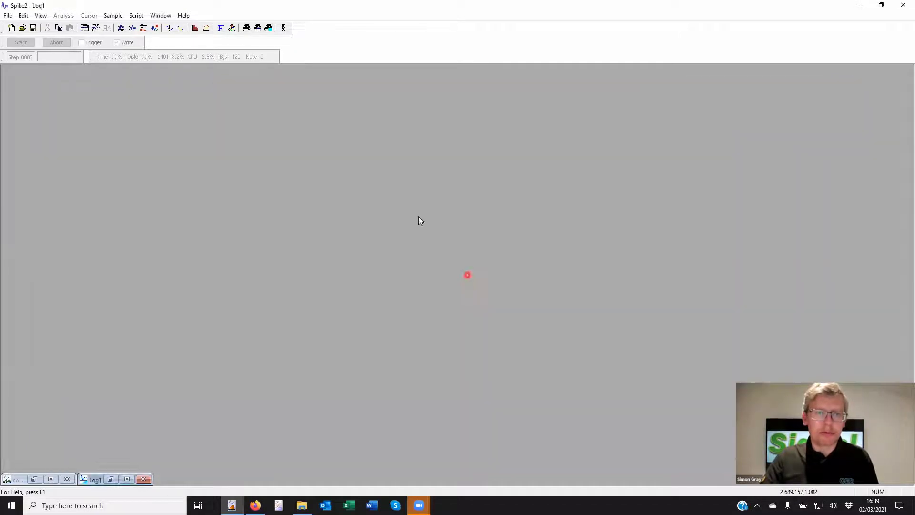
- Open Single unit.smrx from the Training sessions folder and widen its time axis to about 25 s
click(22, 28)
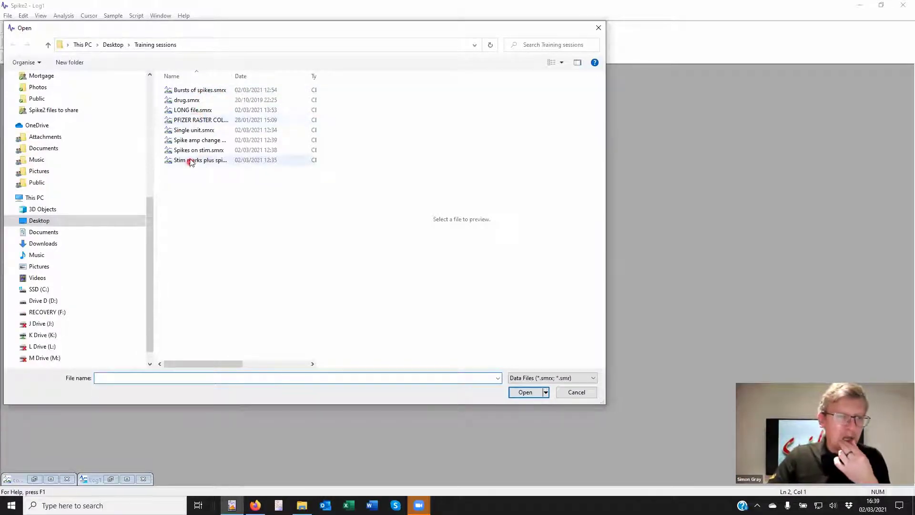
double_click(182, 132)
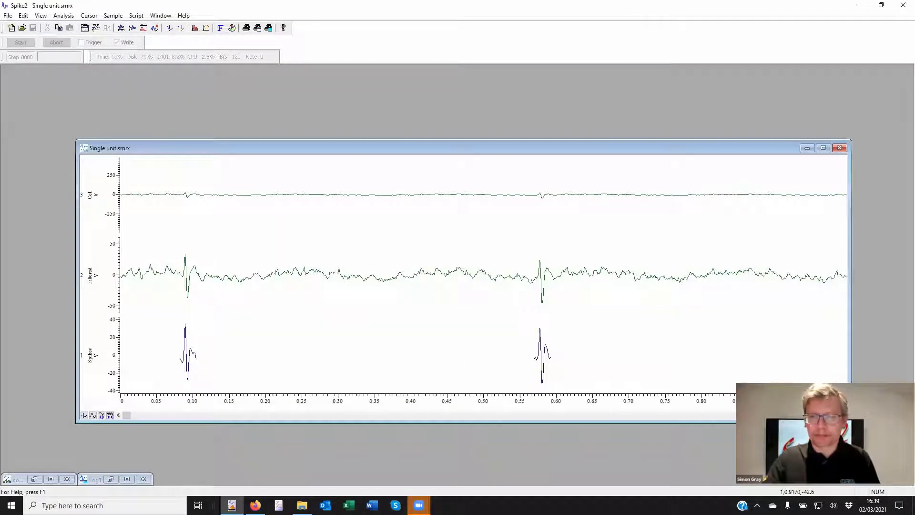
drag(693, 387, 276, 396)
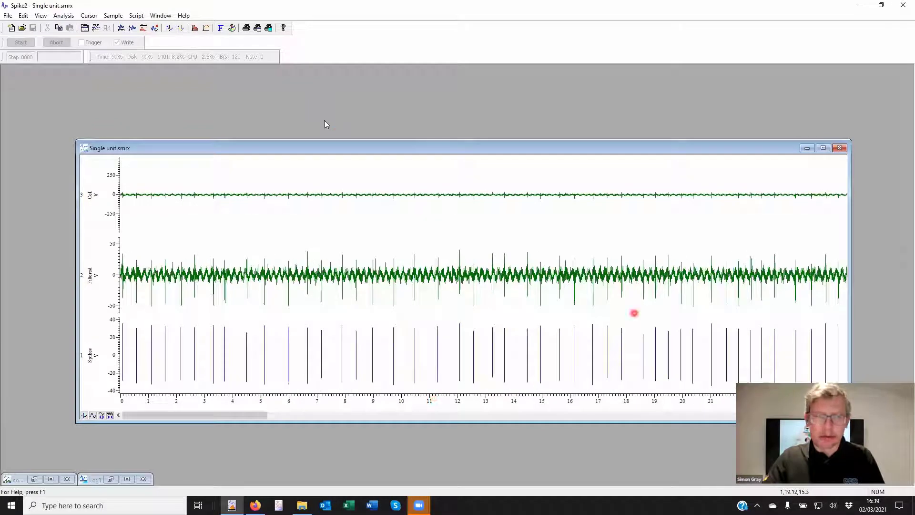
- Open Stim marks plus spikes.smrx and show its entire time range
click(23, 28)
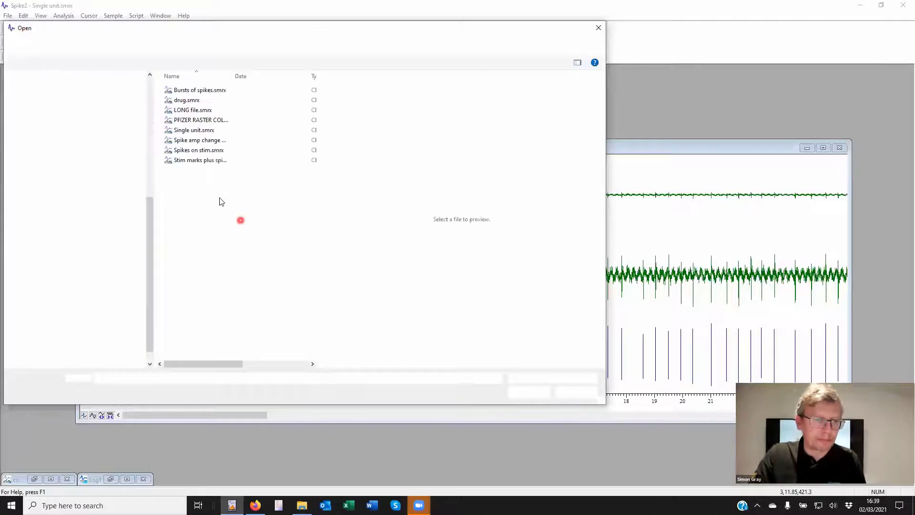
double_click(186, 160)
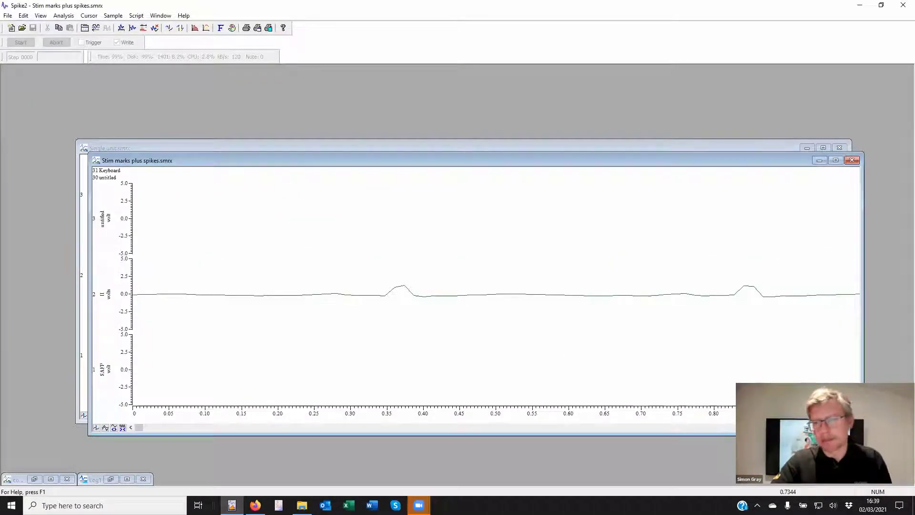
mouse_move(391, 411)
mouse_down()
mouse_move(356, 419)
mouse_move(391, 409)
mouse_up()
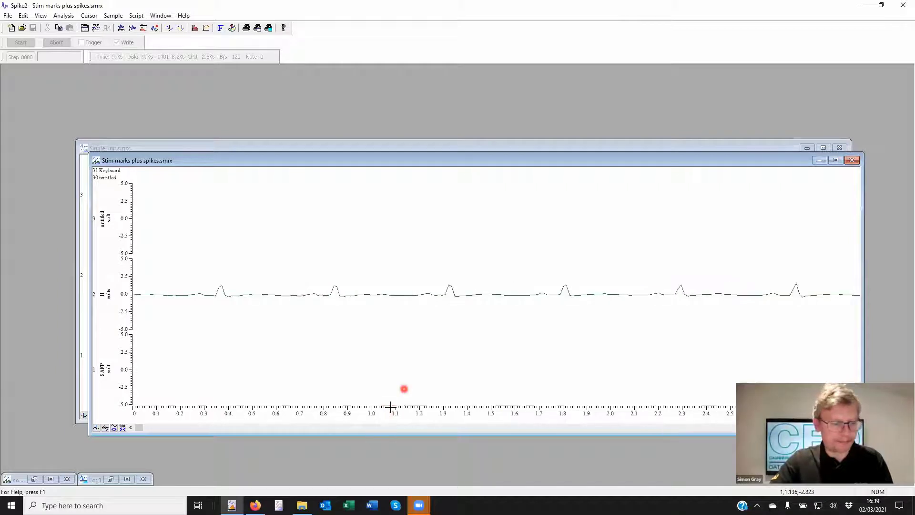
double_click(422, 413)
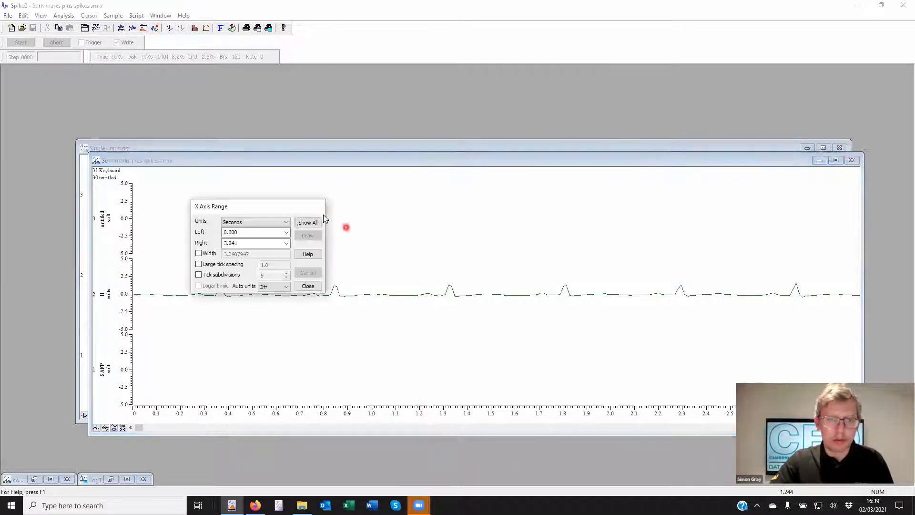
click(305, 223)
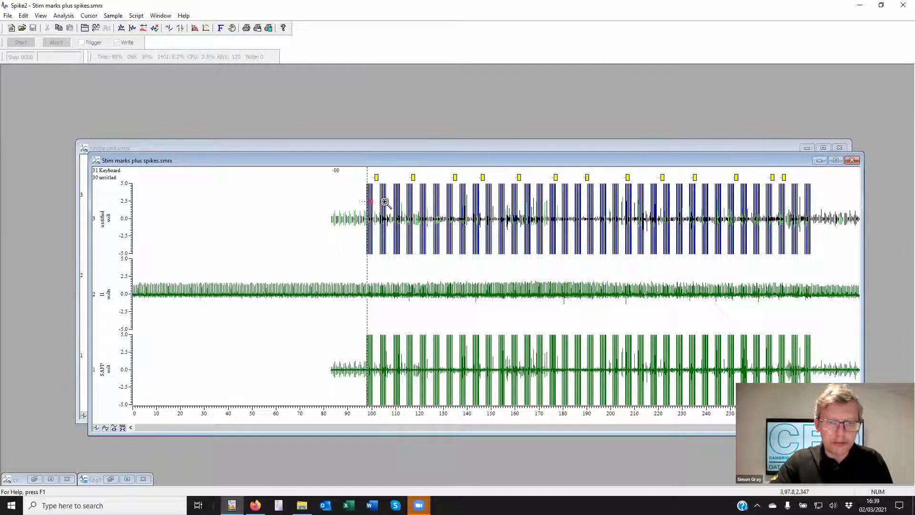
- Examine the stimulus artefacts and neighbouring spikes closely around 100.3 s and 138.5 s in the recording
drag(362, 203, 394, 202)
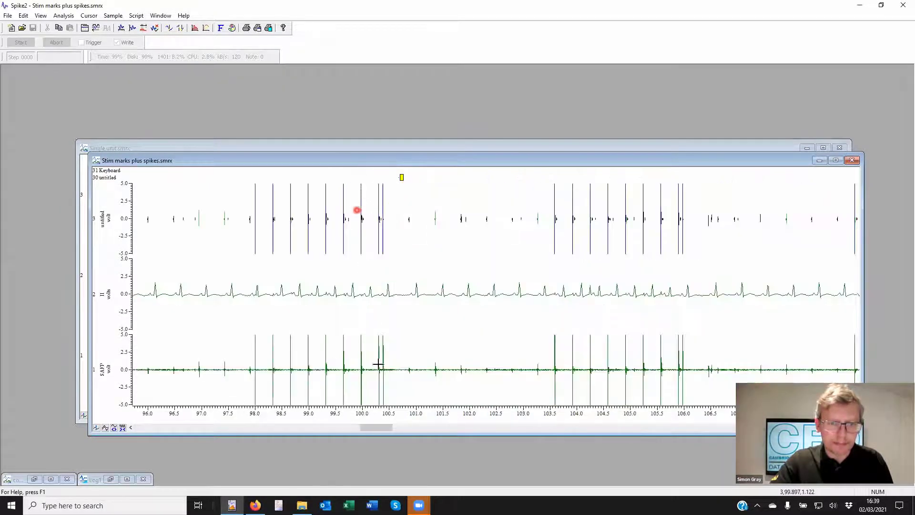
drag(371, 355, 388, 357)
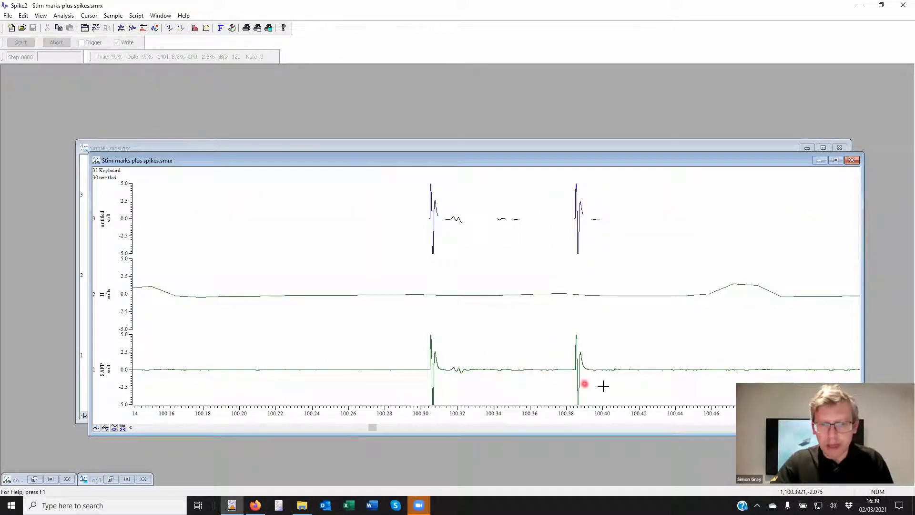
scroll(496, 293, right, 4)
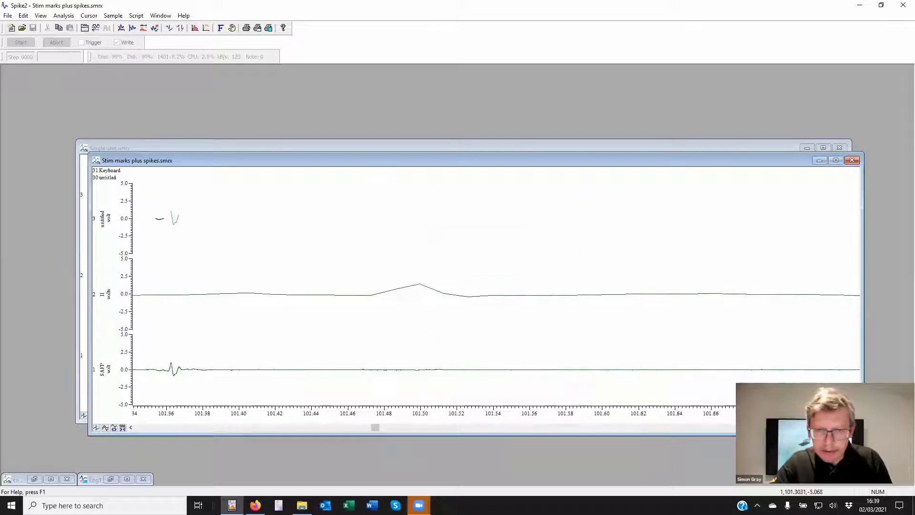
drag(599, 427, 490, 428)
drag(690, 347, 702, 348)
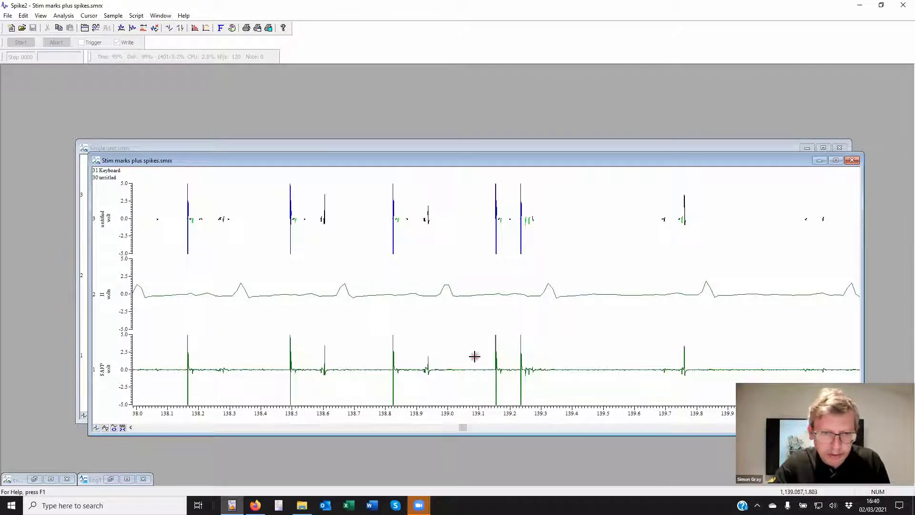
drag(283, 353, 302, 355)
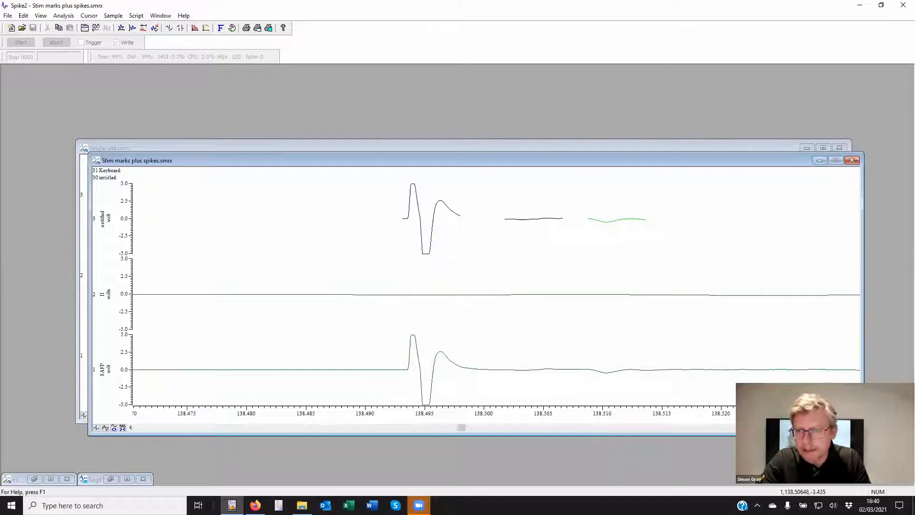
- Inspect the final stimulus artefact of the burst near 150.15 s, then widen the time range to show the whole burst
scroll(543, 356, down, 8)
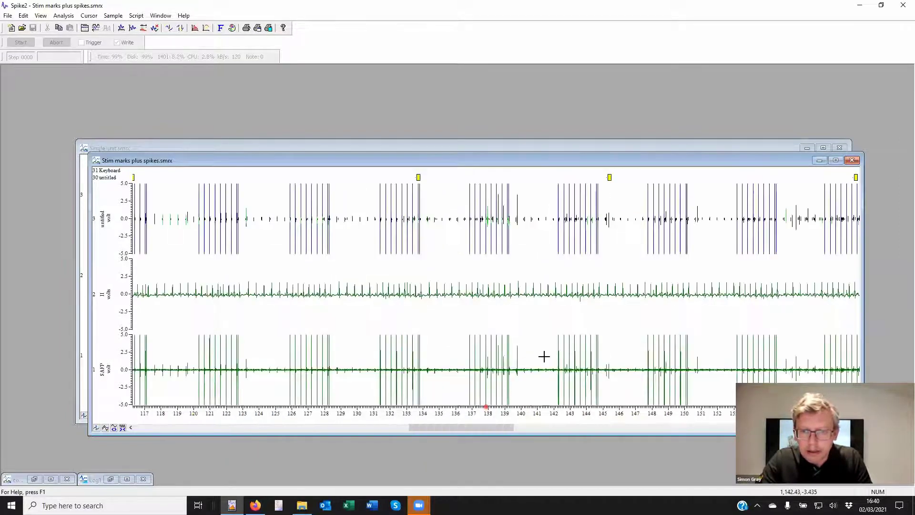
drag(673, 347, 691, 344)
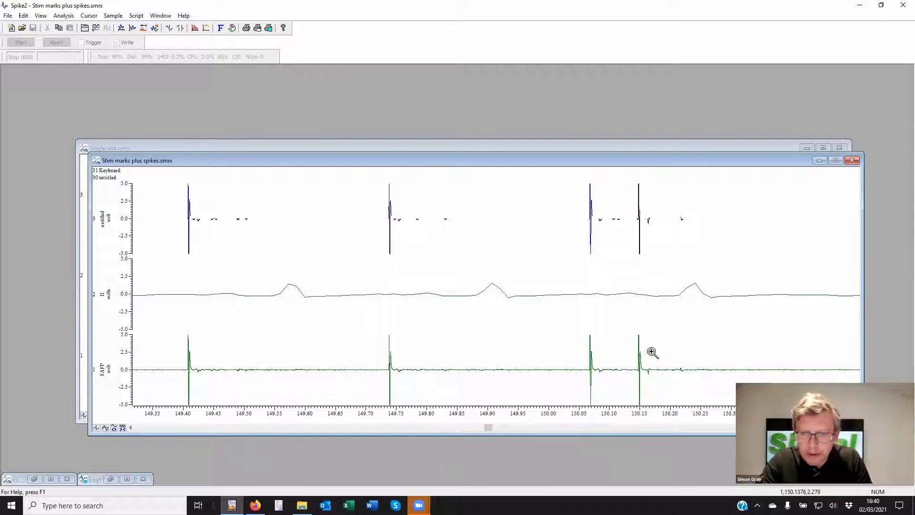
drag(631, 351, 648, 350)
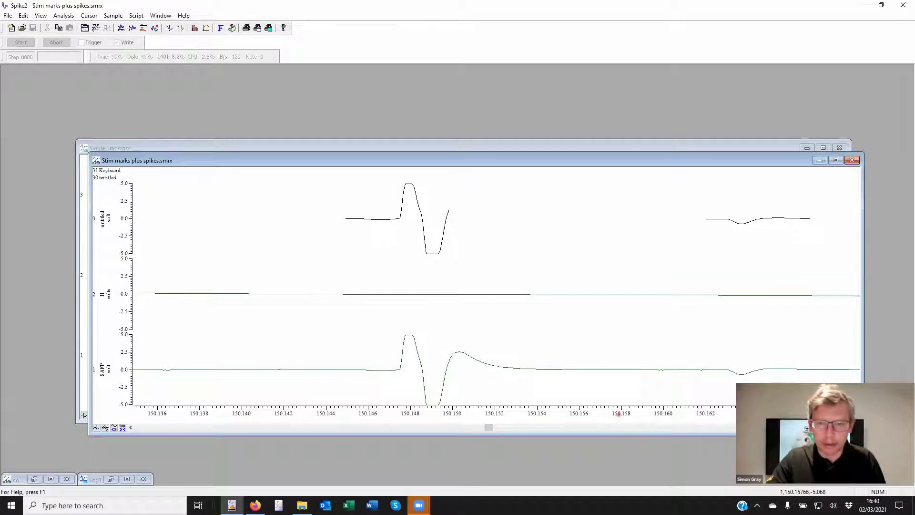
drag(548, 413, 432, 410)
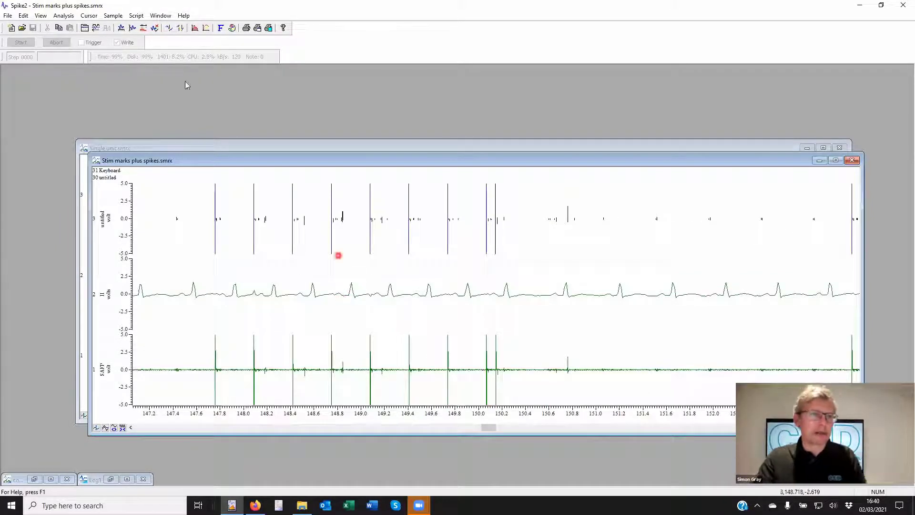
- Create an Event+ memory buffer for the recording and open its import settings to choose the import mode
click(64, 15)
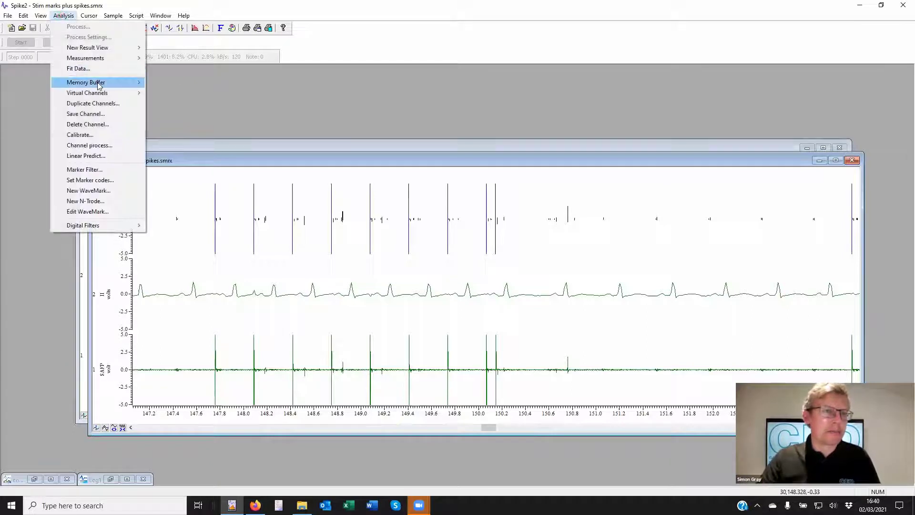
mouse_move(98, 82)
click(204, 82)
click(508, 276)
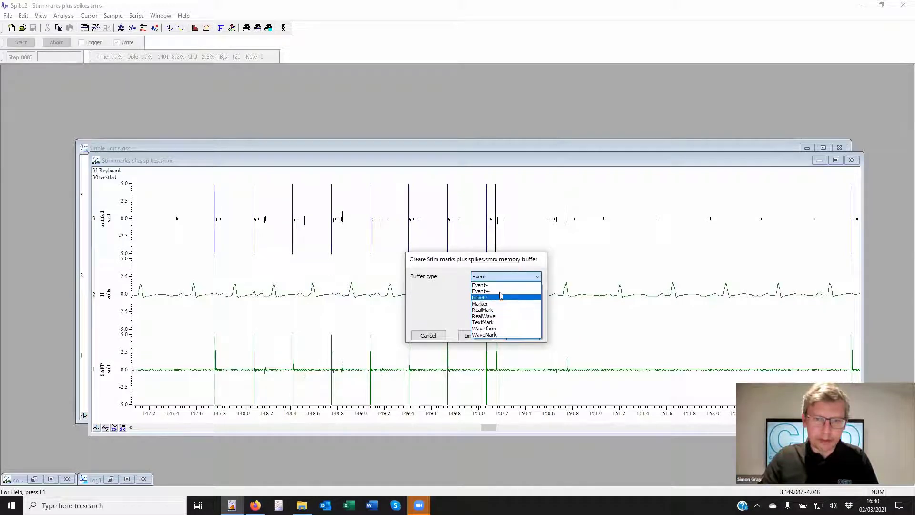
click(496, 288)
click(478, 335)
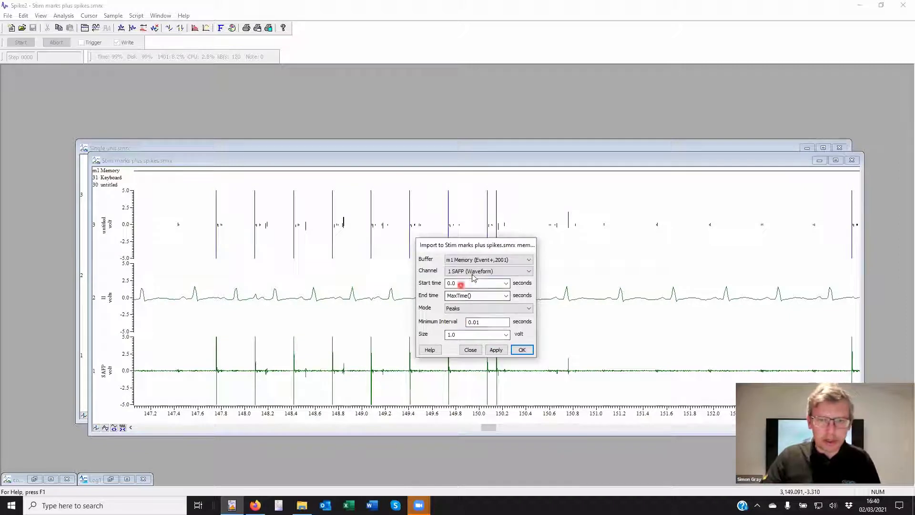
click(488, 309)
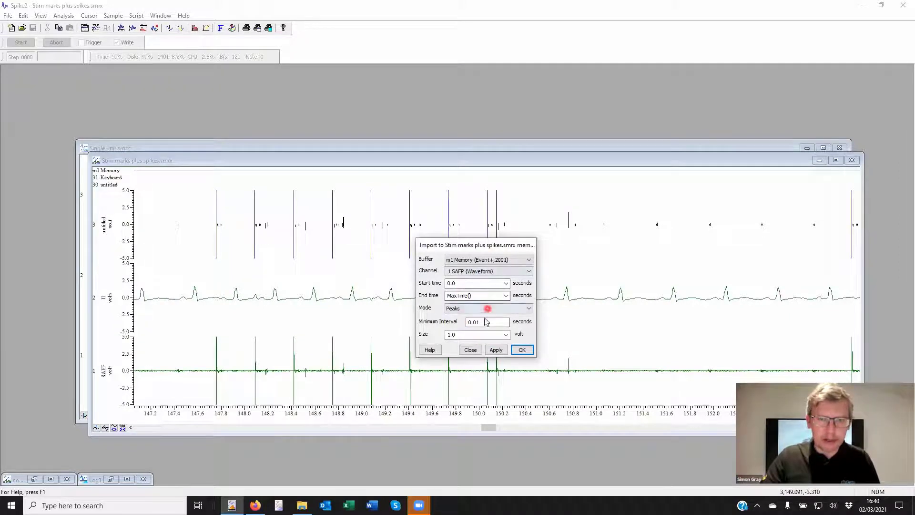
- Import peaks from channel 1 SAFP into memory buffer m1 with size 0.1 volt and minimum interval 0 seconds
click(464, 335)
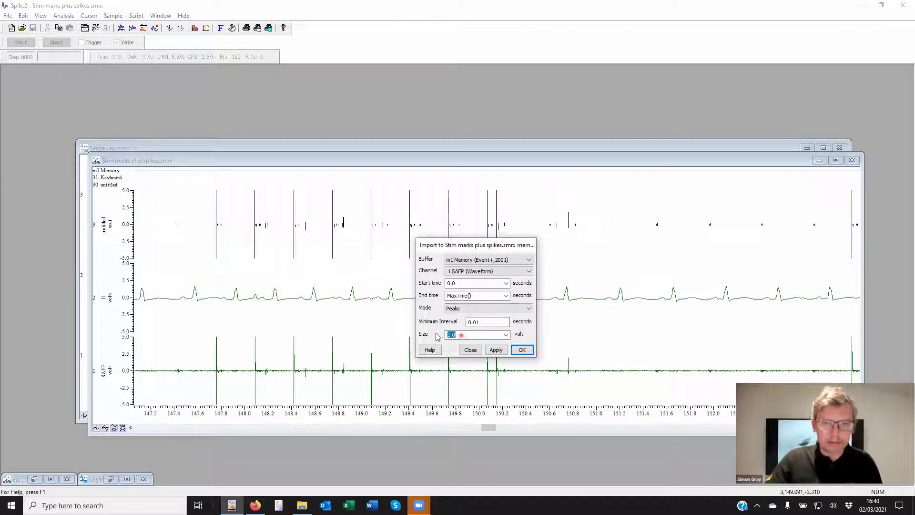
drag(443, 340, 461, 323)
text(0.1)
text(0)
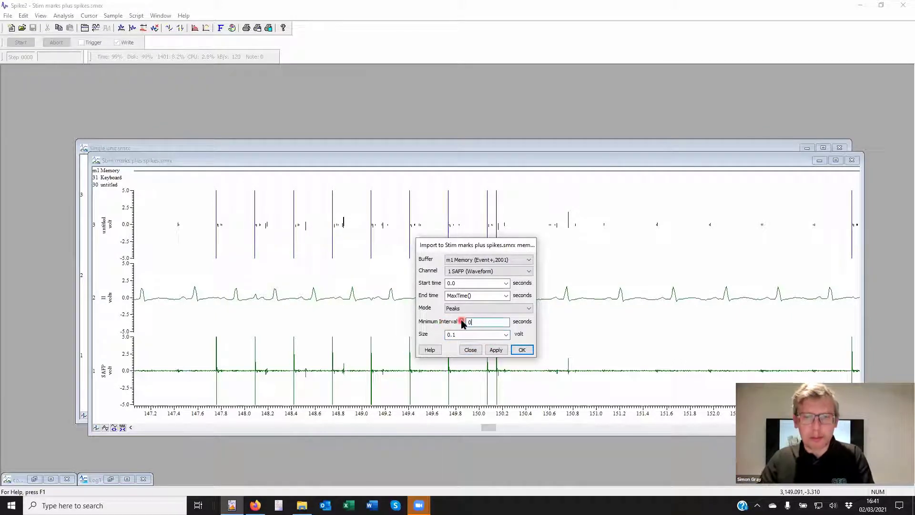
click(496, 349)
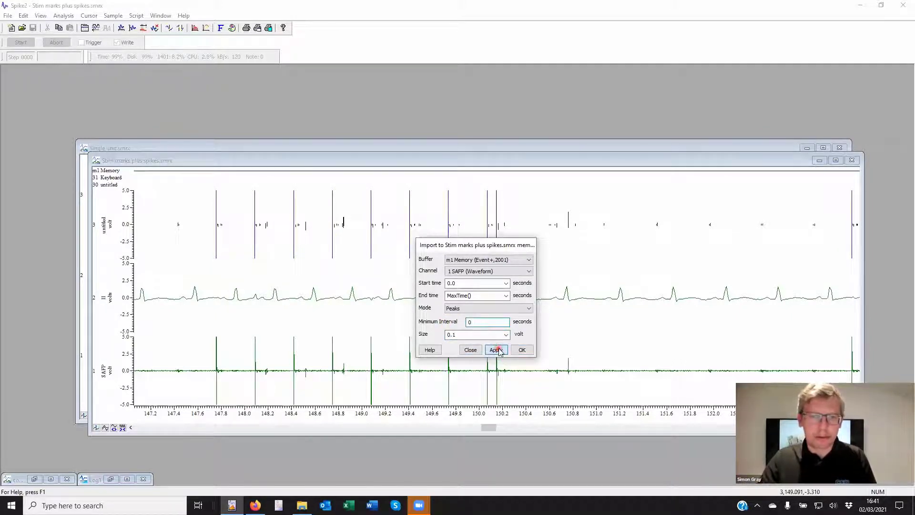
click(531, 352)
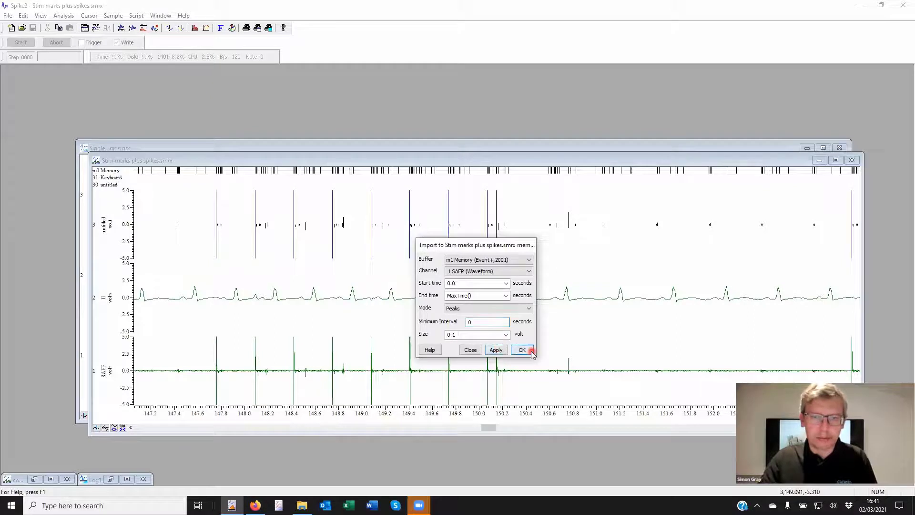
click(214, 186)
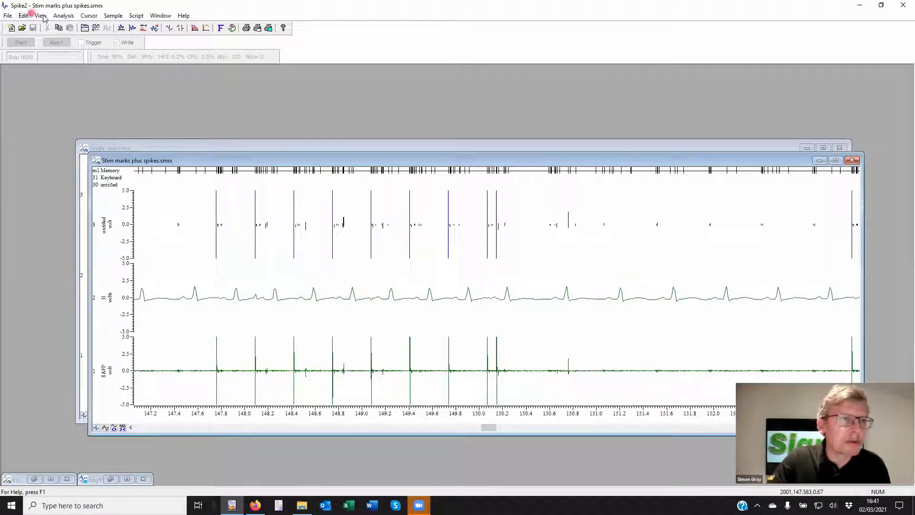
- Run the Extract WM script from the Training sessions folder on waveform 1 SAFP with m1 Memory (Event+) as trigger channel
click(162, 13)
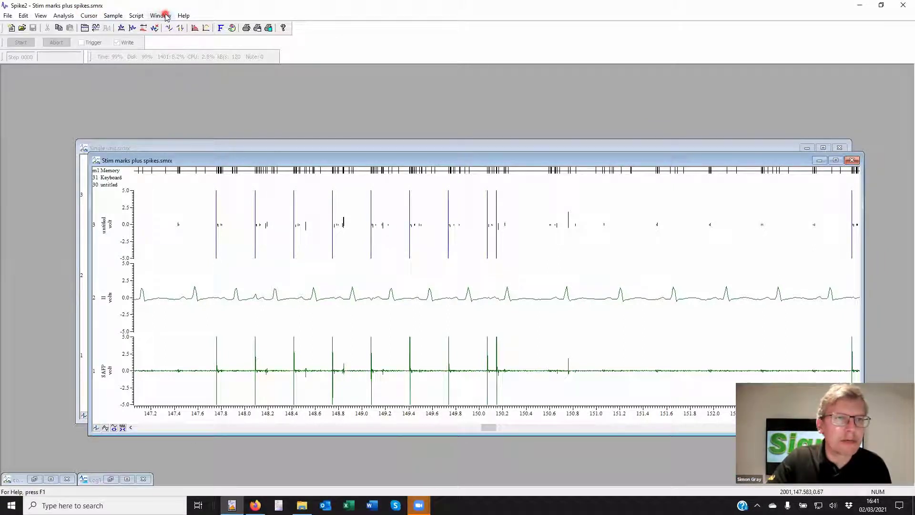
click(136, 15)
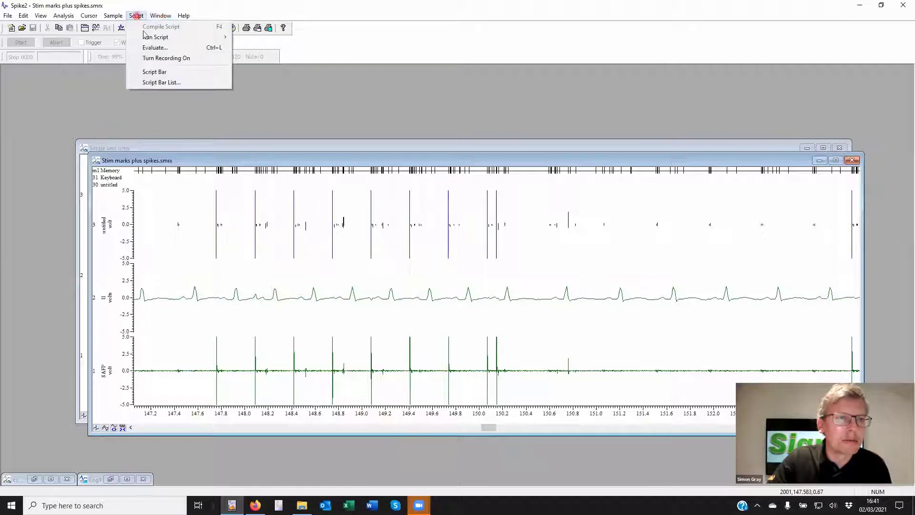
mouse_move(162, 38)
click(253, 36)
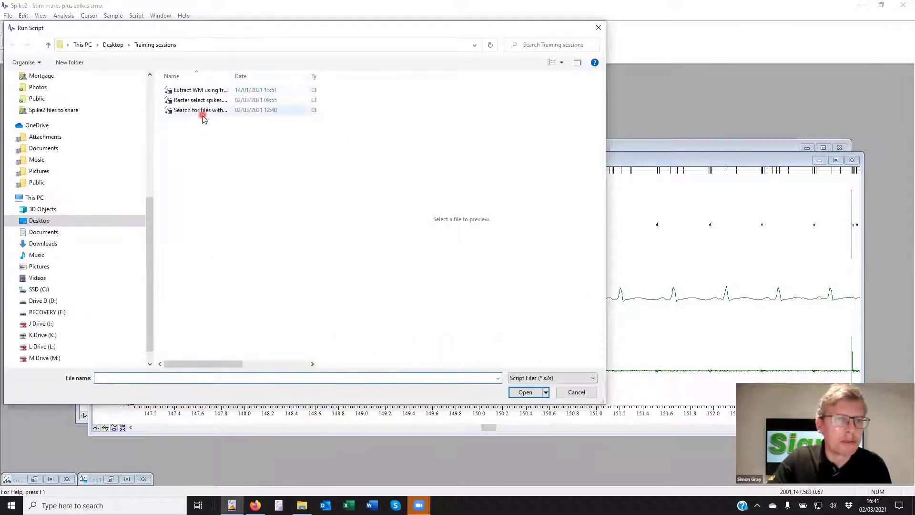
double_click(200, 91)
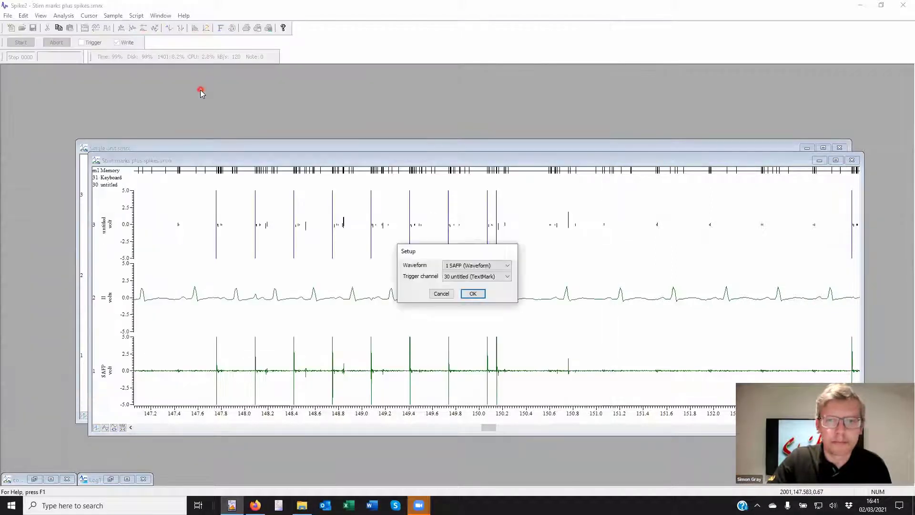
click(487, 277)
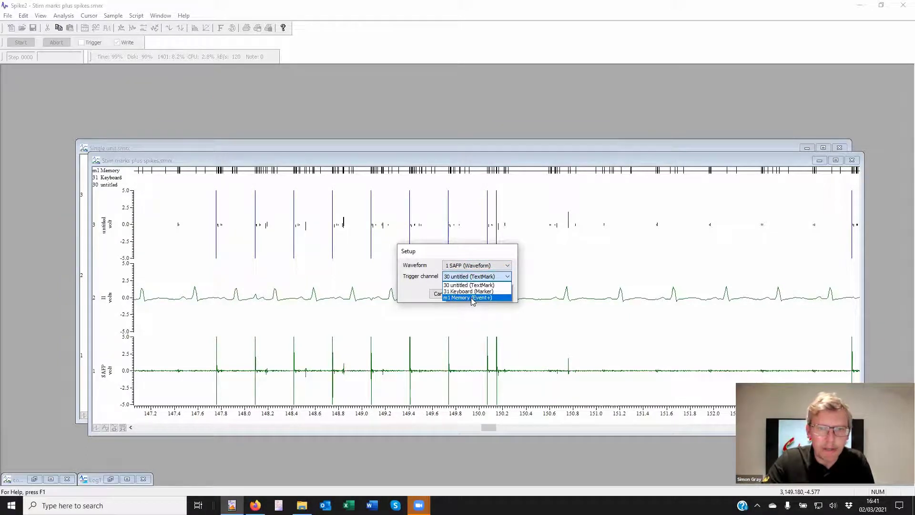
click(471, 297)
click(475, 293)
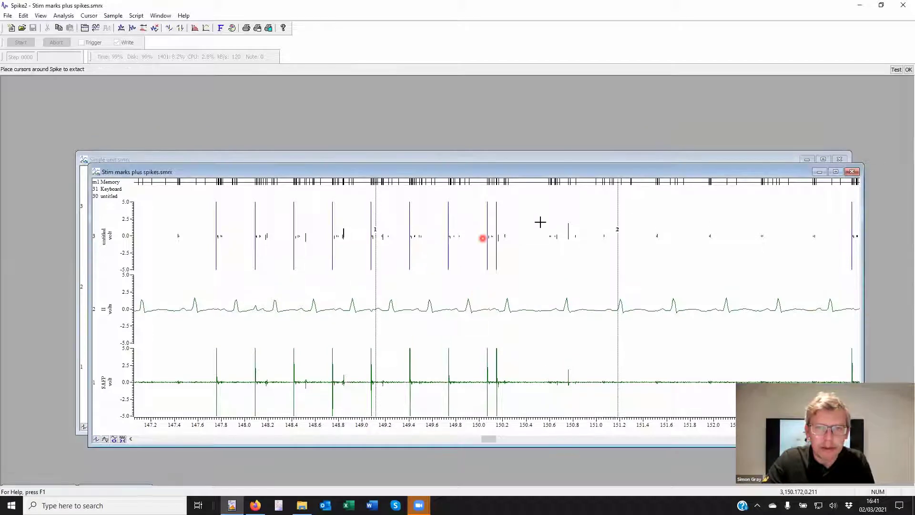
- Place cursors 1 and 2 around the spike at about 149.177 and 149.181 s and extract the wavemarks
drag(617, 247, 390, 265)
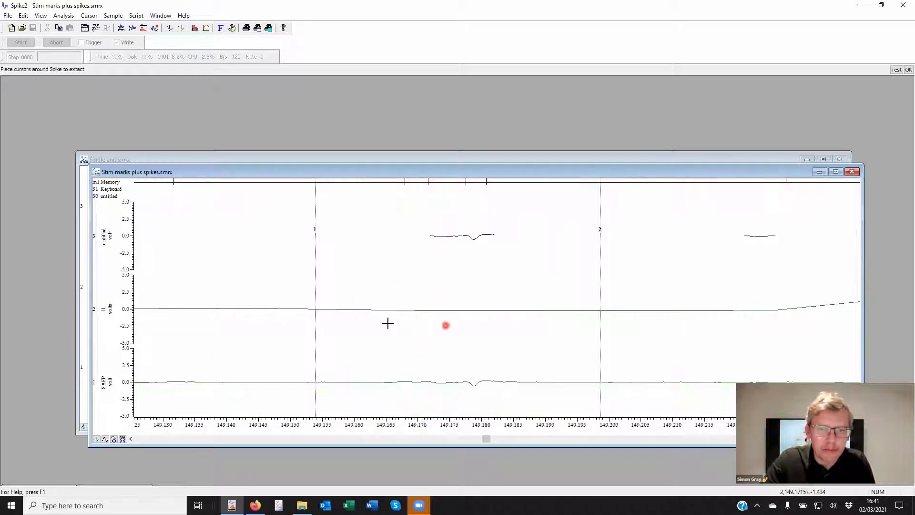
drag(324, 294, 462, 301)
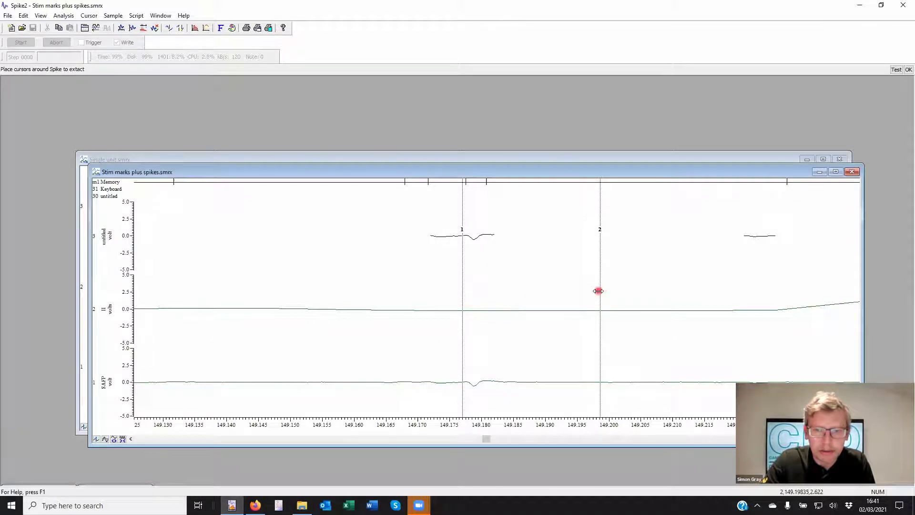
drag(599, 291, 489, 310)
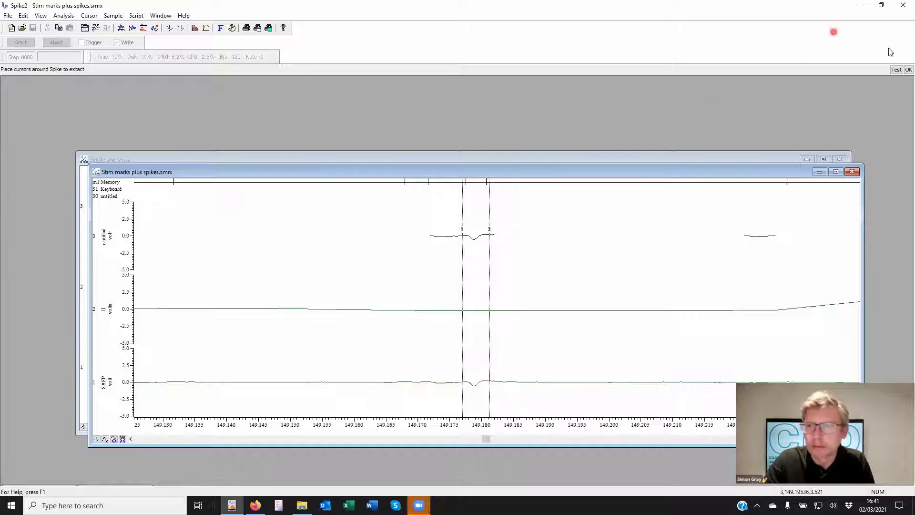
click(900, 71)
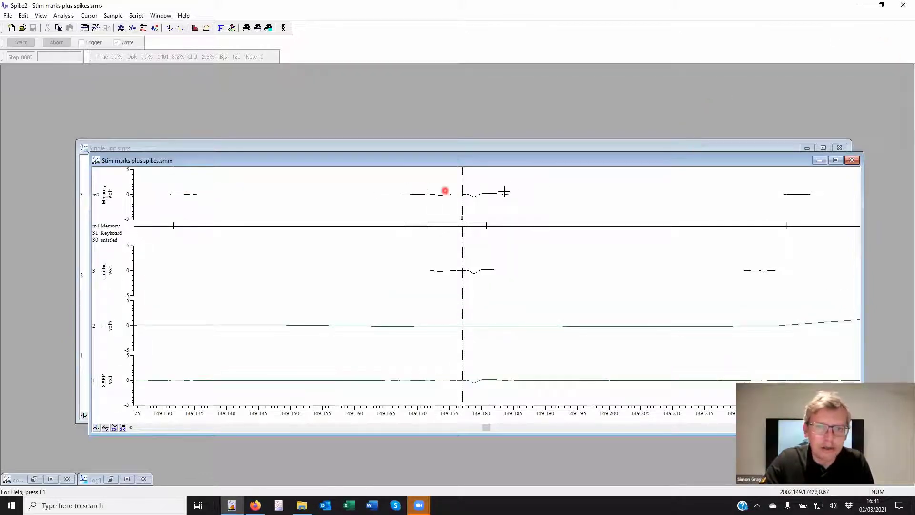
- Set the draw mode of channel m2 Memory to WaveMark and check the marker codes above the spikes
right_click(437, 195)
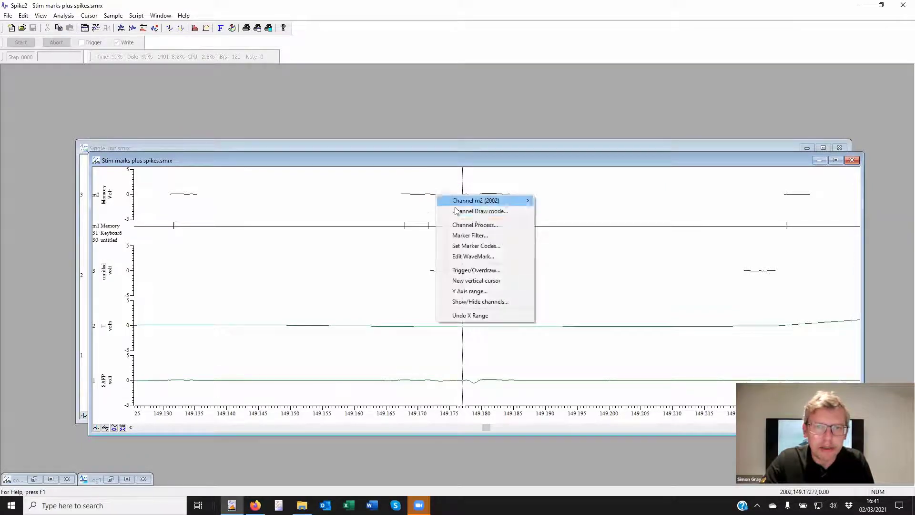
click(460, 208)
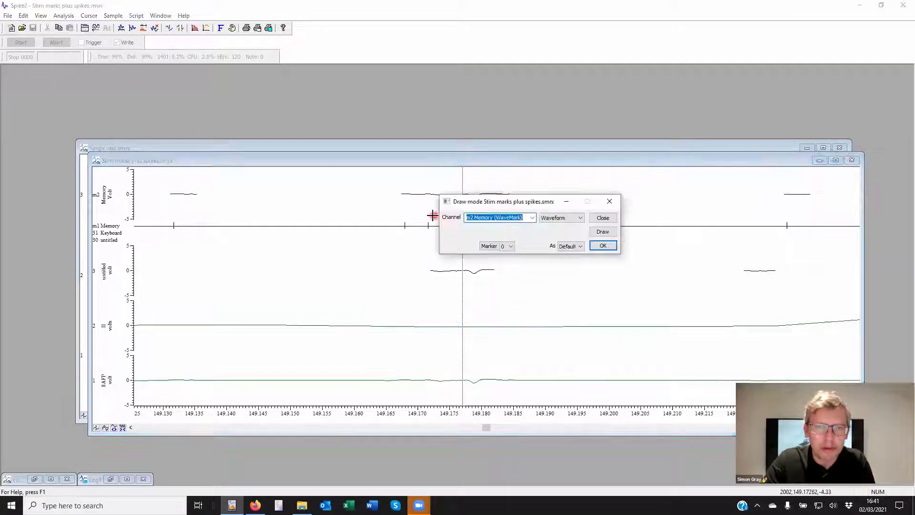
click(562, 217)
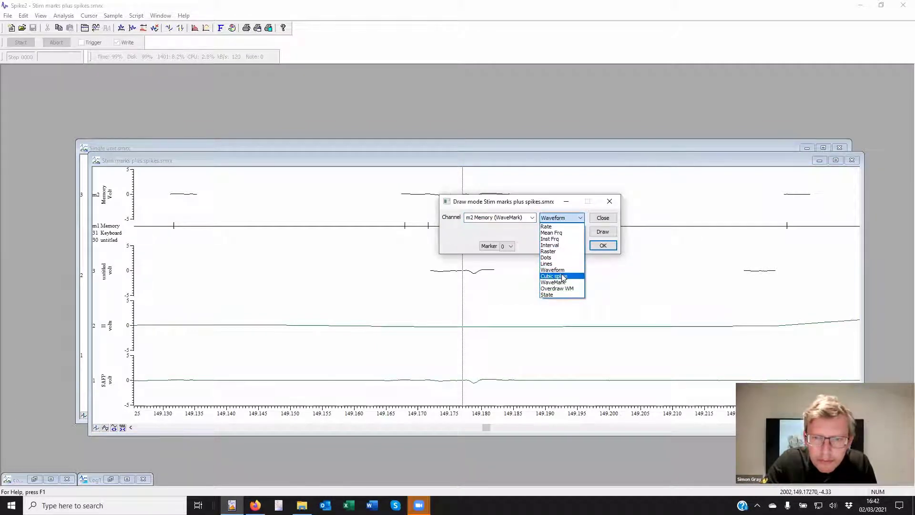
click(564, 282)
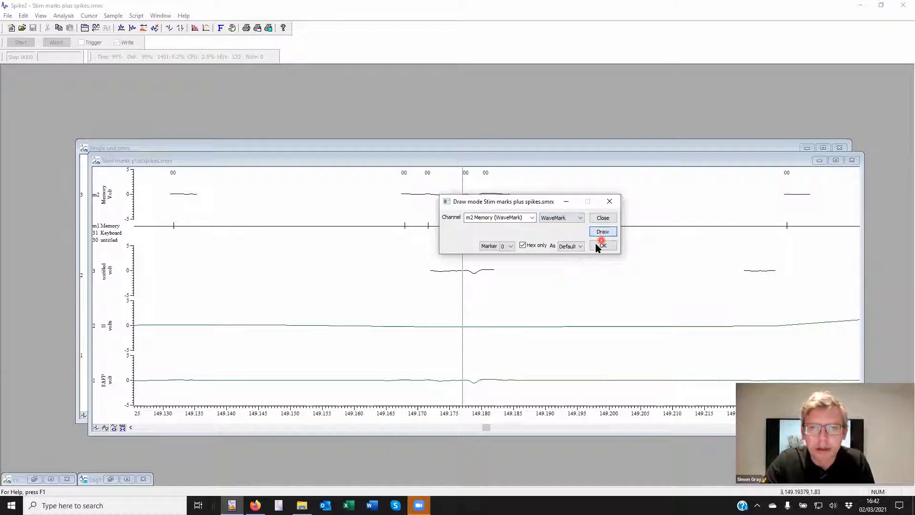
click(600, 245)
click(400, 172)
click(427, 172)
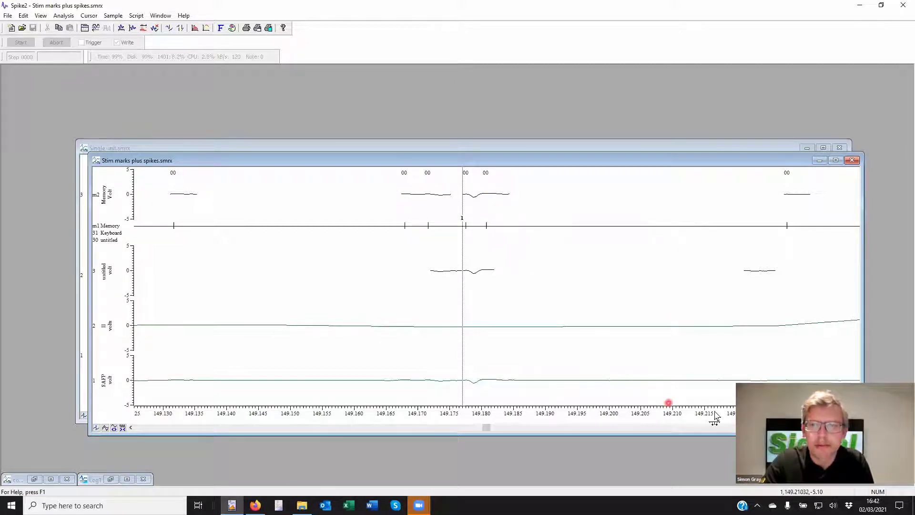
- Set the draw mode of channel m2 Memory to Overdraw WM over a time range of about 148.4 to 150 s
drag(706, 408, 518, 409)
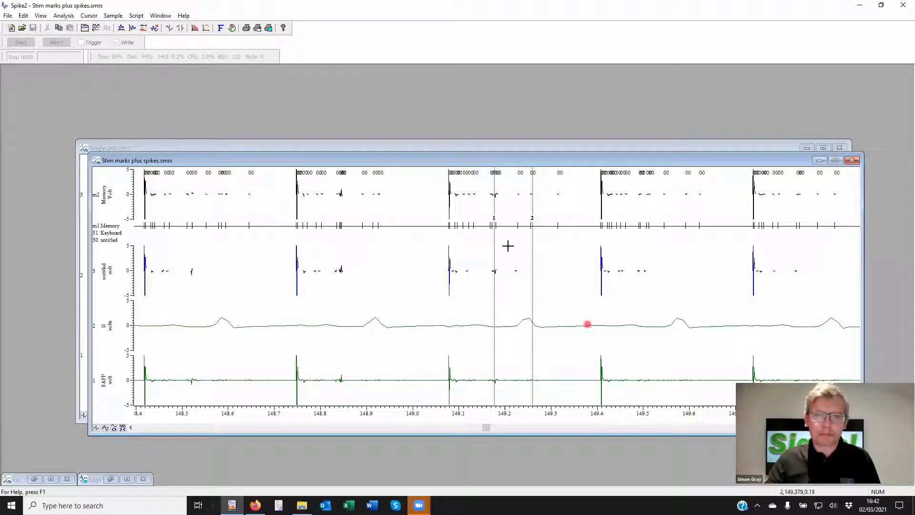
right_click(460, 195)
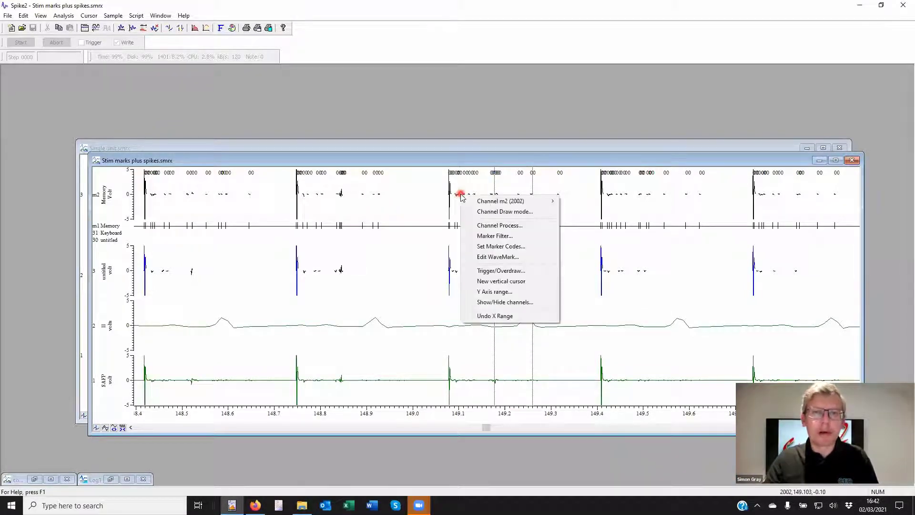
click(516, 216)
click(587, 218)
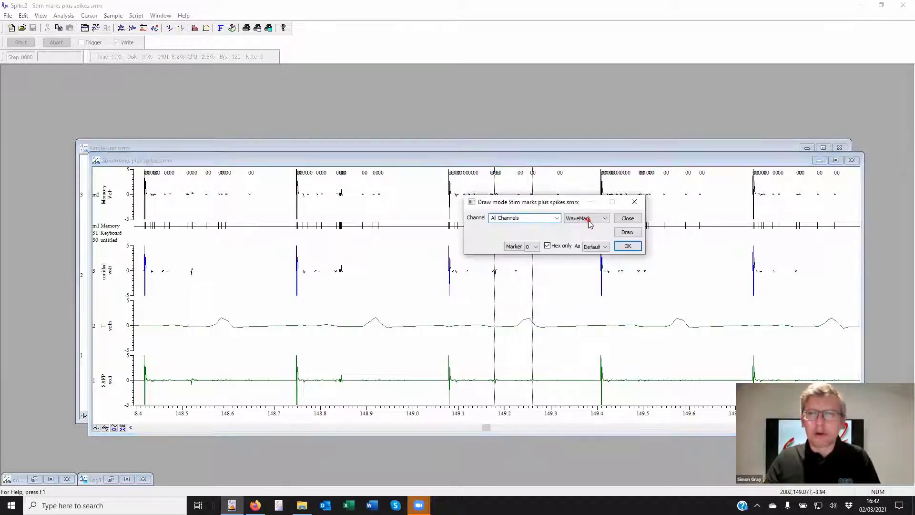
click(582, 288)
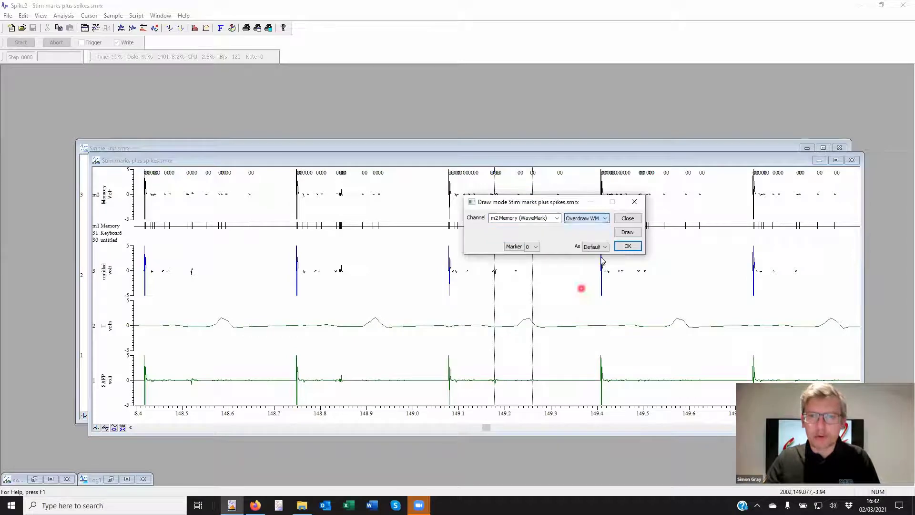
click(626, 233)
click(628, 246)
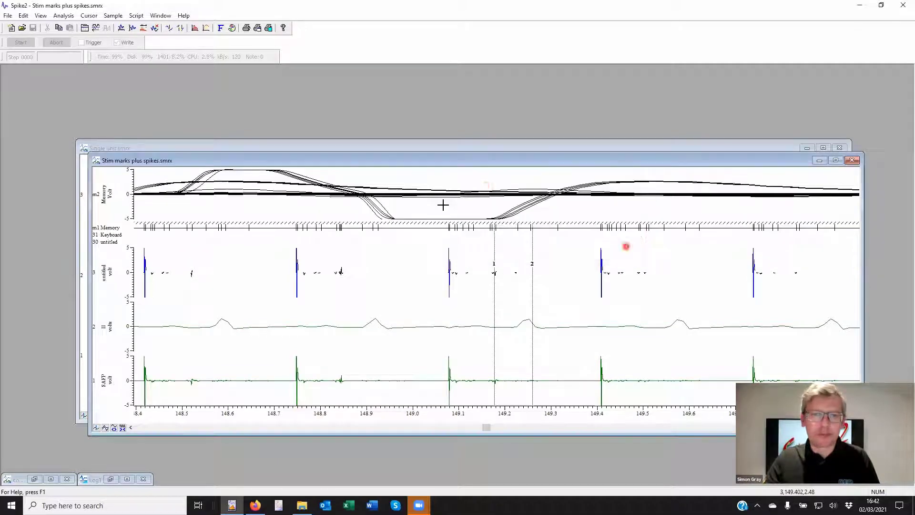
- Enlarge channel m2 to fill the whole view and widen its Y axis to about -6 to 6 volts
click(402, 200)
double_click(402, 200)
click(190, 300)
click(126, 193)
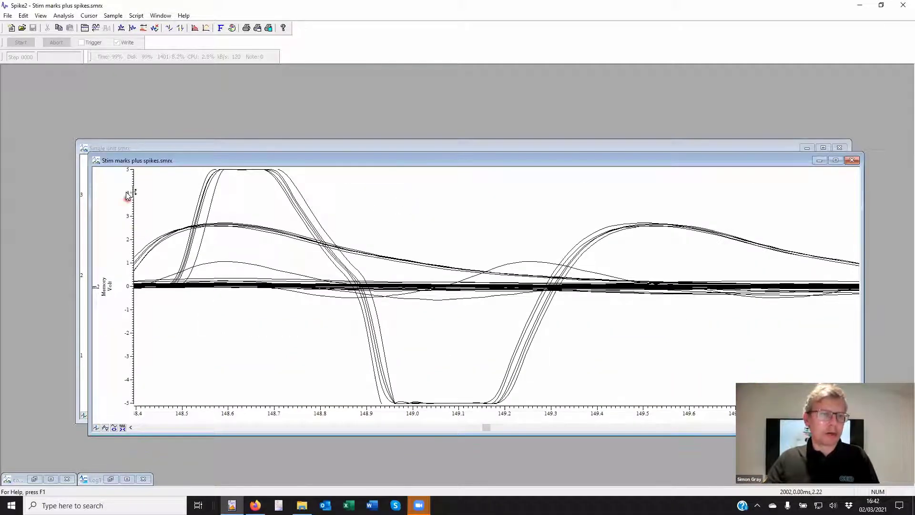
drag(133, 206, 133, 208)
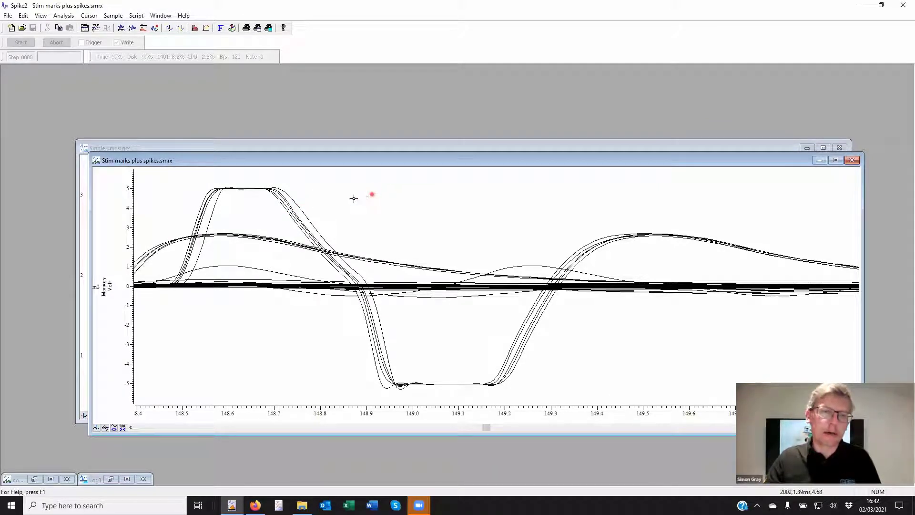
- Select the overdrawn large stimulus traces on channel m2 with a line across them and set their first marker code to FF
drag(354, 198, 267, 213)
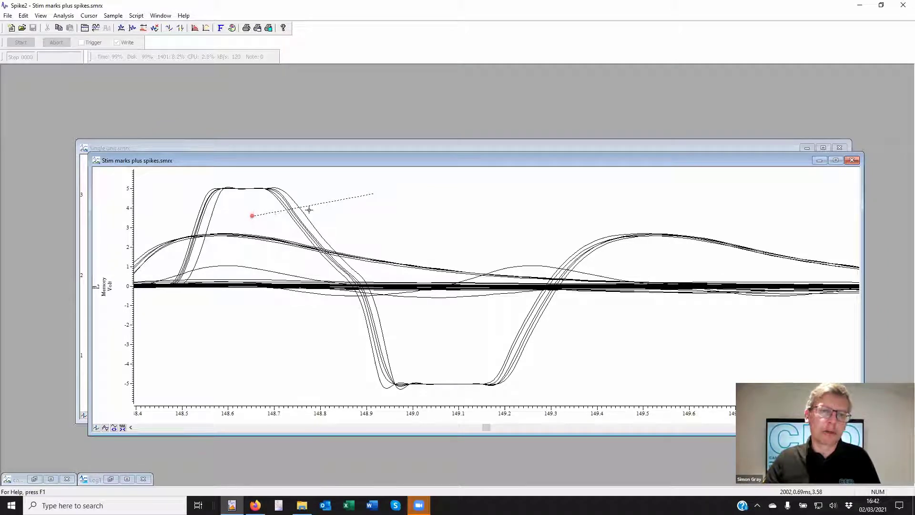
drag(309, 209, 386, 182)
click(246, 217)
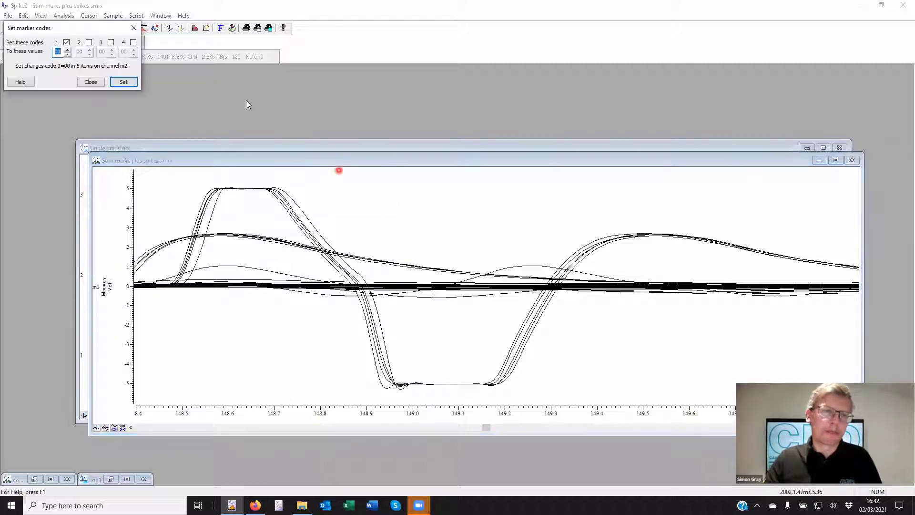
drag(88, 30, 519, 140)
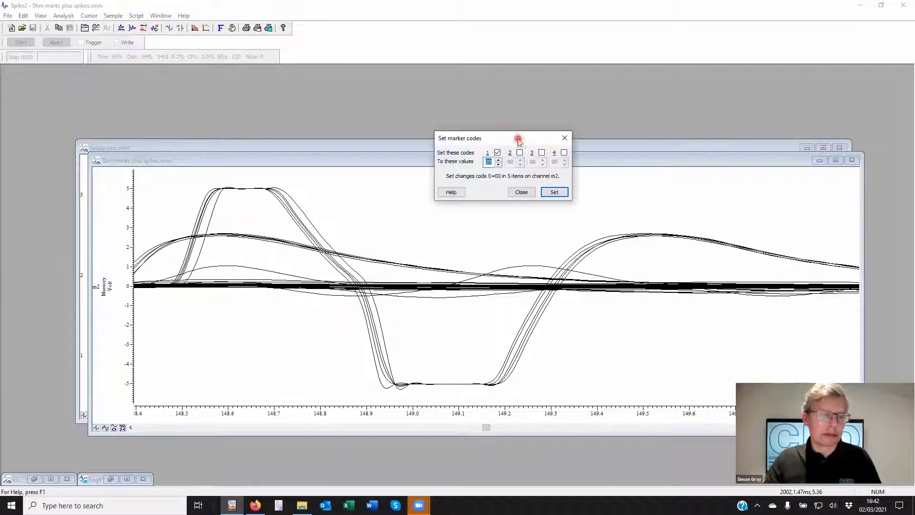
click(487, 158)
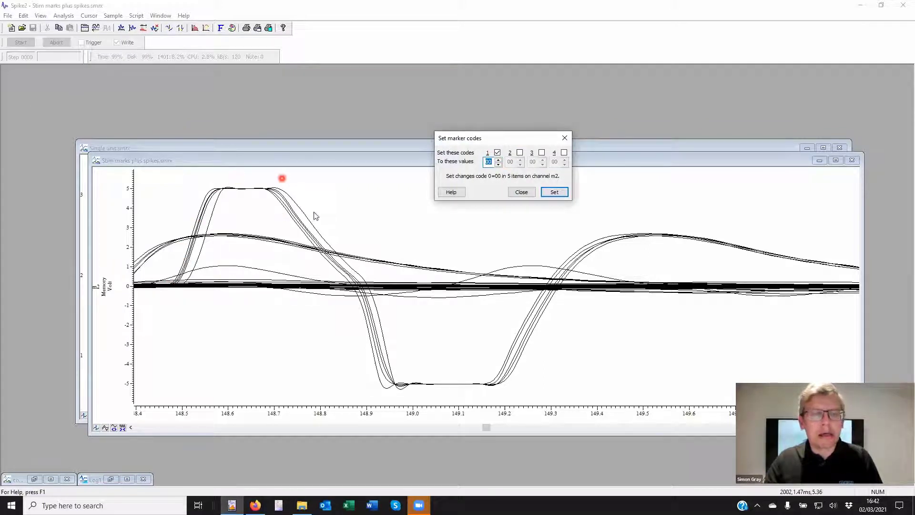
click(499, 164)
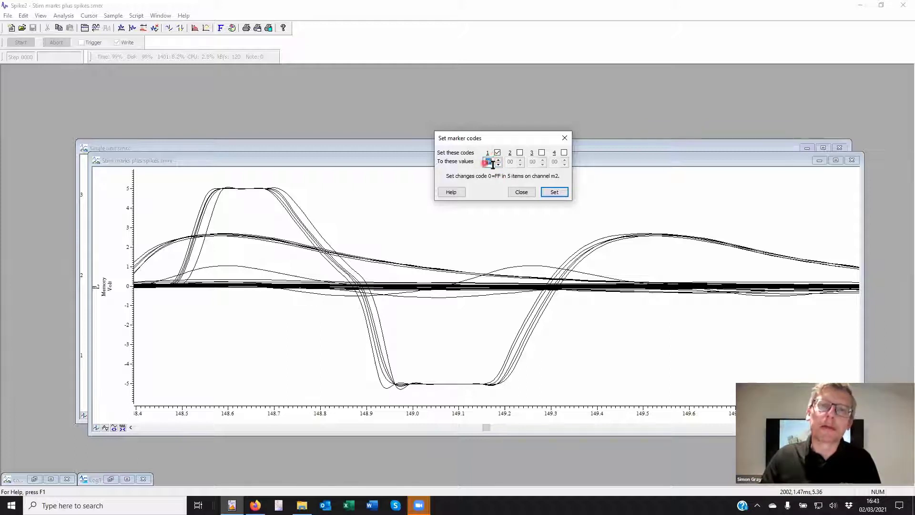
click(488, 162)
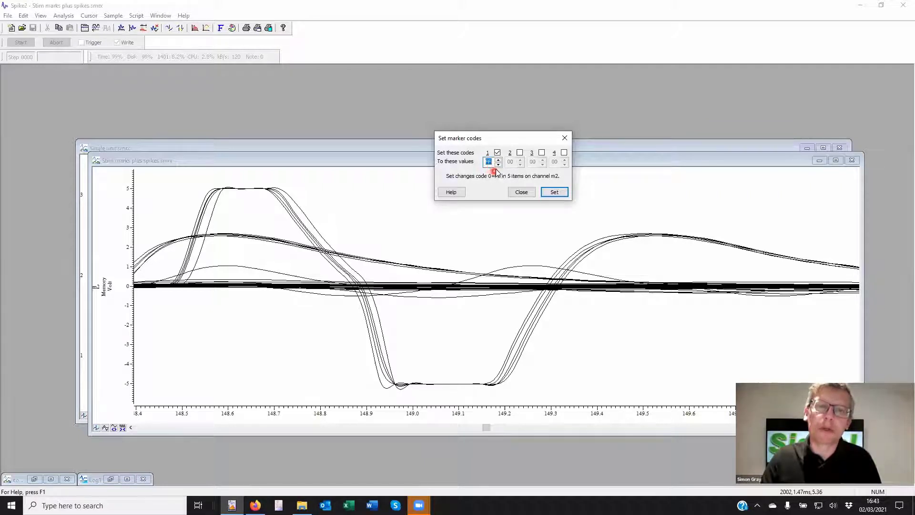
click(555, 192)
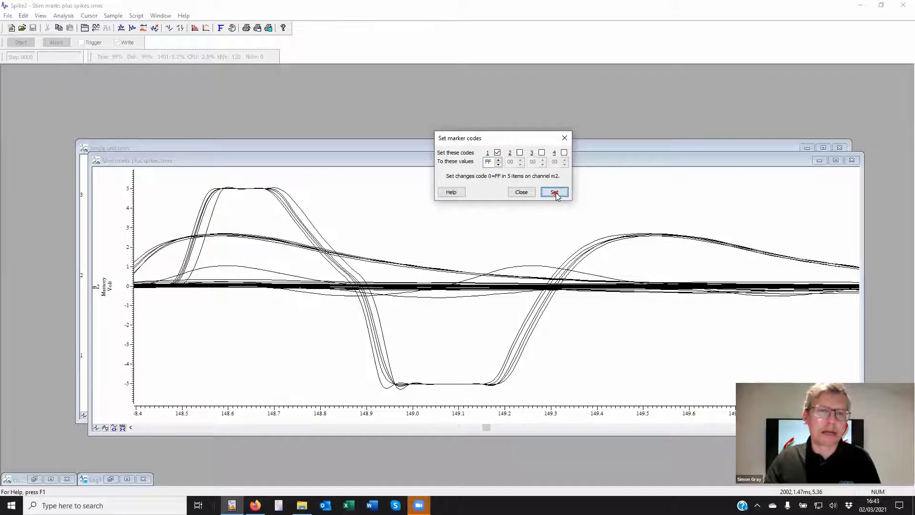
click(248, 218)
click(207, 211)
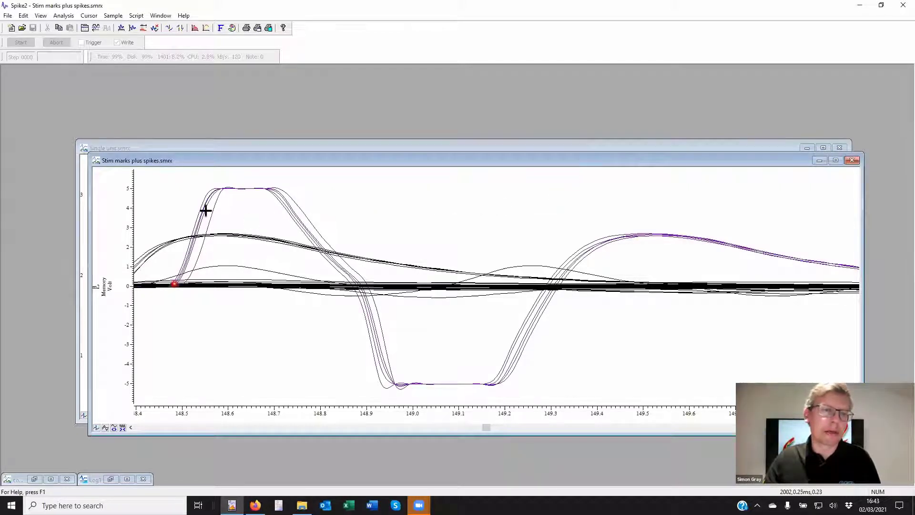
- Exclude marker code FF from channel m2 Memory with the marker filter so the stimulus traces are hidden
click(363, 325)
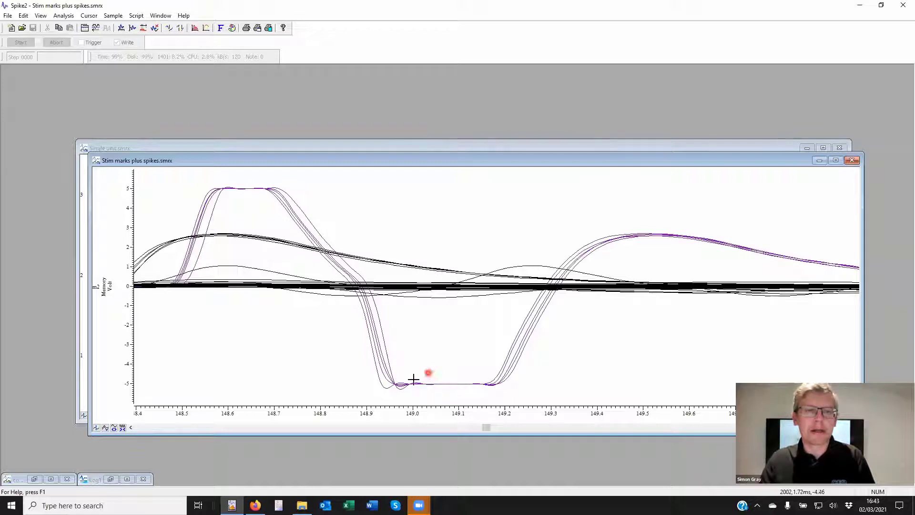
right_click(355, 223)
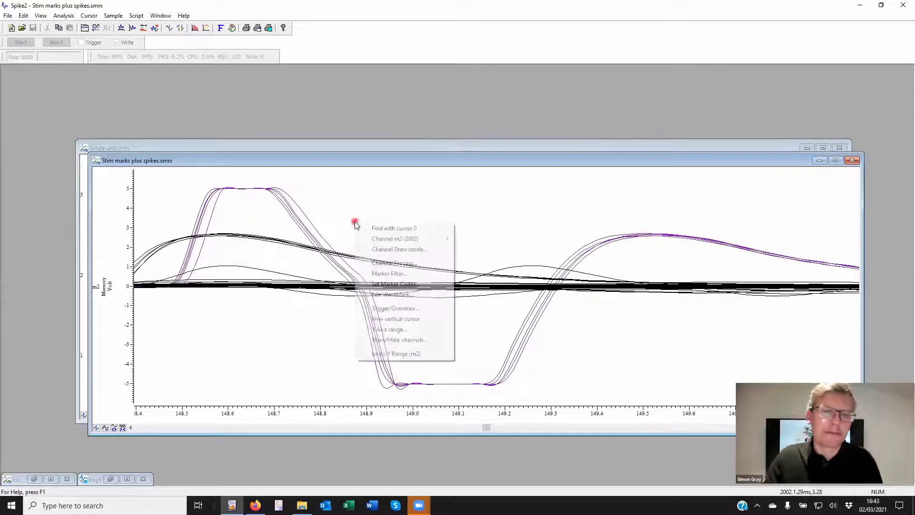
click(411, 274)
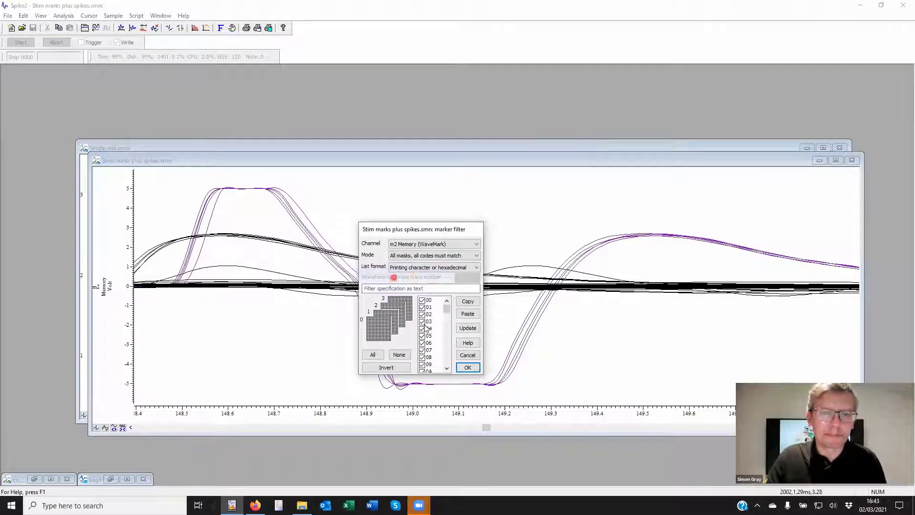
click(447, 310)
drag(447, 358, 447, 365)
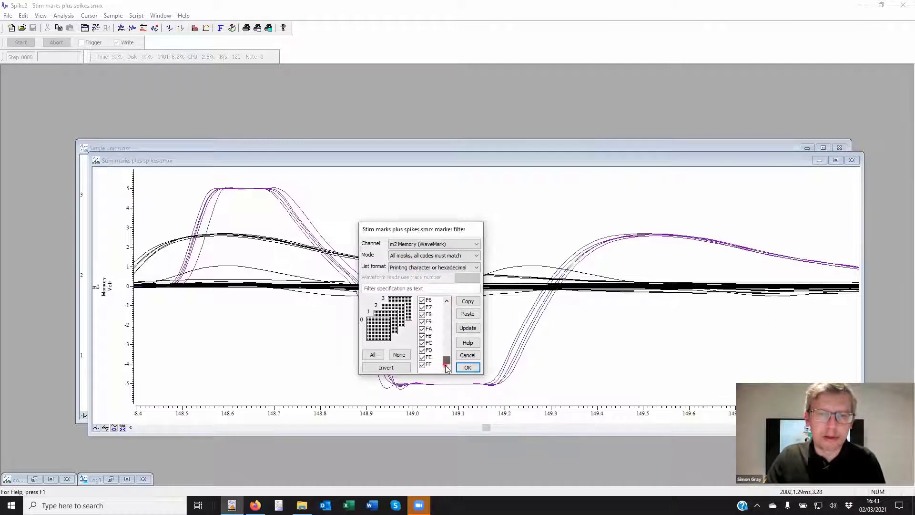
click(432, 366)
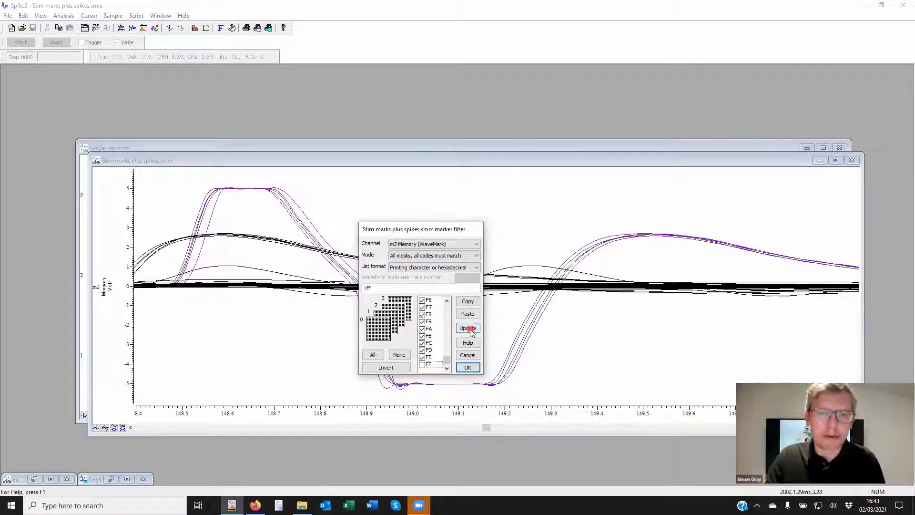
click(467, 328)
click(468, 367)
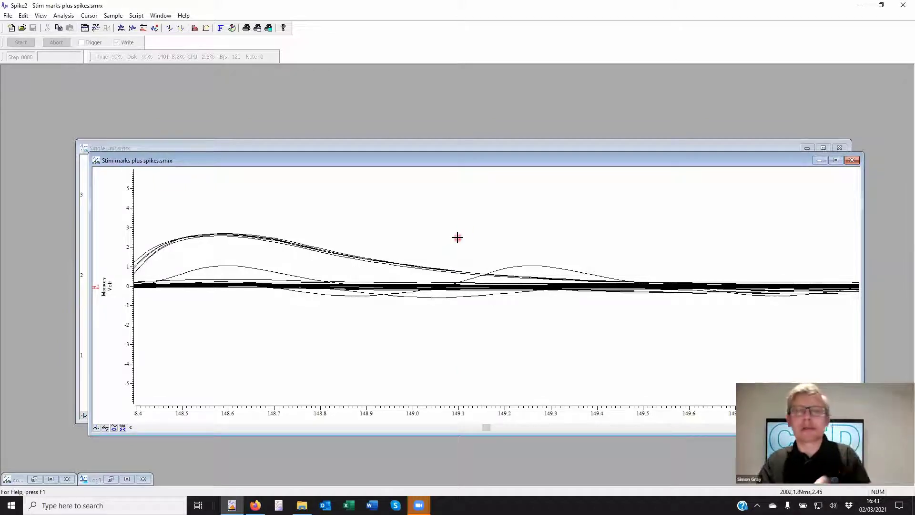
click(500, 223)
click(449, 264)
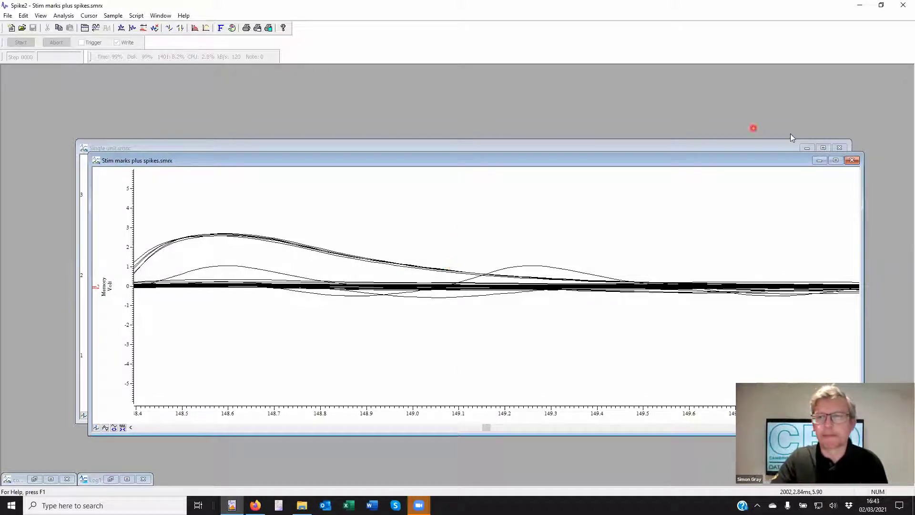
- Close Stim marks plus spikes.smrx, accepting the loss of its memory channel data
click(857, 161)
click(595, 237)
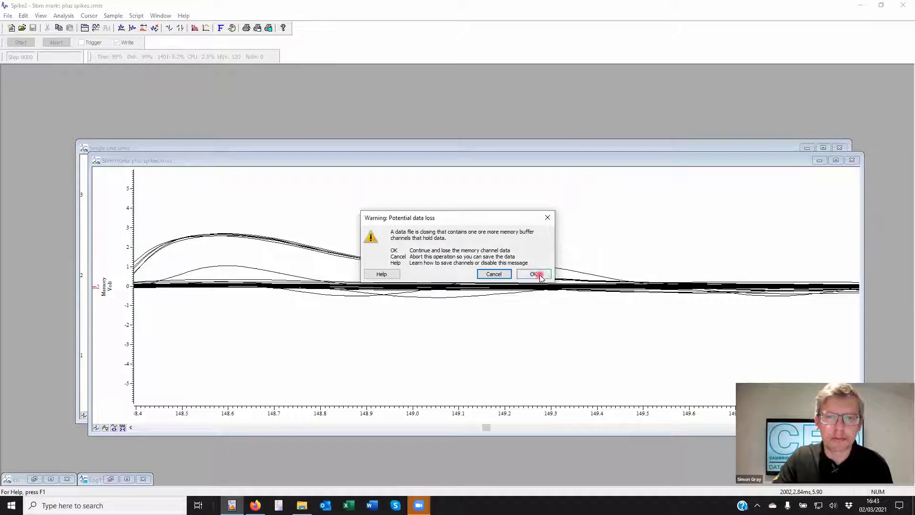
click(534, 274)
click(357, 259)
click(102, 127)
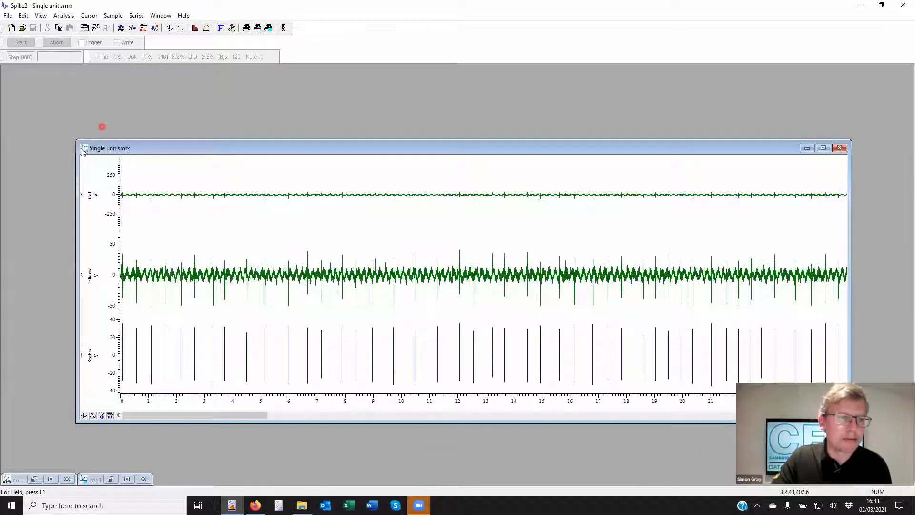
- Open drug.smrx from the Training sessions folder and enlarge channel 2 nw-3 to fill the whole view
click(21, 27)
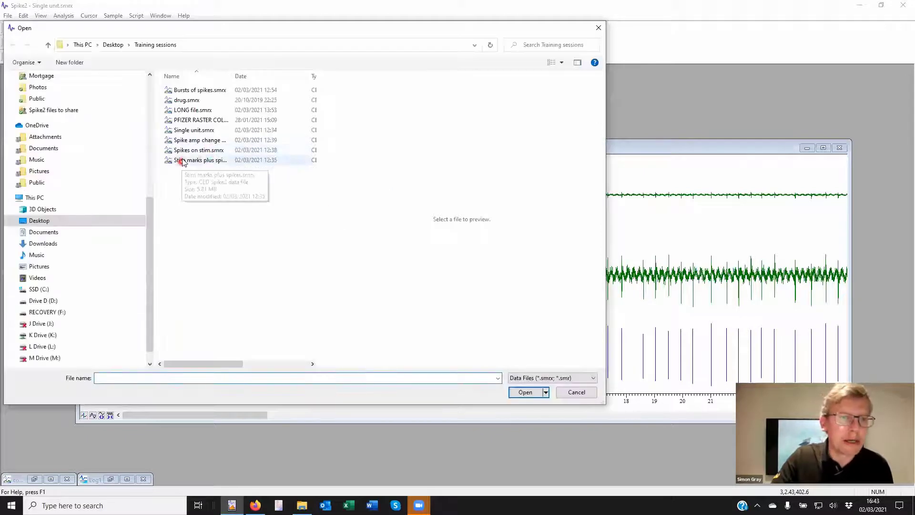
double_click(185, 100)
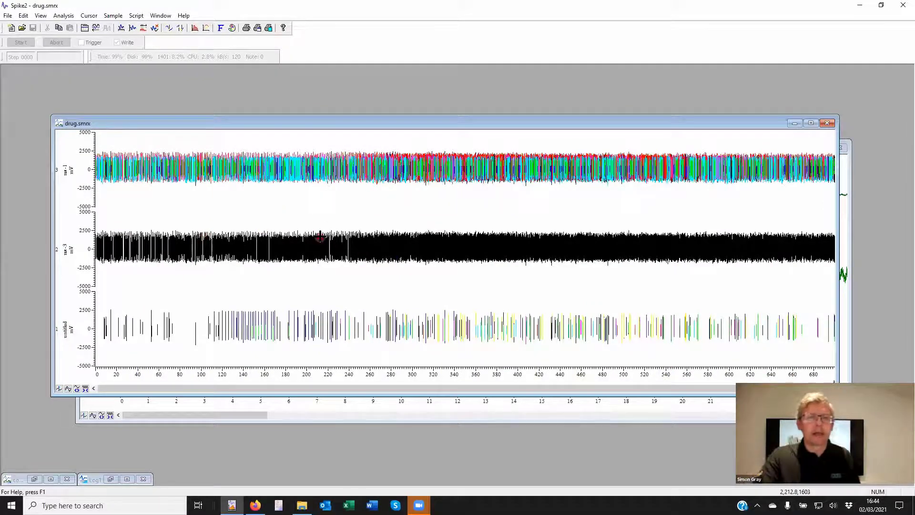
double_click(322, 236)
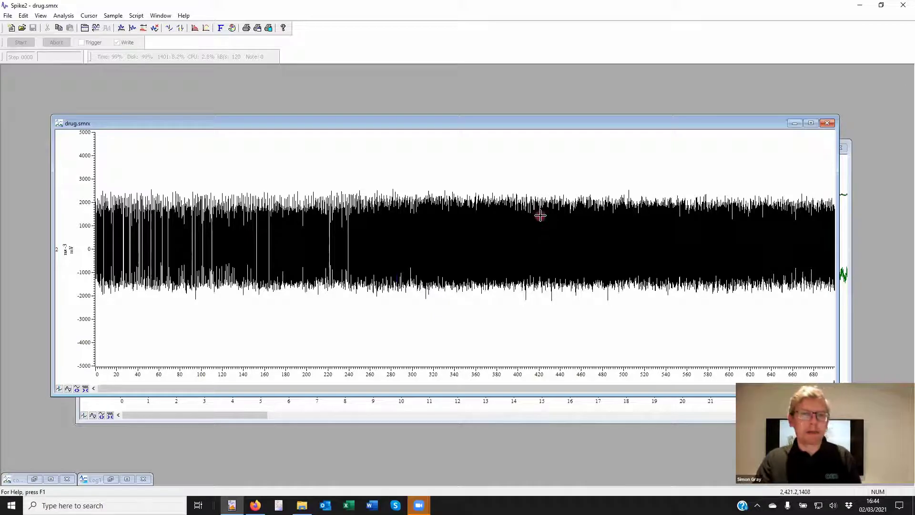
- Open channel 2 nw-3 for WaveMark editing and move the editing window above most of the data view
right_click(474, 208)
click(526, 268)
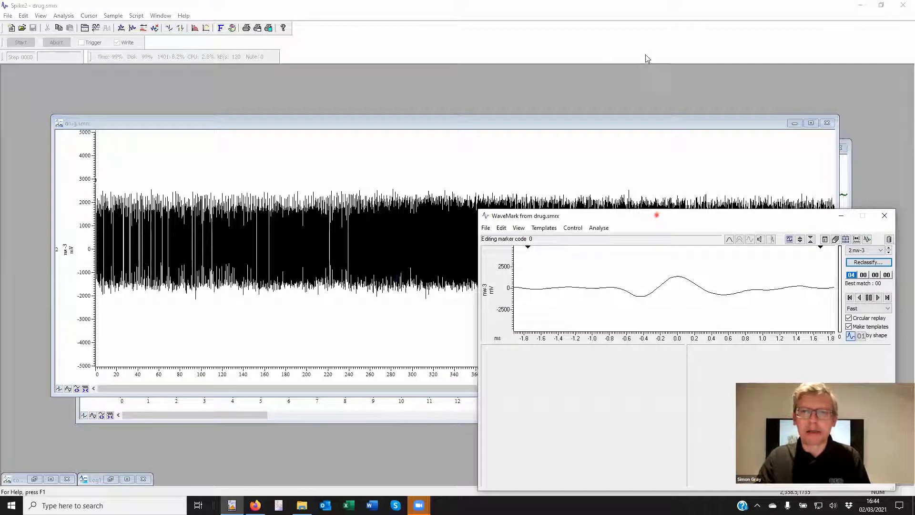
drag(657, 215, 570, 39)
- Try building templates automatically by replaying the channel's spikes forward, and clear the resulting templates
click(792, 122)
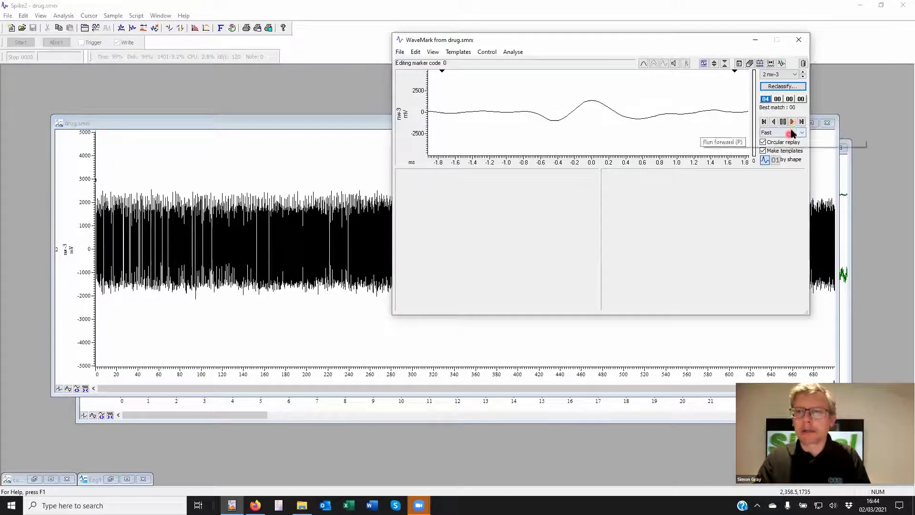
click(793, 122)
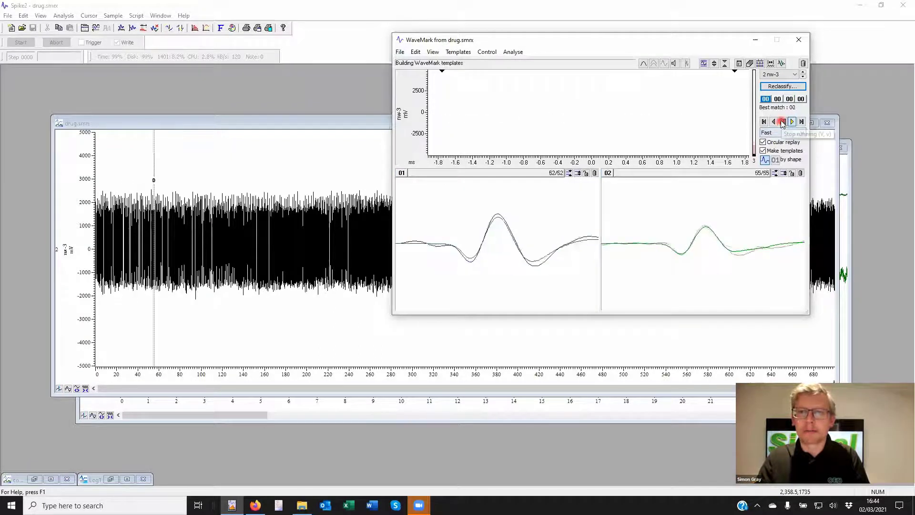
click(781, 122)
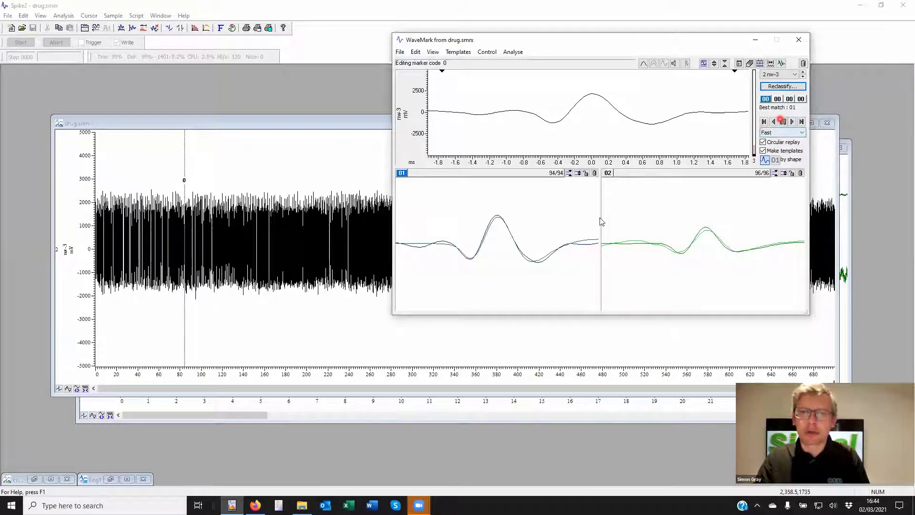
click(596, 173)
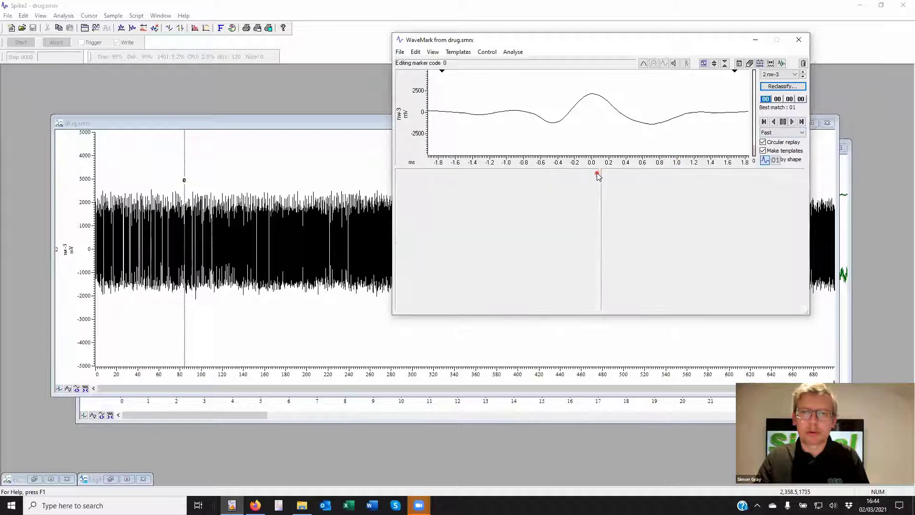
- Turn off automatic template making and move cursor 0 to the spike at about 180 s
click(763, 150)
click(743, 178)
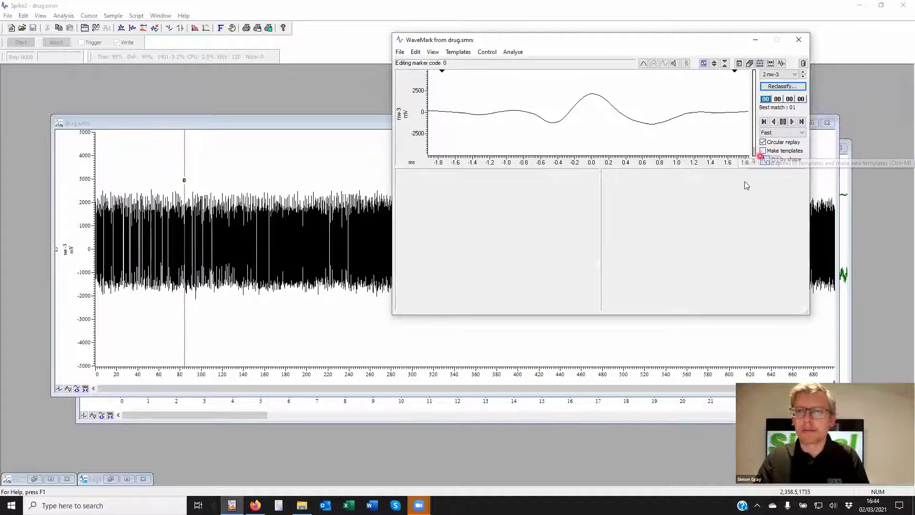
click(186, 156)
drag(226, 156, 286, 151)
click(443, 74)
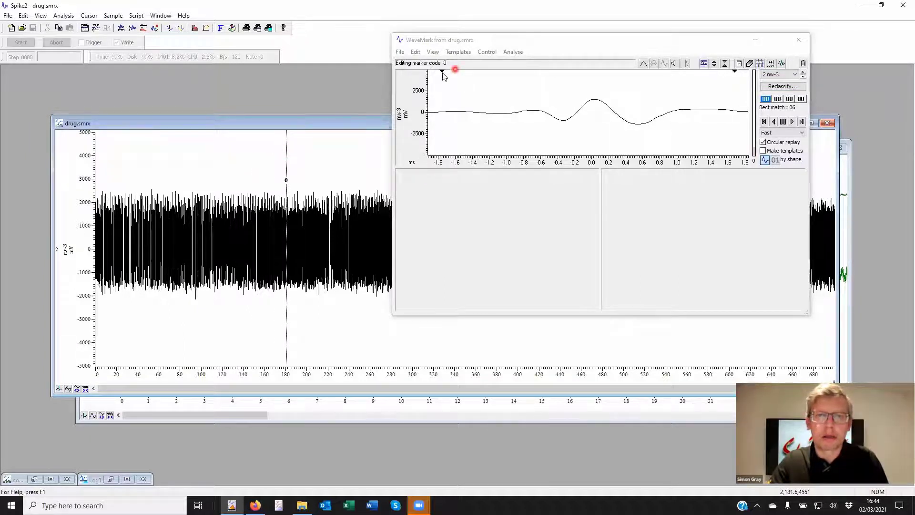
- Narrow the template region to about -0.6 to 1.0 ms and create template 01 from the current spike
mouse_move(442, 72)
mouse_down()
mouse_move(552, 71)
mouse_move(537, 71)
mouse_up()
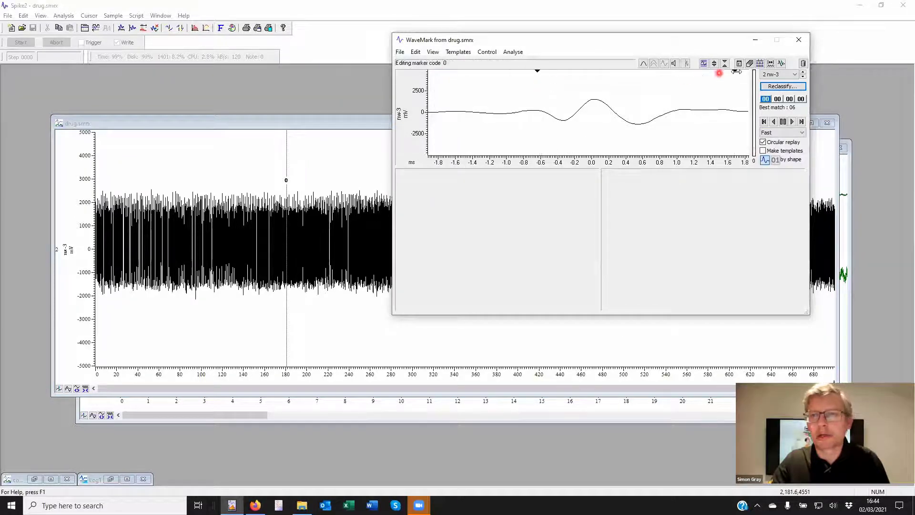
mouse_move(736, 70)
mouse_down()
mouse_move(659, 73)
mouse_move(680, 81)
mouse_up()
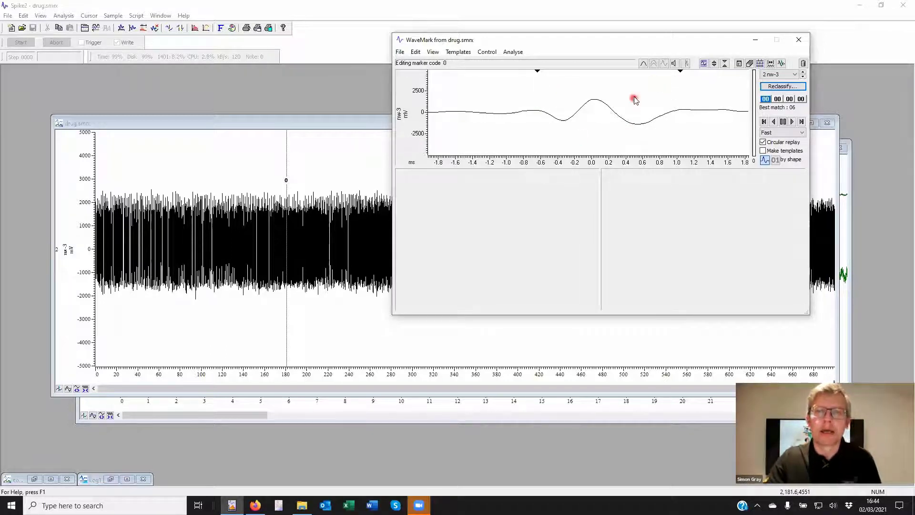
mouse_move(636, 98)
mouse_down()
mouse_move(526, 217)
mouse_move(529, 208)
mouse_up()
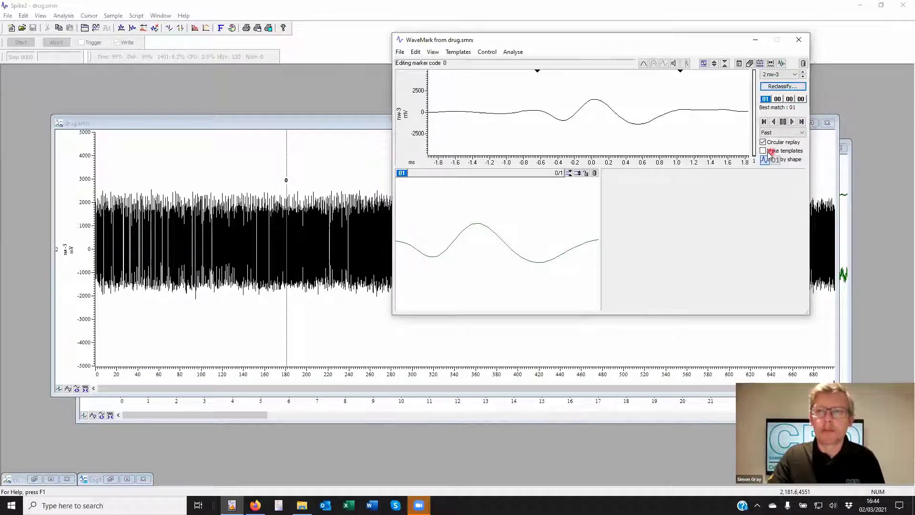
- Fast reclassify all WaveMark data on channel 2 nw-3 against template 01 and check the time range for templates
click(782, 86)
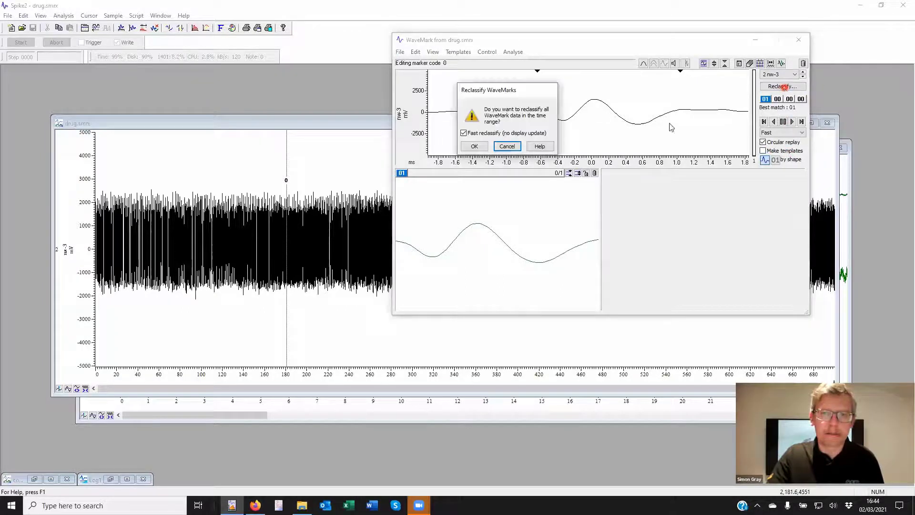
click(475, 146)
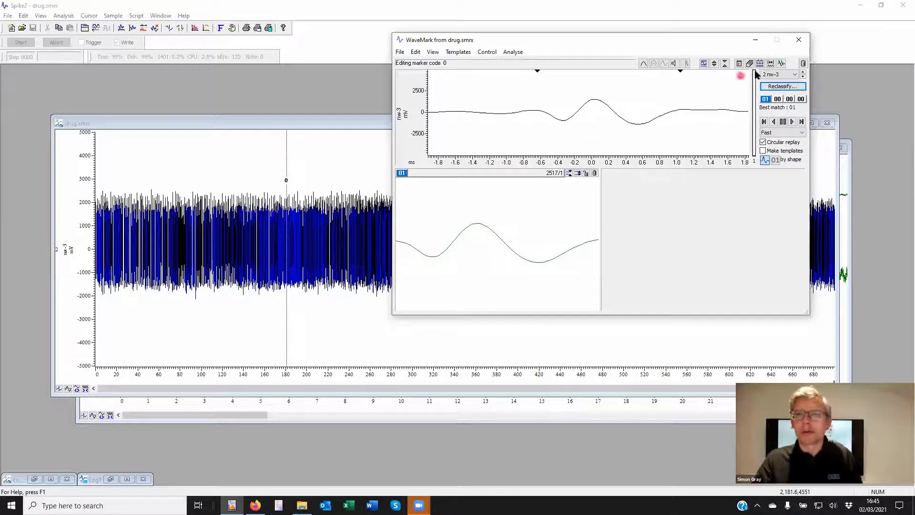
click(771, 63)
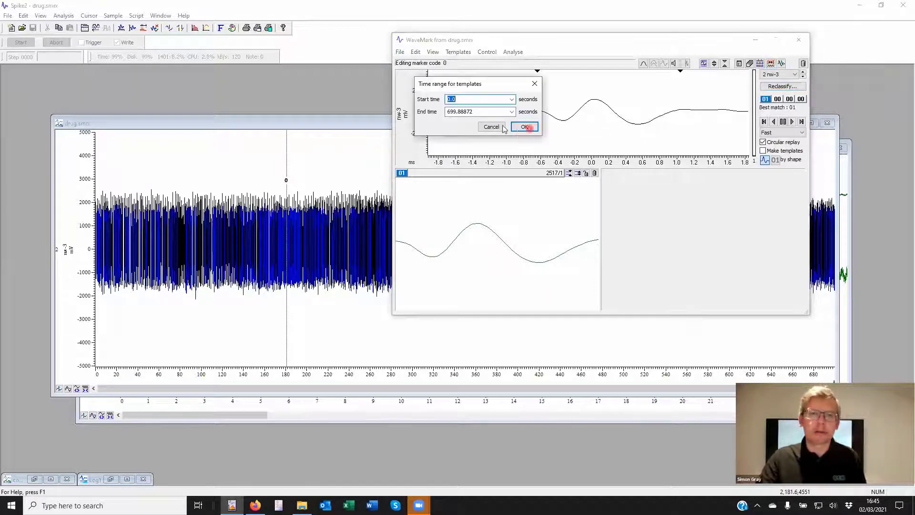
click(492, 127)
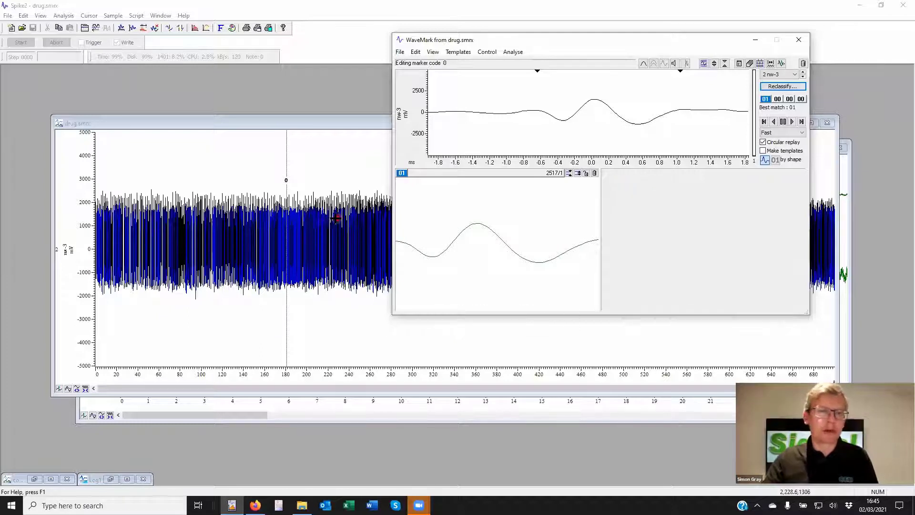
- Exclude marker code 01 from channel 2 nw-3 with the marker filter and move the filter dialog clear of the data
right_click(331, 179)
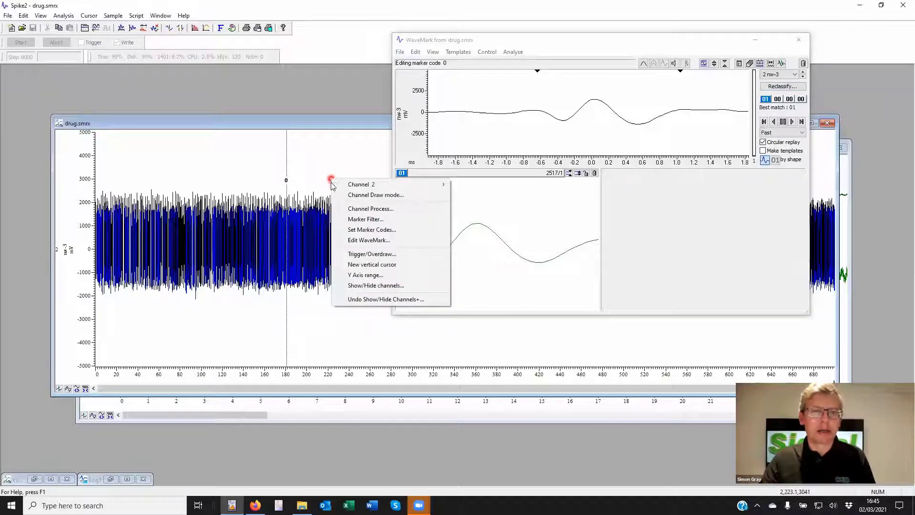
click(364, 218)
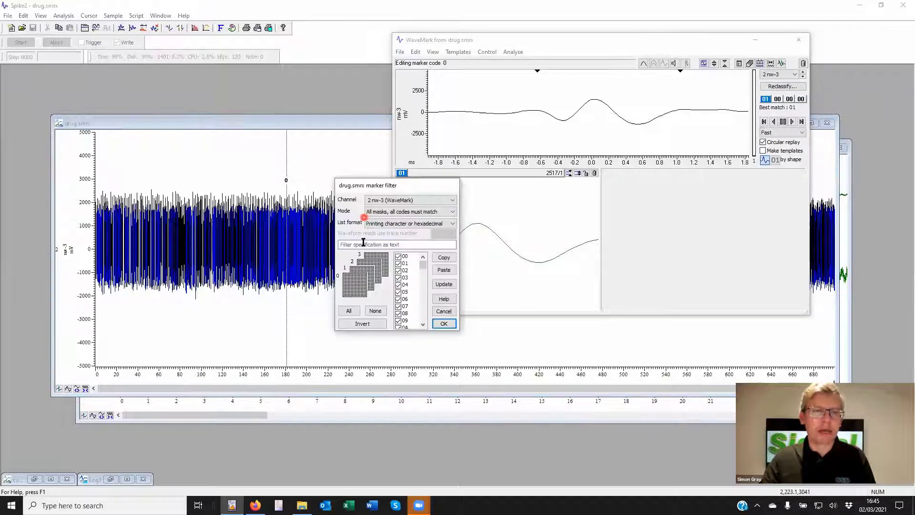
click(399, 264)
click(447, 284)
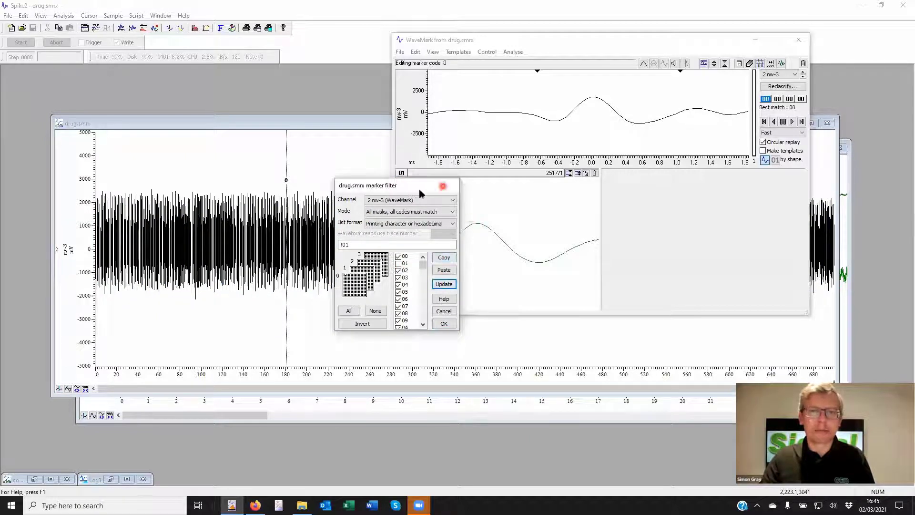
drag(409, 185, 168, 15)
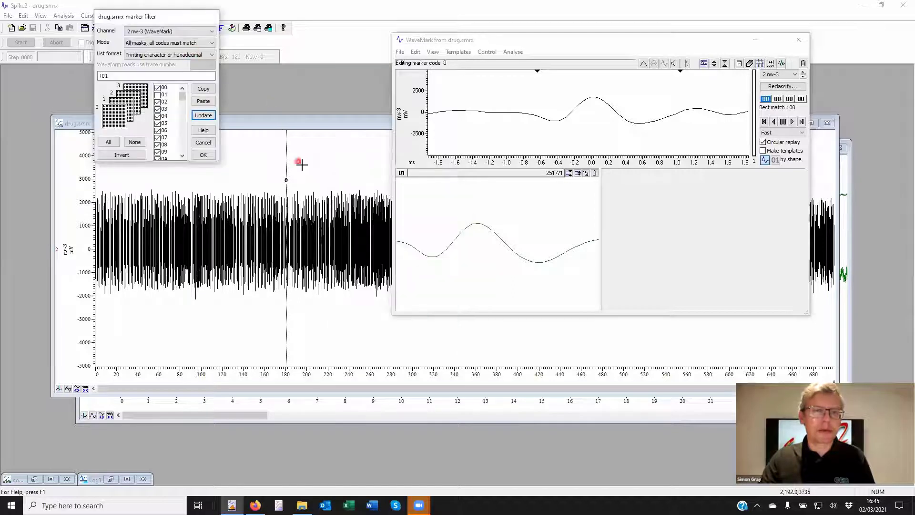
- Move cursor 0 to about 225 s, pick a smaller unclassified spike and create template 02 from it
drag(287, 162, 333, 161)
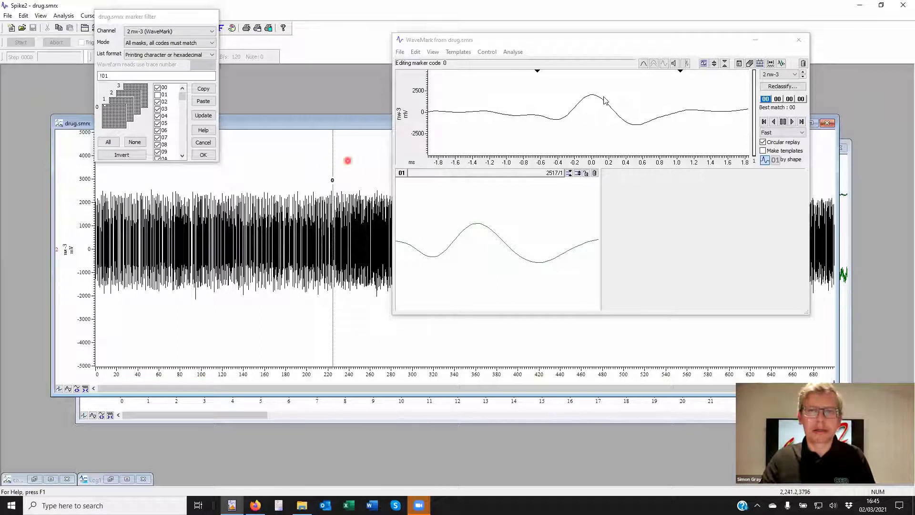
mouse_move(603, 112)
mouse_down()
mouse_move(477, 241)
mouse_move(505, 256)
mouse_move(576, 123)
mouse_move(774, 115)
mouse_up()
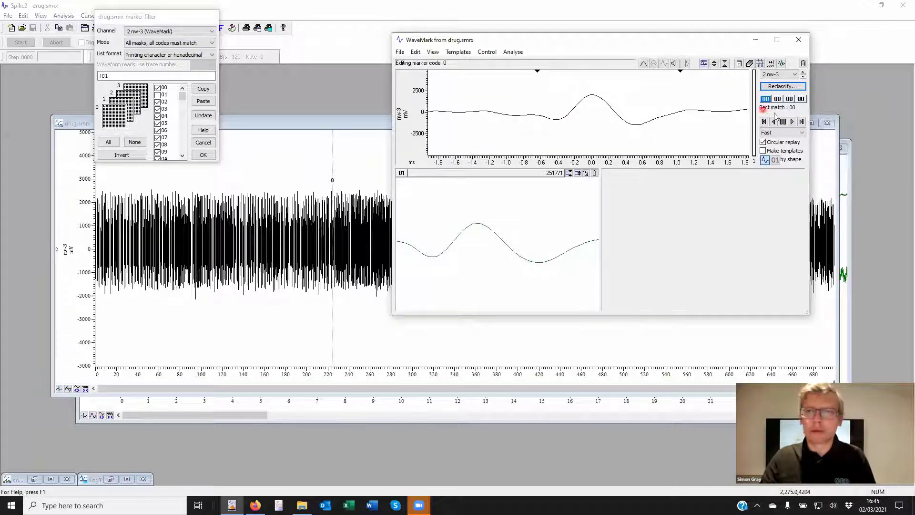
click(803, 122)
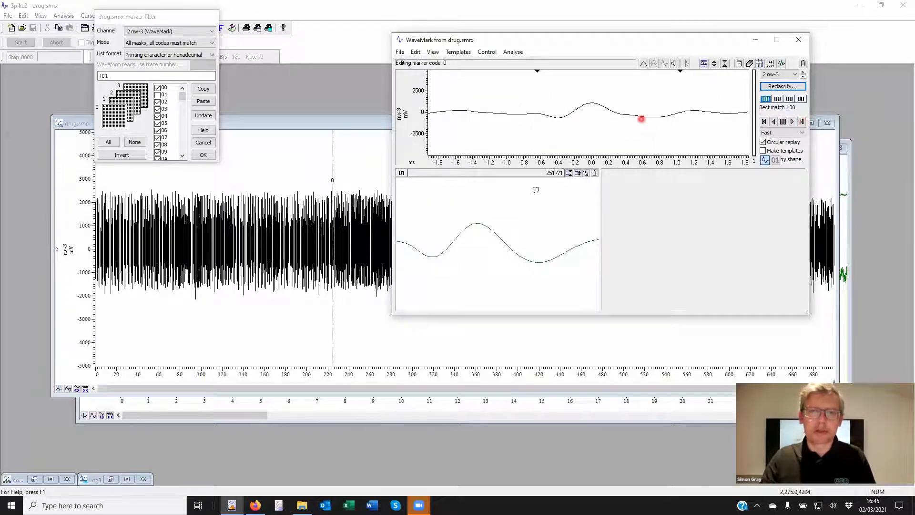
mouse_move(639, 119)
mouse_down()
mouse_move(516, 259)
mouse_move(674, 258)
mouse_move(660, 254)
mouse_move(719, 244)
mouse_up()
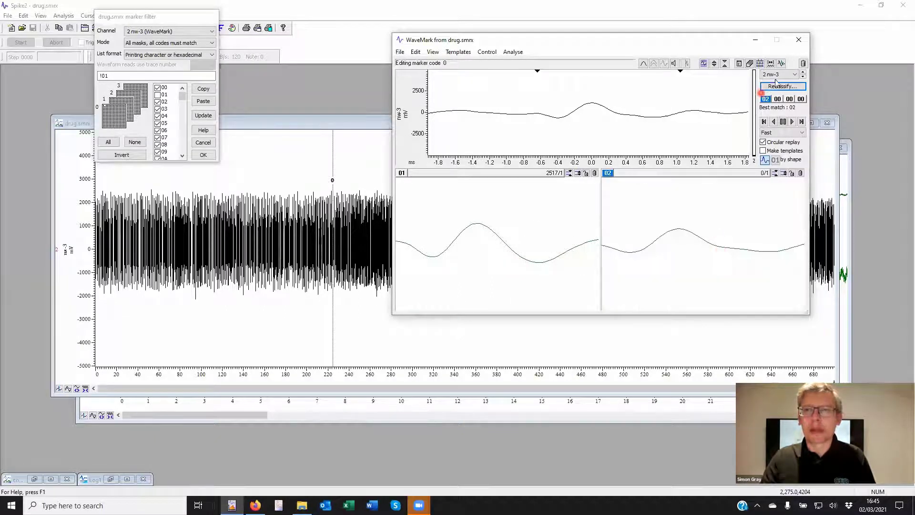
- Fast reclassify all WaveMark data on channel 2 nw-3 and also exclude marker code 02 with the marker filter
click(782, 86)
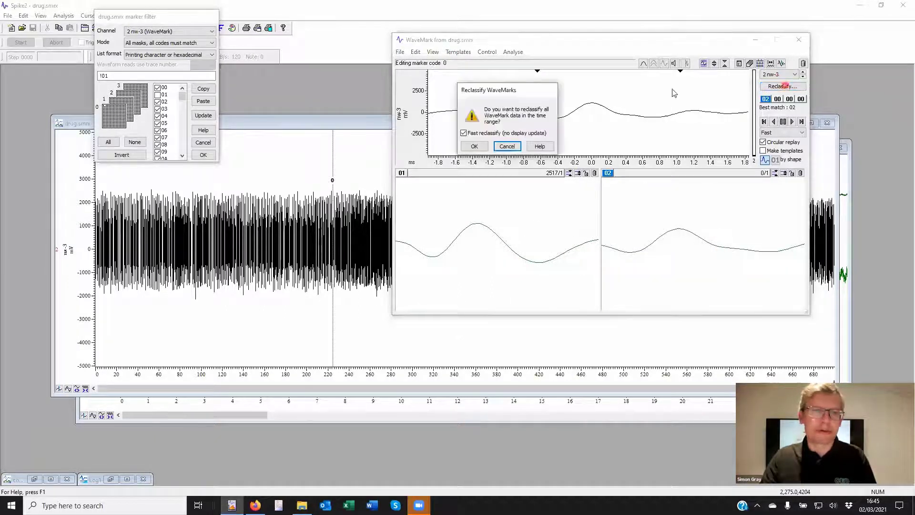
click(474, 145)
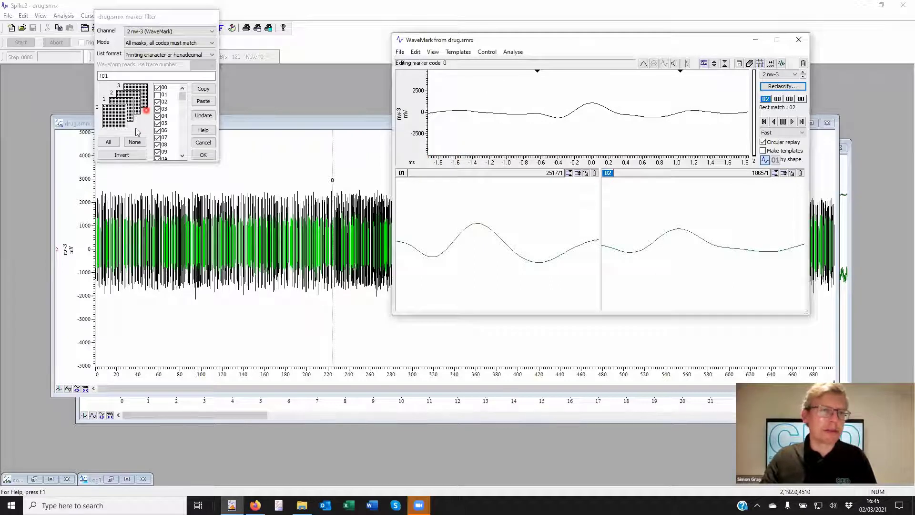
click(158, 102)
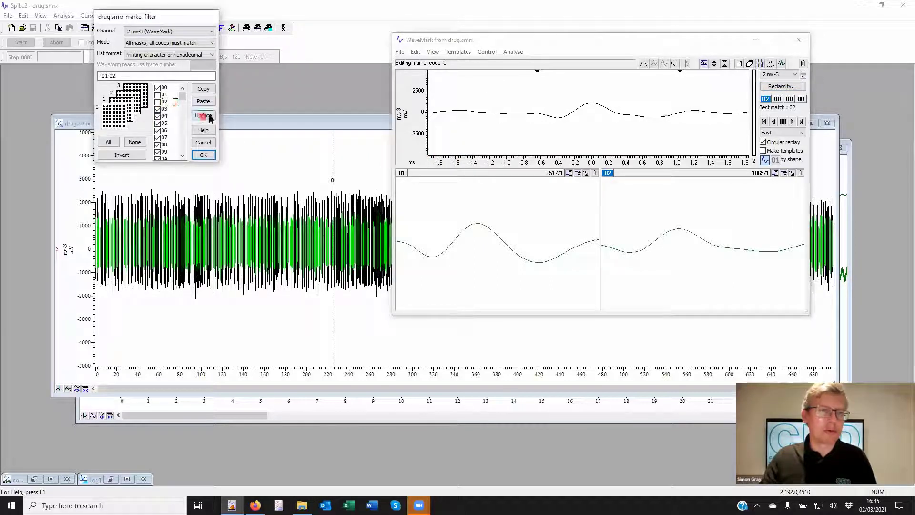
click(204, 115)
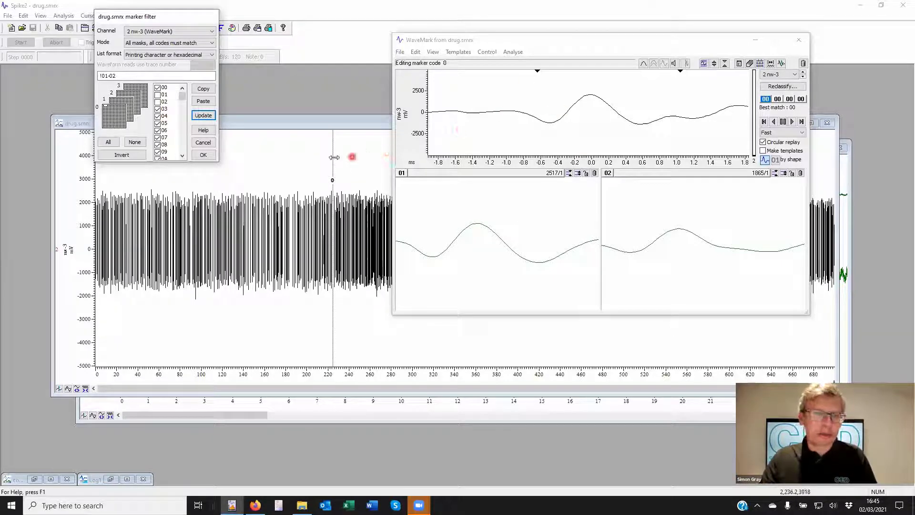
- Move cursor 0 to about 95 s and check that spike against templates 01 and 02 in collision analysis mode
drag(332, 162, 195, 180)
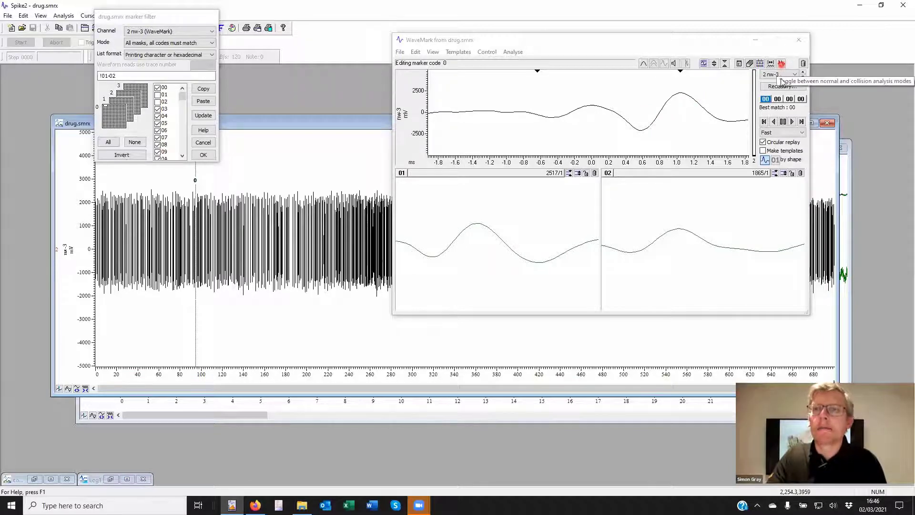
click(781, 63)
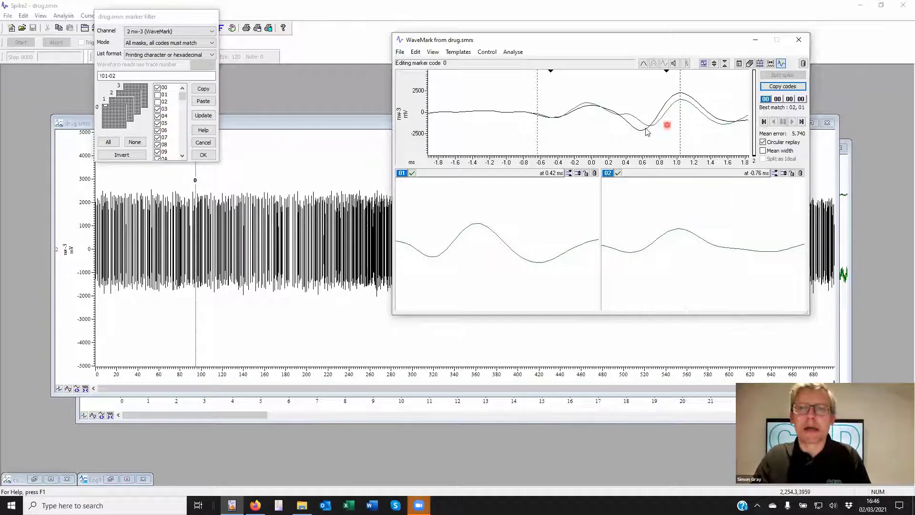
click(782, 63)
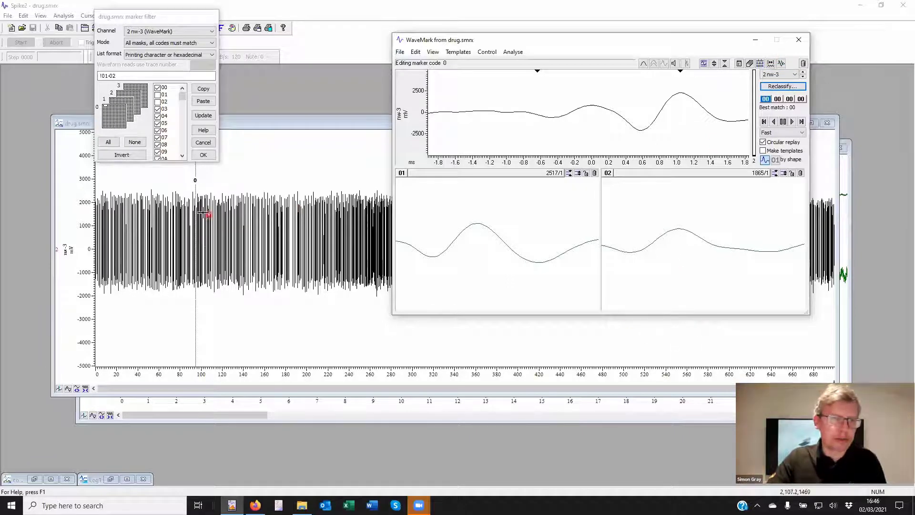
- Move cursor 0 to the spike at about 117 s, shrink the template display and create template 03 from it
drag(195, 189, 219, 189)
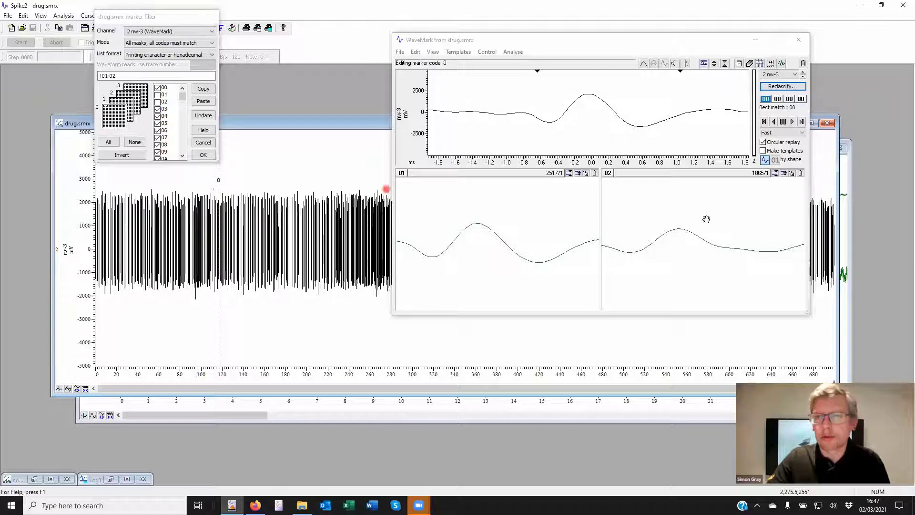
click(555, 230)
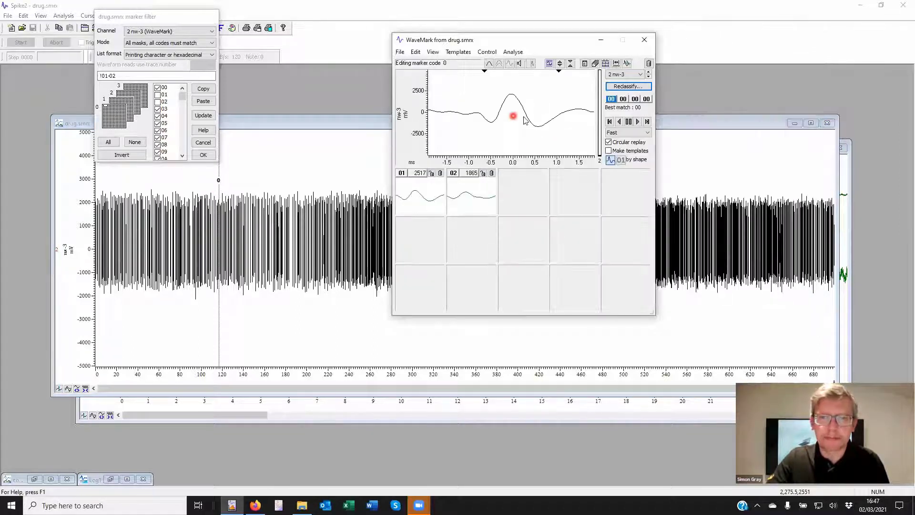
drag(516, 116, 527, 196)
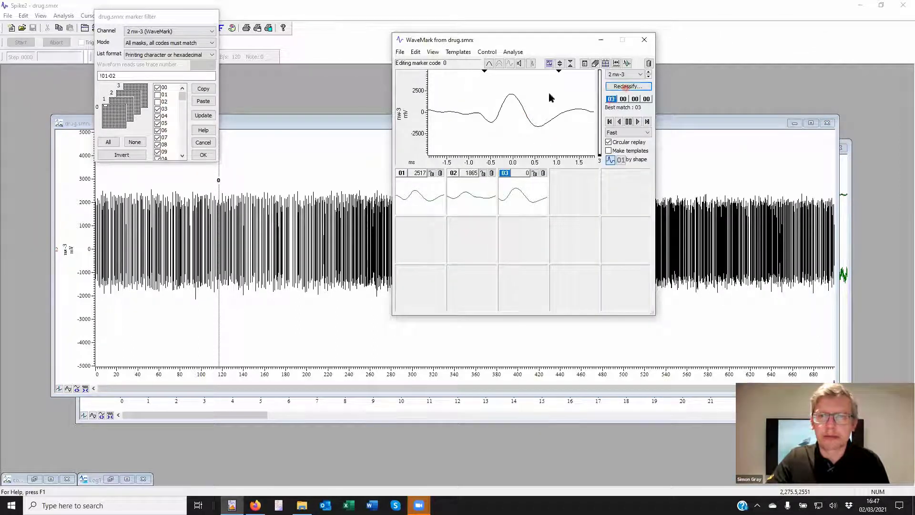
- Fast reclassify the WaveMark data with template 03, exclude code 03 in the marker filter and accept the filter
click(628, 86)
click(474, 147)
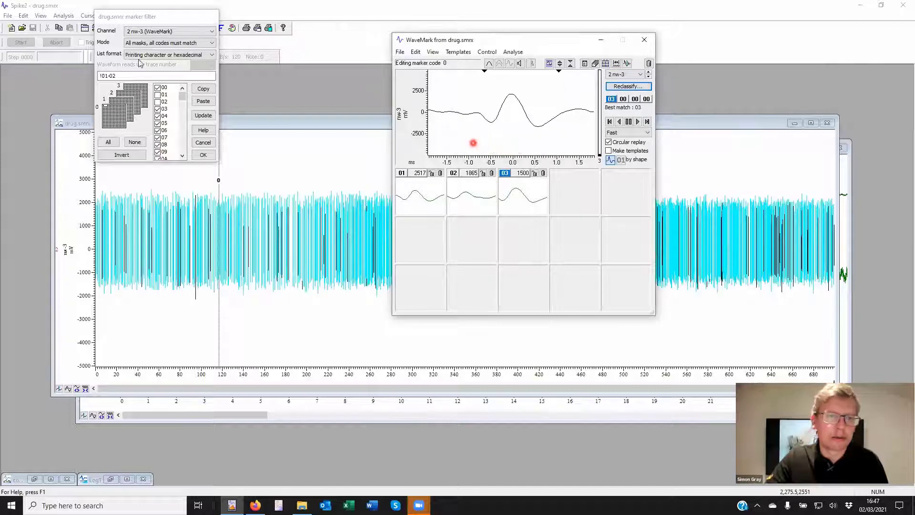
click(158, 109)
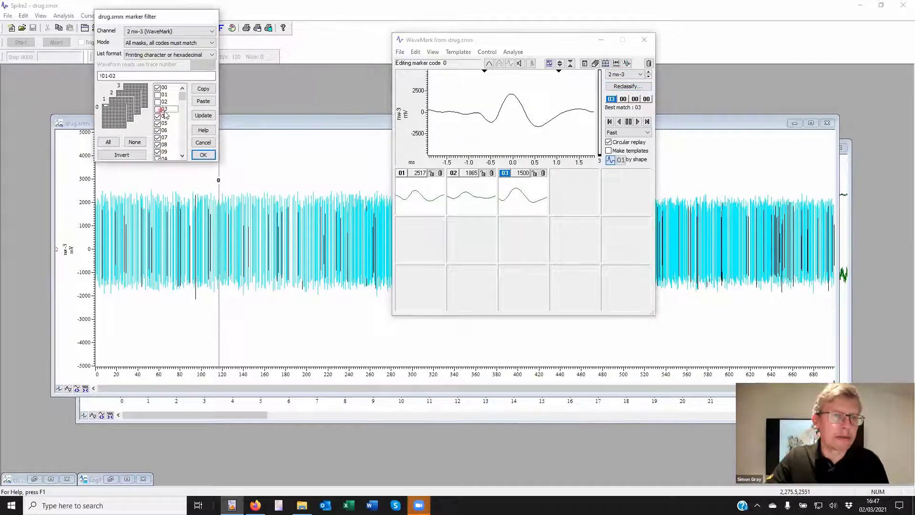
click(202, 116)
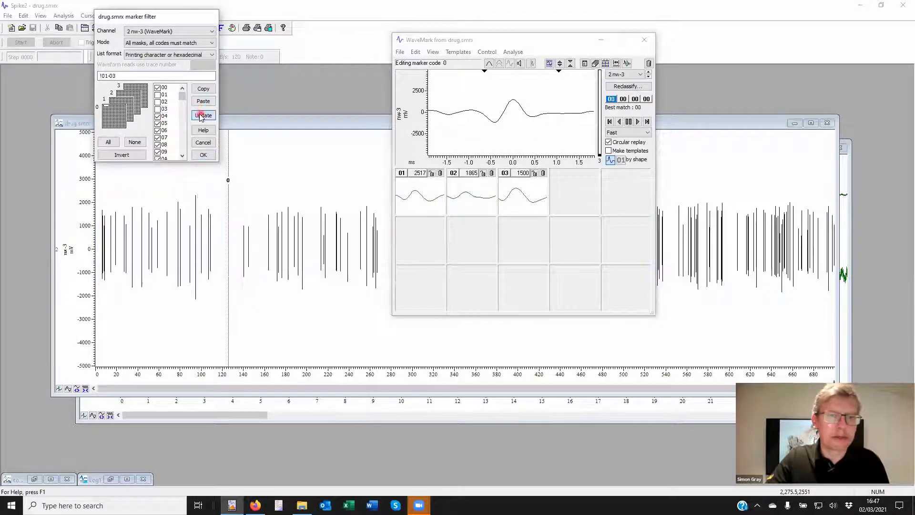
click(203, 156)
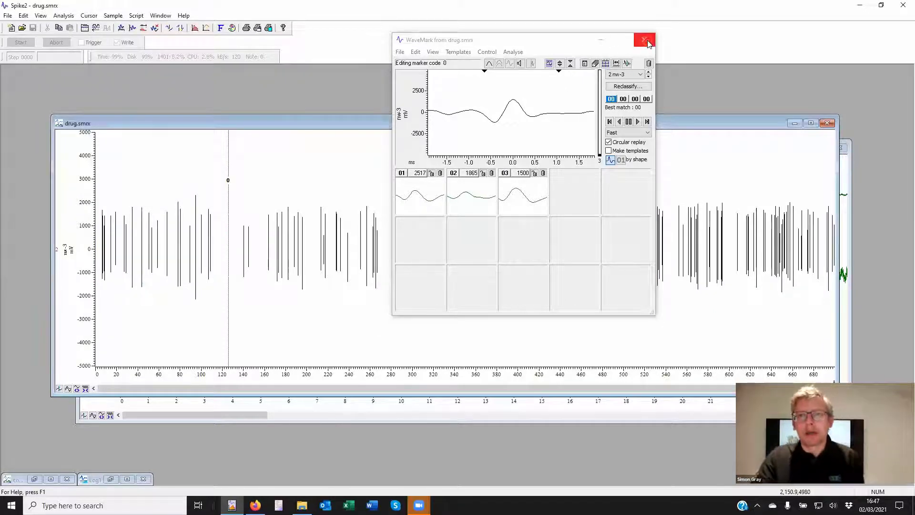
- Move the WaveMark window clear of the data and set the draw mode of channel 2 nw-3 to Overdraw WM
click(576, 45)
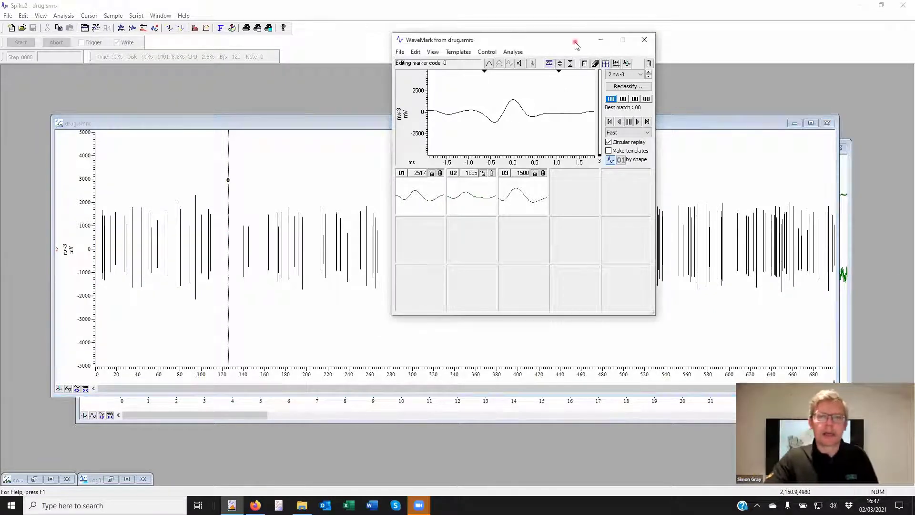
drag(576, 45, 786, 356)
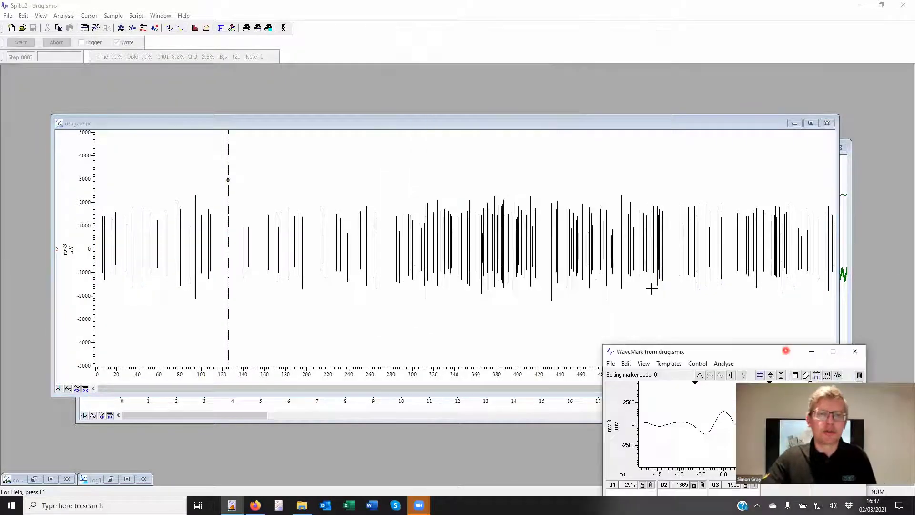
right_click(555, 236)
mouse_move(601, 243)
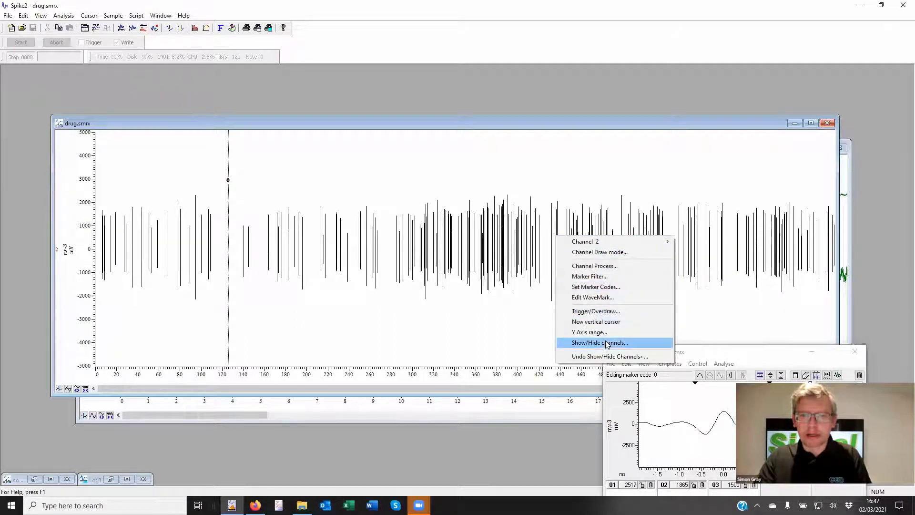
click(615, 251)
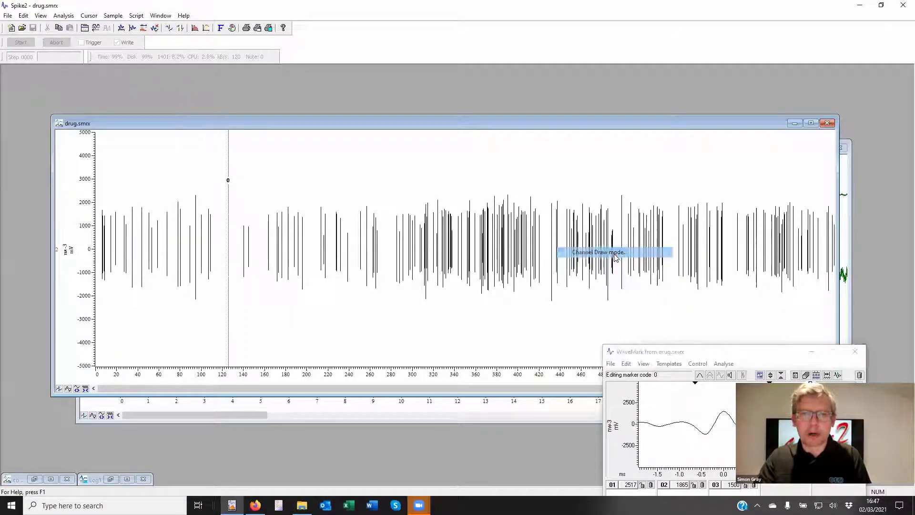
click(683, 260)
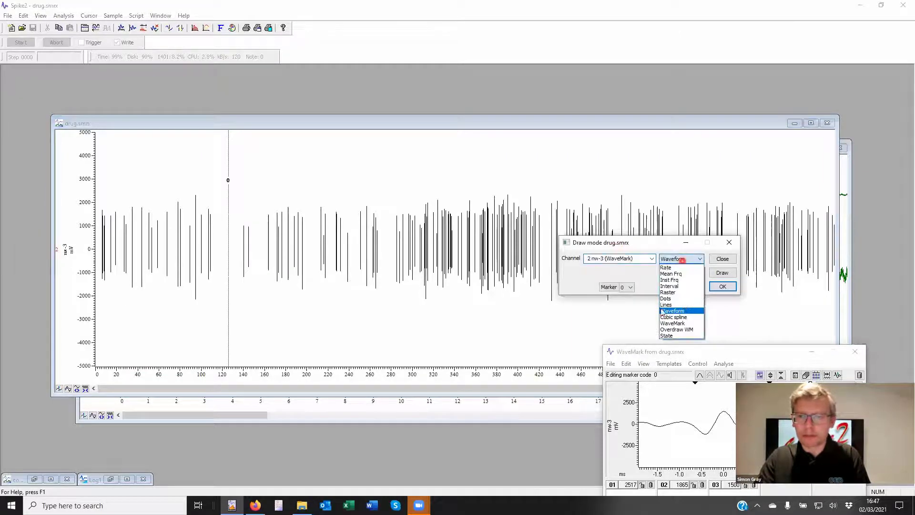
click(675, 329)
click(722, 285)
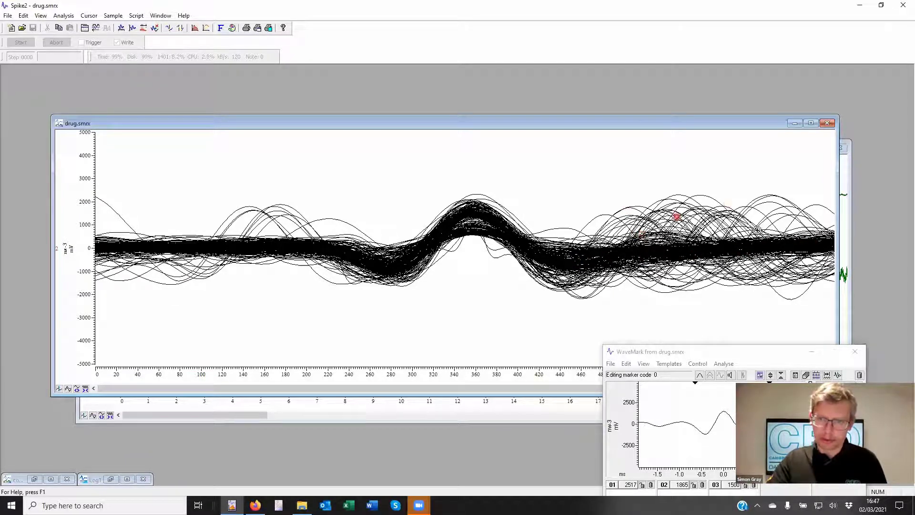
- Place the WaveMark window beside the overdrawn data and find the stray waveforms beneath the main peak with cursor 0
drag(738, 210, 752, 227)
key(ctrl+z)
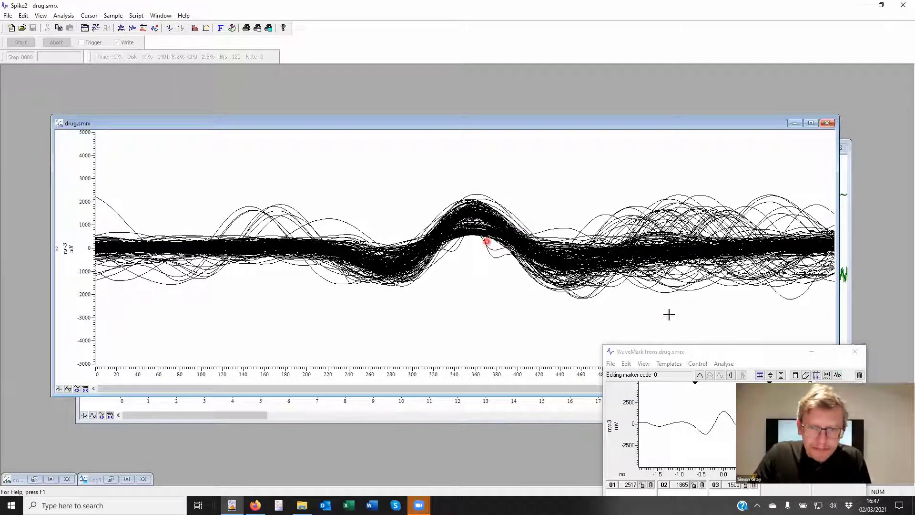
click(730, 352)
drag(731, 353, 751, 100)
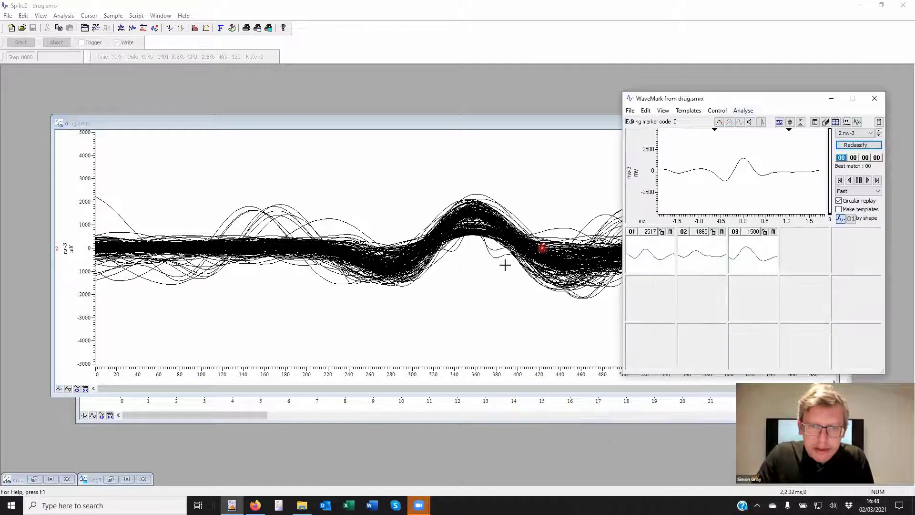
click(491, 250)
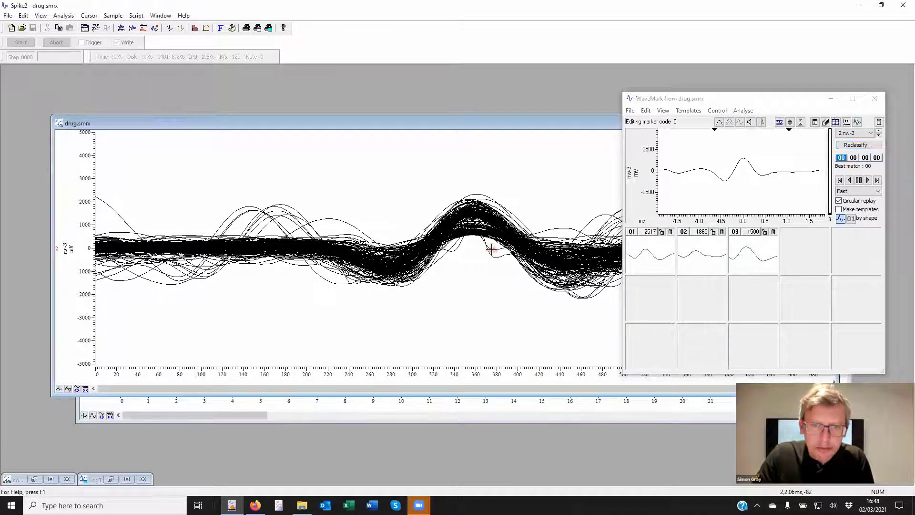
right_click(492, 250)
click(548, 257)
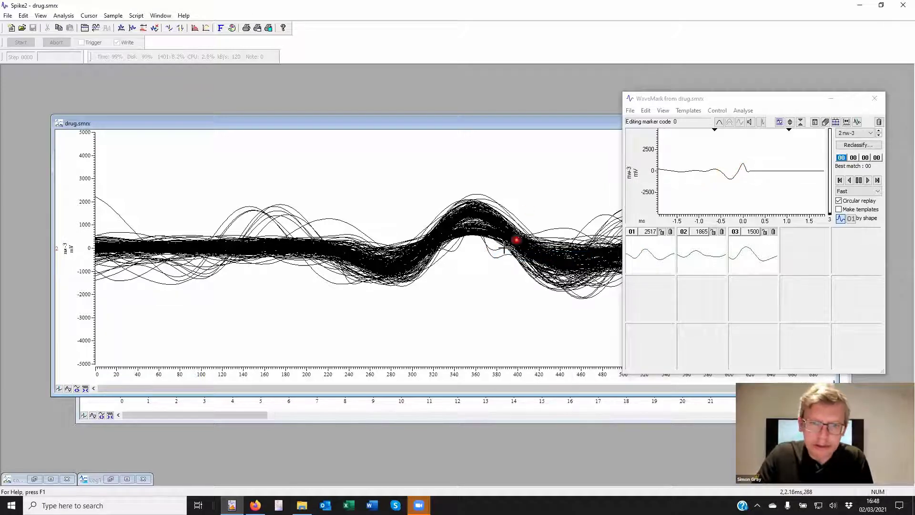
right_click(494, 259)
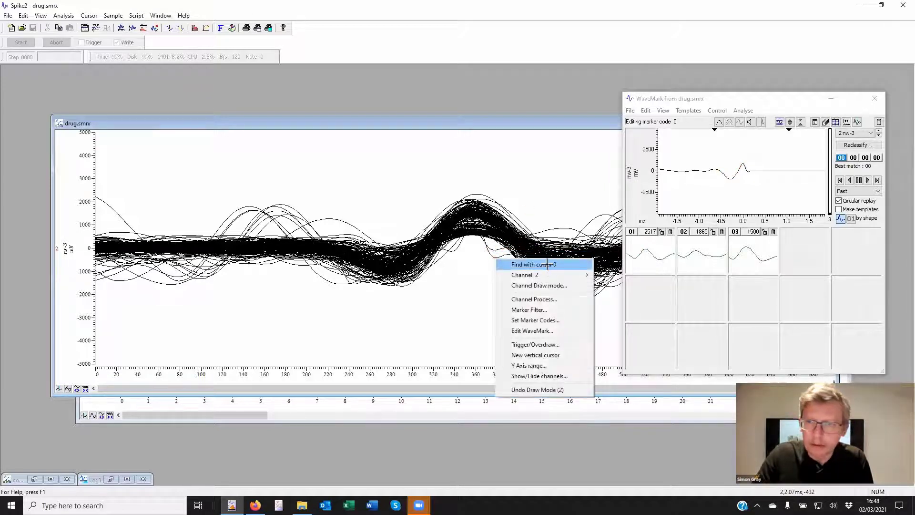
click(547, 264)
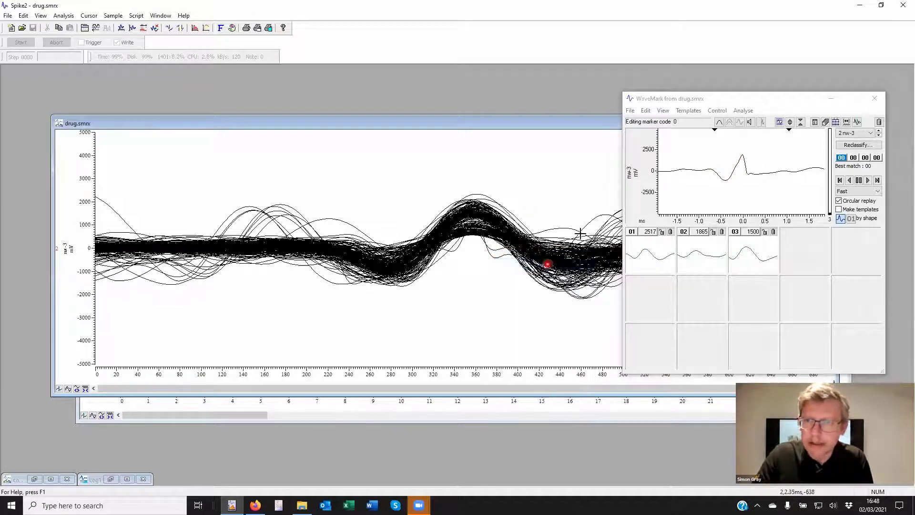
click(740, 156)
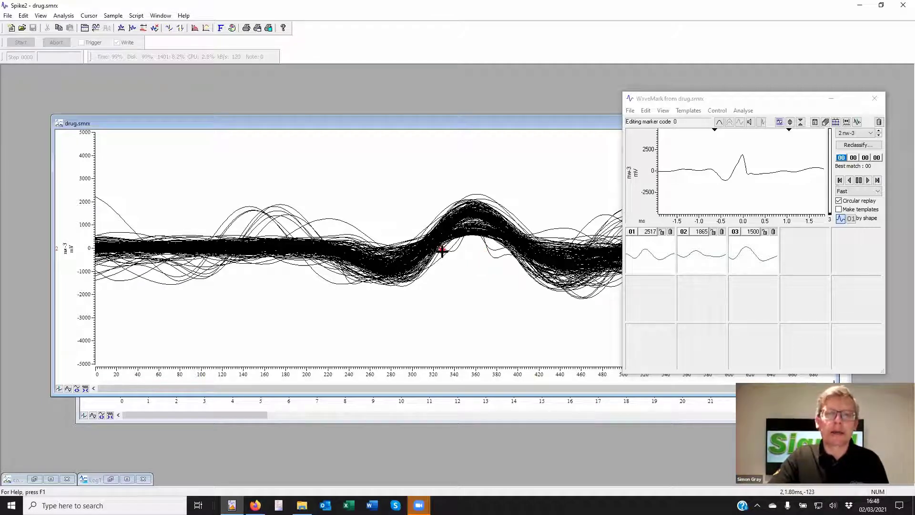
- Set the first marker code of the stray waveforms beneath the main peak to FF
double_click(491, 242)
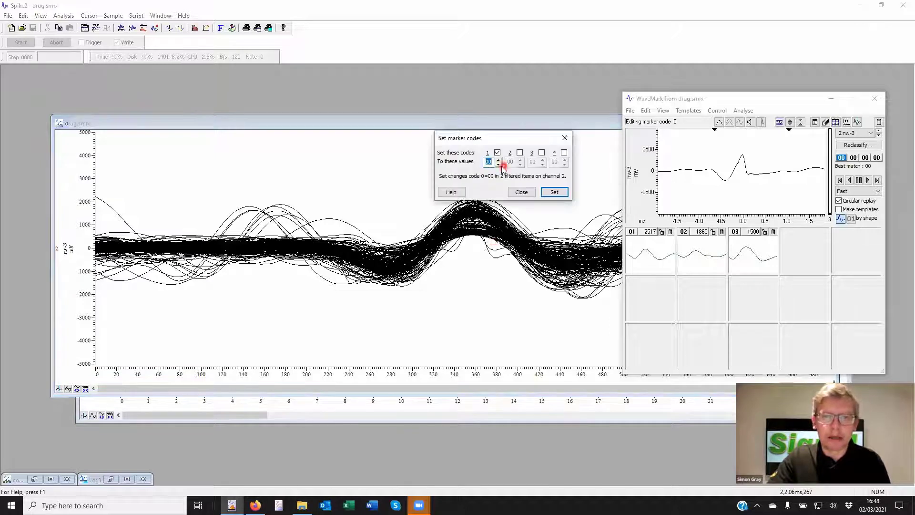
click(555, 192)
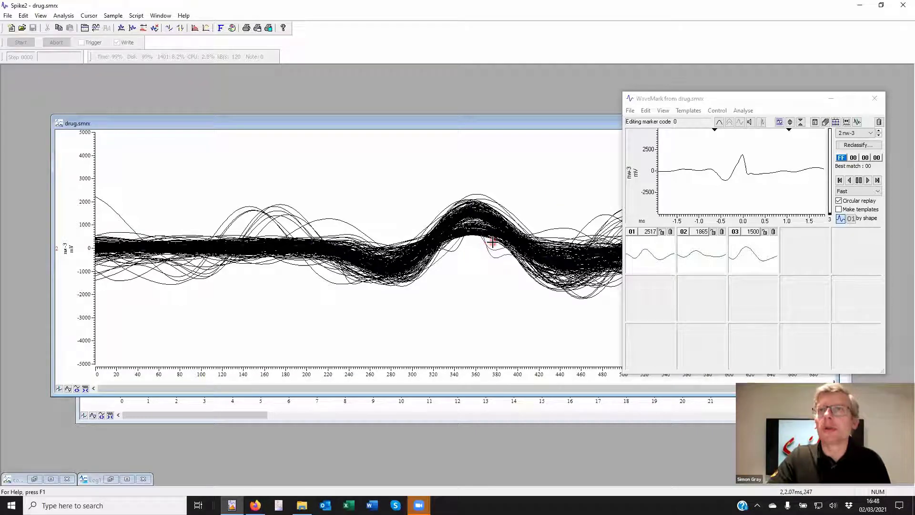
- Exclude code FF from channel 2 nw-3 in the marker filter, update the view and move the filter dialog off the main peak
mouse_move(493, 241)
mouse_down()
mouse_move(488, 256)
mouse_move(501, 261)
mouse_up()
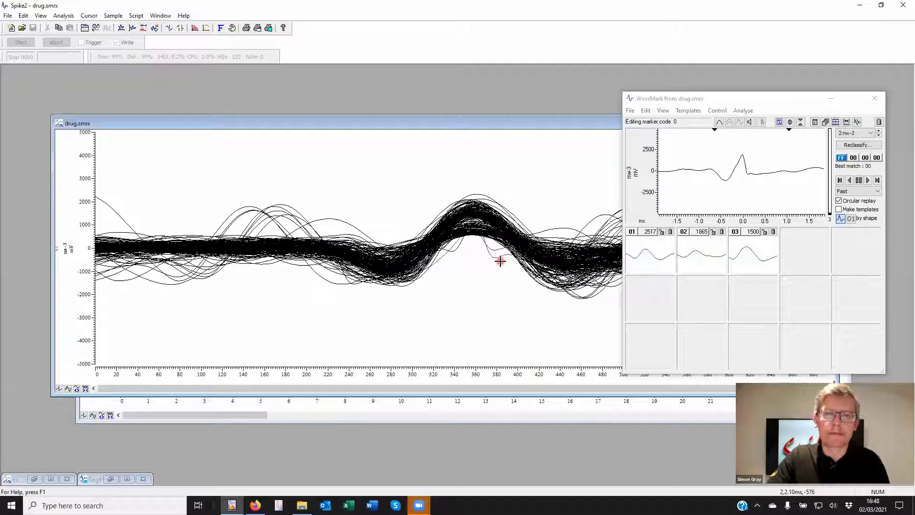
right_click(497, 237)
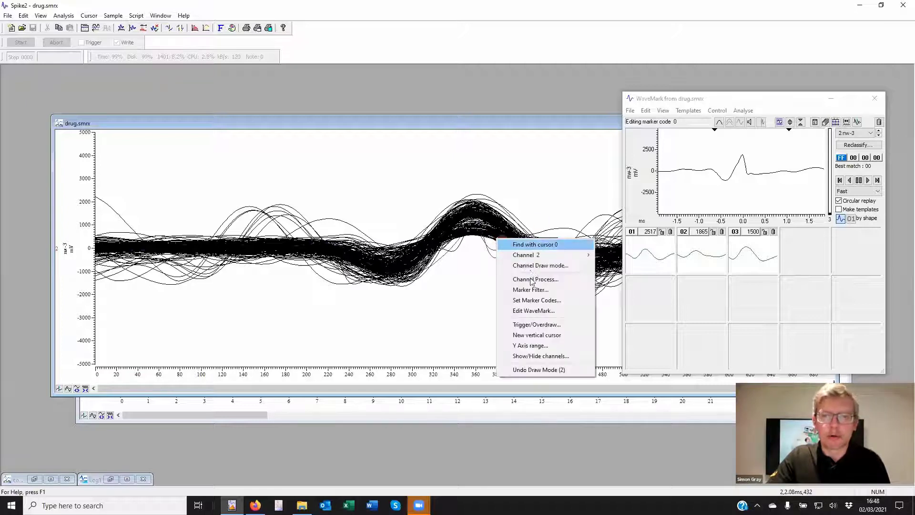
click(444, 184)
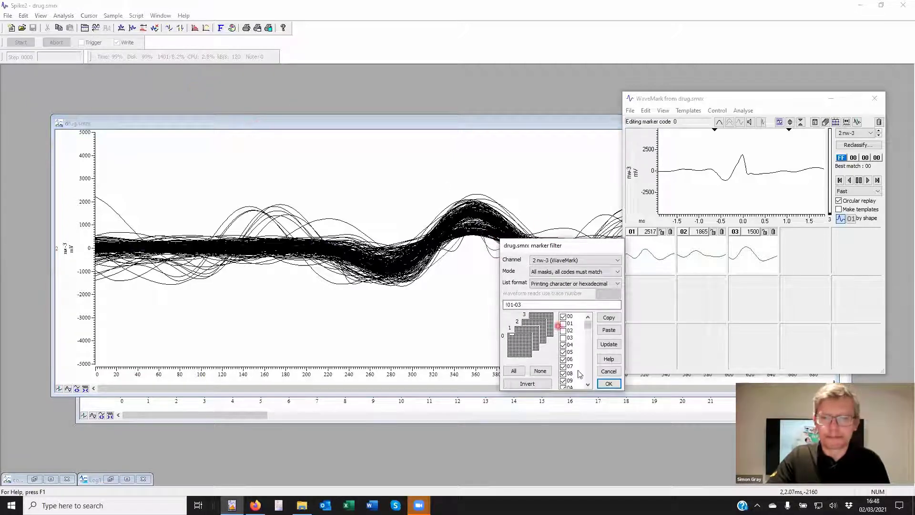
drag(587, 325, 590, 387)
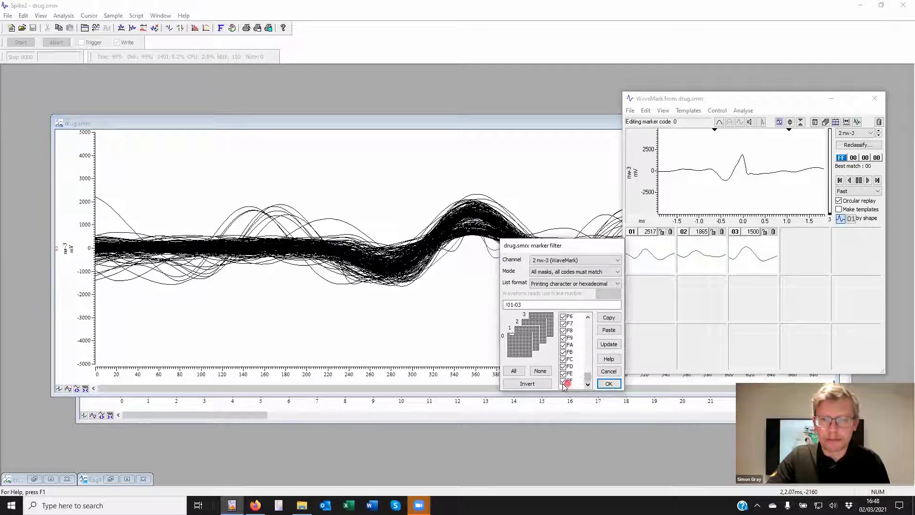
click(617, 318)
click(612, 344)
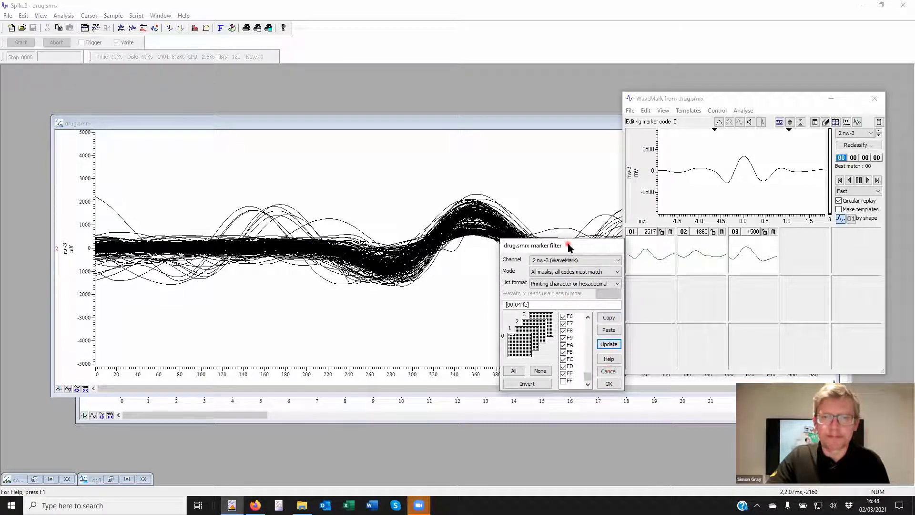
drag(568, 245, 314, 316)
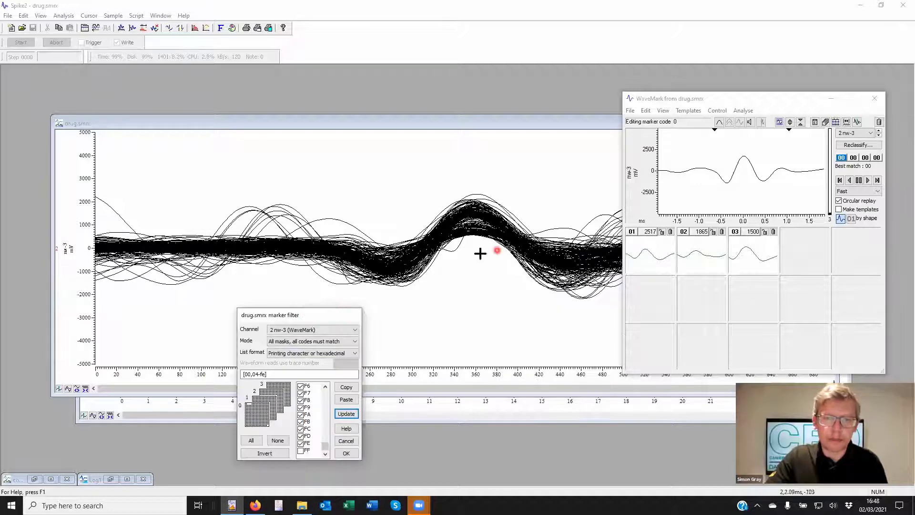
- Find a waveform within the main peak using cursor 0 and add it as template 04
click(478, 212)
right_click(481, 215)
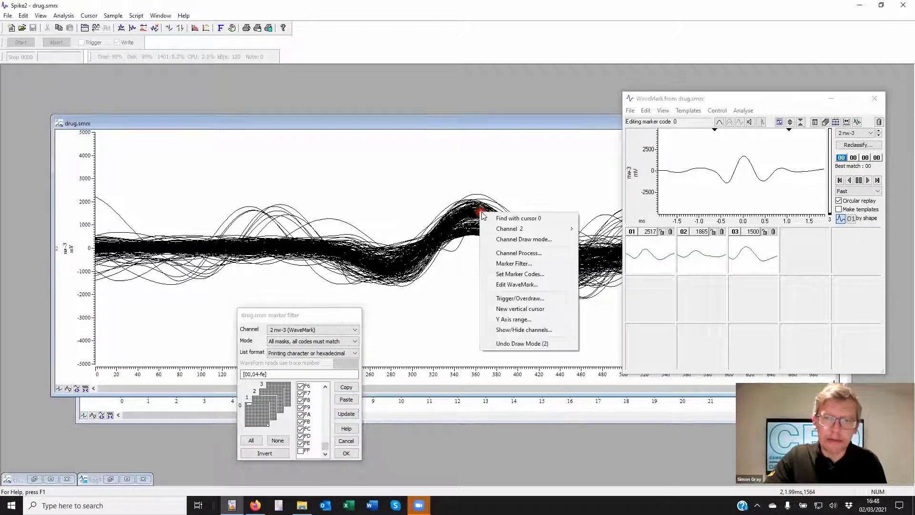
click(516, 218)
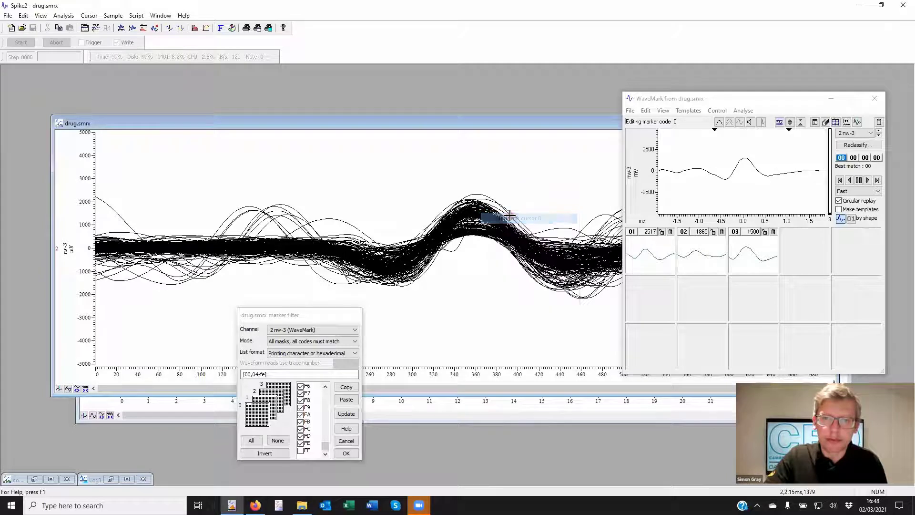
click(775, 182)
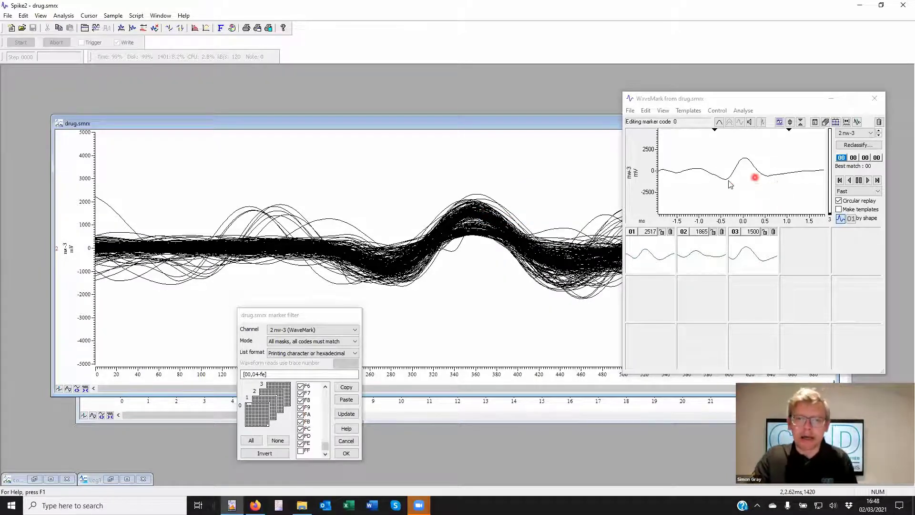
drag(752, 172, 810, 257)
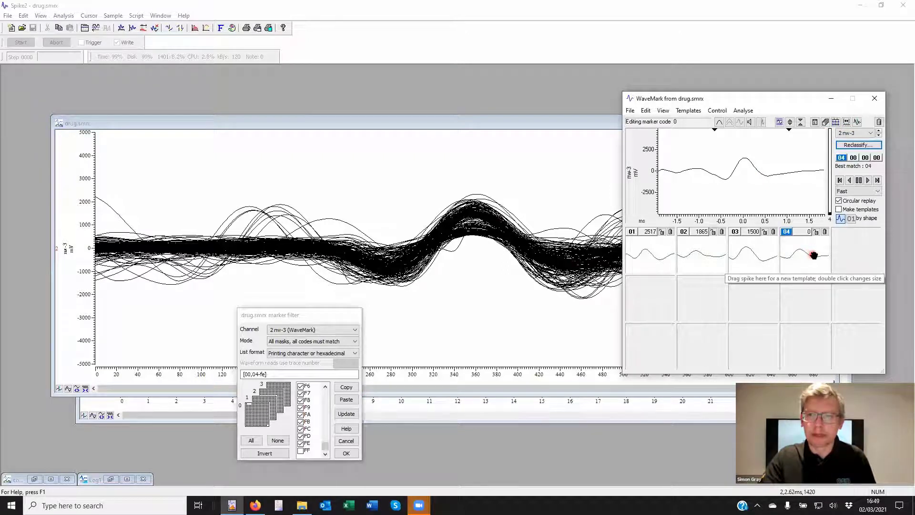
- Reclassify the WaveMark data with template 04, exclude code 04 in the marker filter and accept the filter
click(864, 145)
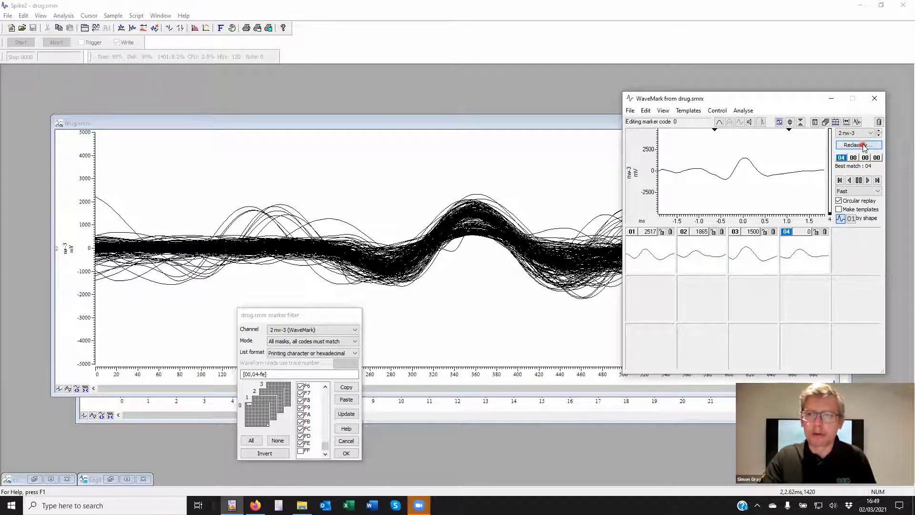
click(707, 204)
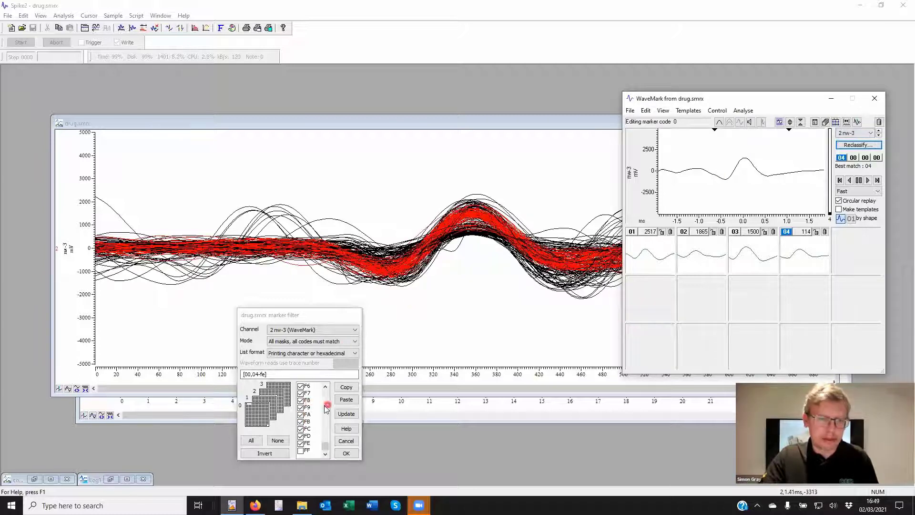
drag(325, 448, 326, 387)
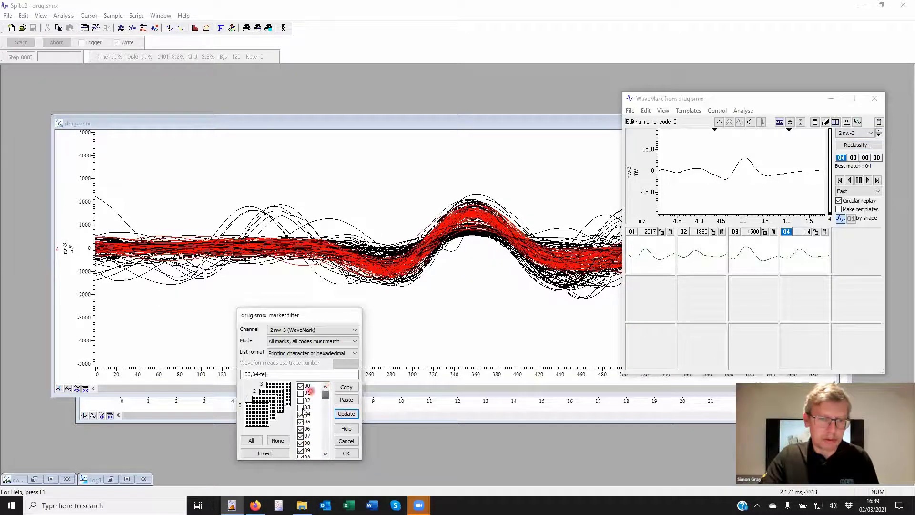
click(301, 422)
click(301, 414)
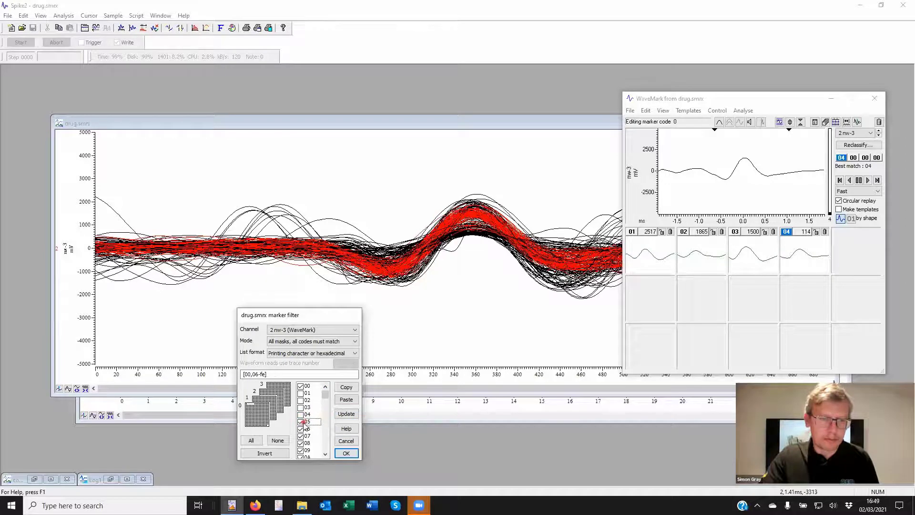
click(301, 421)
click(340, 414)
click(347, 452)
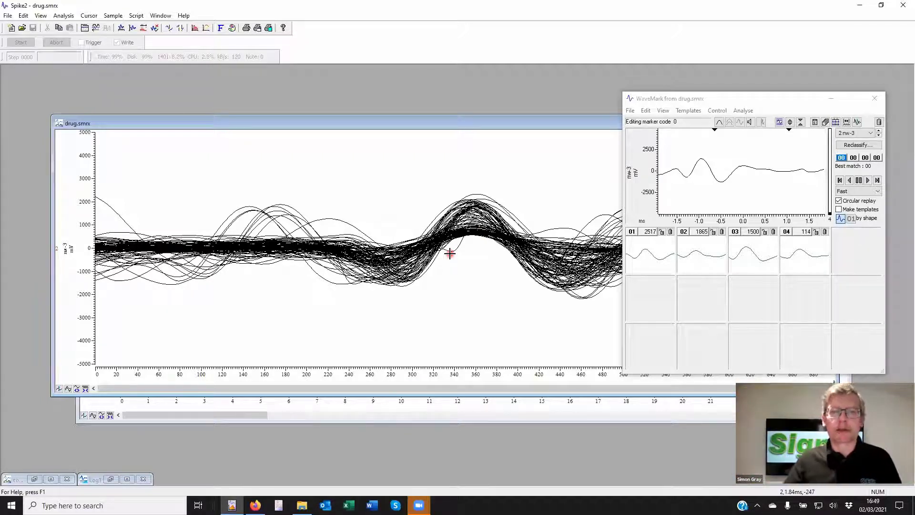
- Close the WaveMark window and set the draw mode of channel 2 nw-3 to Waveform
click(450, 253)
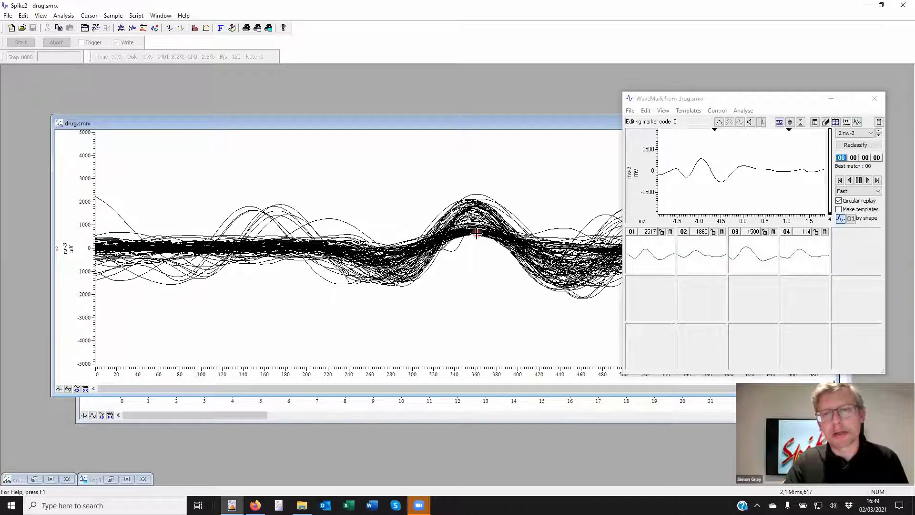
click(760, 102)
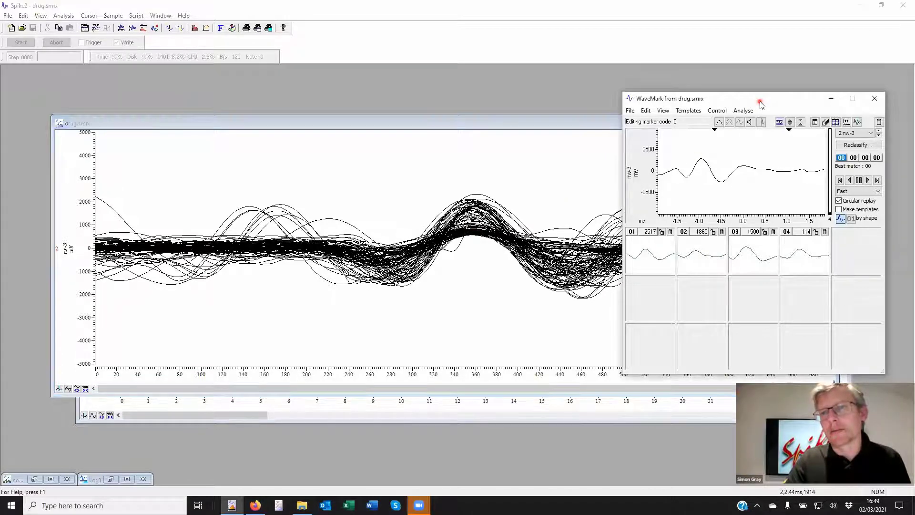
drag(761, 104, 764, 71)
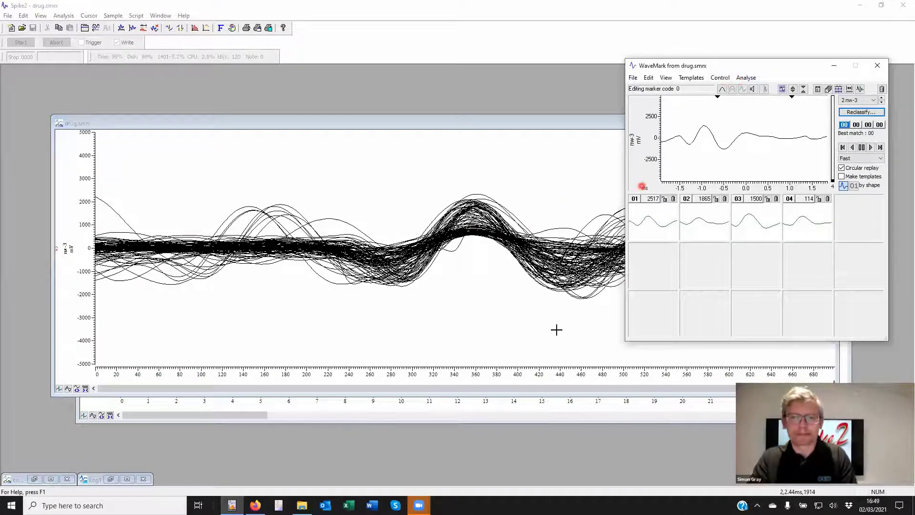
click(876, 68)
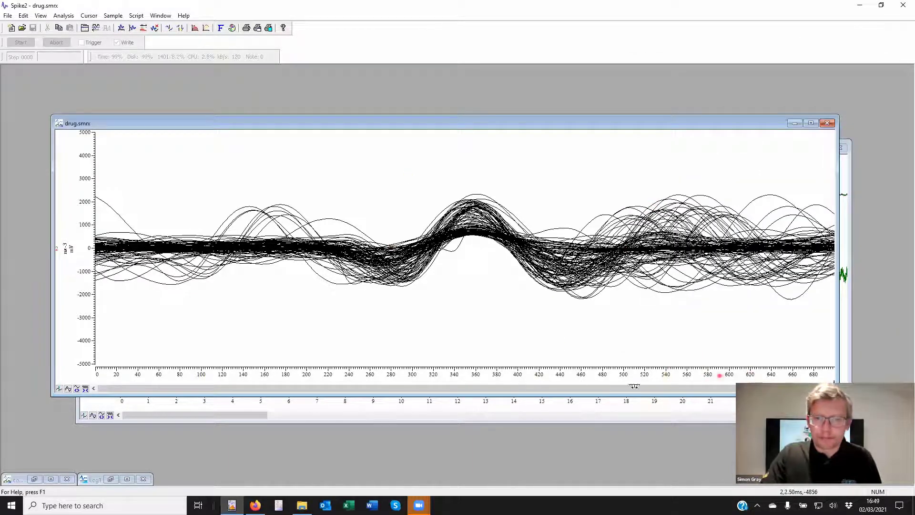
right_click(492, 248)
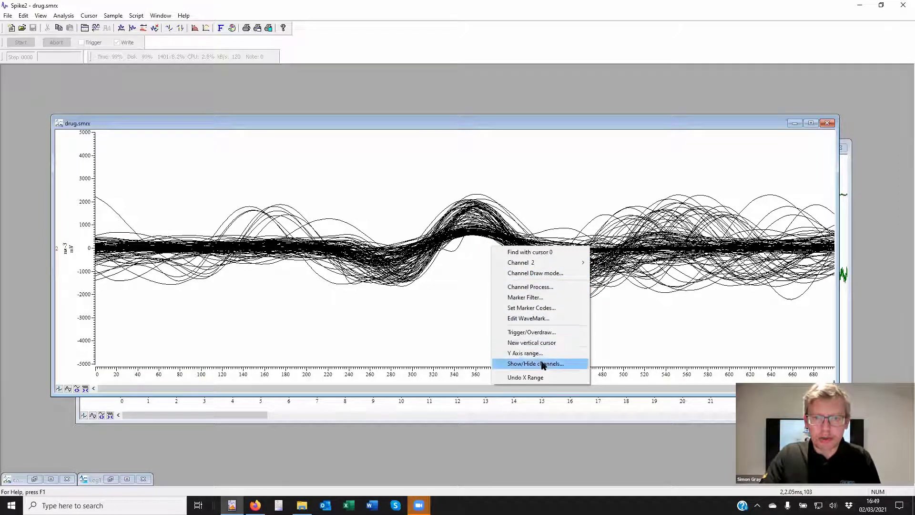
click(535, 273)
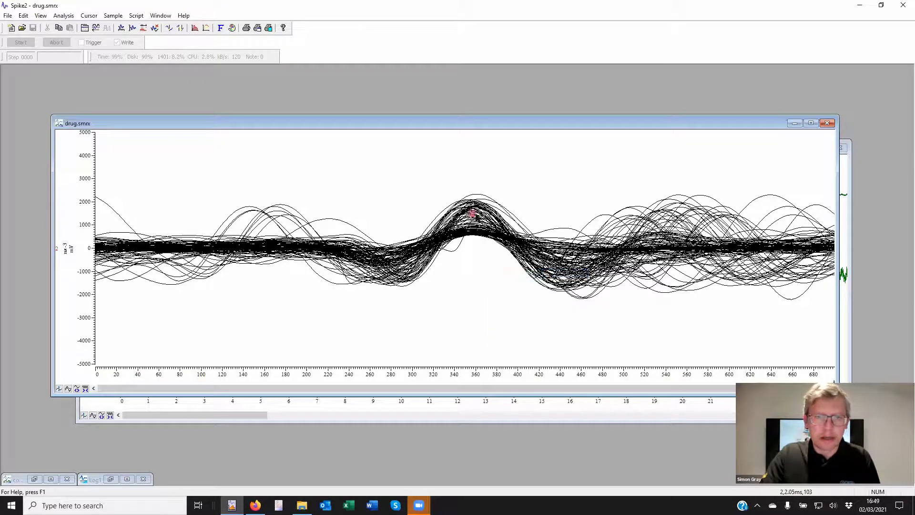
click(636, 269)
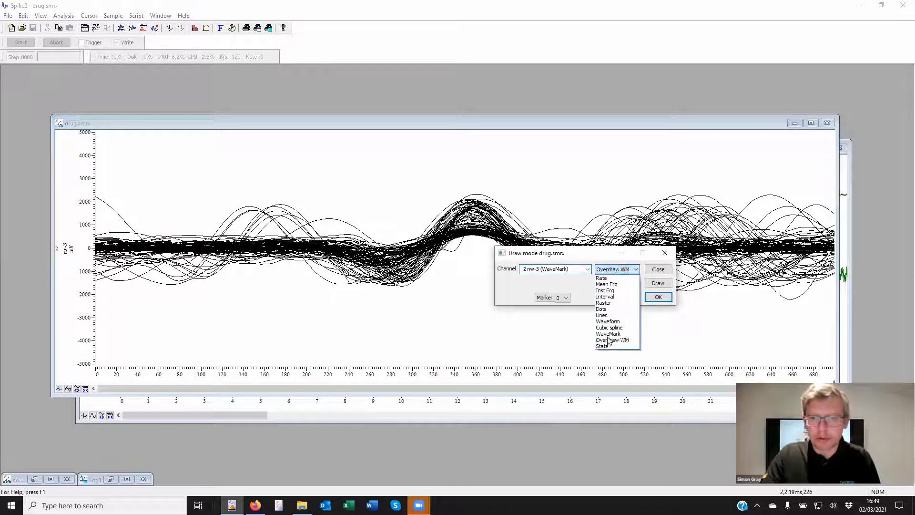
click(613, 322)
click(658, 283)
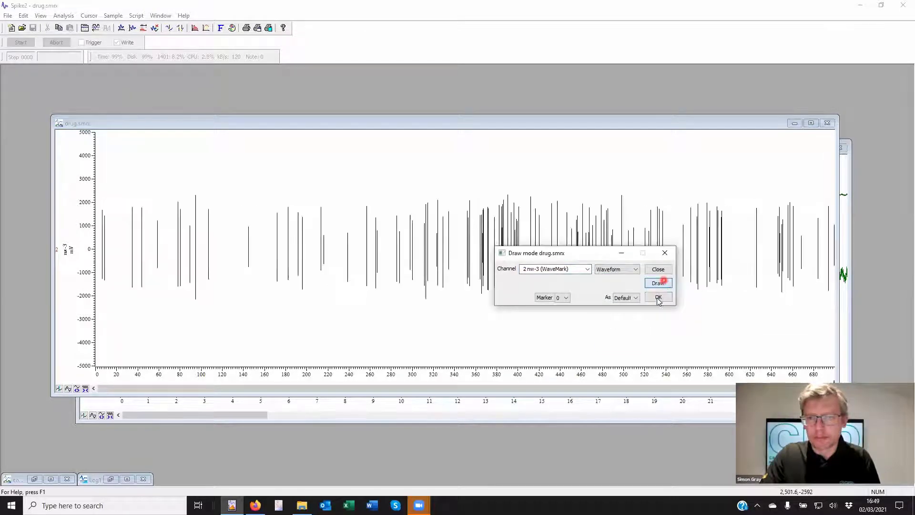
click(659, 297)
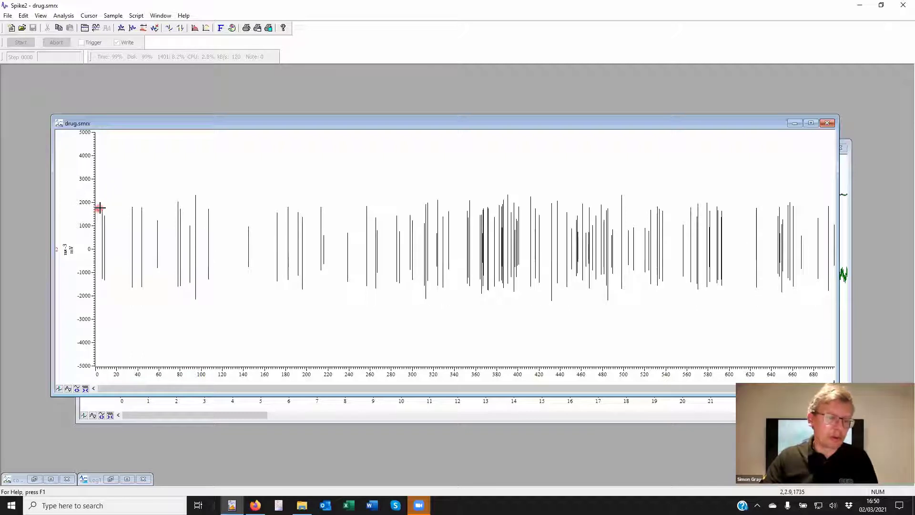
- Draw a line through the tall spikes at about 1600 mV across the whole recording and set their first marker code to 05
drag(103, 210, 159, 208)
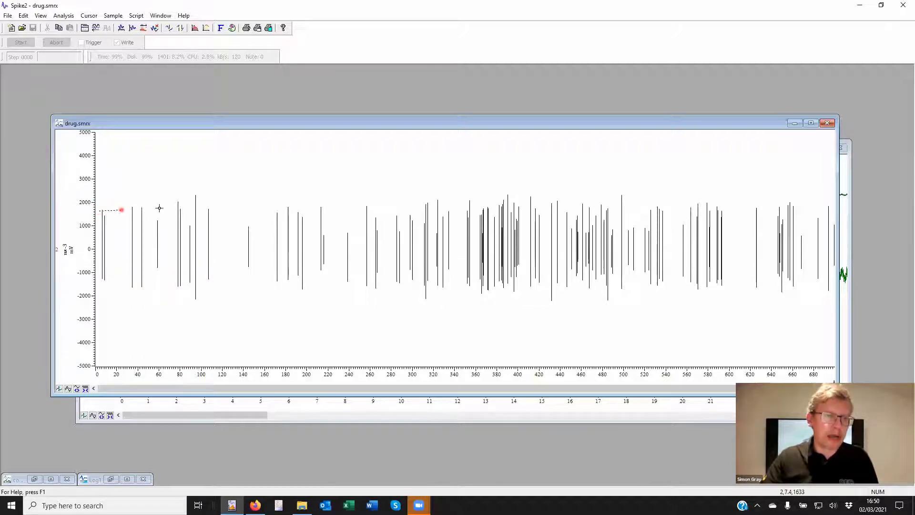
mouse_move(240, 208)
mouse_down()
mouse_move(440, 311)
mouse_move(497, 323)
mouse_move(718, 174)
mouse_move(768, 303)
mouse_move(788, 206)
mouse_up()
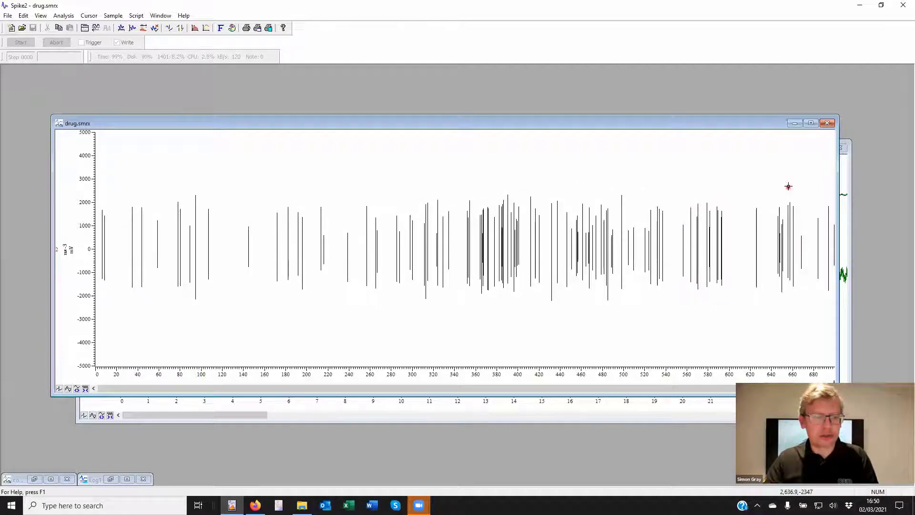
drag(794, 211, 828, 213)
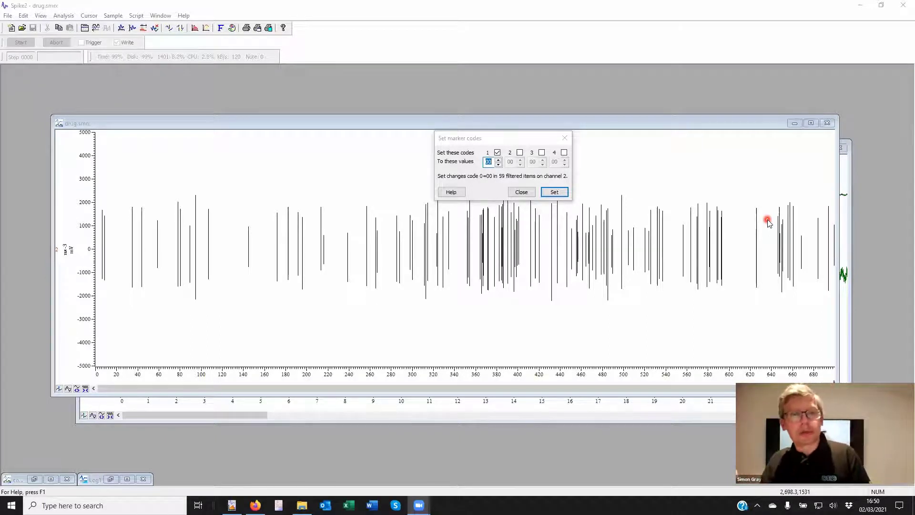
click(498, 160)
click(498, 160)
click(498, 161)
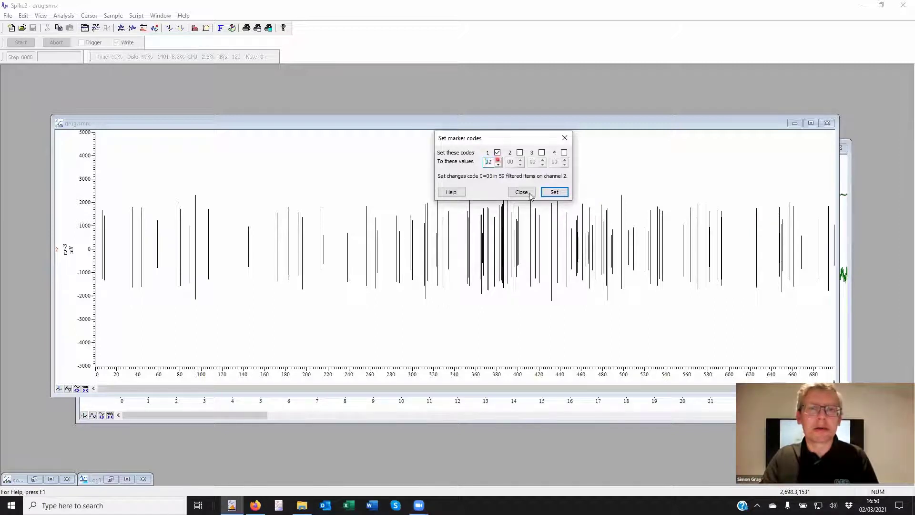
click(555, 192)
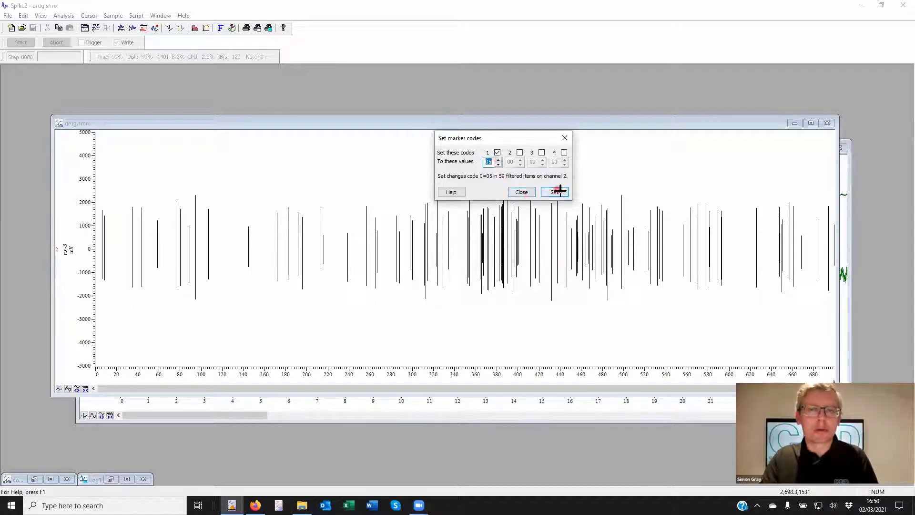
key(Escape)
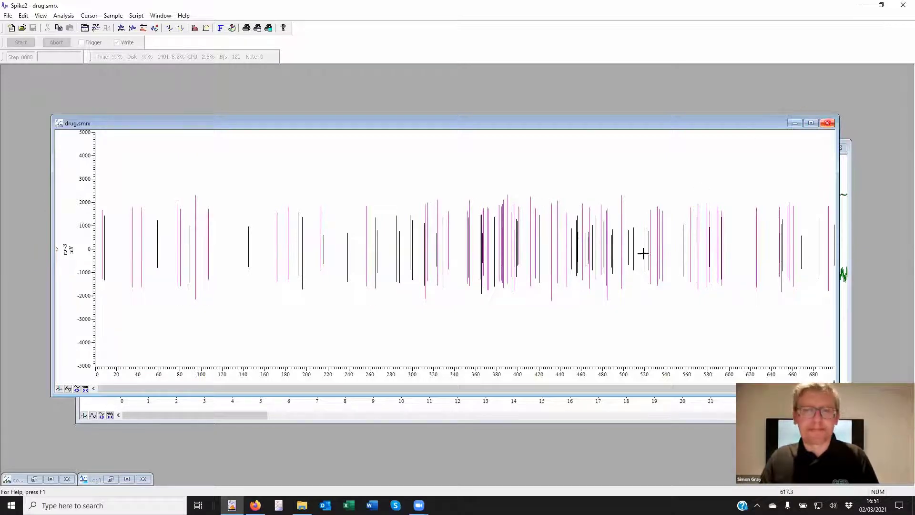
- Close the data files drug.smrx and Single unit.smrx
click(827, 123)
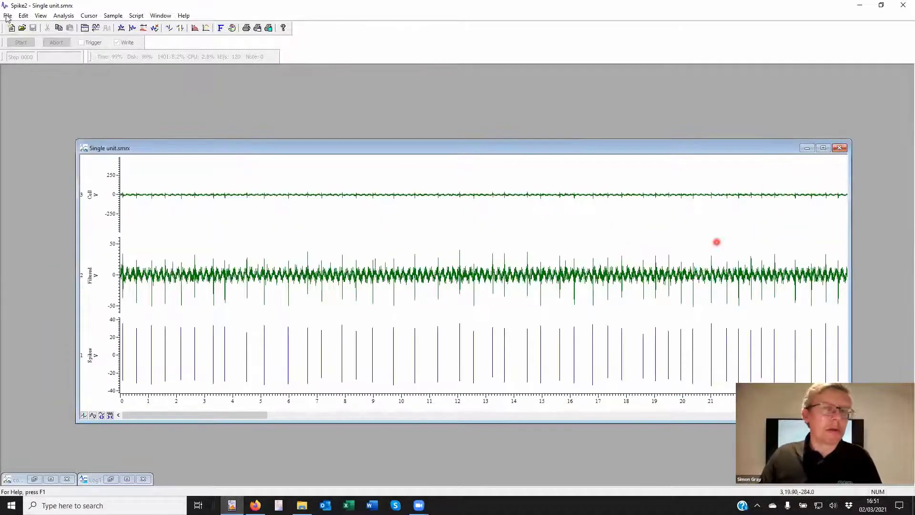
click(8, 16)
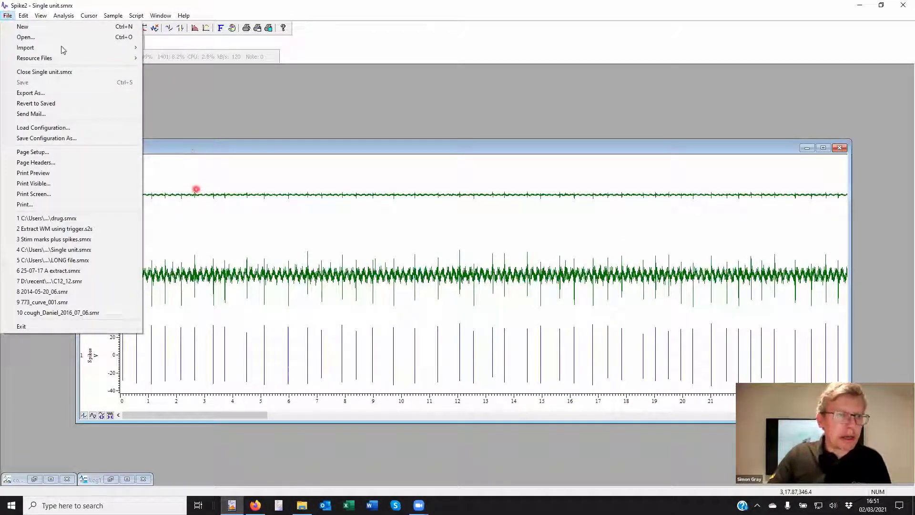
click(170, 68)
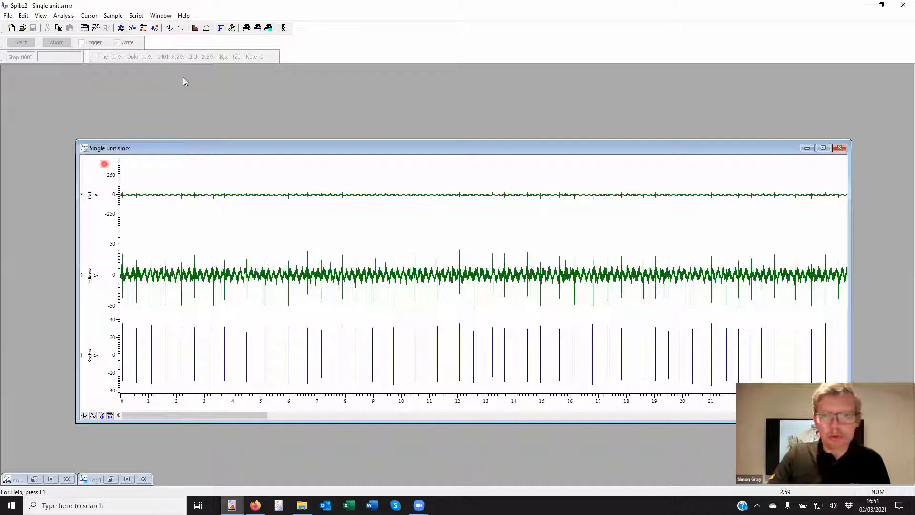
key(ctrl+F4)
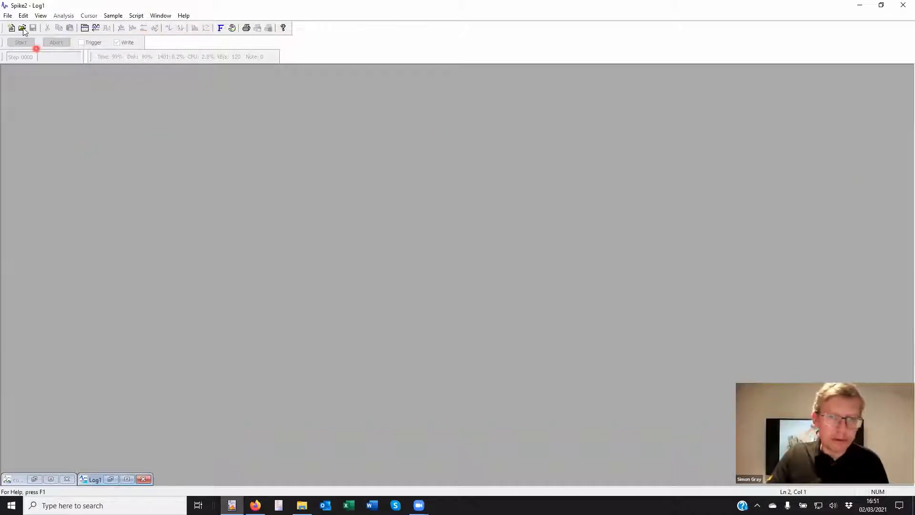
- Open the data file PFIZER RASTER COLOUR.SMR and inspect the raster peak near 3200 s
click(22, 28)
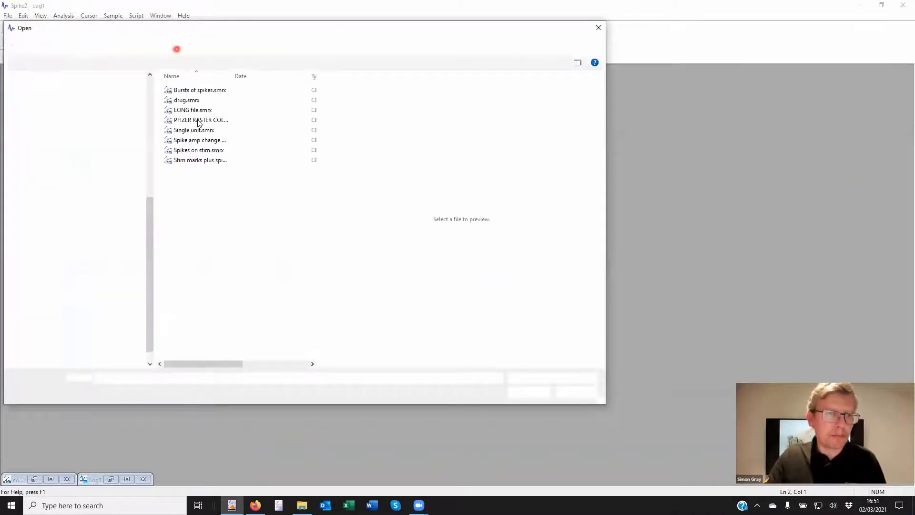
key(Escape)
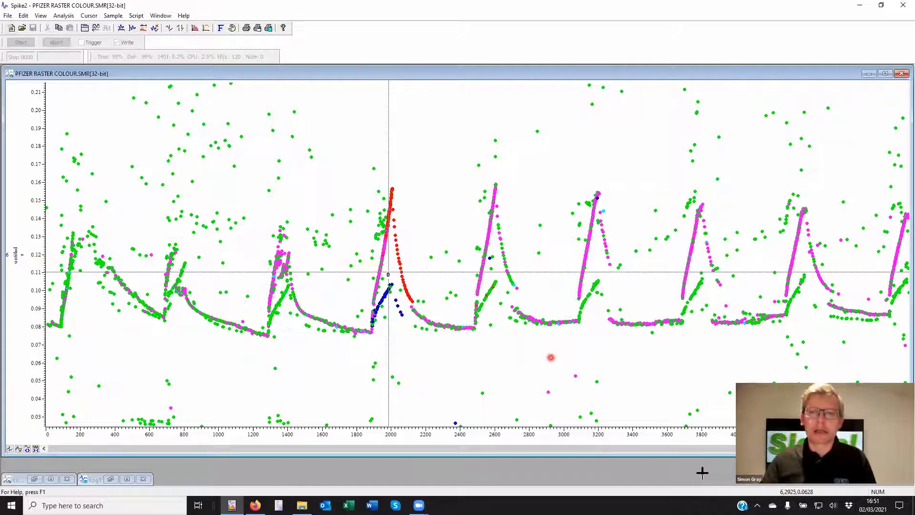
click(626, 229)
drag(626, 228, 633, 228)
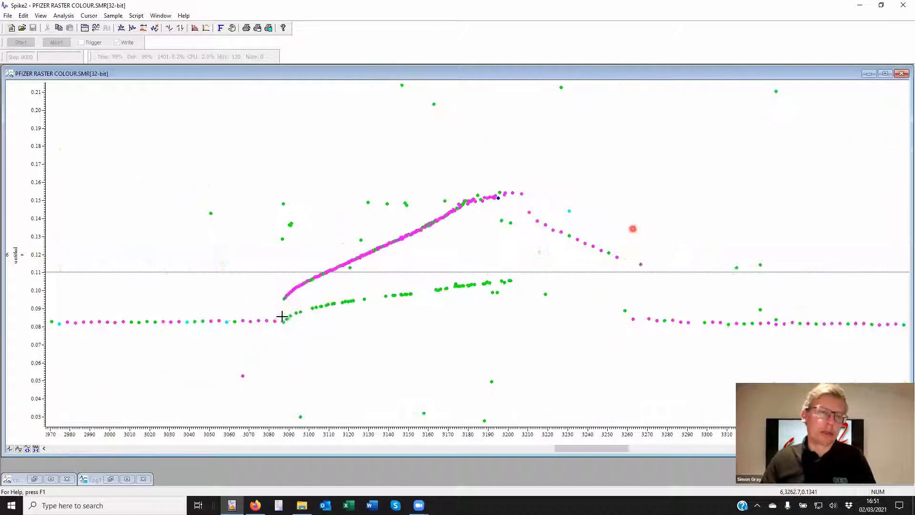
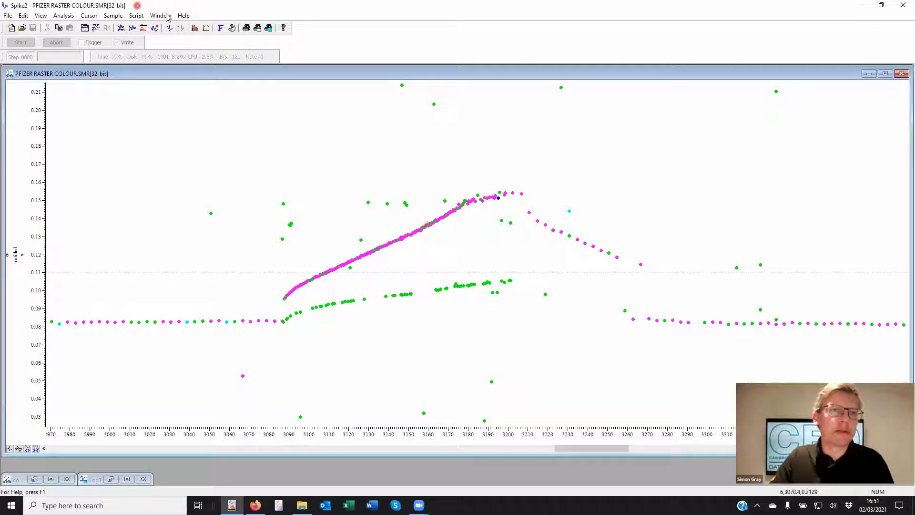
- Load and run the script Raster select spikes.s2s from the Training sessions folder
click(136, 15)
mouse_move(181, 38)
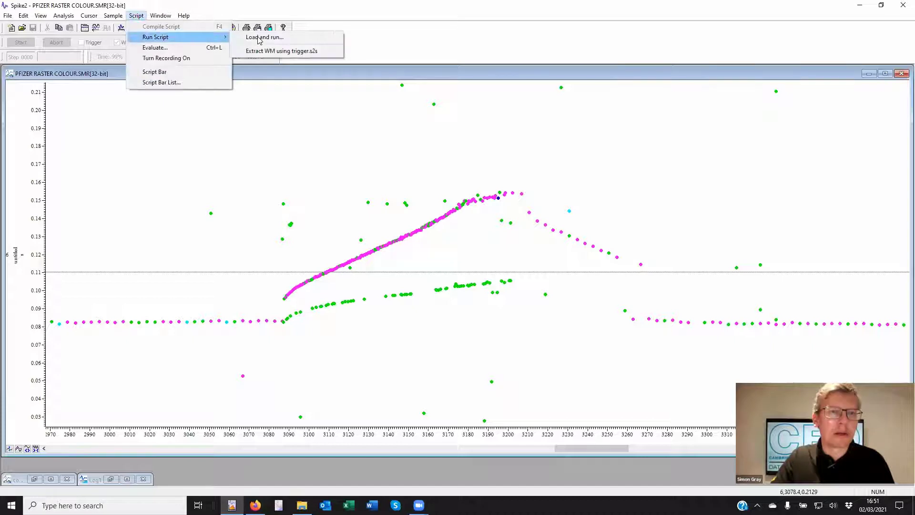
click(277, 40)
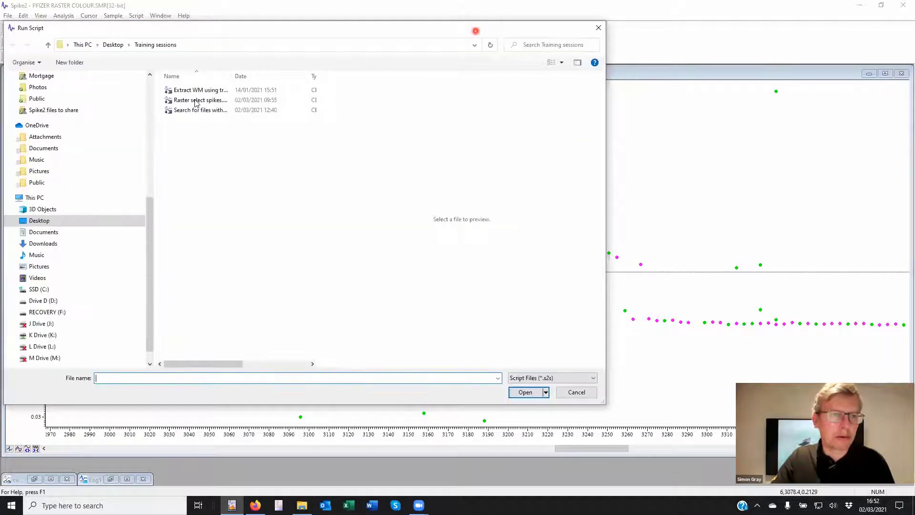
click(195, 101)
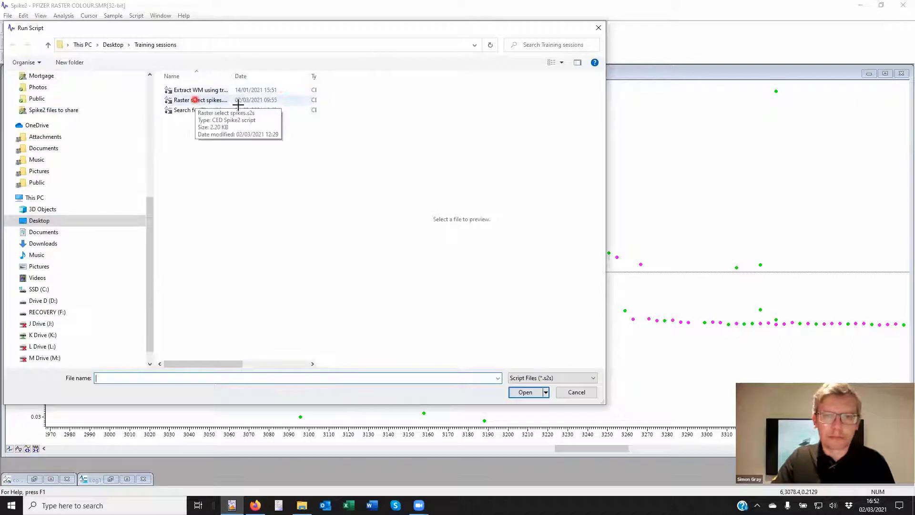
double_click(197, 103)
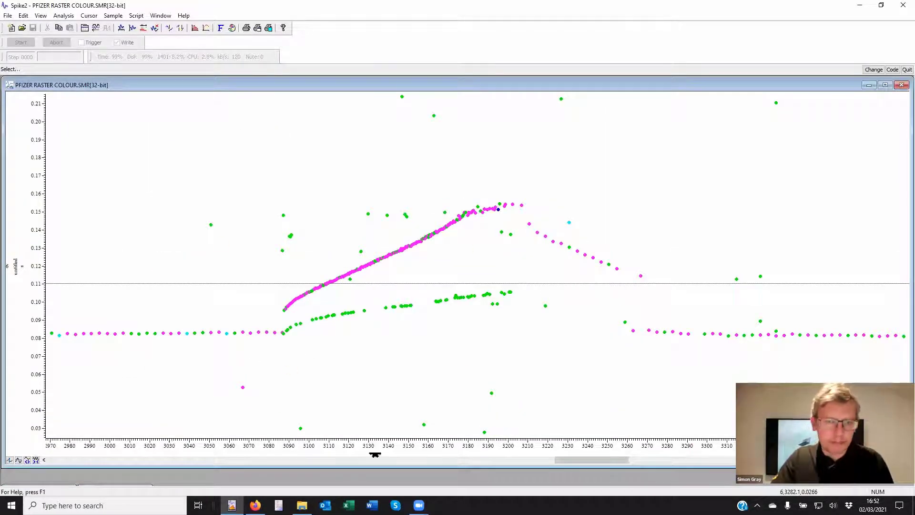
- Frame the raster peak near 2600 s and set the script's code to use to 4
scroll(377, 450, down, 5)
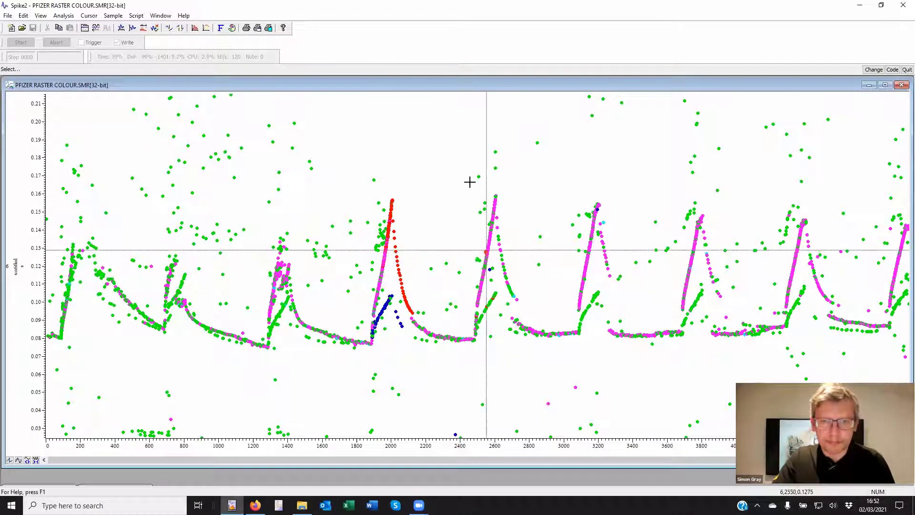
drag(525, 352, 472, 184)
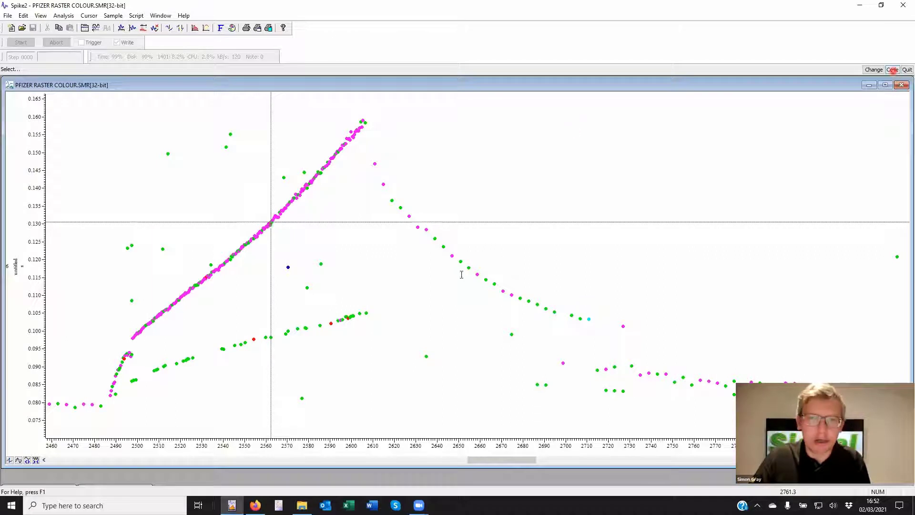
click(893, 70)
text(4)
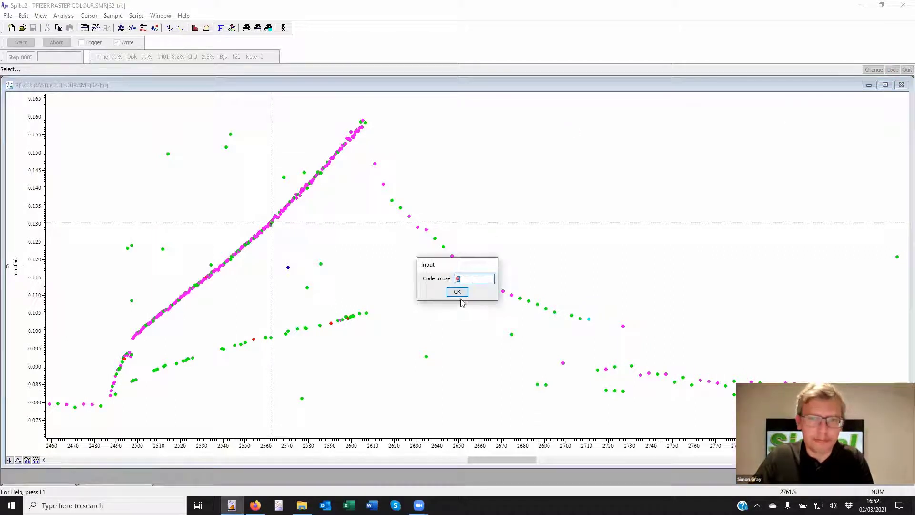
key(Return)
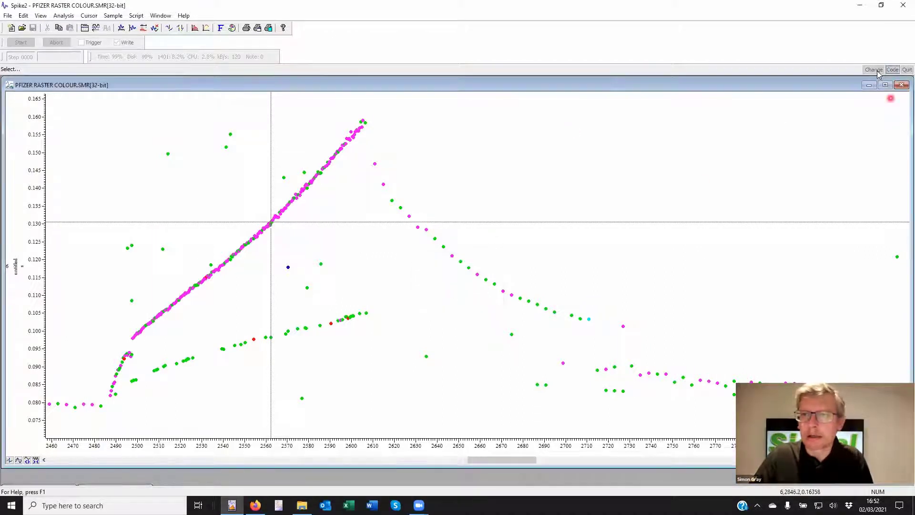
- Enable the script's code changing and recode the upper rising line of spikes from about 2562 s to 2591 s
click(874, 70)
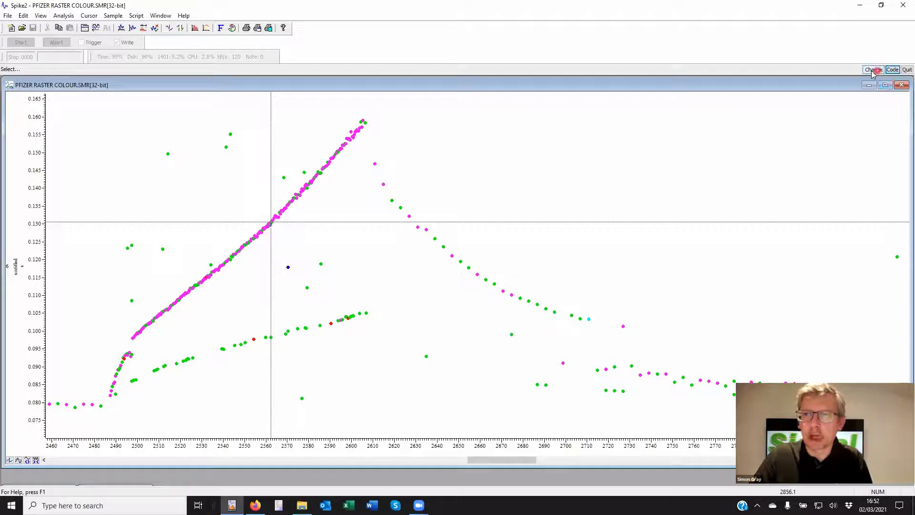
click(285, 215)
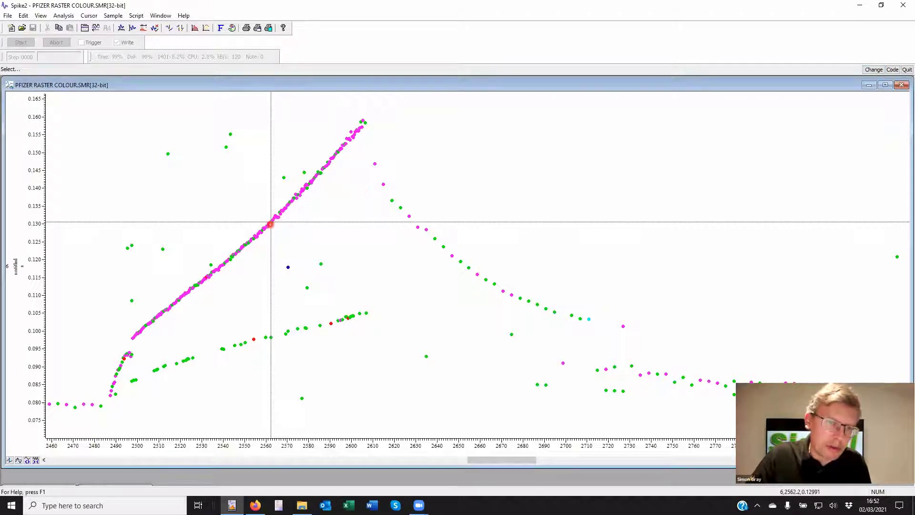
click(276, 224)
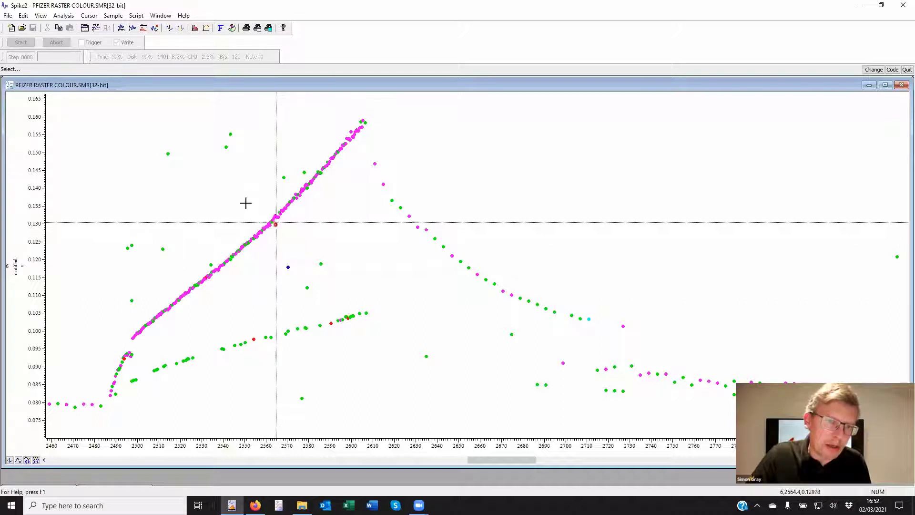
click(245, 204)
click(299, 241)
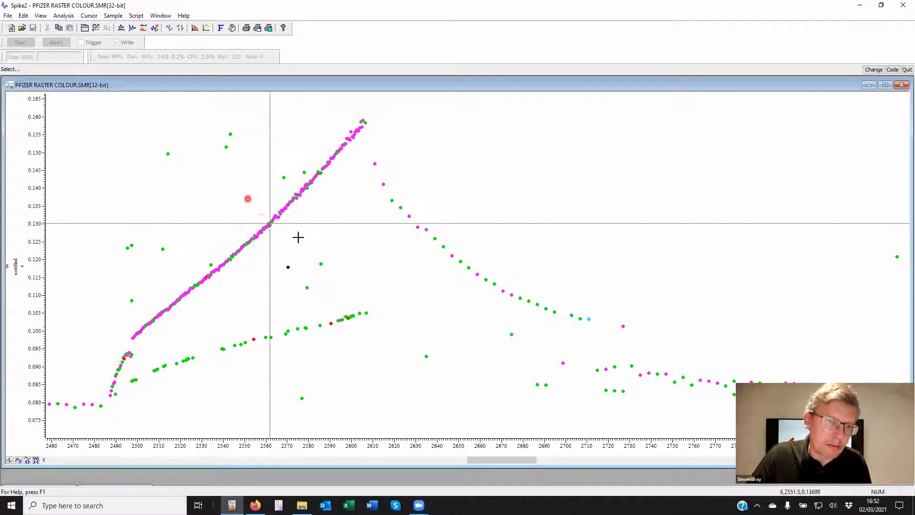
click(422, 223)
mouse_move(420, 225)
mouse_down()
mouse_move(403, 279)
mouse_move(421, 298)
mouse_move(438, 266)
mouse_up()
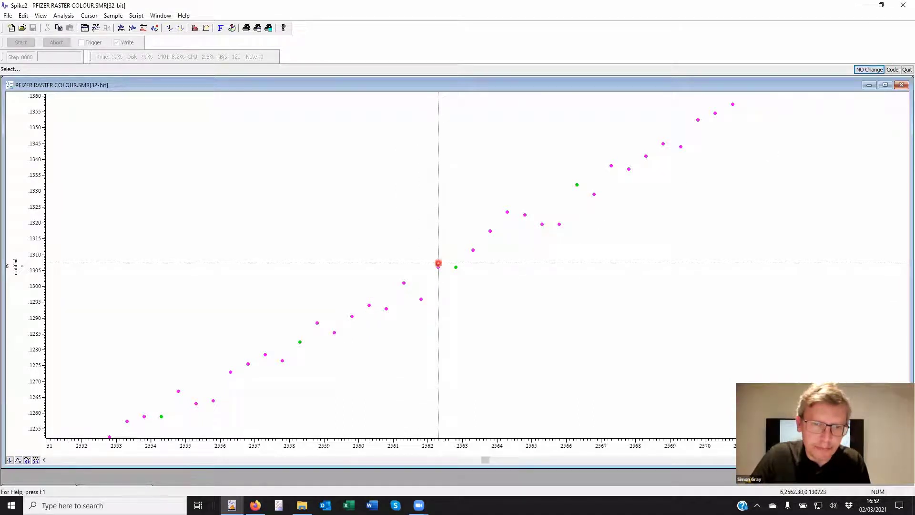
mouse_move(438, 263)
mouse_down()
mouse_move(452, 272)
mouse_move(491, 231)
mouse_move(518, 218)
mouse_up()
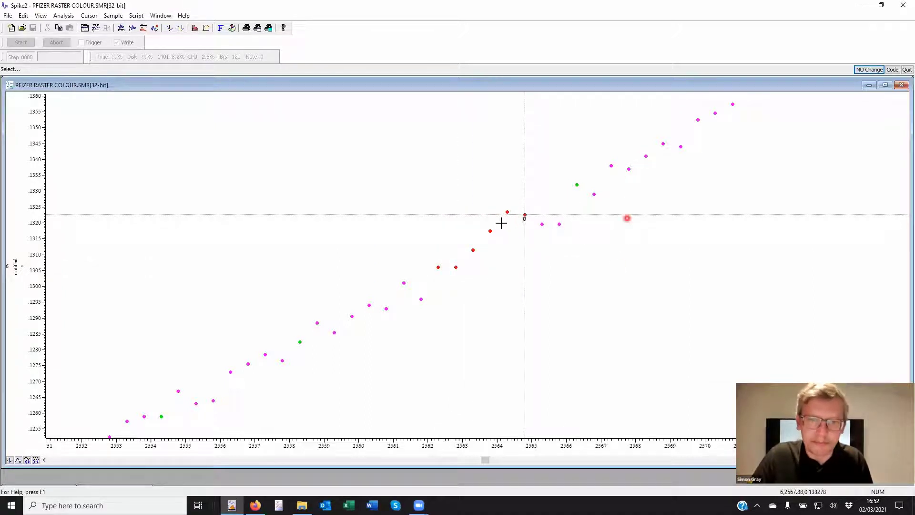
click(276, 218)
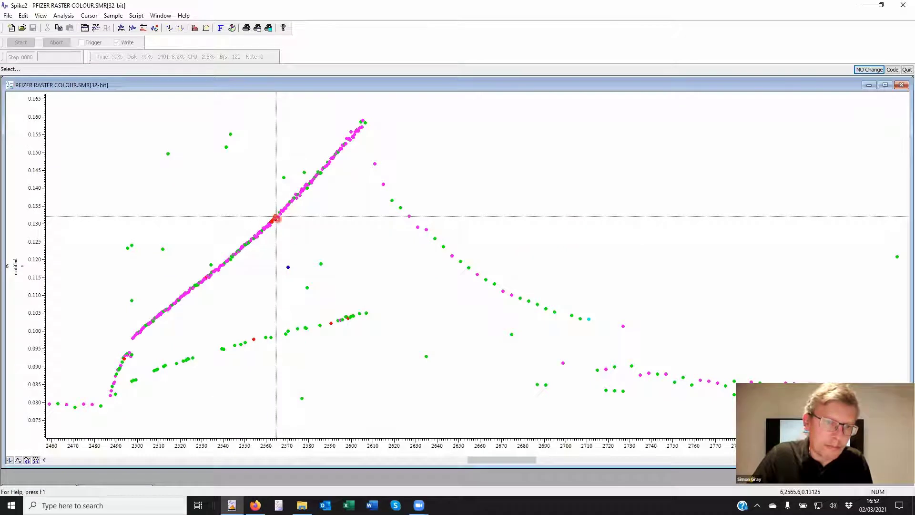
mouse_move(277, 216)
mouse_down()
mouse_move(296, 198)
mouse_move(278, 216)
mouse_move(278, 198)
mouse_move(285, 209)
mouse_move(335, 151)
mouse_move(332, 162)
mouse_up()
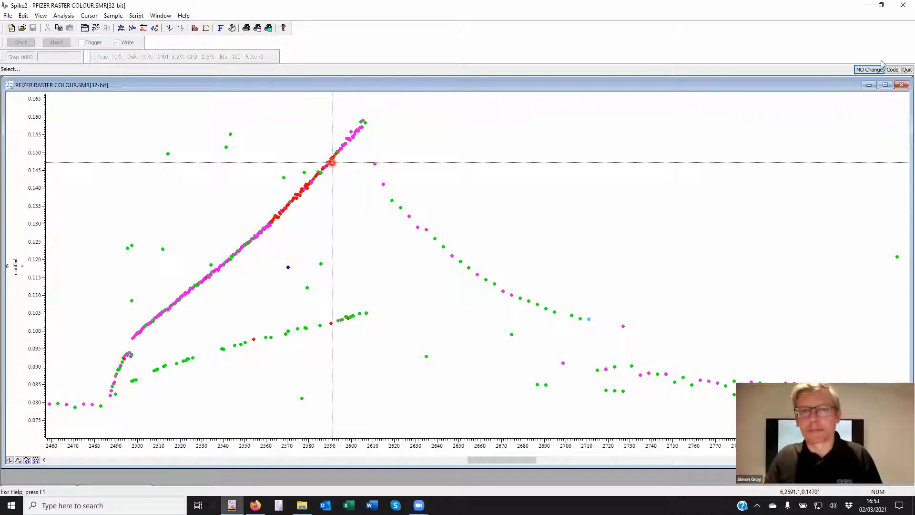
- Quit the raster script and close PFIZER RASTER COLOUR.SMR
click(905, 70)
click(902, 75)
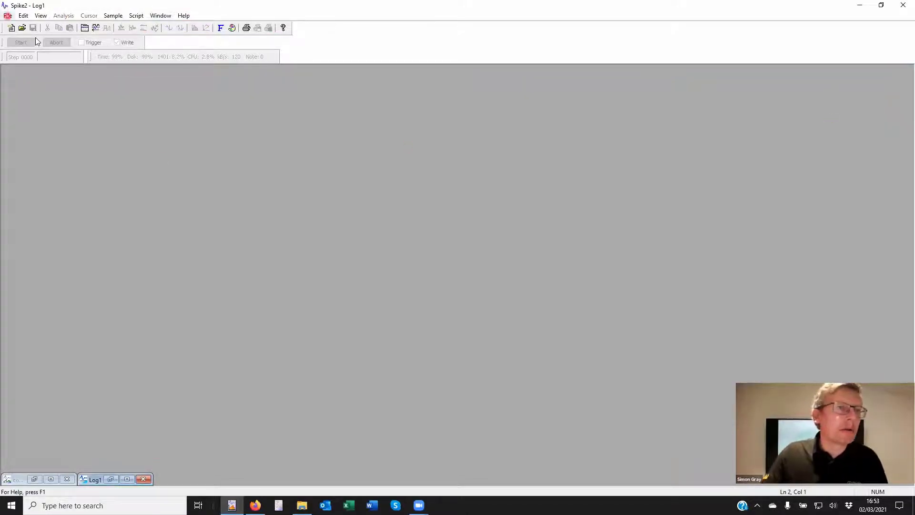
- Open the data file LONG file.smrx and display its whole time range
click(8, 16)
click(52, 38)
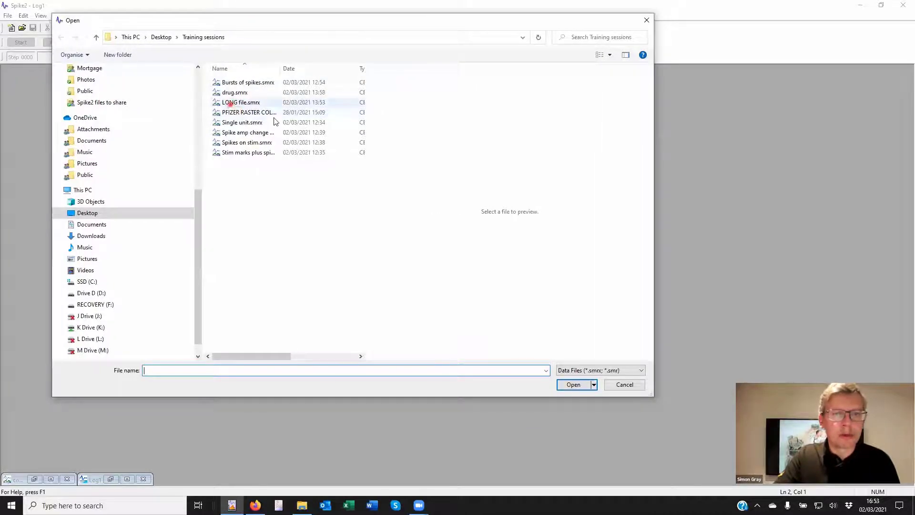
click(231, 102)
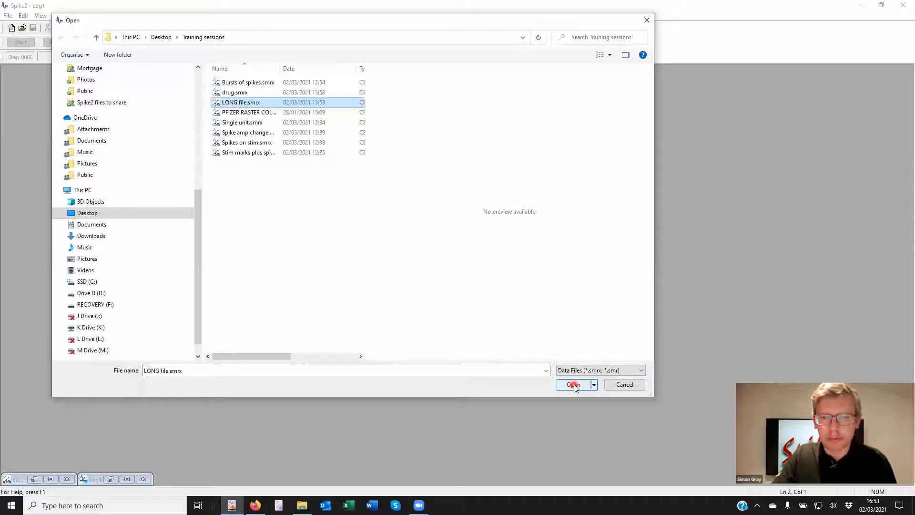
click(573, 384)
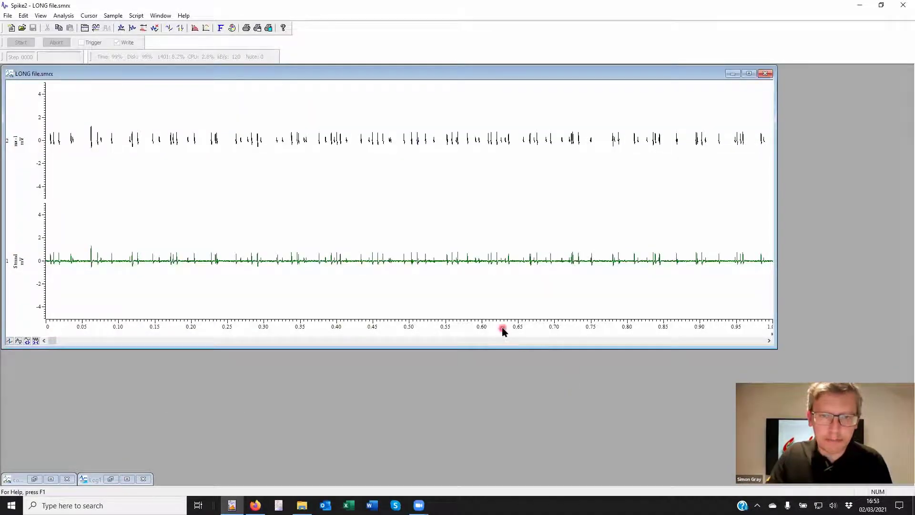
double_click(503, 327)
click(220, 135)
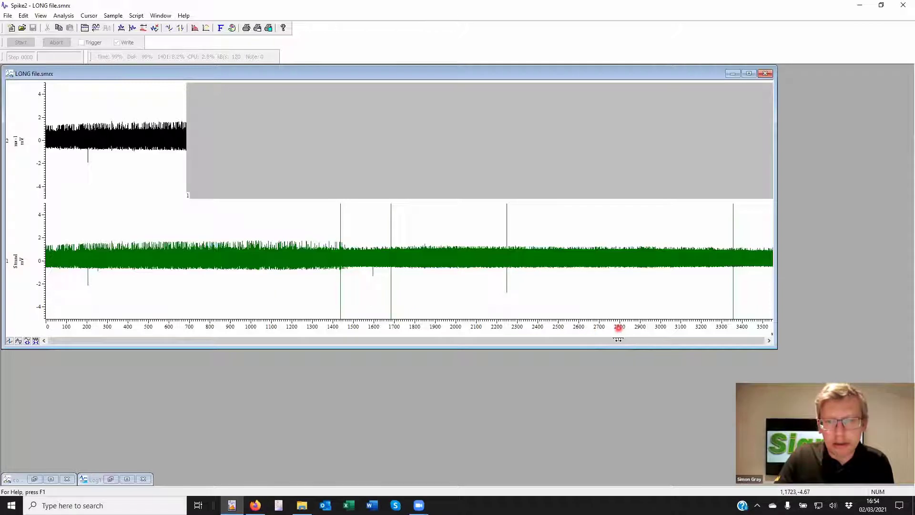
- Show only channel 2 nw-1, framed on the group of spikes between about 636.07 s and 636.13 s
drag(172, 114, 183, 114)
drag(341, 120, 459, 117)
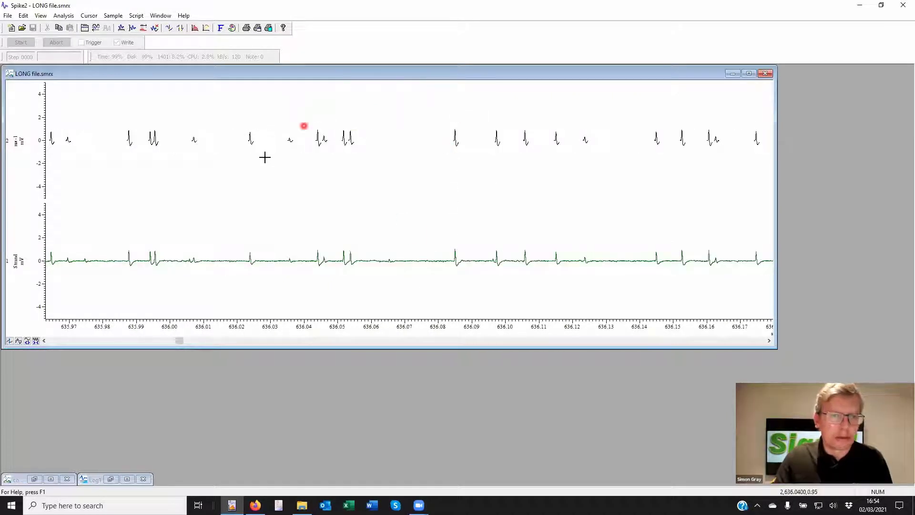
mouse_move(676, 326)
mouse_down()
mouse_move(658, 324)
mouse_move(599, 137)
mouse_move(519, 140)
mouse_up()
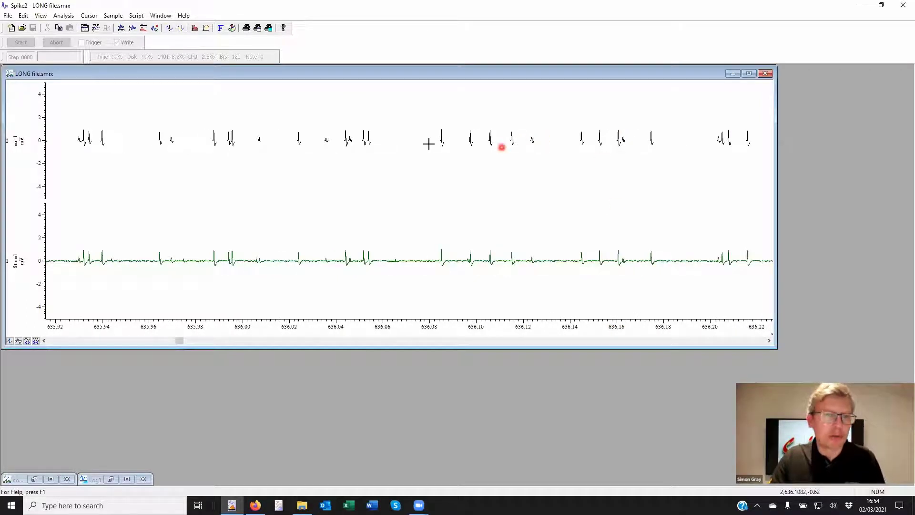
double_click(339, 138)
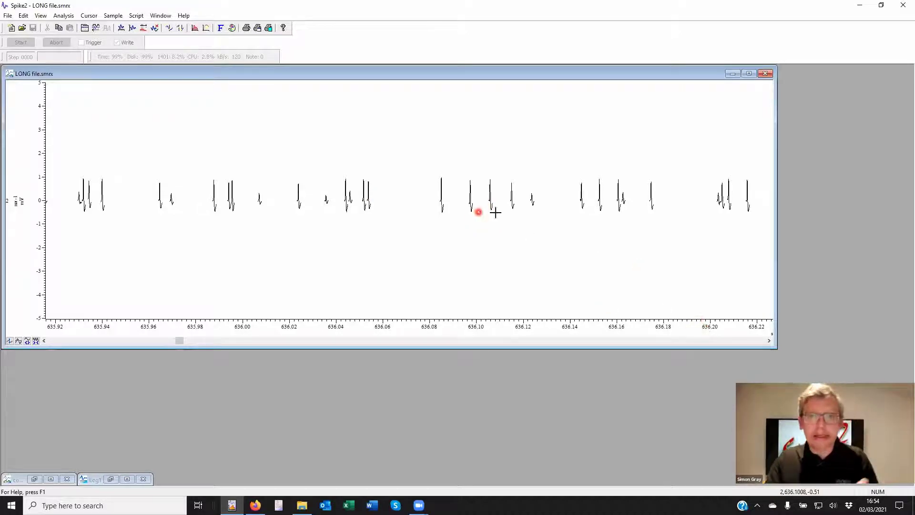
drag(406, 148, 548, 236)
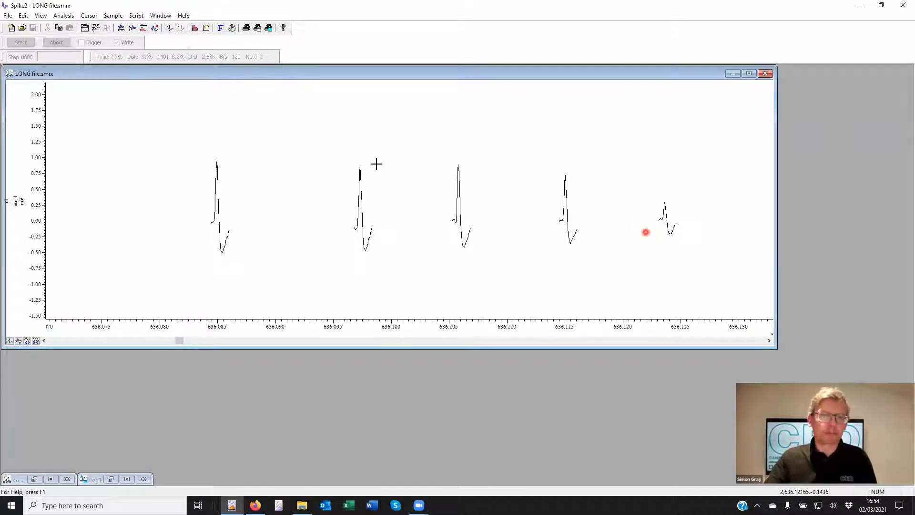
- Open channel 2 for WaveMark editing and move the WaveMark window clear of the spikes
right_click(325, 167)
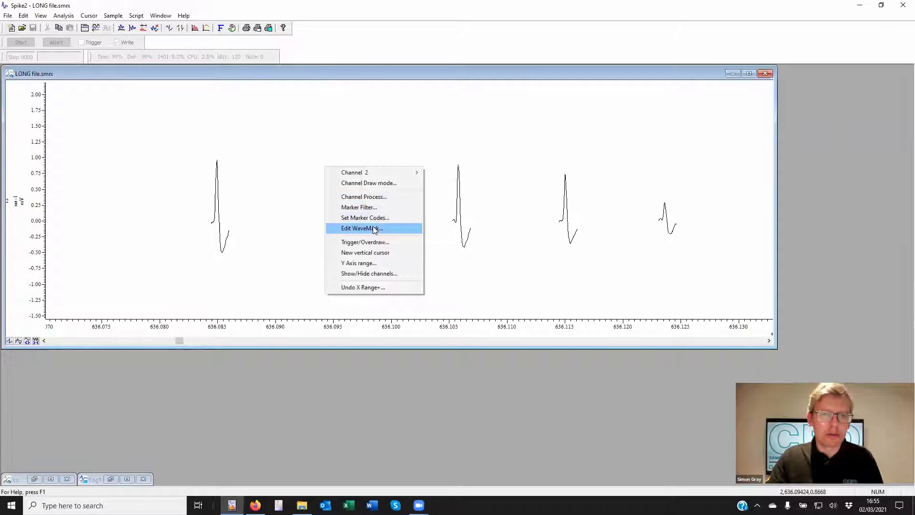
click(376, 226)
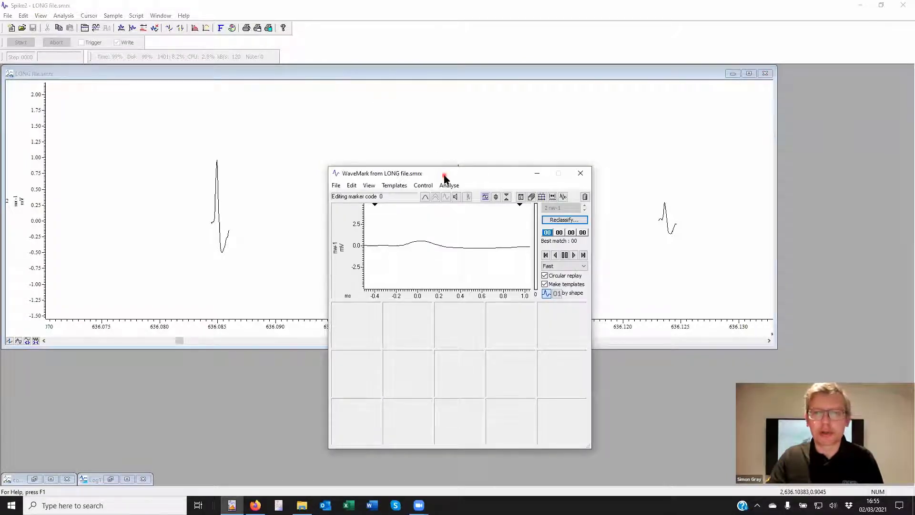
drag(445, 178, 719, 115)
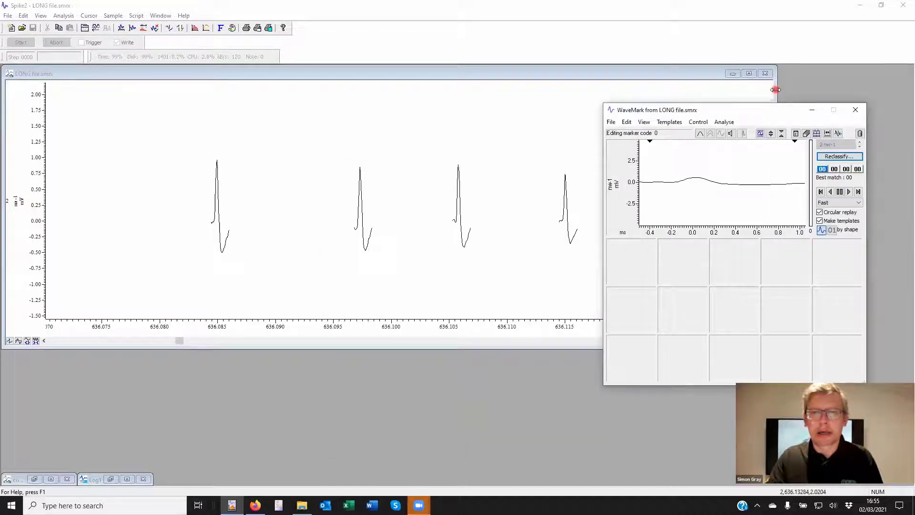
- Place cursor 0 at the spike near 636.085 s, create template 01 from it and advance to the next spike
click(497, 118)
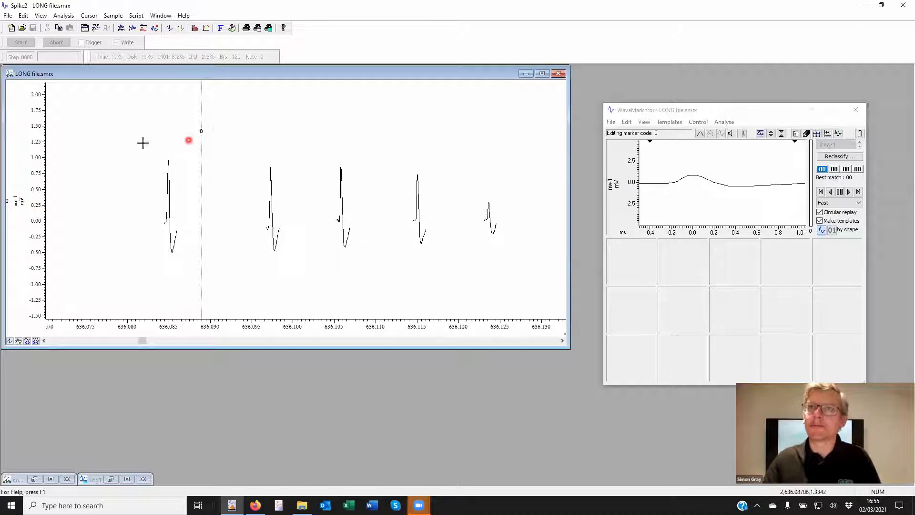
mouse_move(202, 139)
mouse_down()
mouse_move(140, 143)
mouse_move(164, 145)
mouse_up()
drag(663, 200, 620, 265)
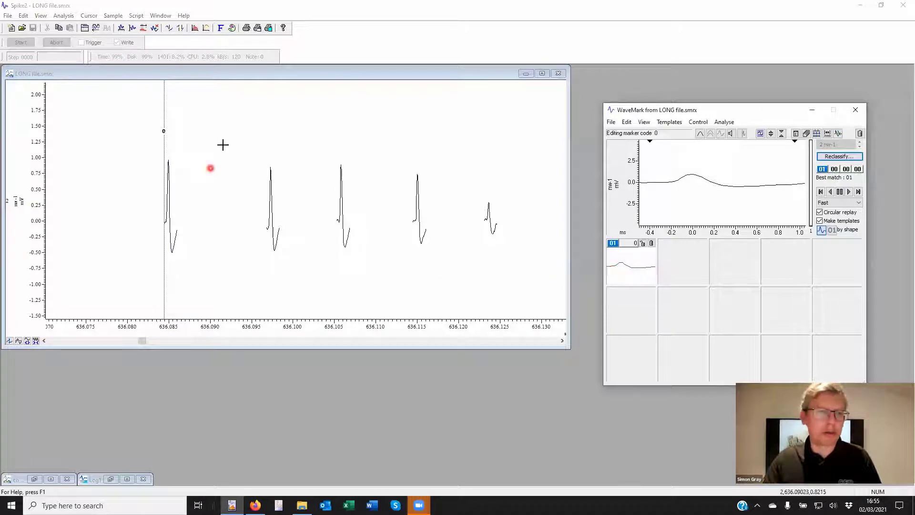
click(858, 192)
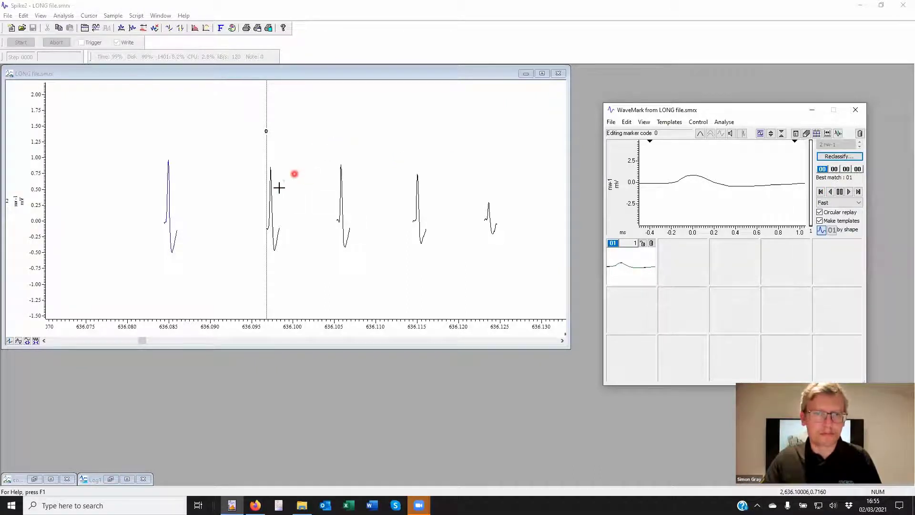
- Create templates 02, 03 and 04 from the spikes near 636.097 s, 636.115 s and 636.124 s, moving cursor 0 to each spike
drag(749, 178, 690, 259)
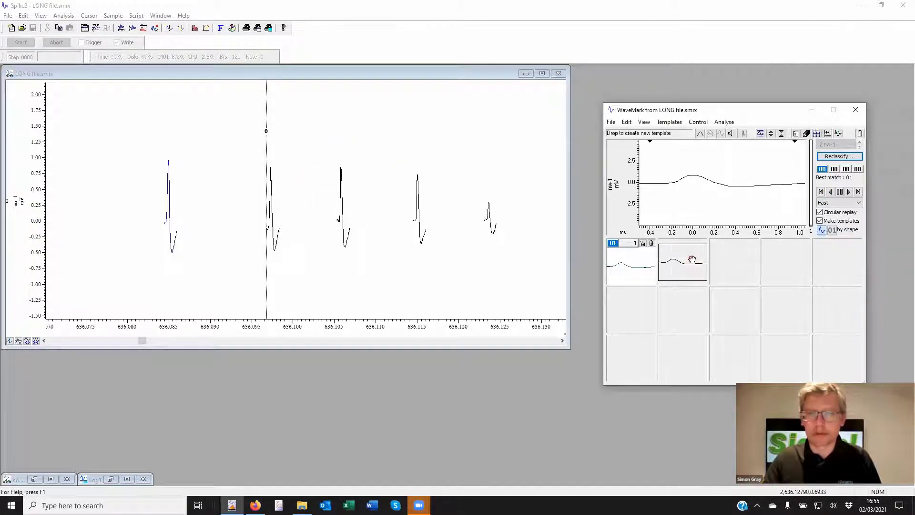
drag(265, 143, 413, 139)
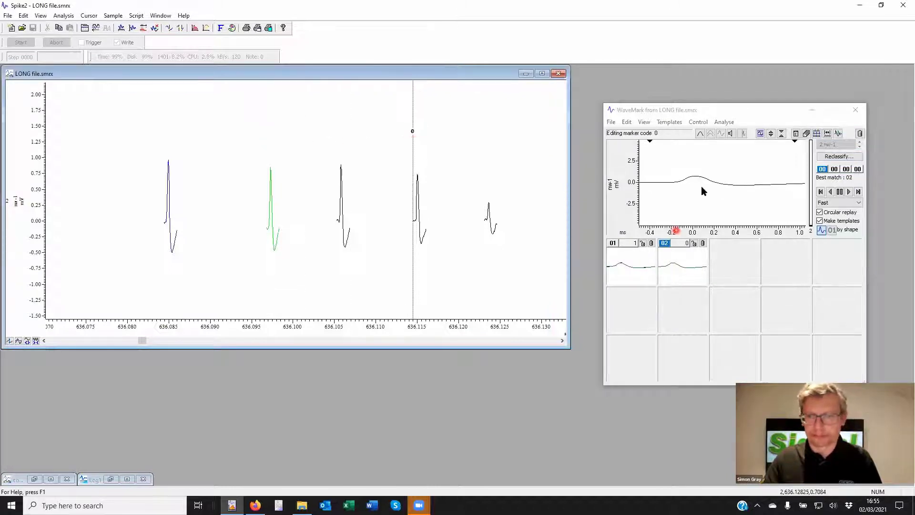
drag(730, 190, 733, 264)
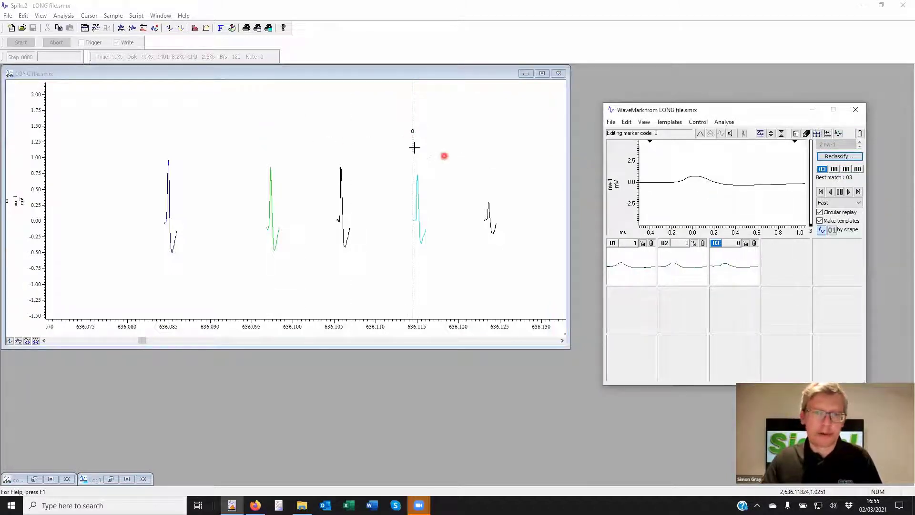
drag(413, 147, 484, 142)
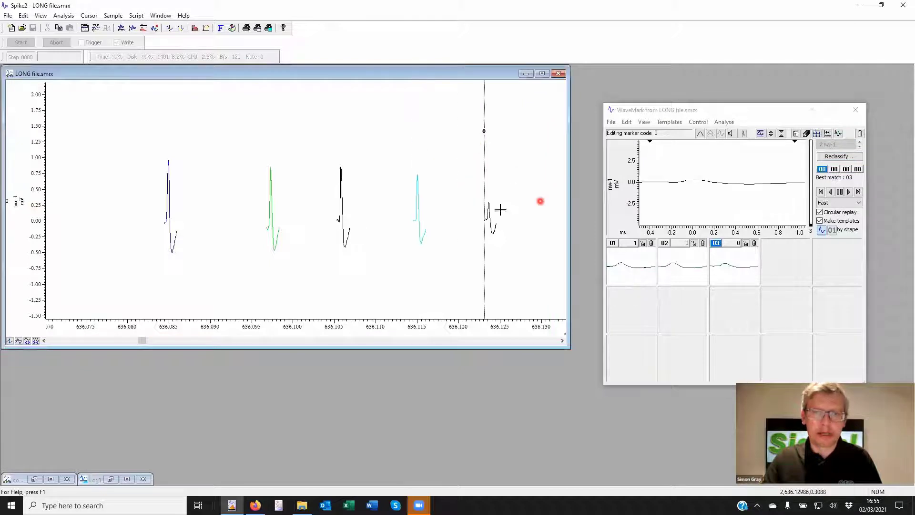
drag(694, 197, 758, 257)
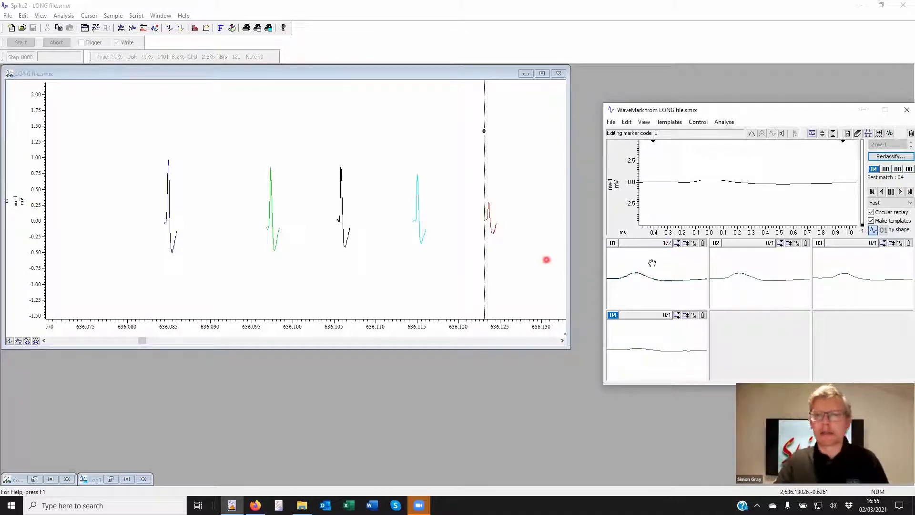
- Change the marker codes of templates 02 and 03 to 01
click(717, 244)
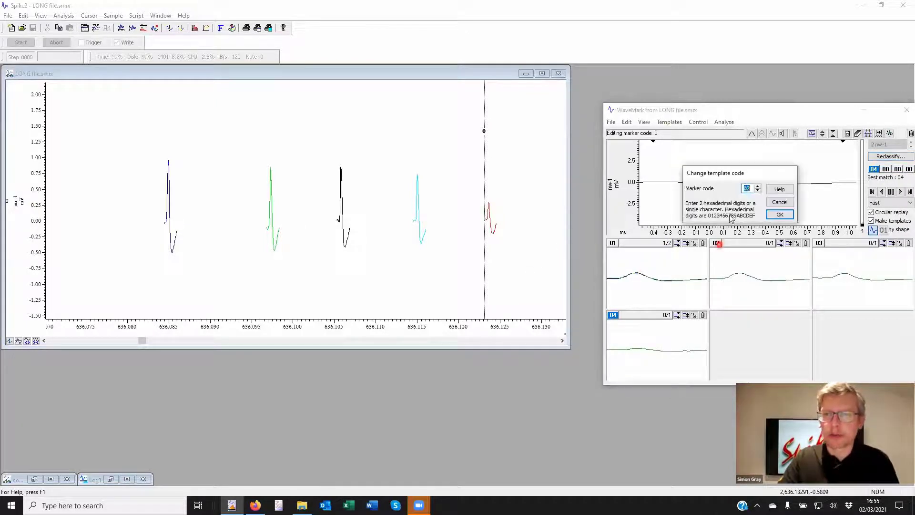
click(758, 191)
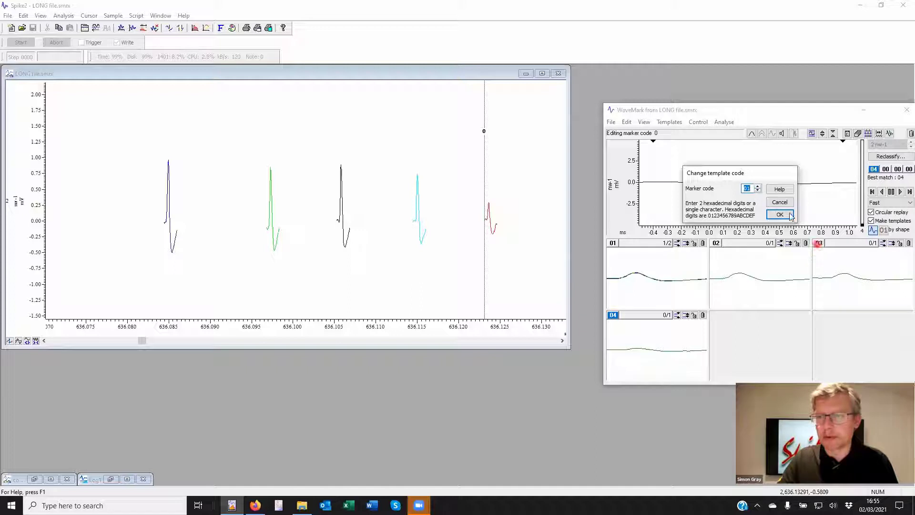
click(789, 214)
click(819, 243)
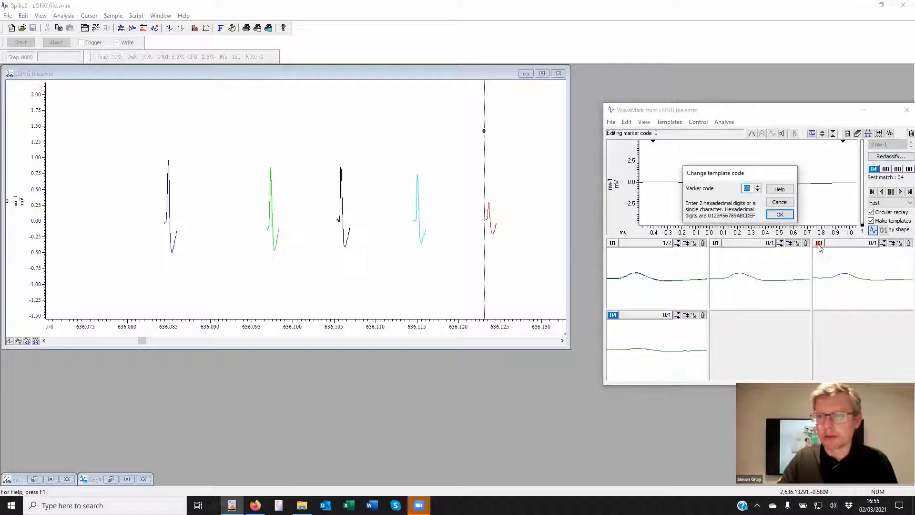
click(758, 191)
click(758, 191)
click(780, 215)
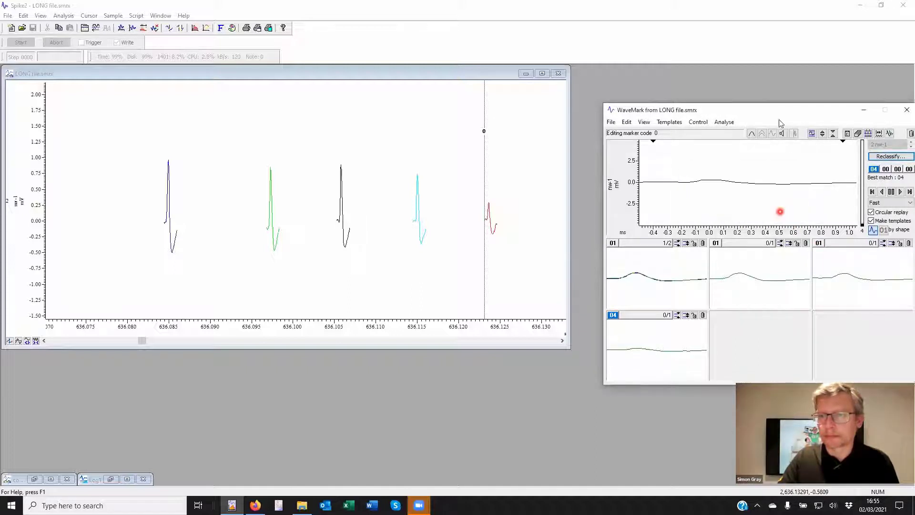
- Change the marker code of template 04 to 01 and place the WaveMark window clear of the spikes
drag(773, 110, 780, 105)
drag(710, 61, 703, 56)
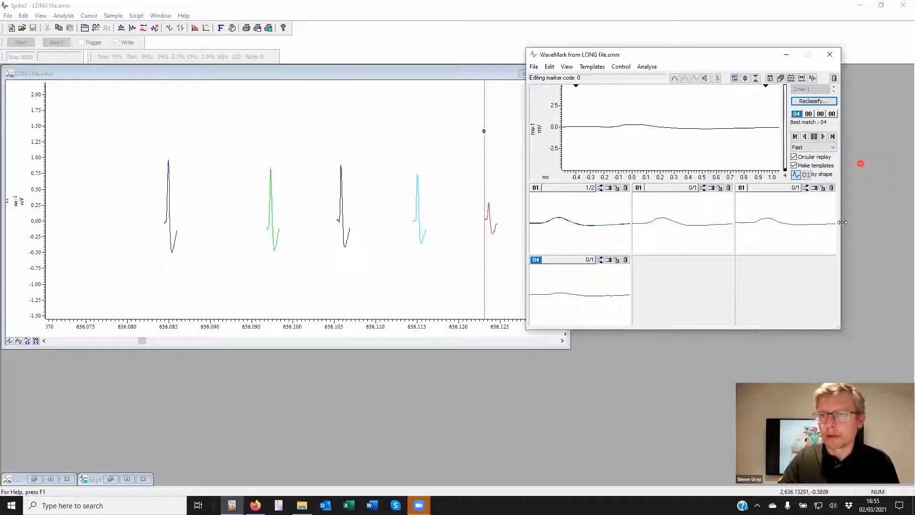
click(536, 260)
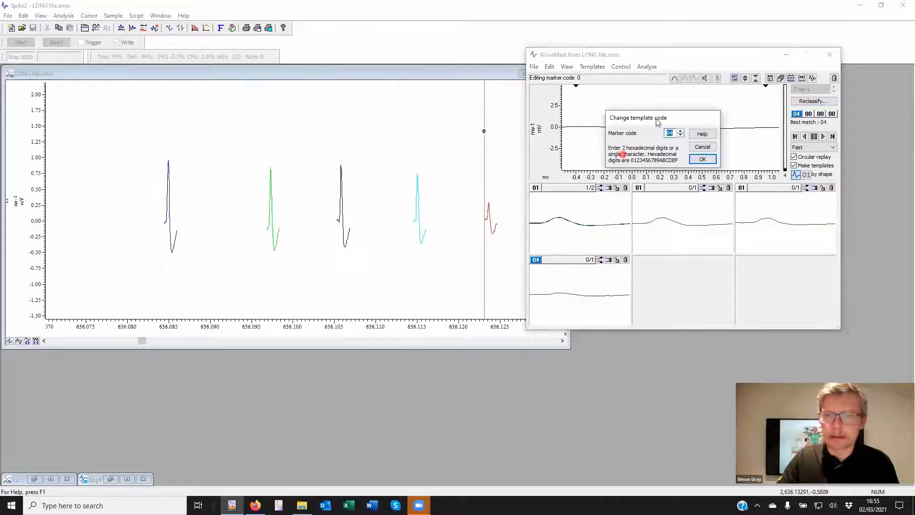
click(681, 136)
click(703, 160)
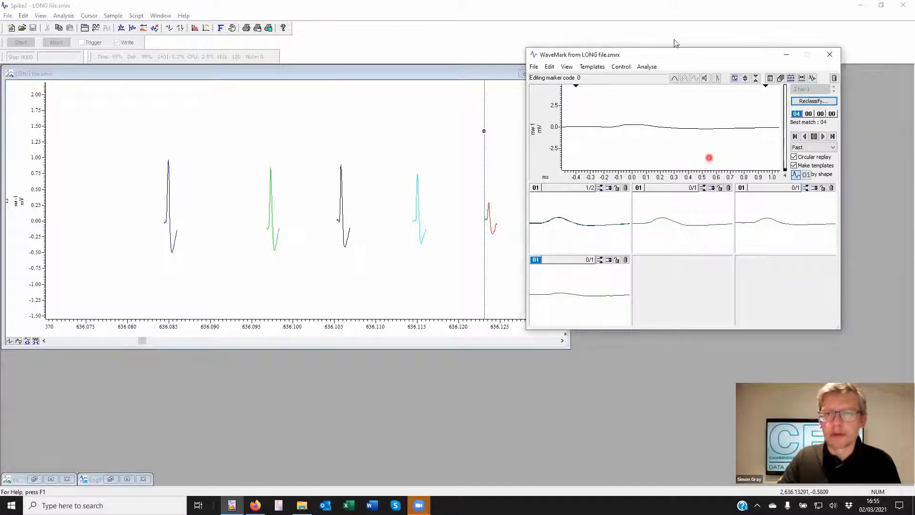
drag(669, 57, 716, 16)
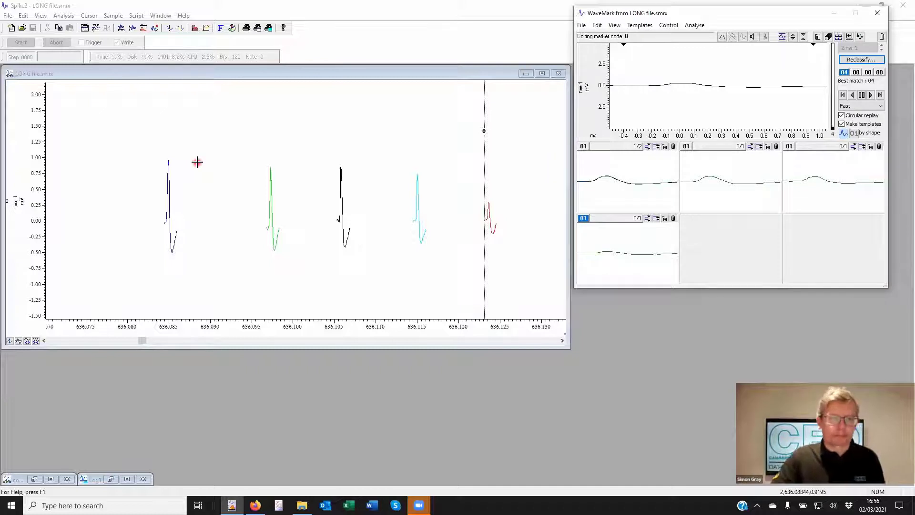
click(263, 178)
click(180, 168)
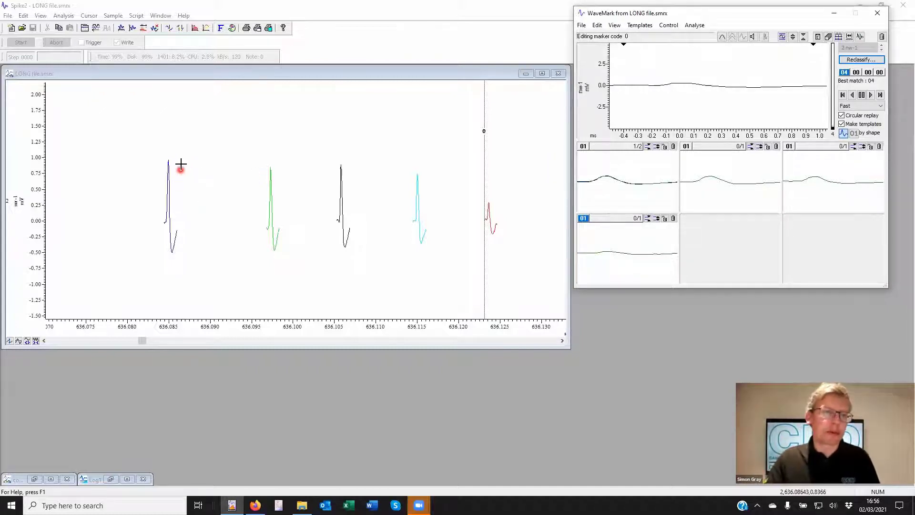
click(151, 150)
click(149, 222)
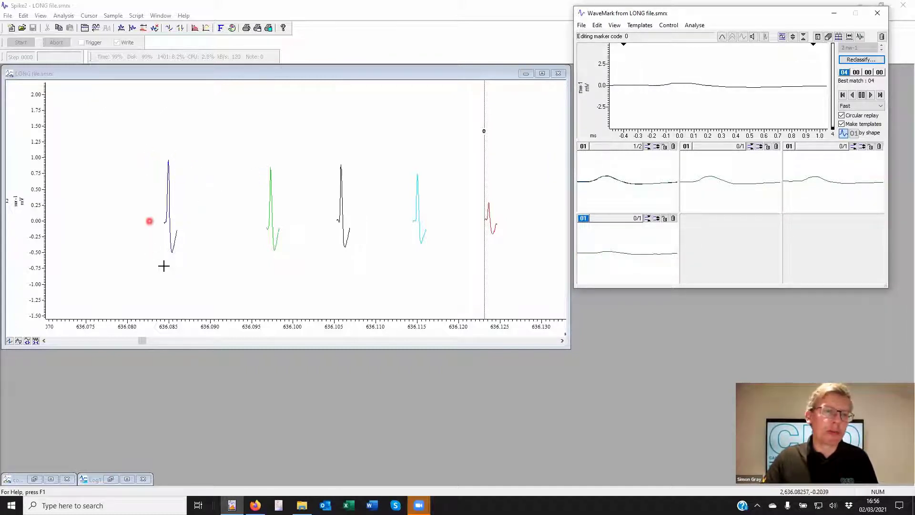
click(177, 260)
click(196, 181)
click(145, 208)
click(180, 262)
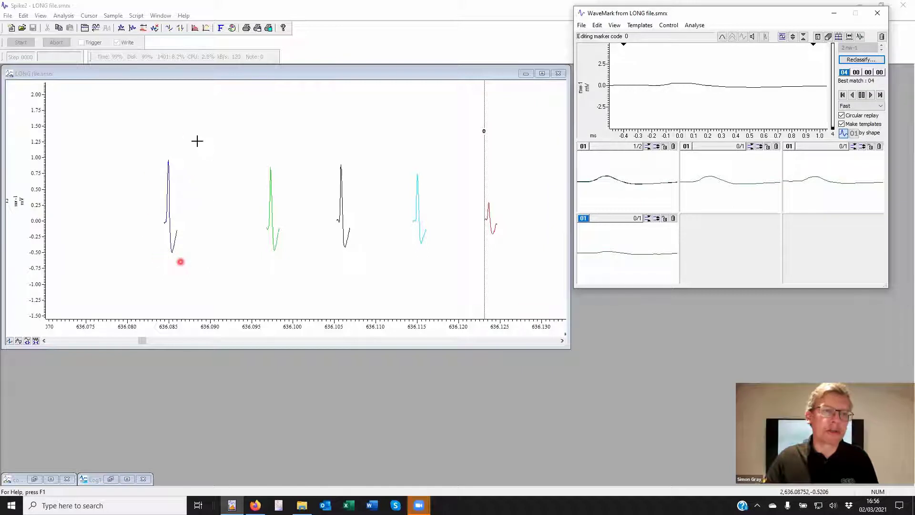
click(167, 149)
click(259, 159)
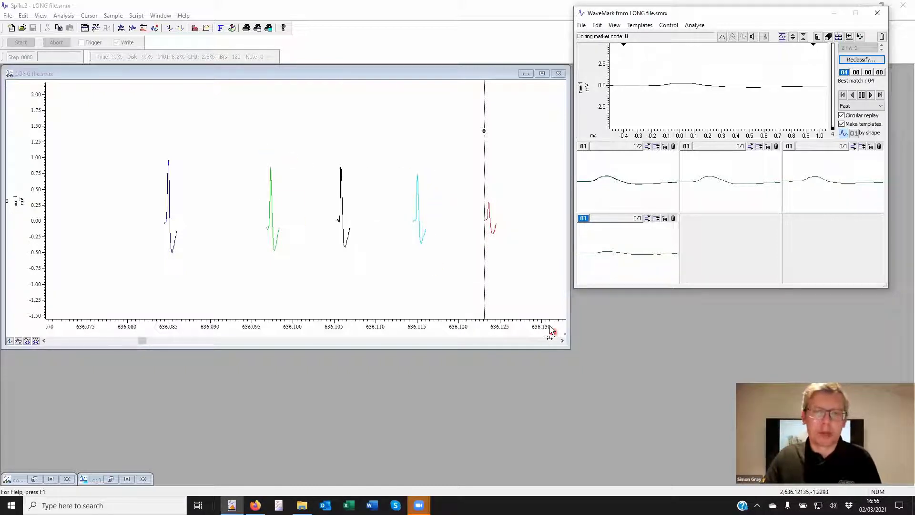
- Reclassify channel 2 with the templates coded 01 and widen the displayed time range to about 635.7 to 636.5 s
drag(517, 334, 409, 335)
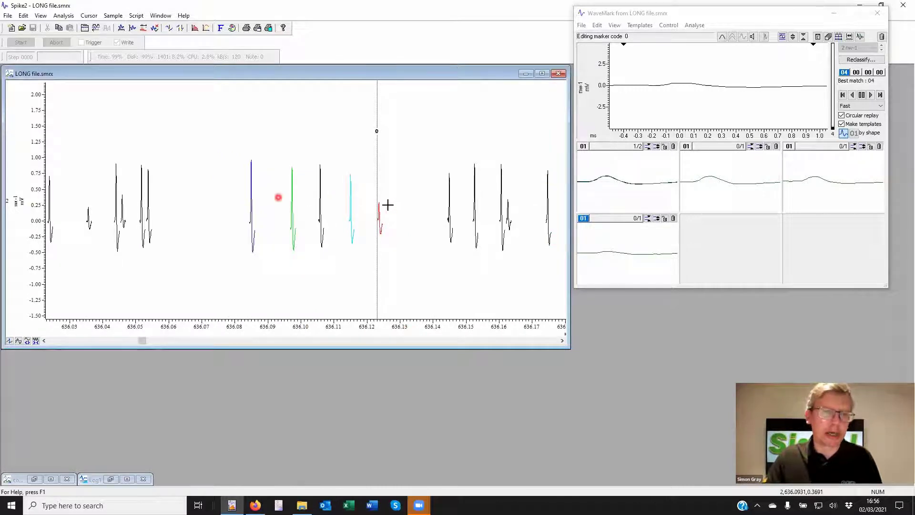
click(858, 61)
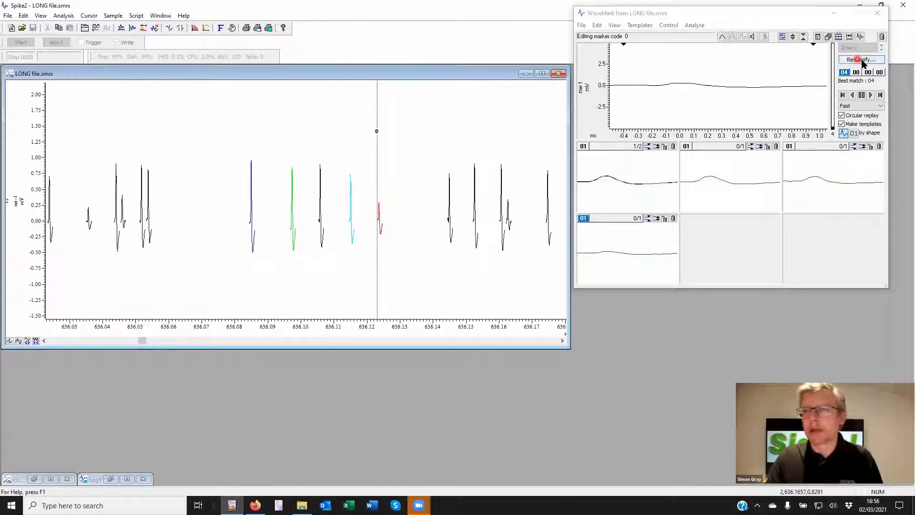
click(657, 120)
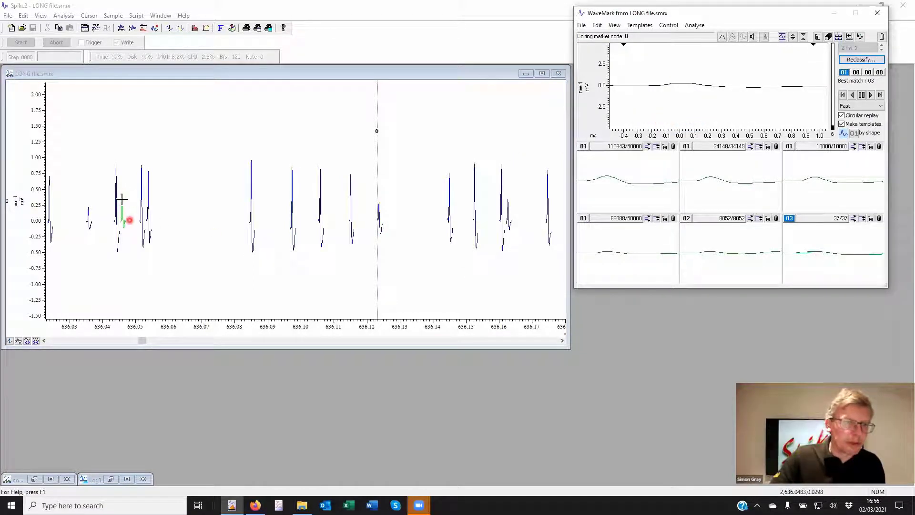
drag(534, 327, 349, 332)
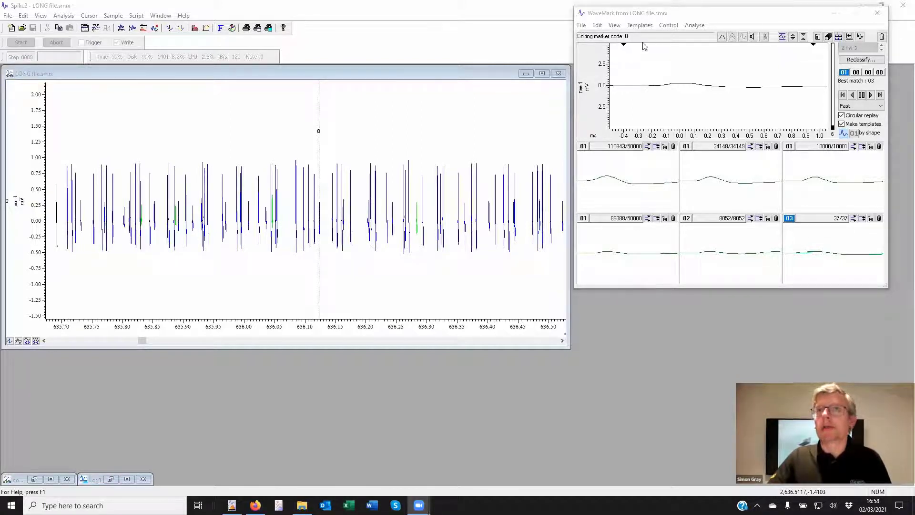
- Close the WaveMark window and the data file LONG file.smrx
click(876, 16)
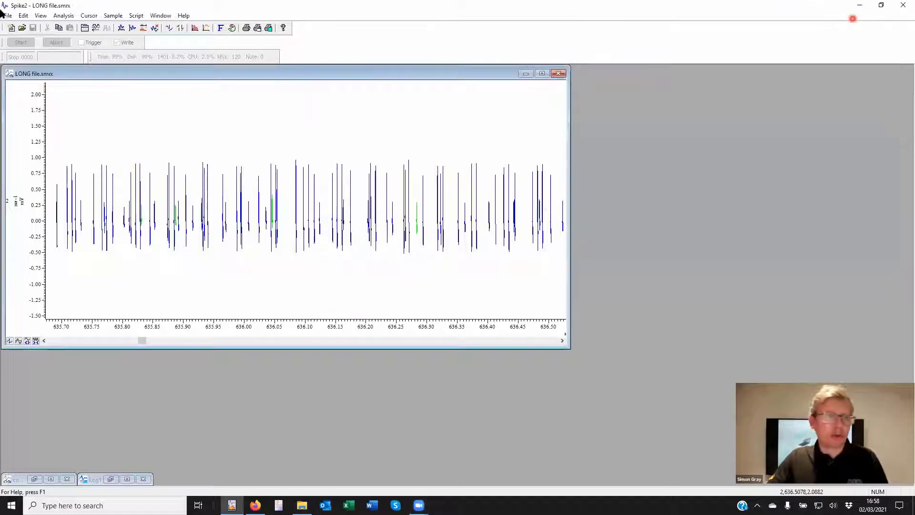
click(37, 74)
drag(37, 73, 250, 81)
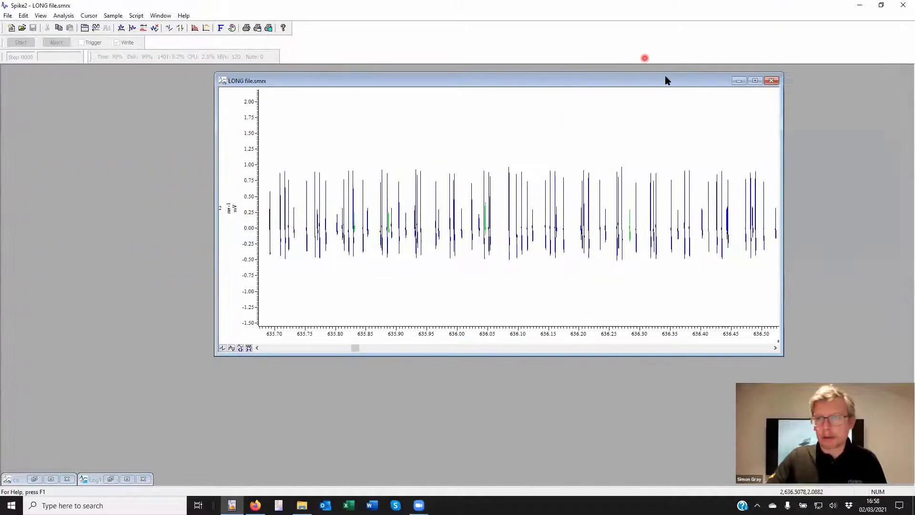
click(772, 81)
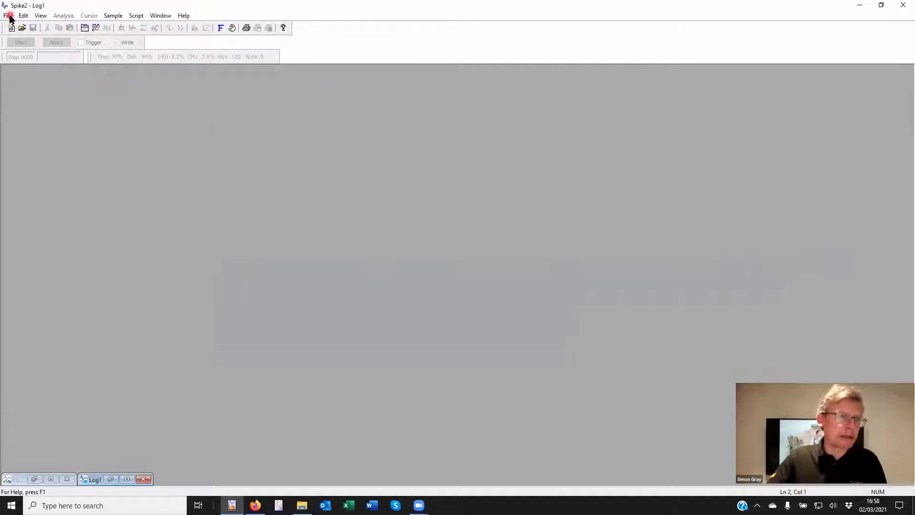
- Open the data file Bursts of spikes.smrx from the Training sessions folder and display its whole time range
click(9, 16)
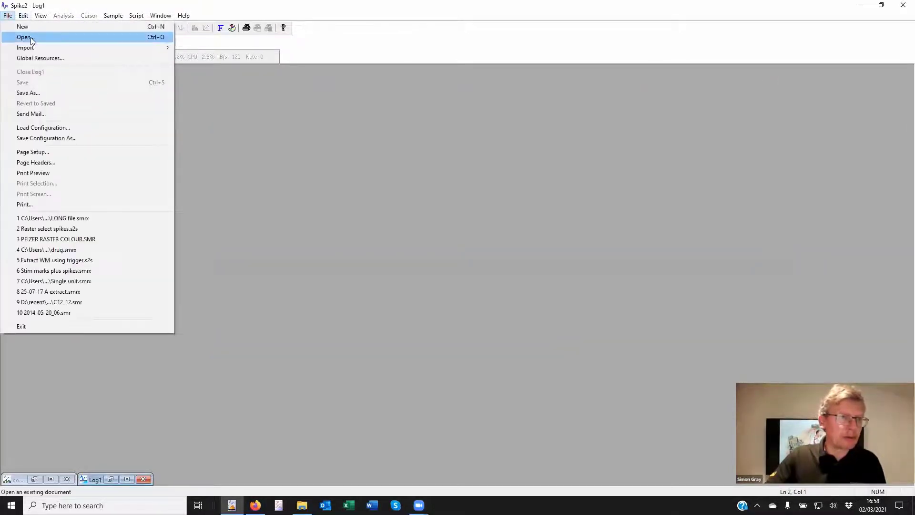
click(32, 41)
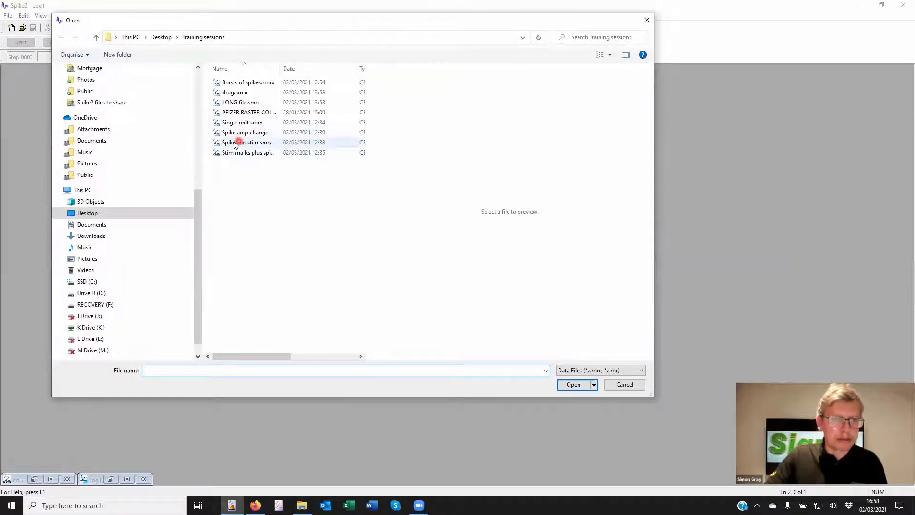
double_click(231, 84)
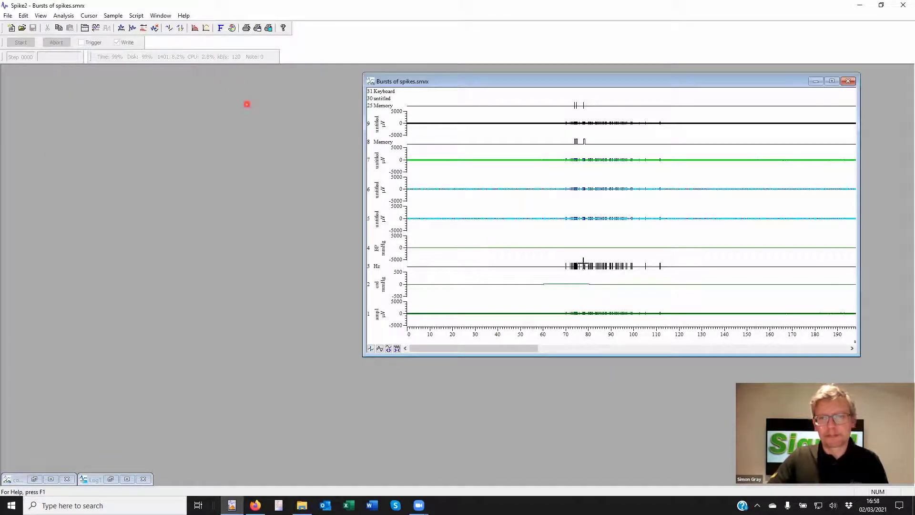
double_click(667, 329)
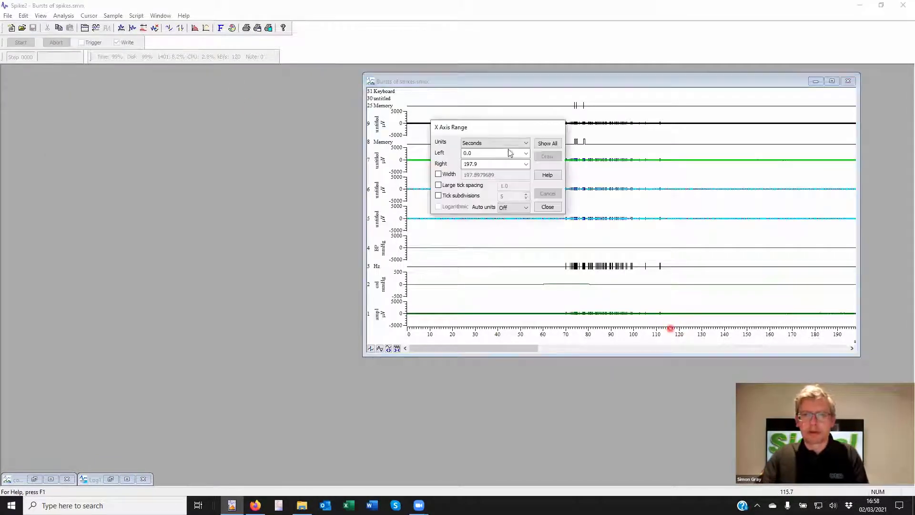
click(547, 143)
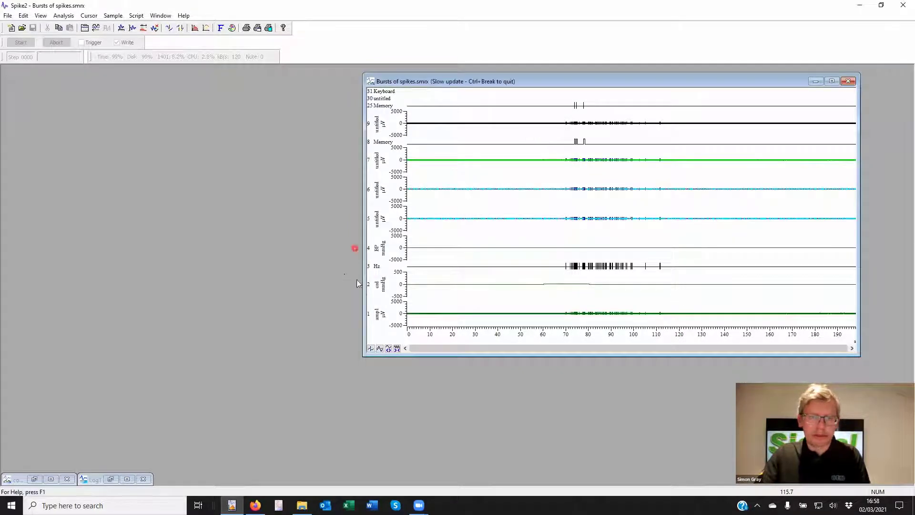
- Maximise the data window and show only channel 5, scaled vertically to about -900 to 1000 µV
double_click(454, 82)
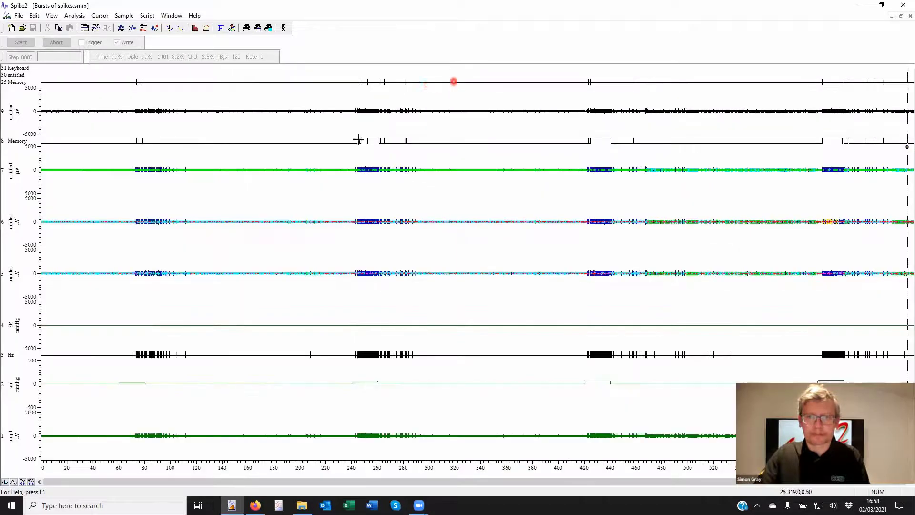
double_click(595, 271)
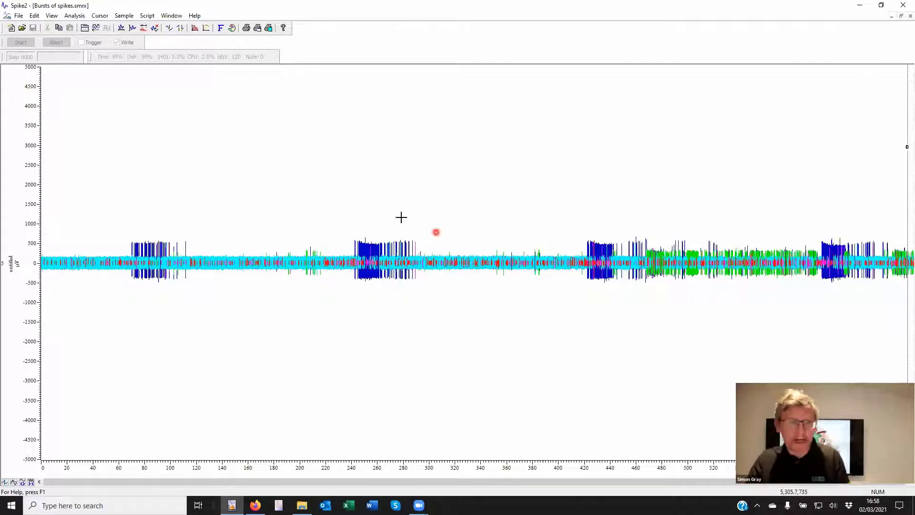
drag(390, 223, 390, 299)
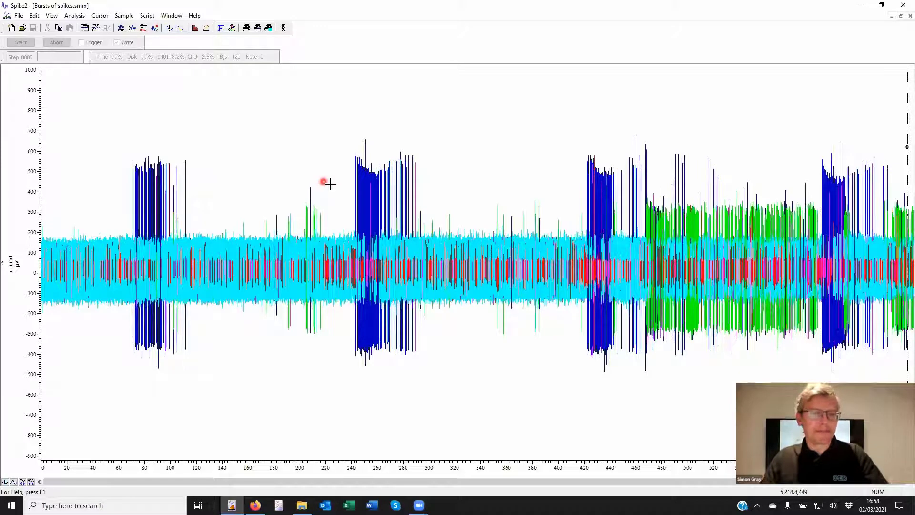
- Bracket the second spike burst with cursors 1 and 2 at about 236 s and 298 s, and open channel 5 for WaveMark editing
key(ctrl+1)
key(ctrl+2)
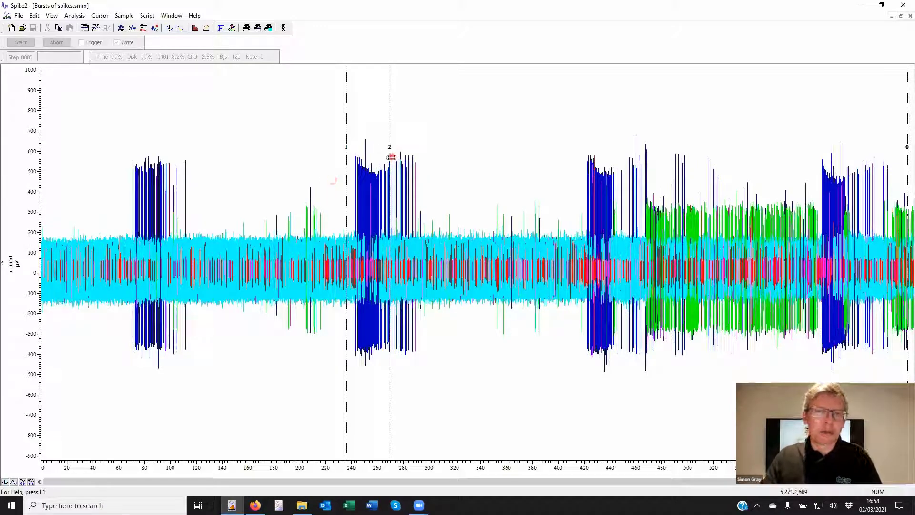
drag(391, 156, 426, 155)
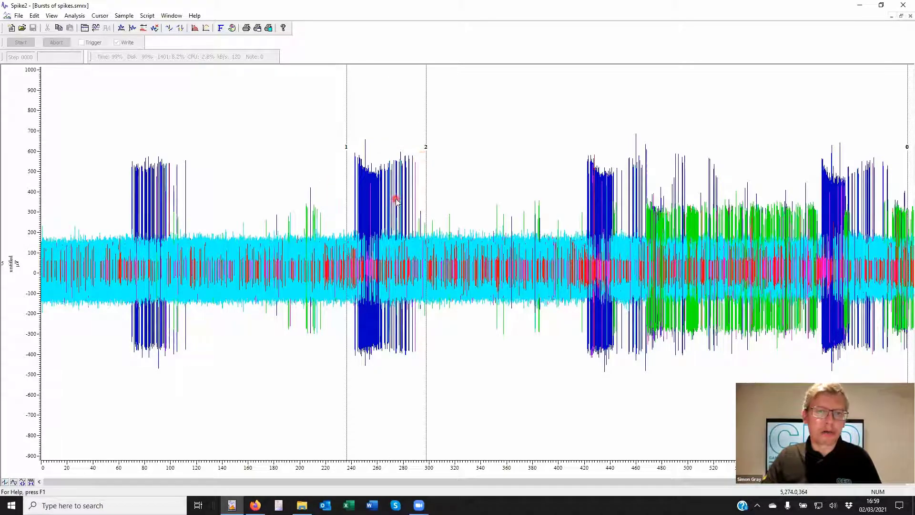
right_click(396, 200)
click(441, 258)
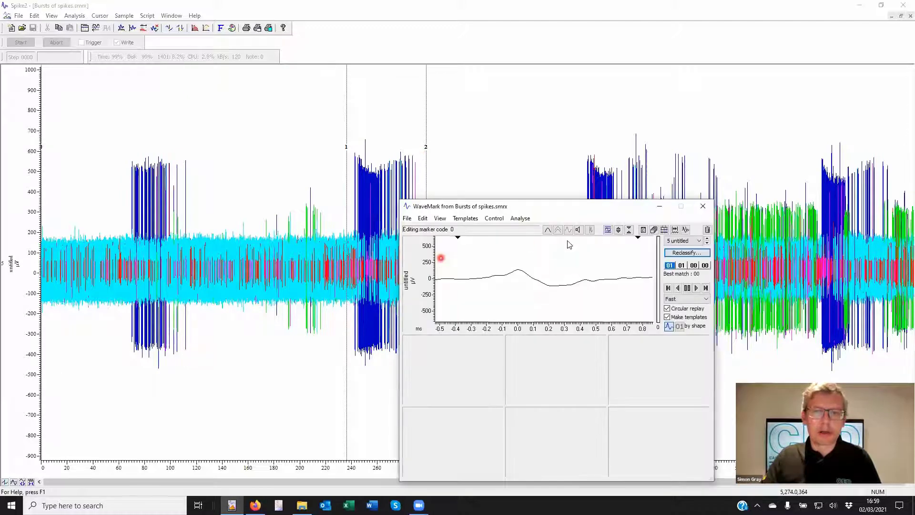
- Limit the time range for template building to run from Cursor(1) to Cursor(2)
drag(578, 211, 690, 126)
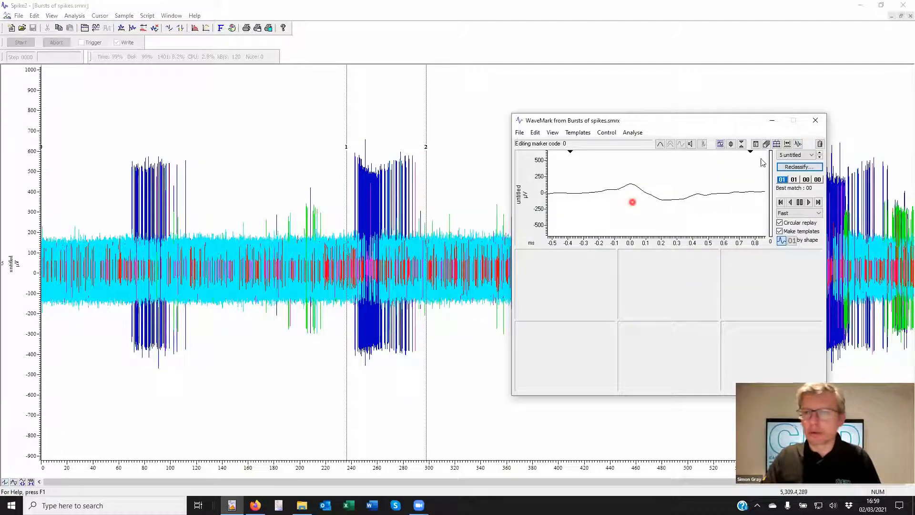
click(786, 143)
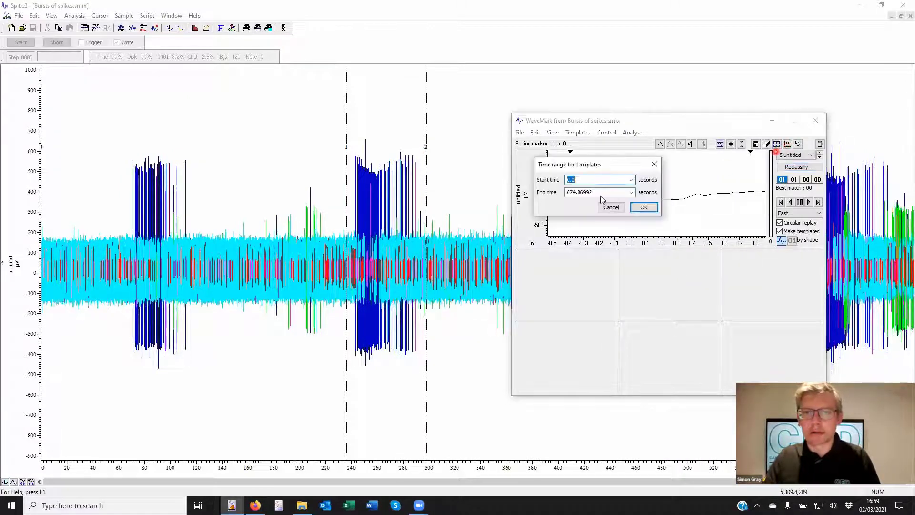
click(631, 180)
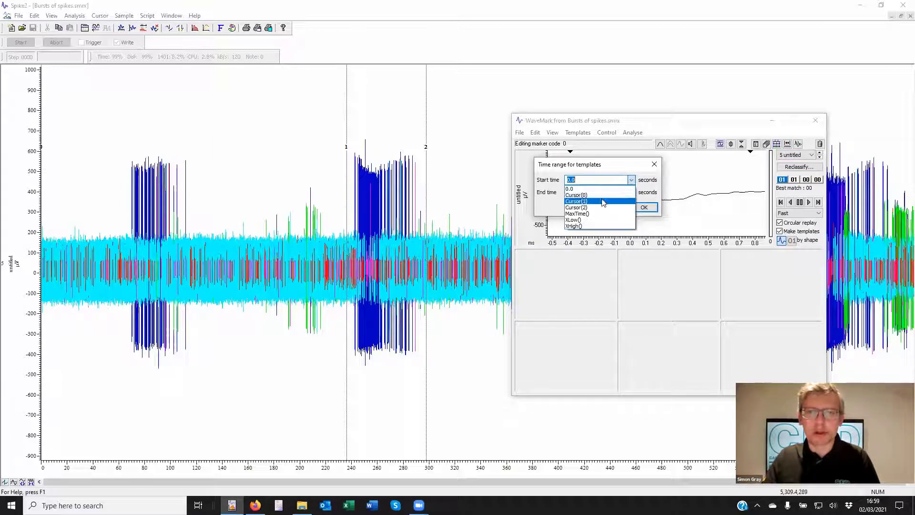
click(603, 202)
click(631, 192)
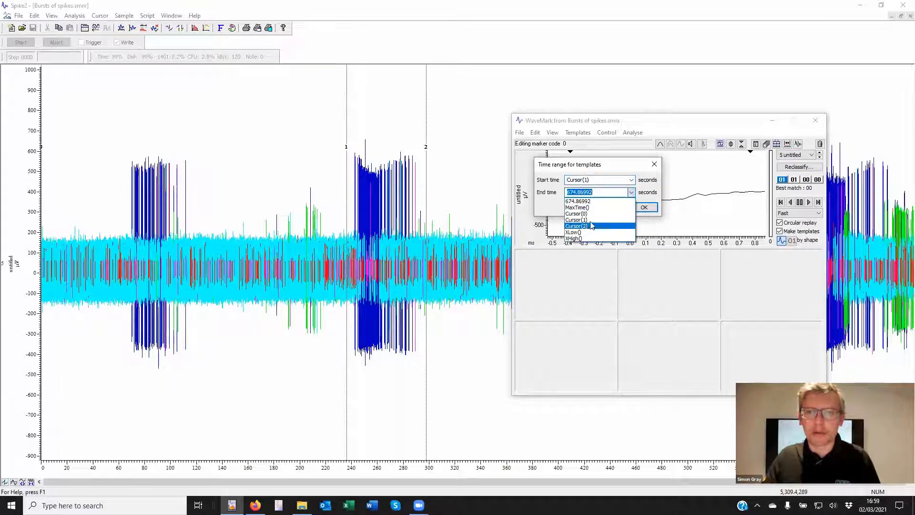
click(591, 226)
click(644, 207)
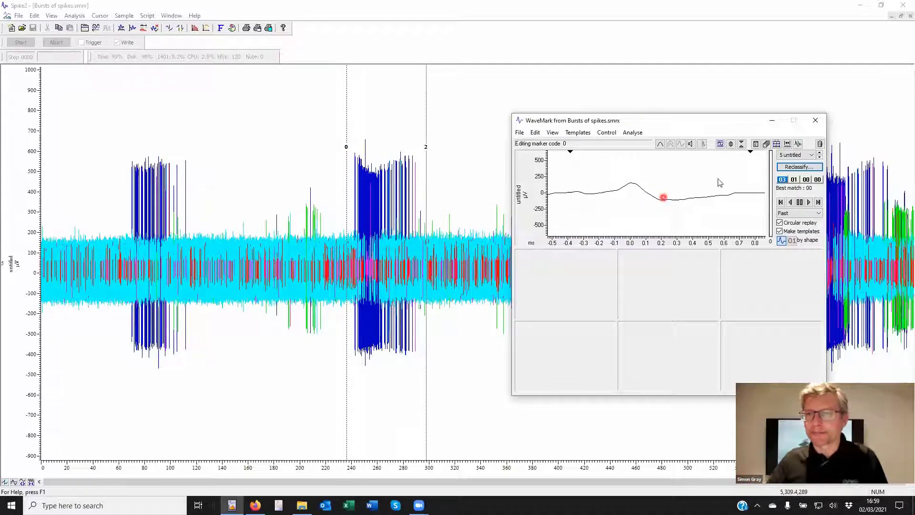
- Start the fast forward replay of channel 5 with Circular replay and Make templates enabled to build templates
click(780, 231)
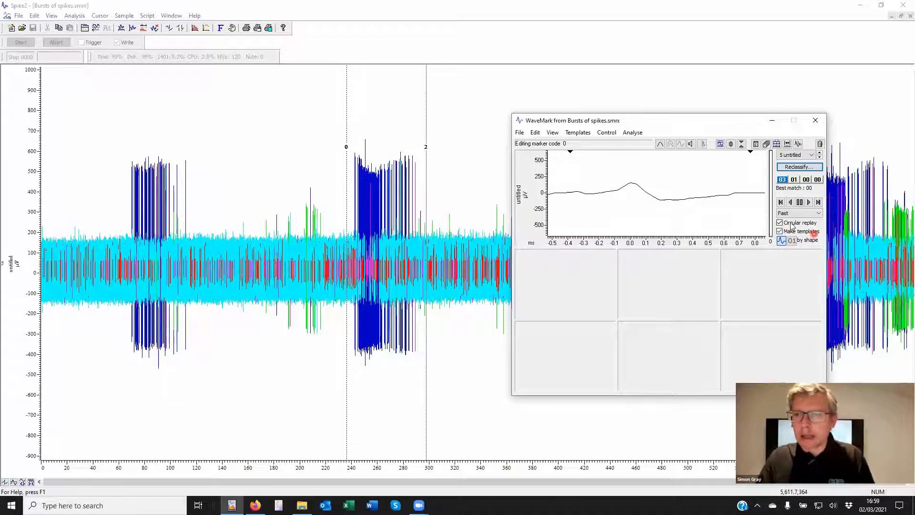
click(781, 222)
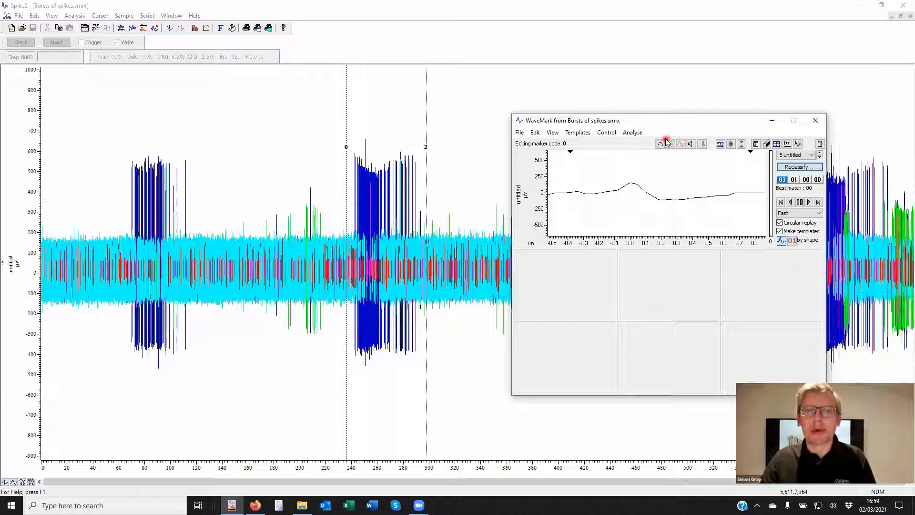
click(809, 202)
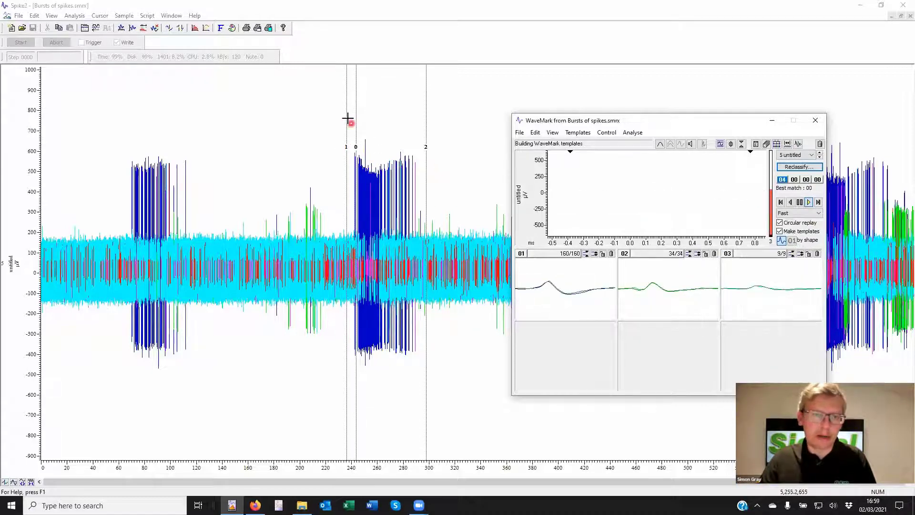
- Tighten cursors 1 and 2 around the second burst to about 242 s and 286 s during the replay, and stop it
drag(347, 119, 353, 123)
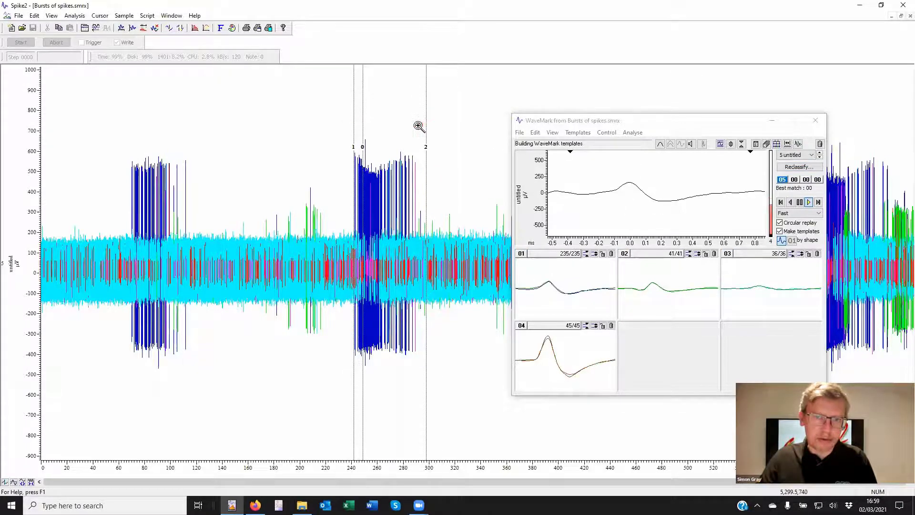
click(415, 125)
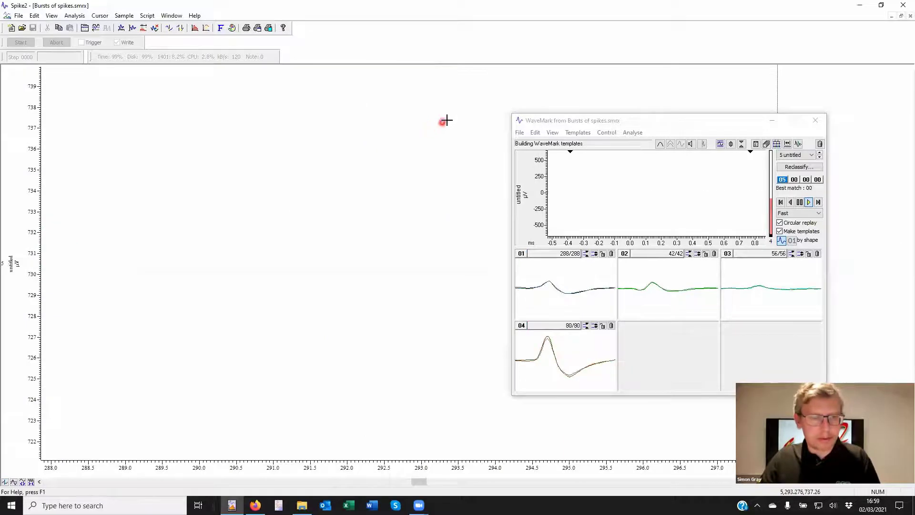
click(410, 155)
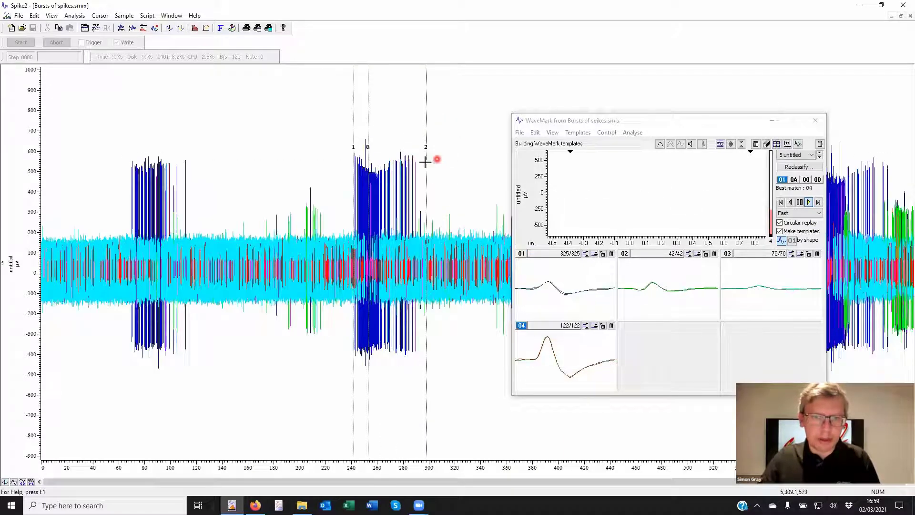
drag(426, 163, 411, 195)
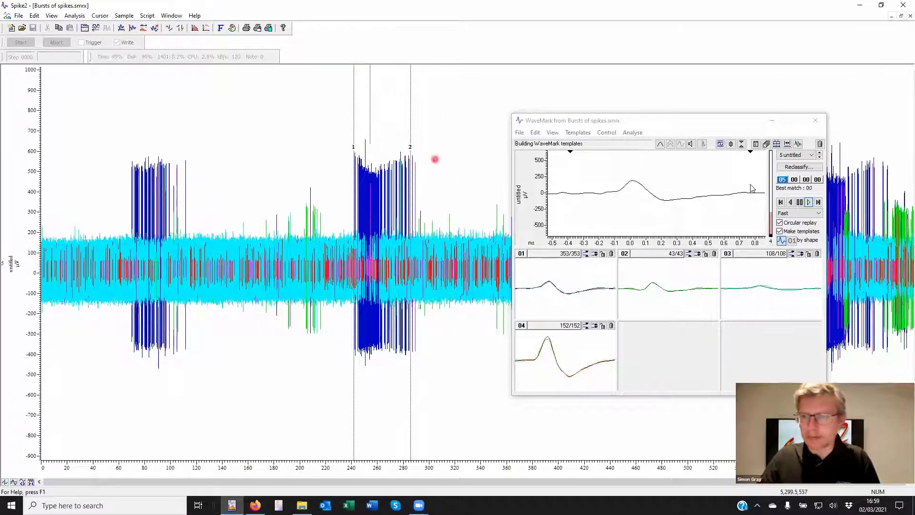
click(800, 202)
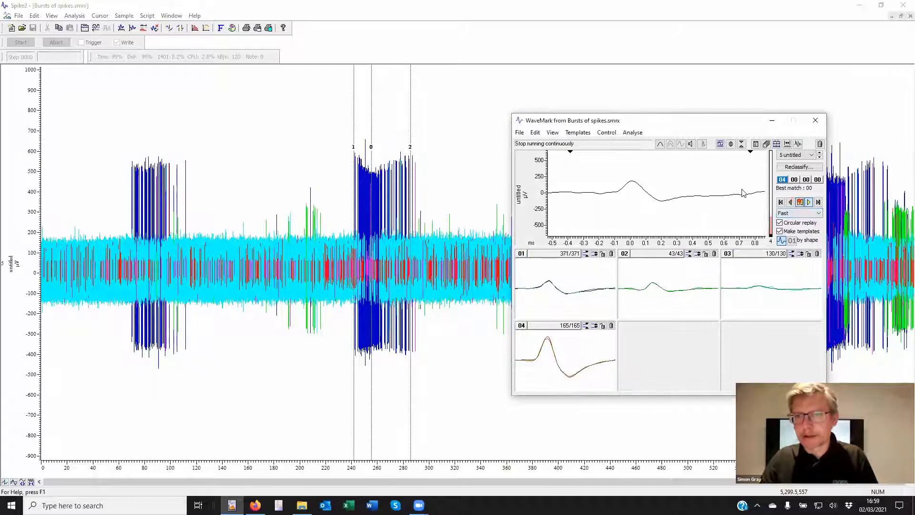
- Zoom the data view in around cursor 0, make it follow the current spike, and step forward through several spikes
drag(366, 155, 377, 154)
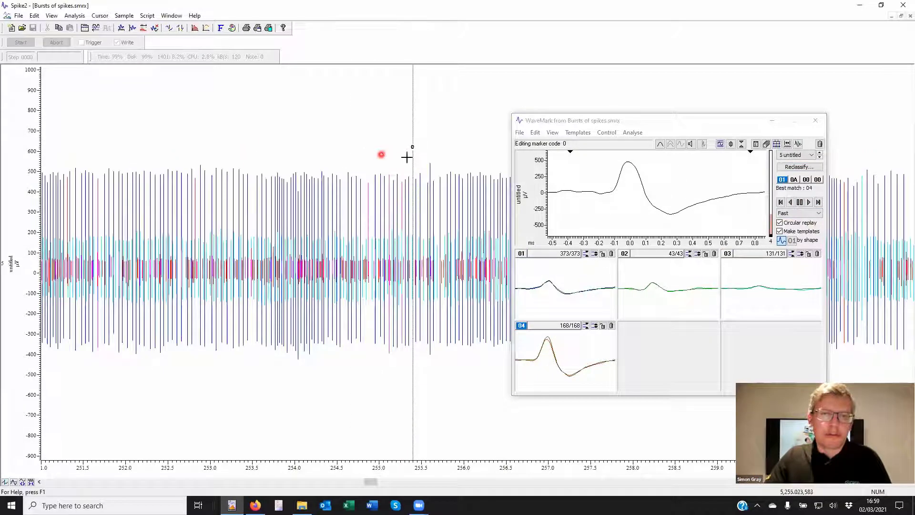
click(704, 144)
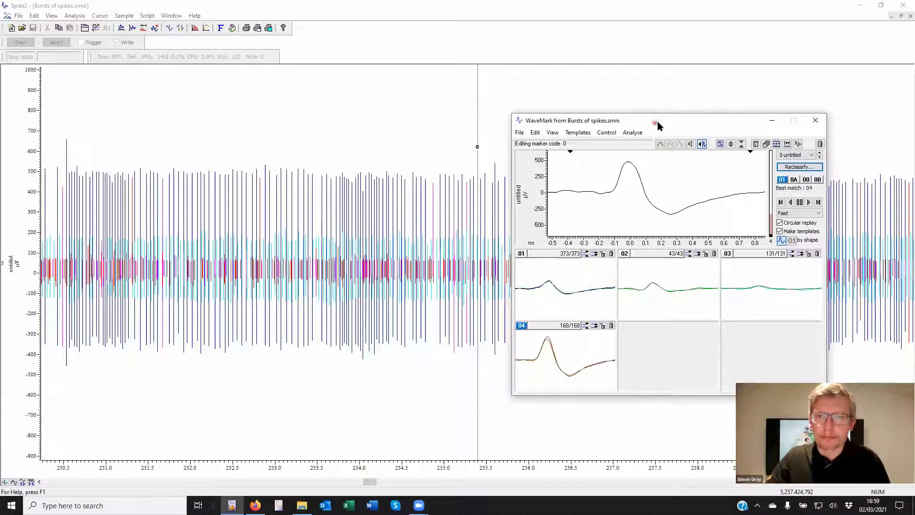
drag(657, 121, 713, 11)
click(873, 93)
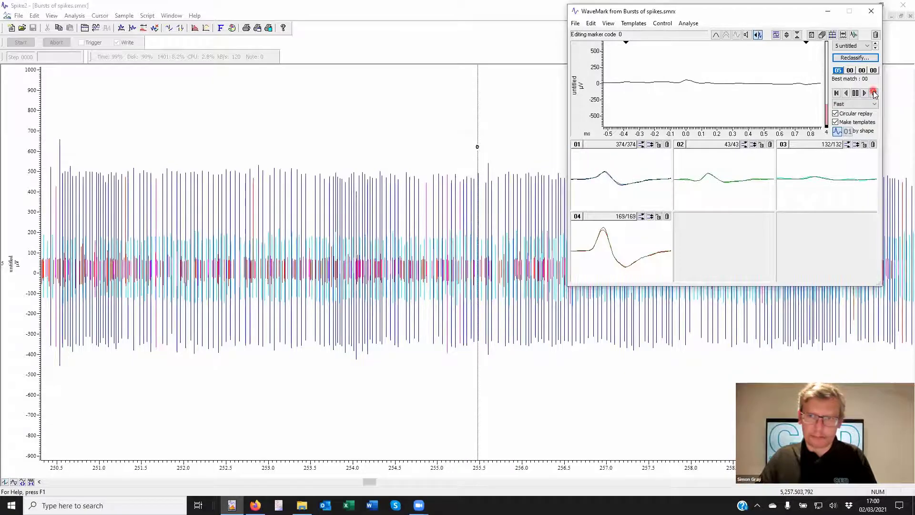
click(769, 105)
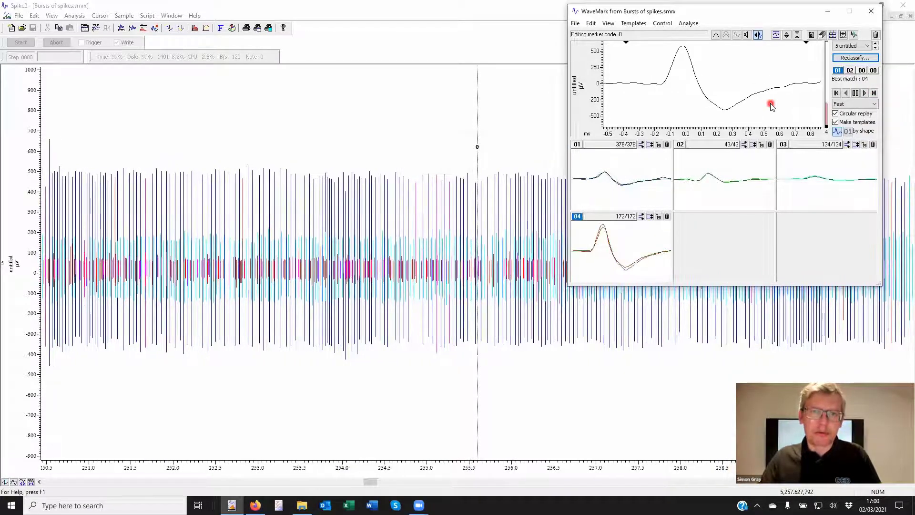
- Magnify the individual spike at about 255.603 s and step on to the one at about 255.718 s to examine its waveform
click(473, 158)
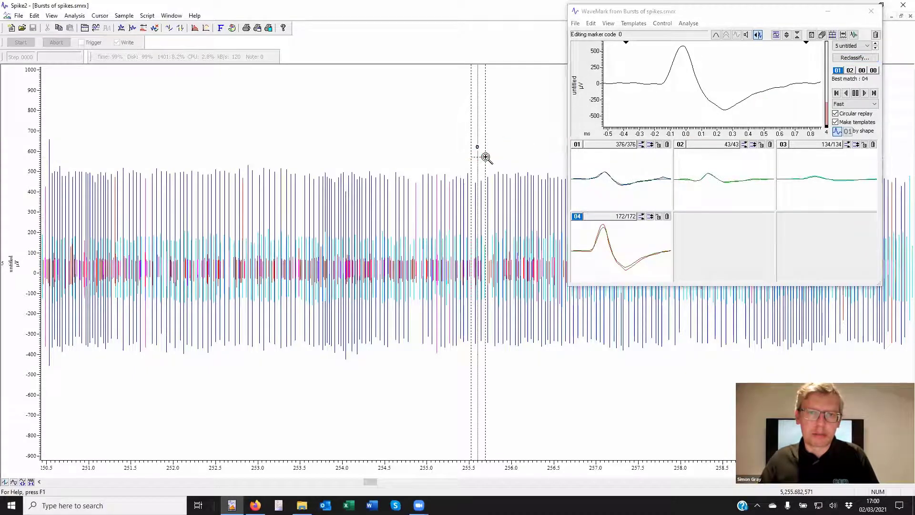
mouse_move(476, 159)
mouse_down()
mouse_move(496, 159)
mouse_move(482, 158)
mouse_up()
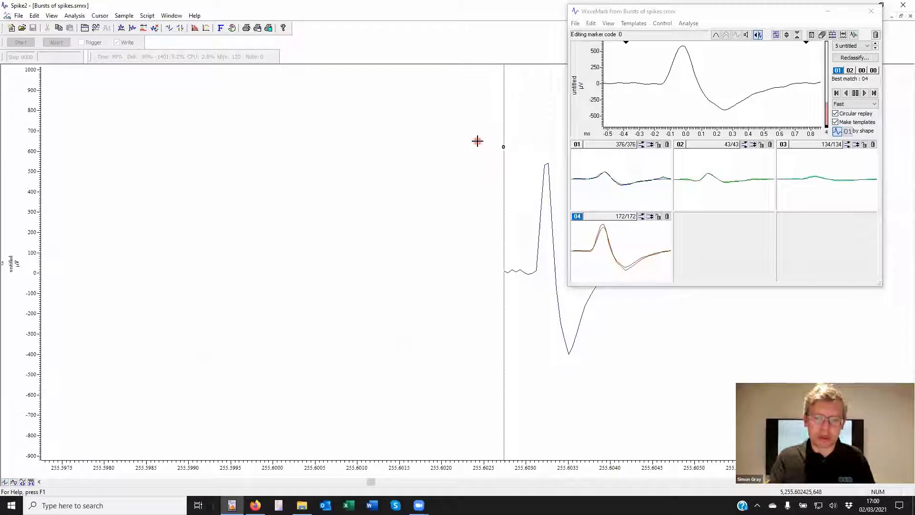
click(684, 13)
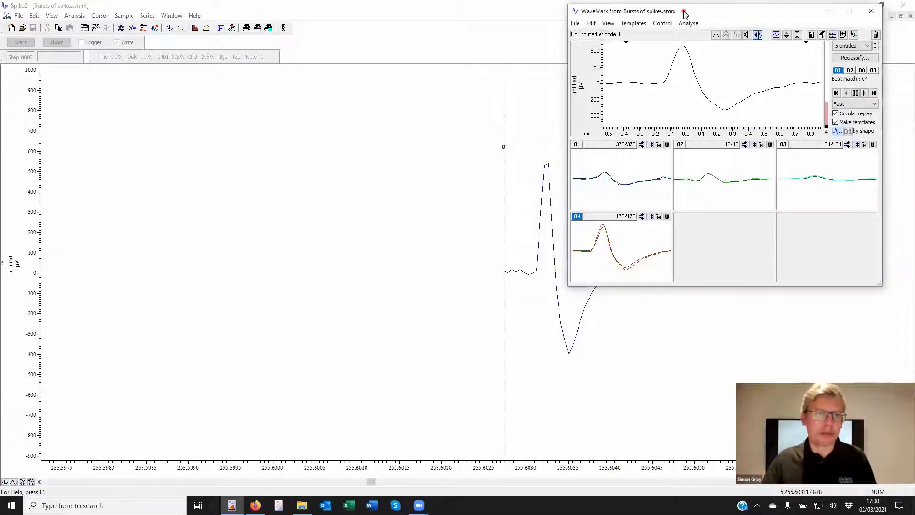
drag(685, 14, 175, 23)
click(543, 32)
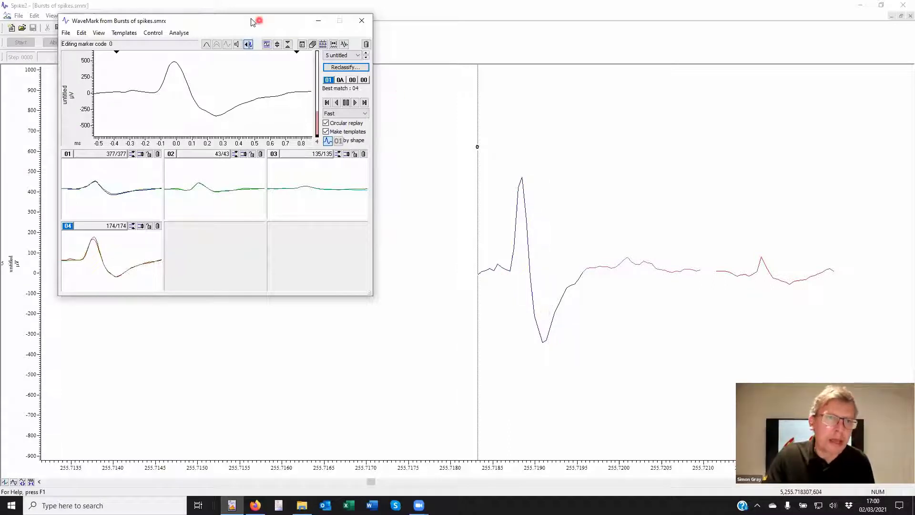
drag(257, 26, 323, 65)
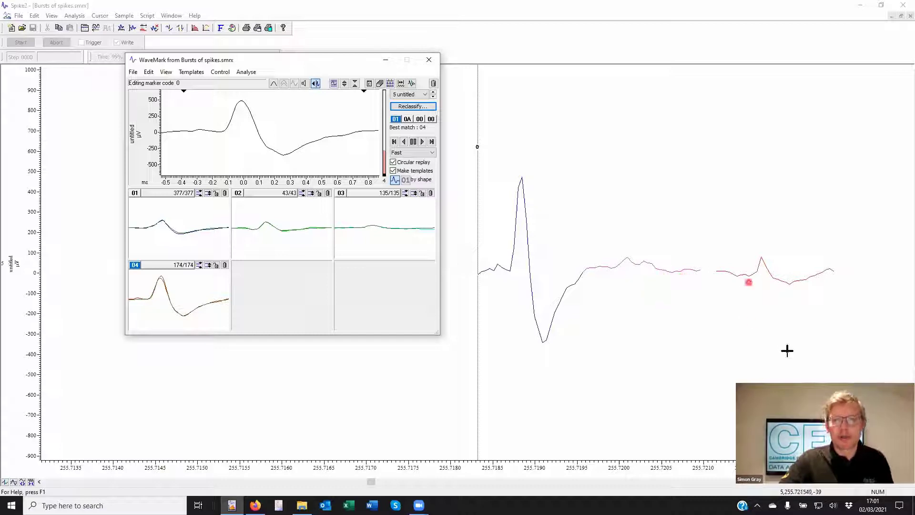
- Show the whole time range of the data file again and duplicate channel 5
click(589, 258)
scroll(589, 258, down, 5)
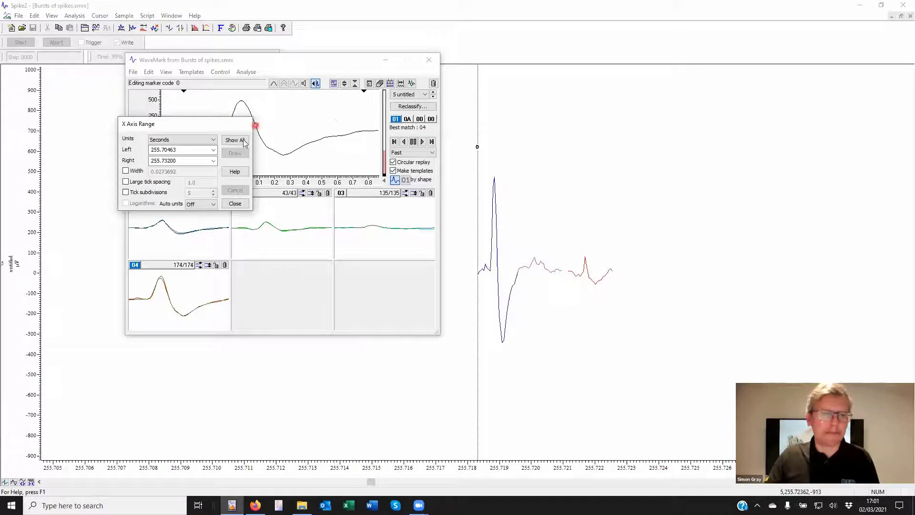
click(241, 138)
click(275, 60)
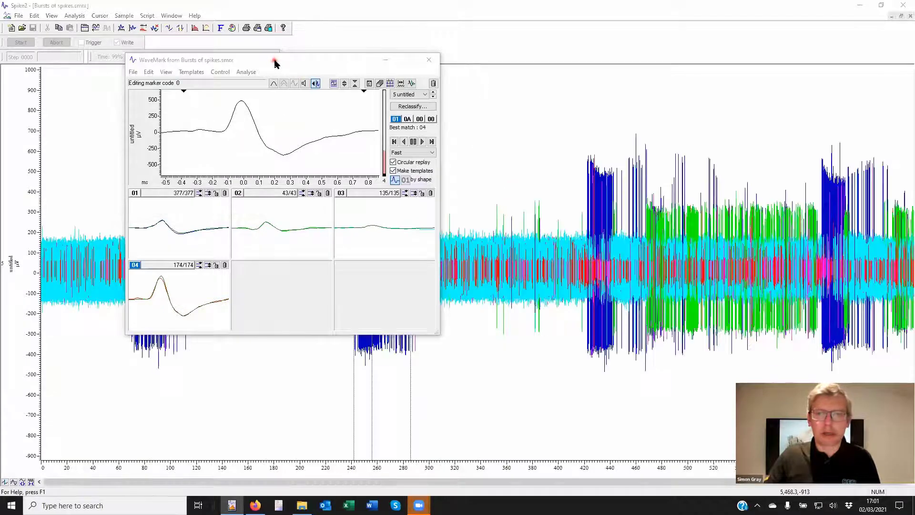
drag(275, 60, 156, 7)
right_click(638, 261)
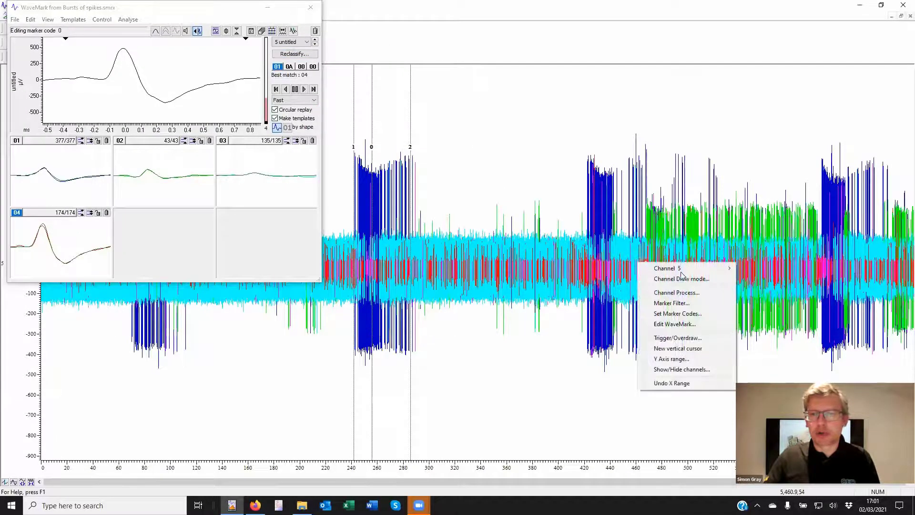
mouse_move(699, 269)
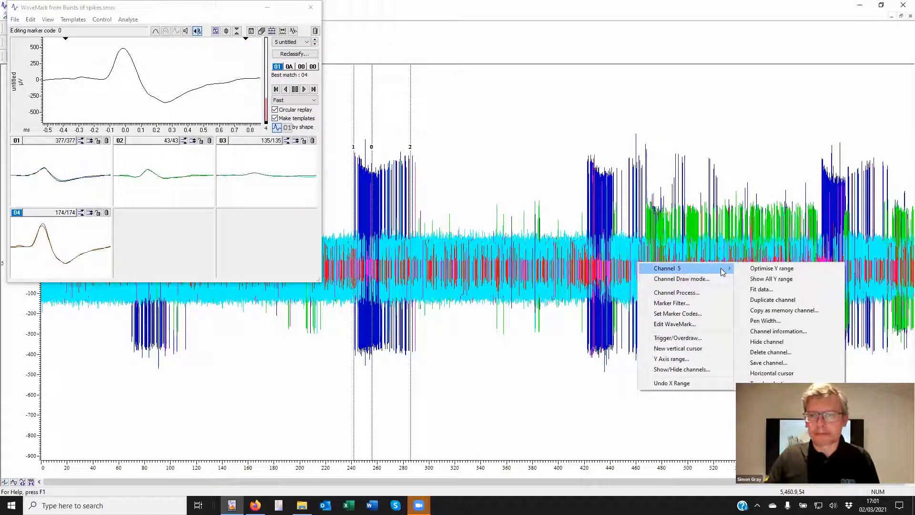
click(765, 299)
click(707, 222)
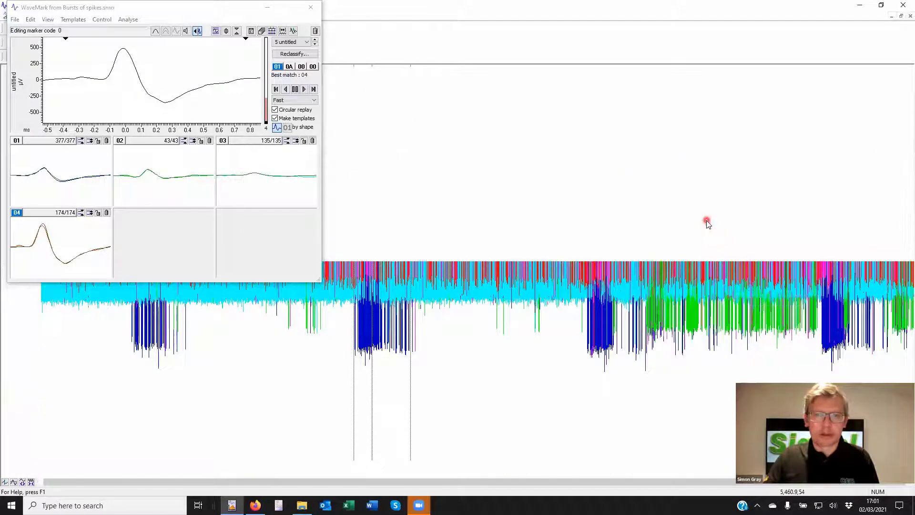
- Set the draw mode of duplicate channel 5a to Rate with a time width of 1 second
right_click(642, 159)
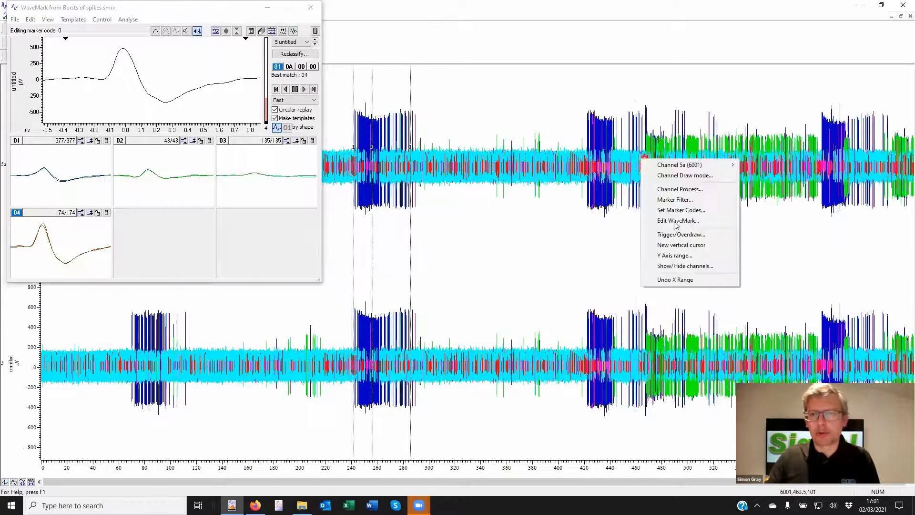
click(693, 176)
click(761, 183)
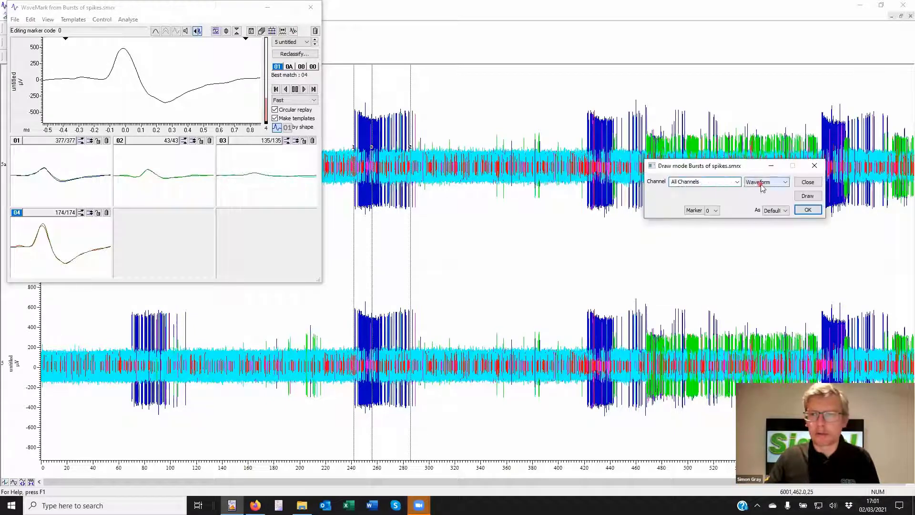
click(762, 192)
click(804, 195)
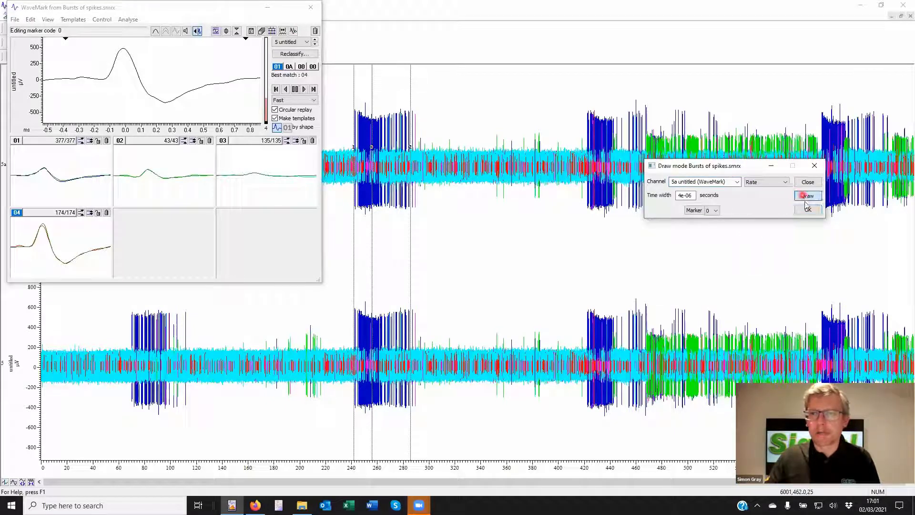
click(695, 195)
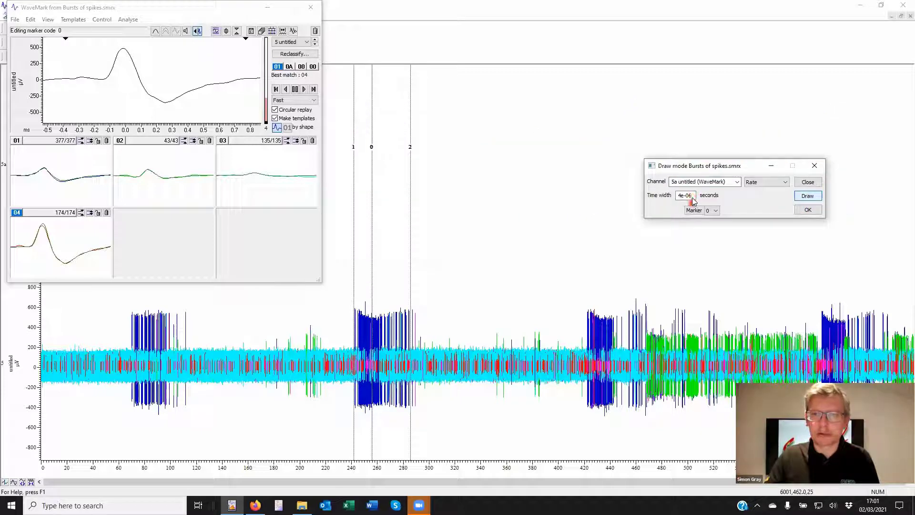
double_click(696, 201)
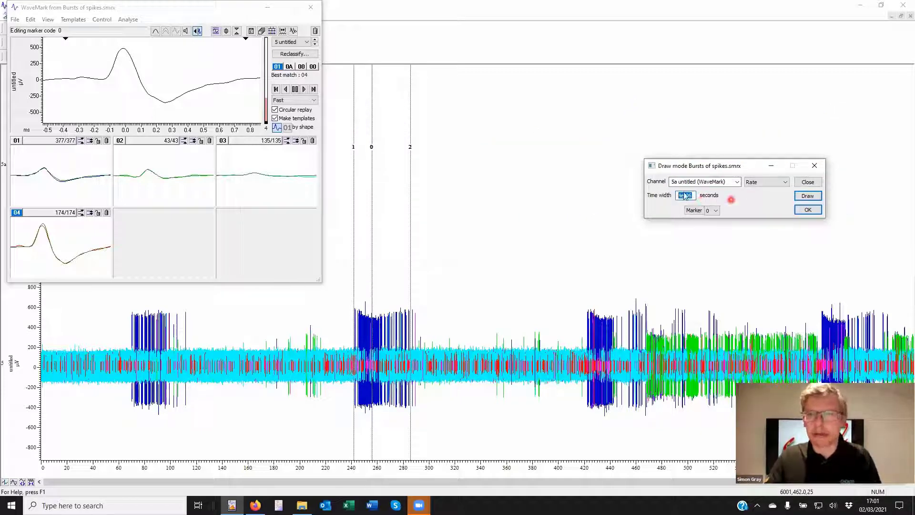
text(1)
click(804, 196)
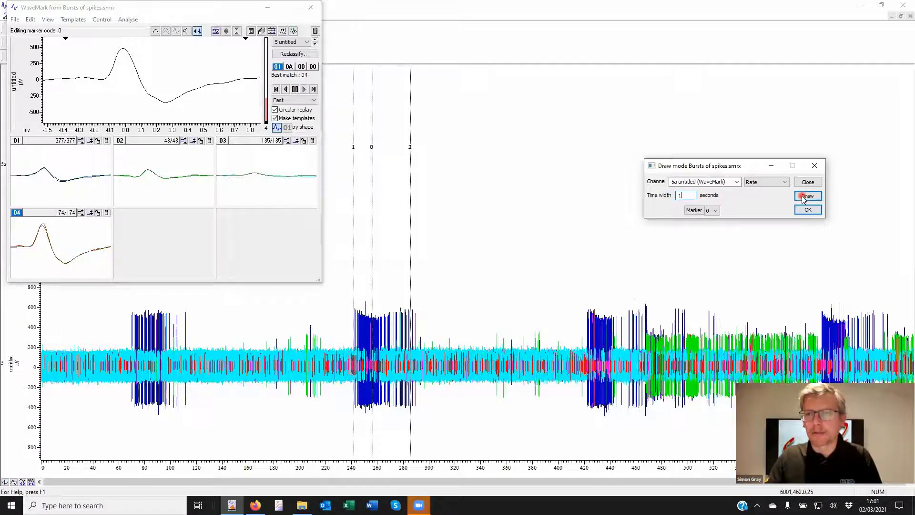
- Optimise the vertical range of duplicate channel 5a's rate plot, moving the WaveMark window clear of its axis
click(232, 13)
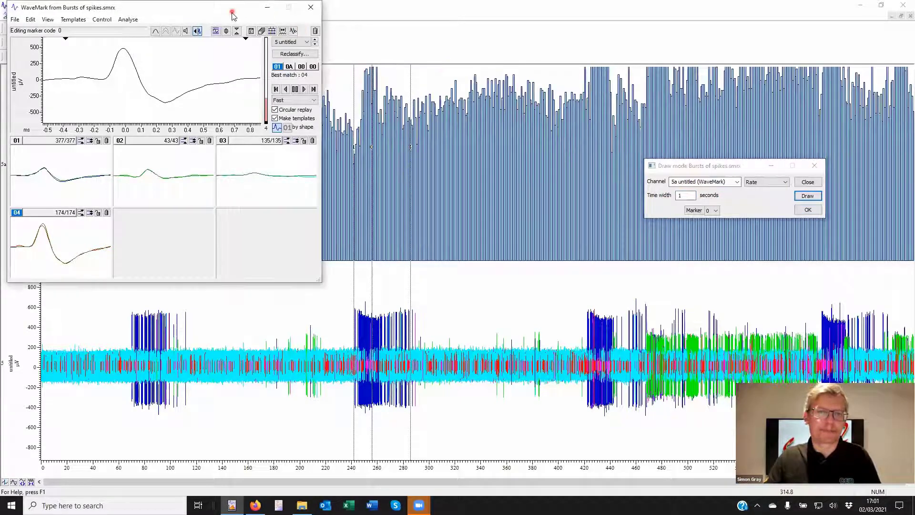
double_click(36, 103)
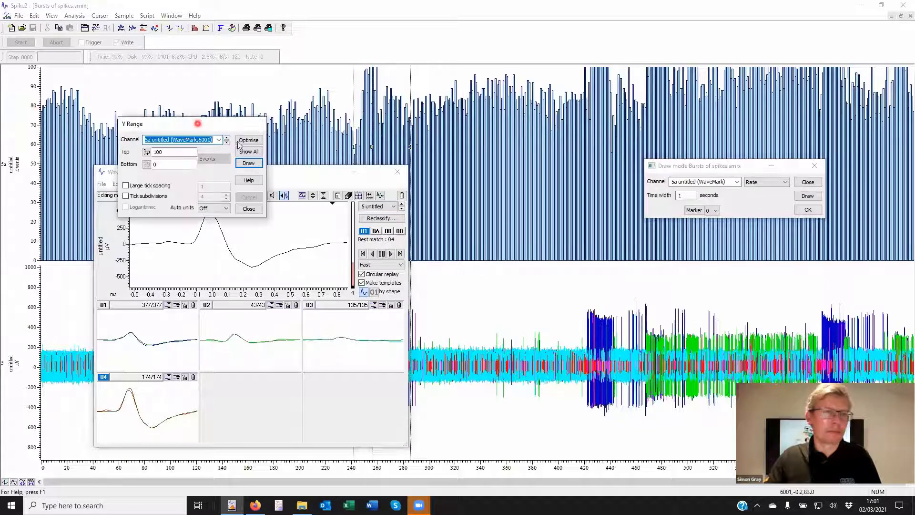
click(248, 140)
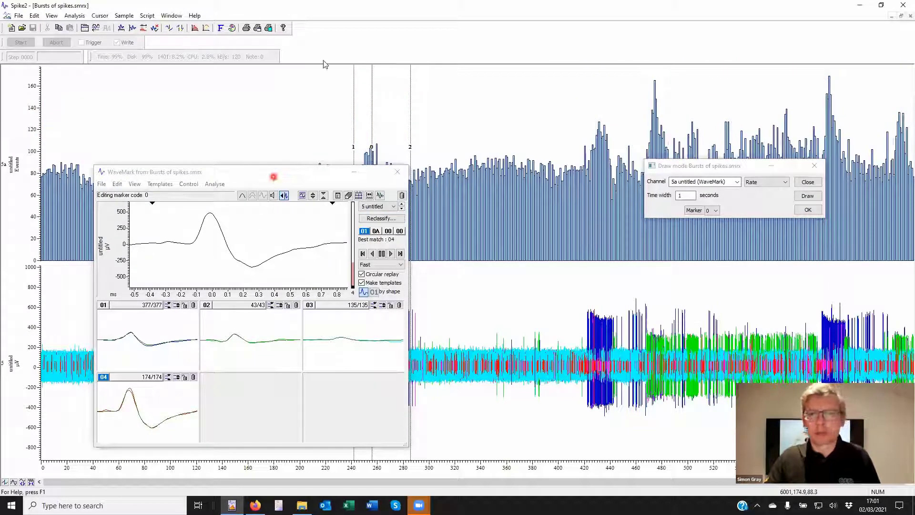
drag(274, 177, 247, 12)
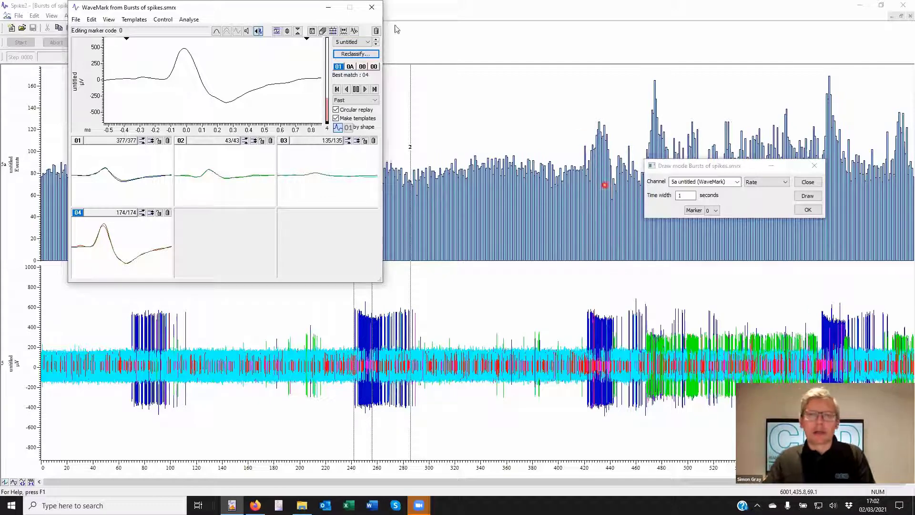
- Set the draw mode of channel 5 to Rate with a time width of 1 second
click(736, 182)
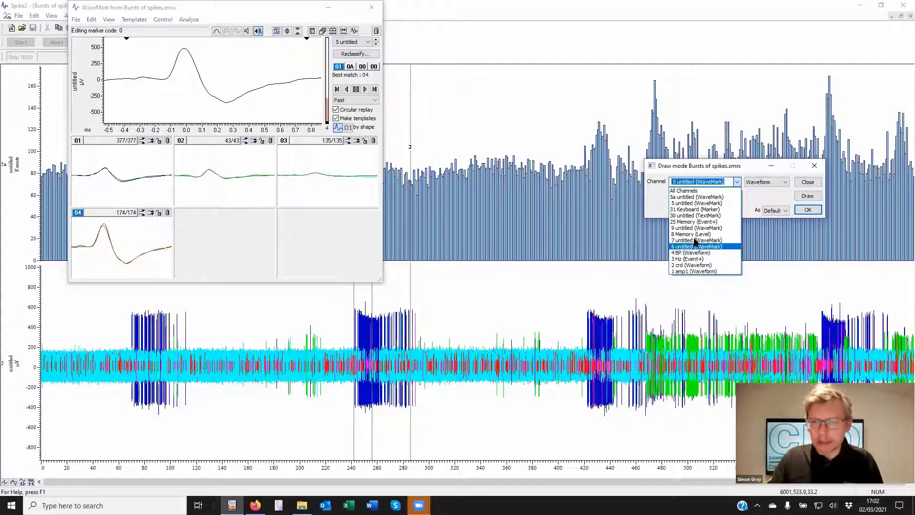
click(696, 203)
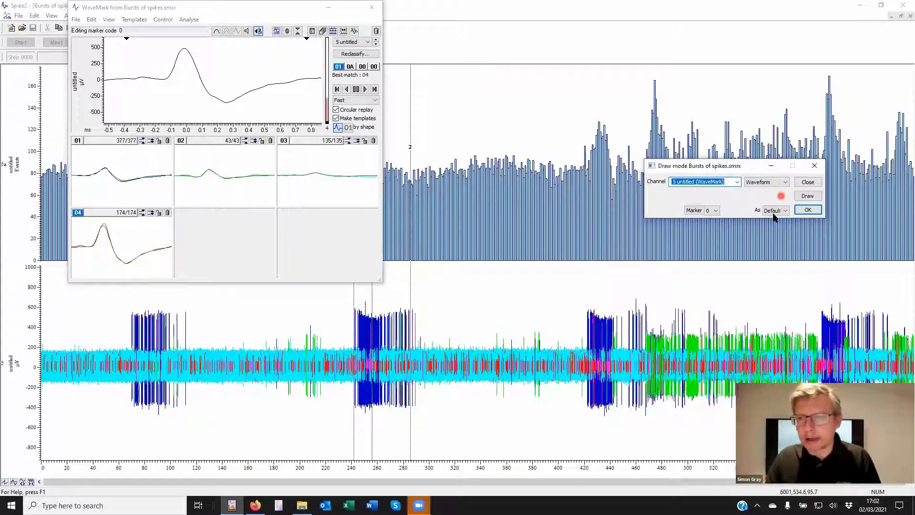
click(761, 183)
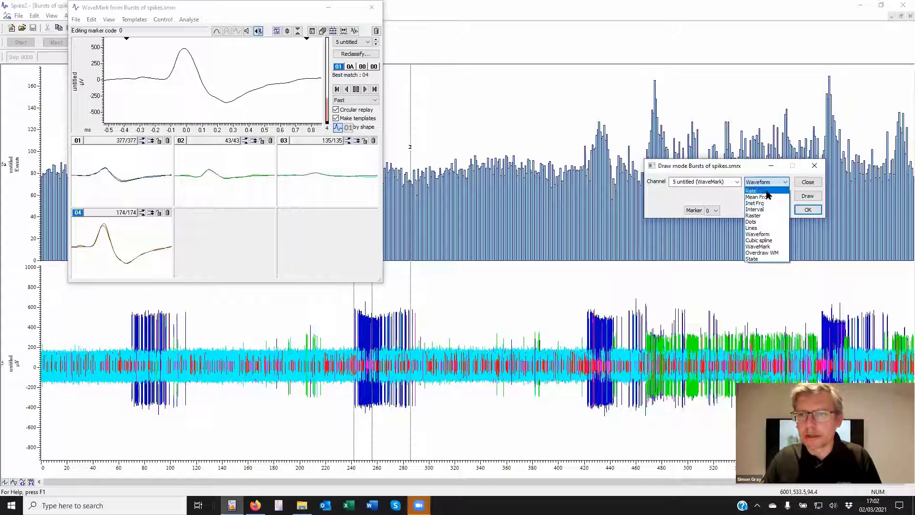
click(761, 196)
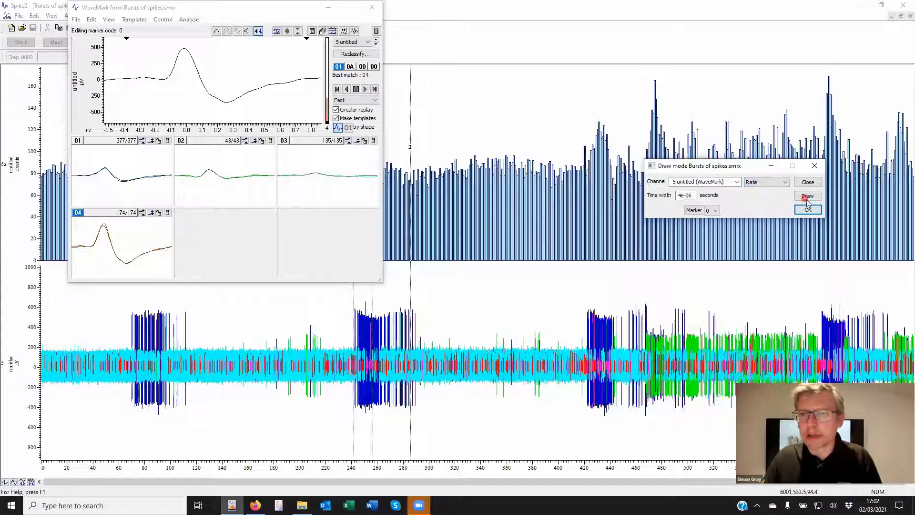
click(690, 196)
text(1)
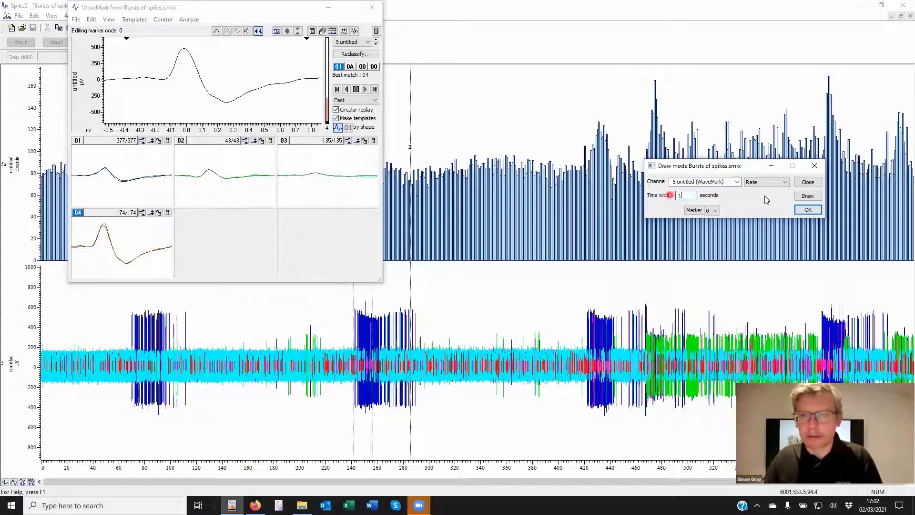
click(820, 196)
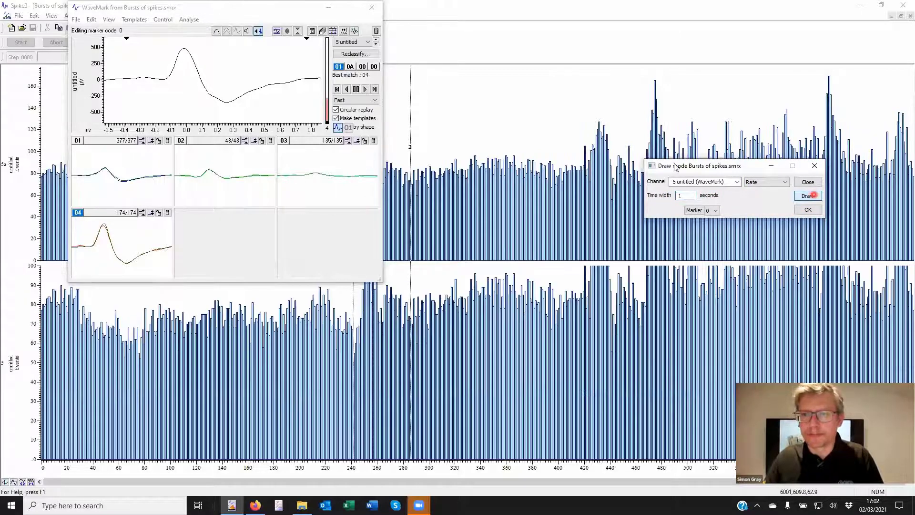
- Delete the duplicate channel 5a from the data view
right_click(602, 169)
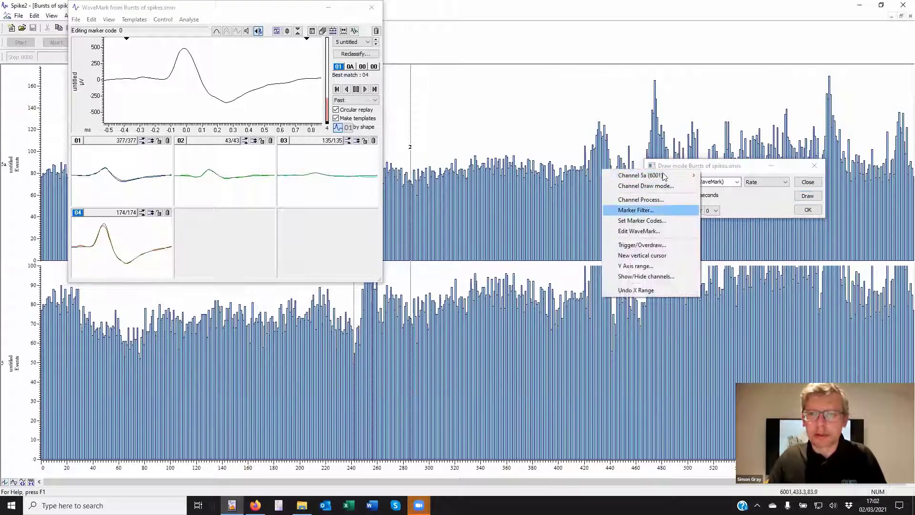
mouse_move(658, 176)
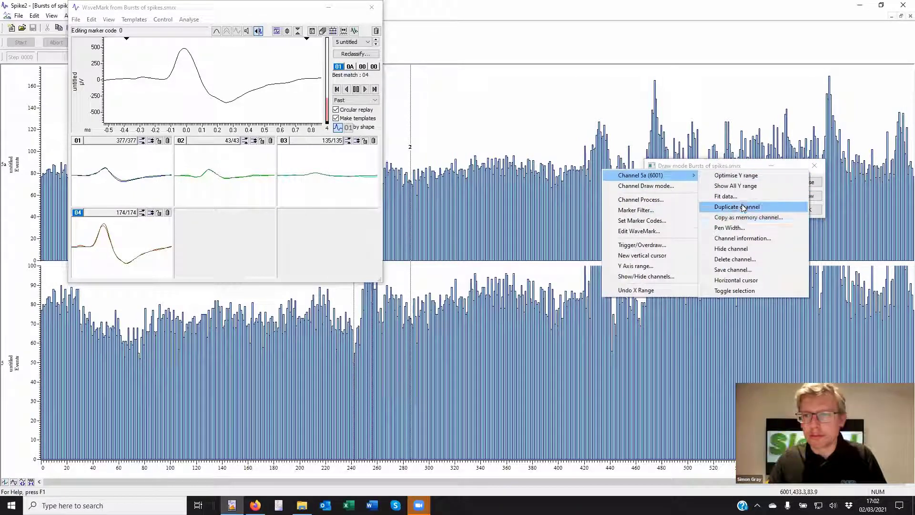
click(737, 258)
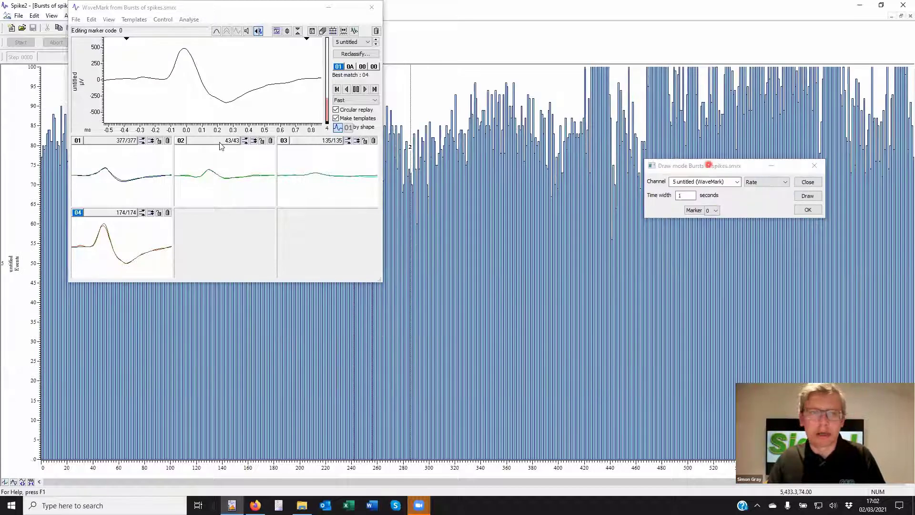
- Optimise the vertical range of channel 5's rate plot and make duplicate channels of it for each template code
double_click(29, 142)
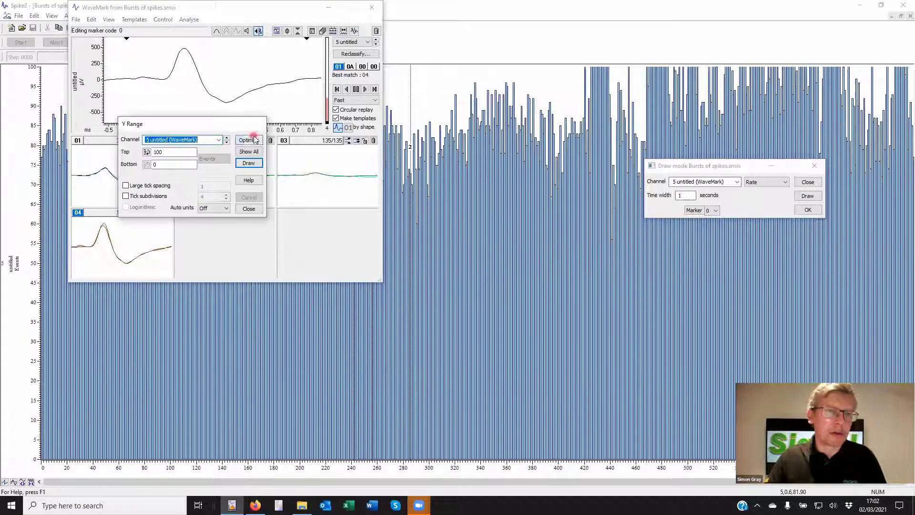
click(248, 139)
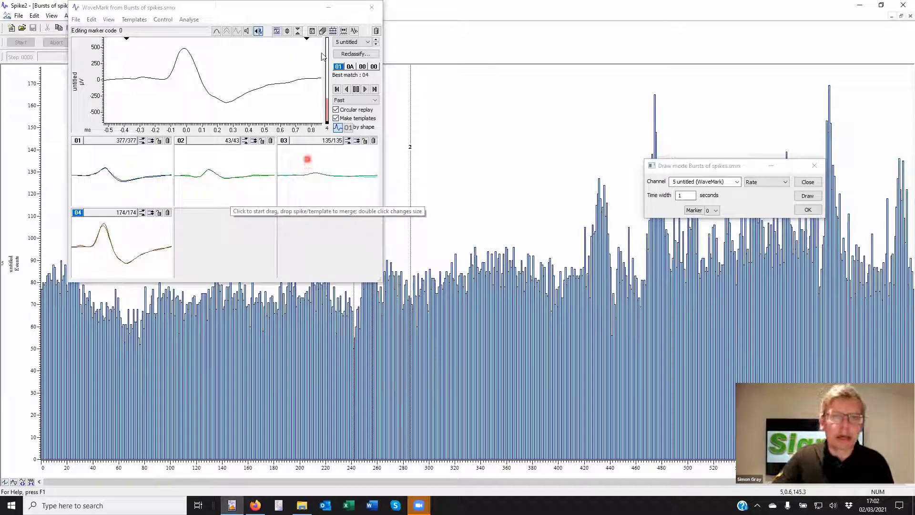
click(333, 31)
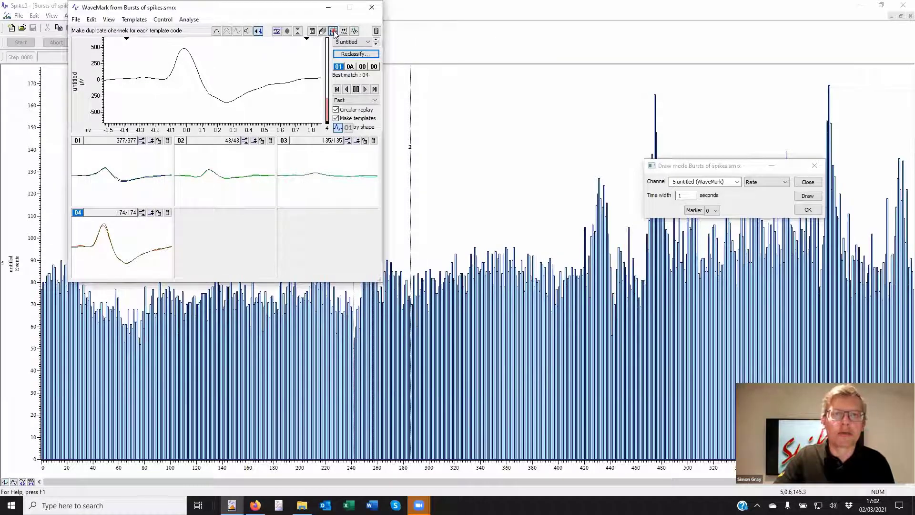
click(333, 31)
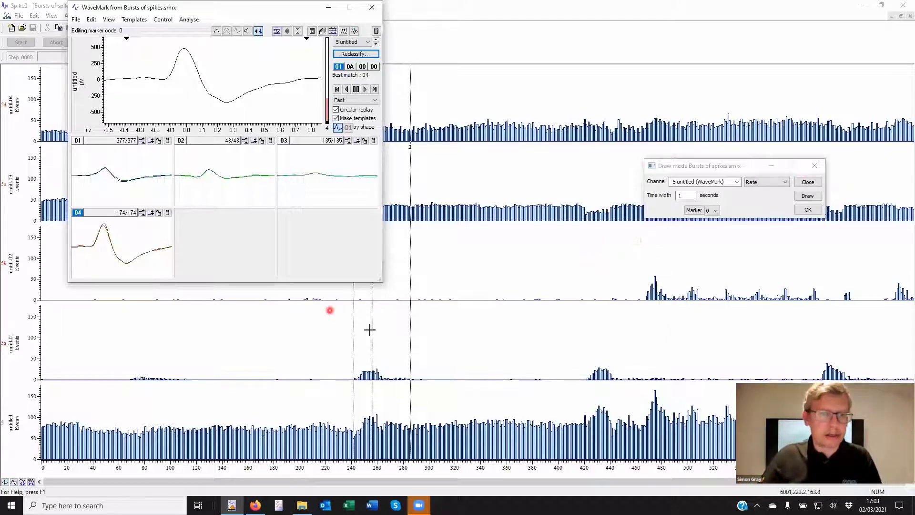
- Set the draw mode of channel 5 back to Waveform, keeping the template duplicates drawn as rates
click(784, 183)
click(784, 183)
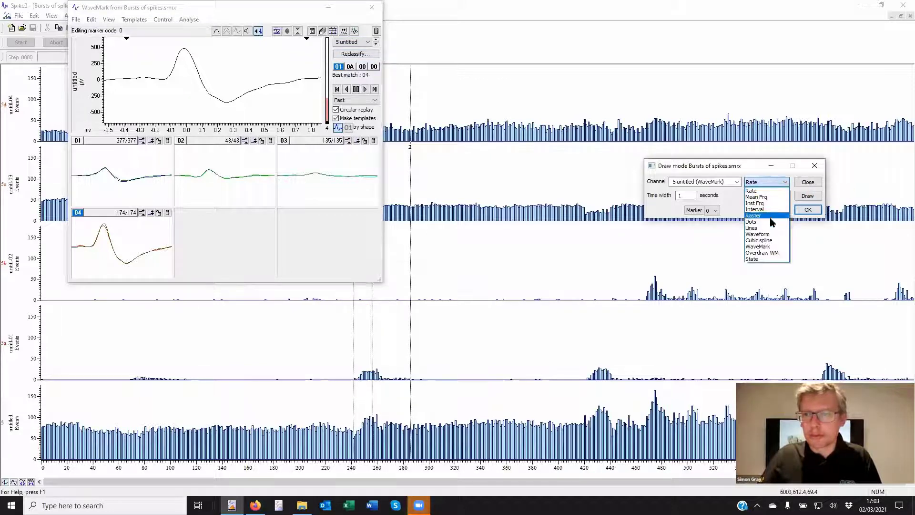
click(807, 198)
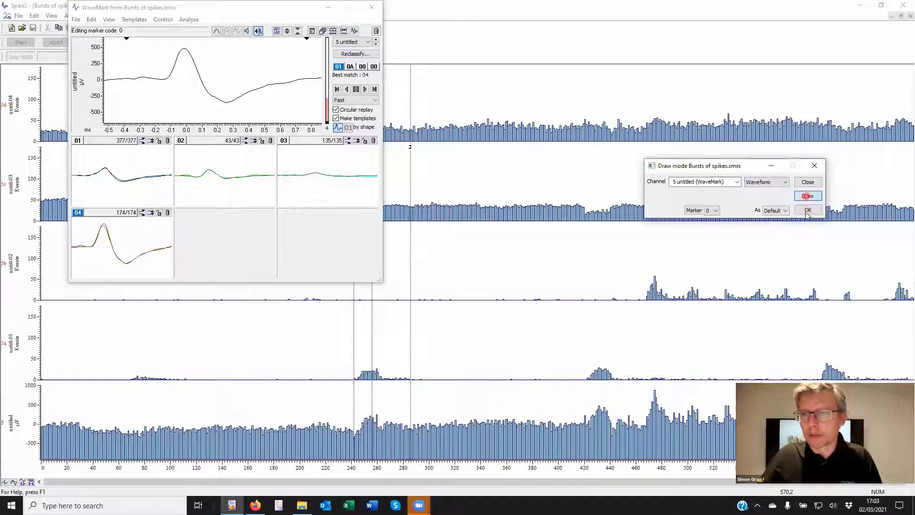
click(807, 210)
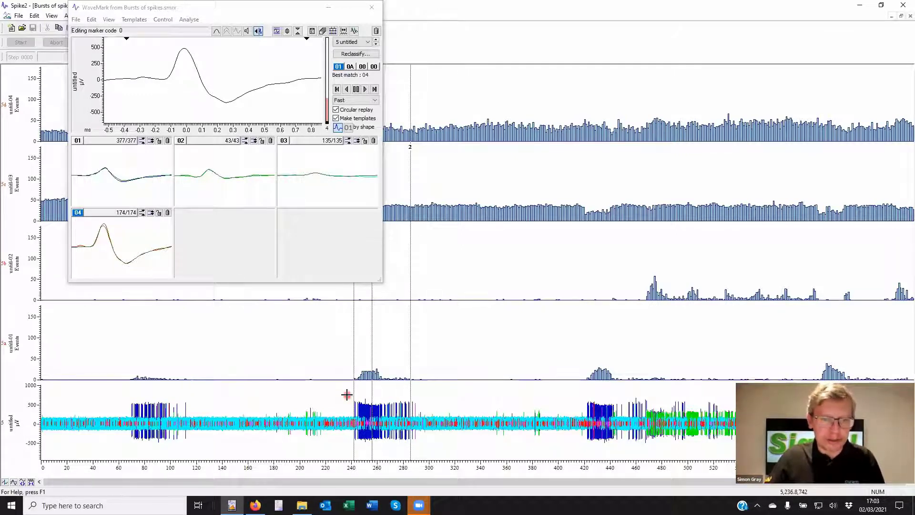
- Move the WaveMark window away from the rate plots and close it
click(273, 14)
drag(274, 17, 711, 67)
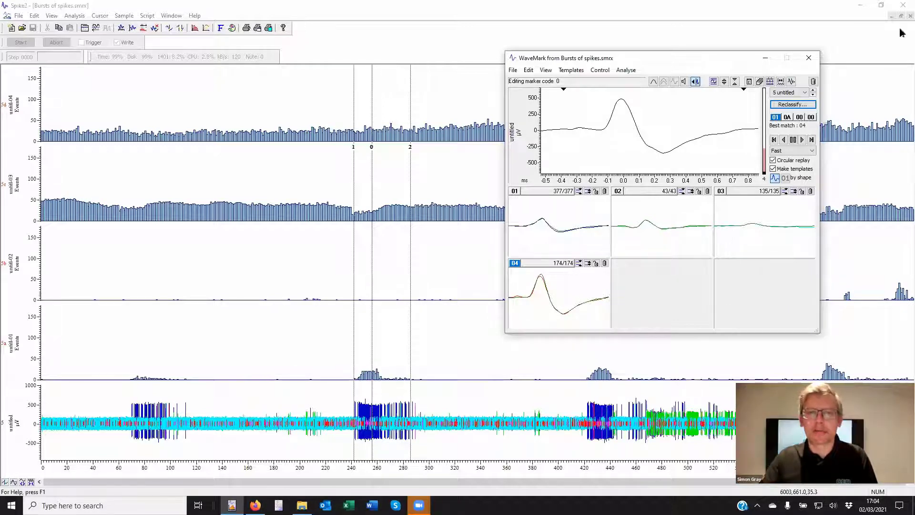
click(808, 58)
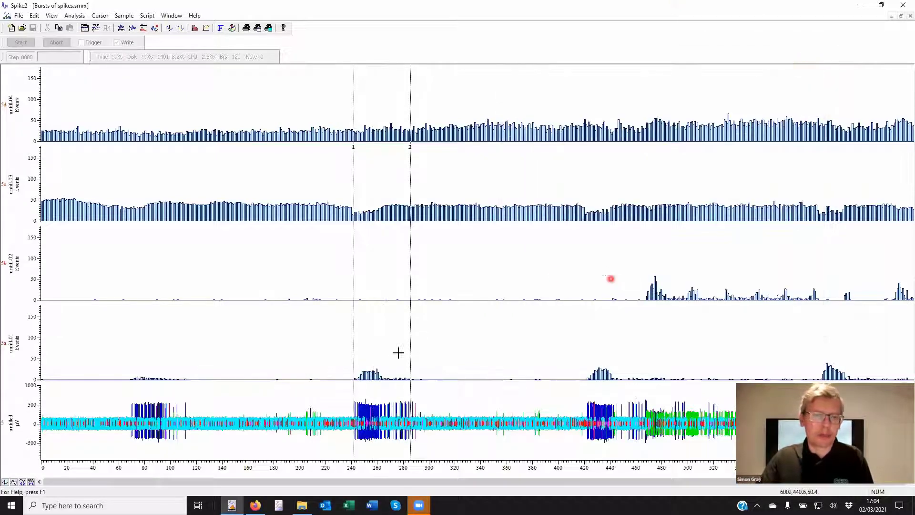
- Create a new virtual channel and move its settings dialog to the upper part of the data view
click(74, 15)
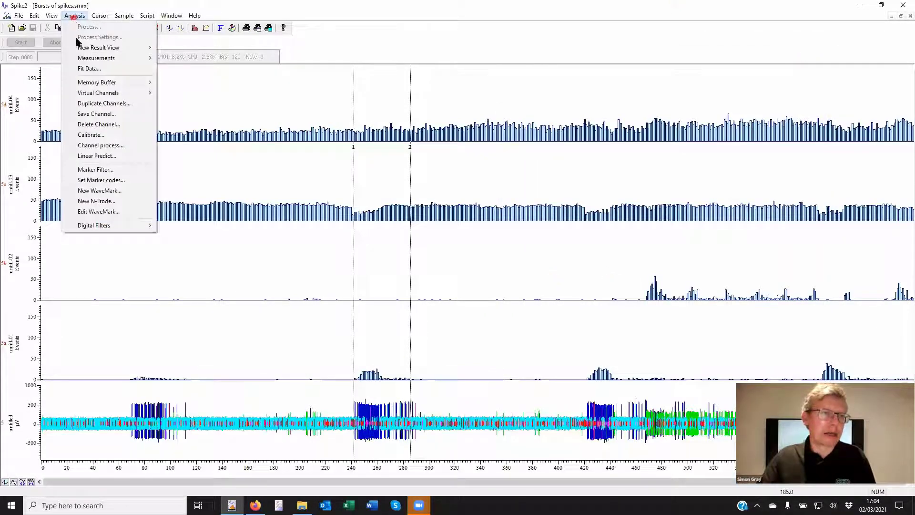
mouse_move(123, 92)
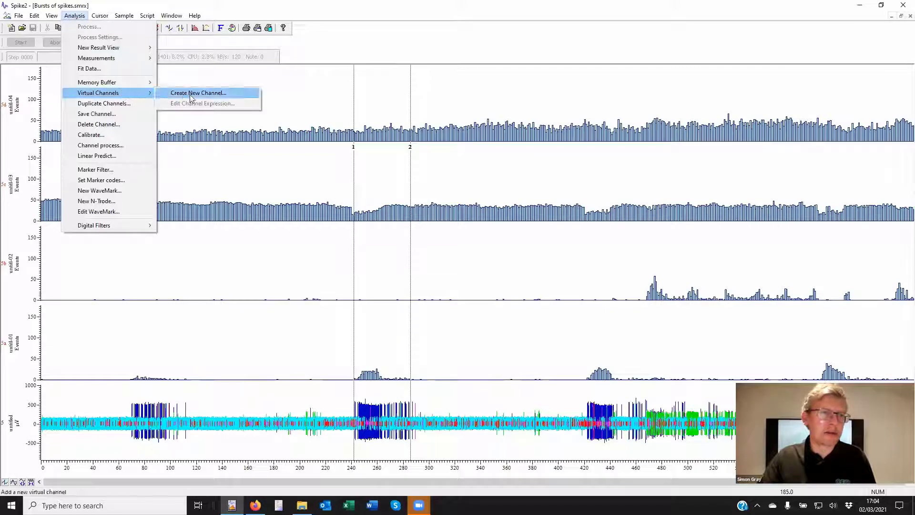
click(190, 95)
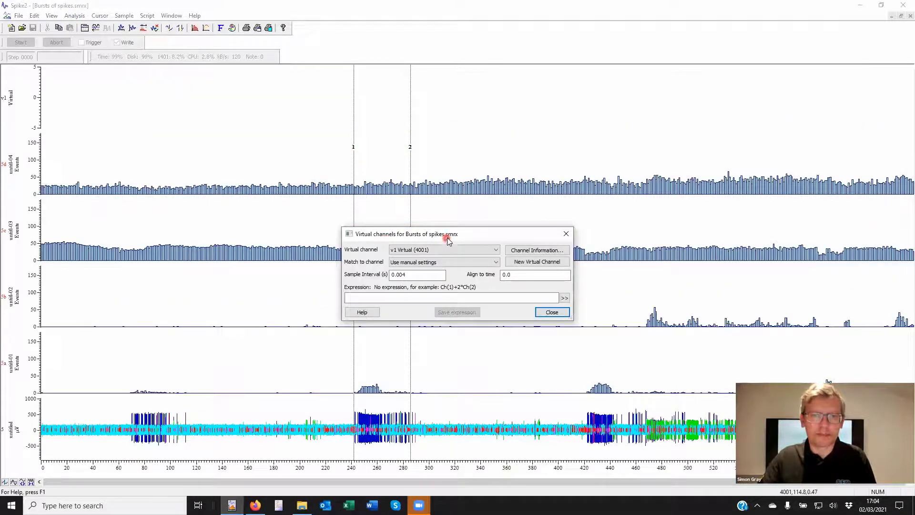
drag(448, 238, 585, 103)
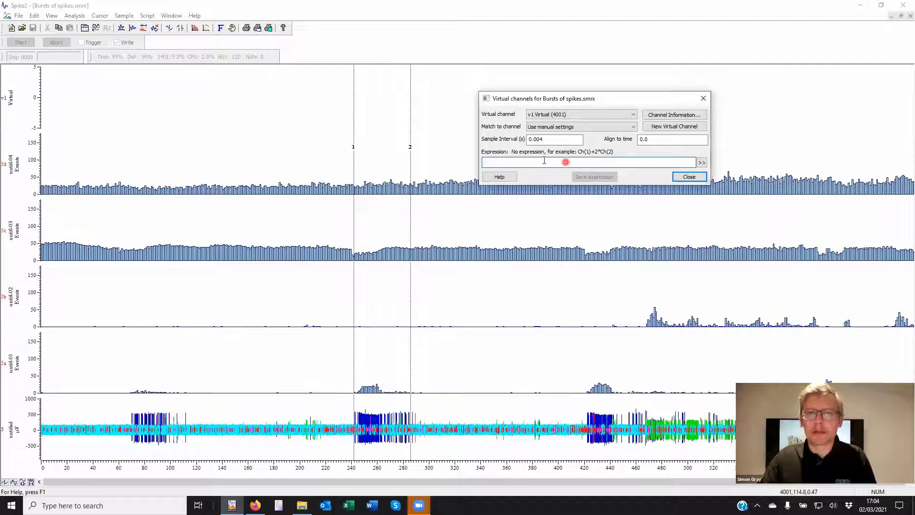
- Define virtual channel v1 as a waveform from event channel 5, using a Gaussian kernel with a width of 0.1 seconds
click(702, 163)
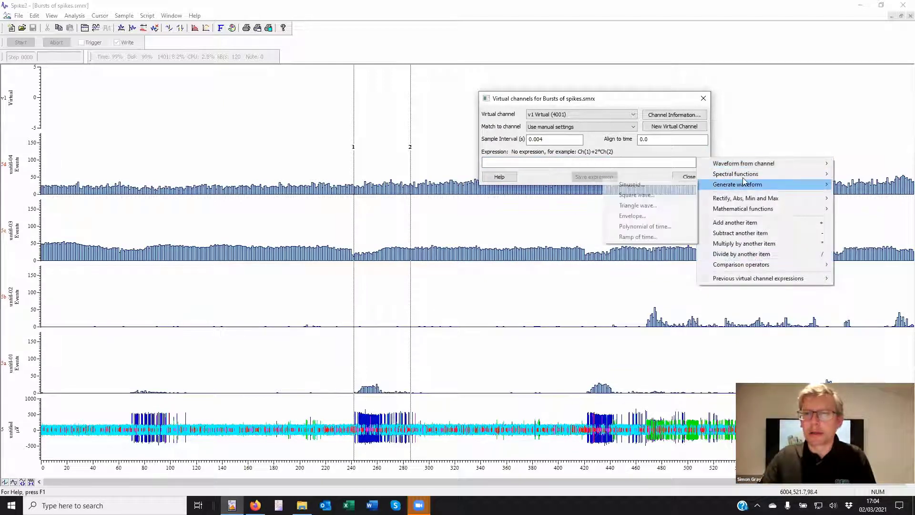
mouse_move(751, 167)
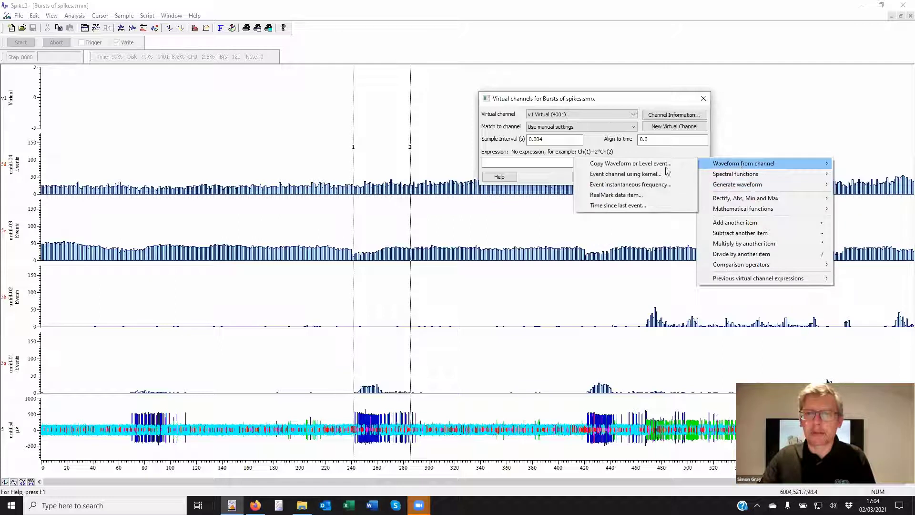
click(613, 176)
click(634, 119)
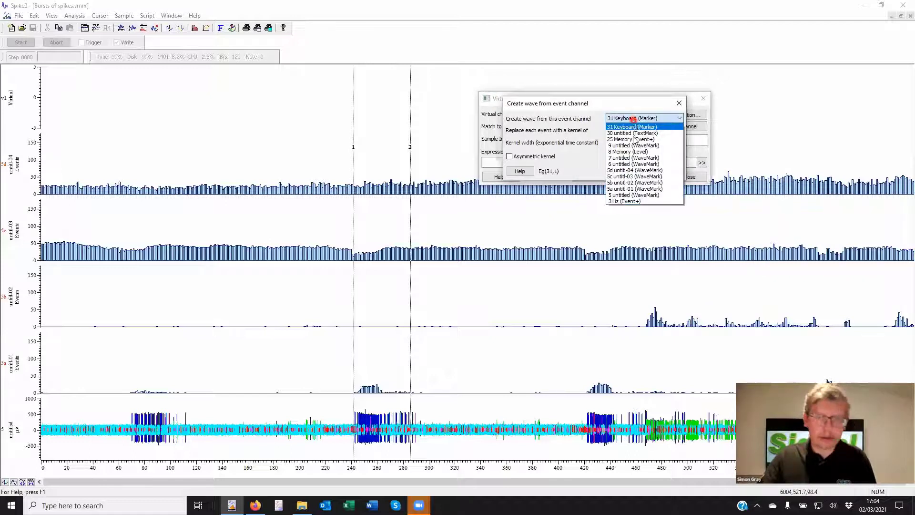
click(622, 194)
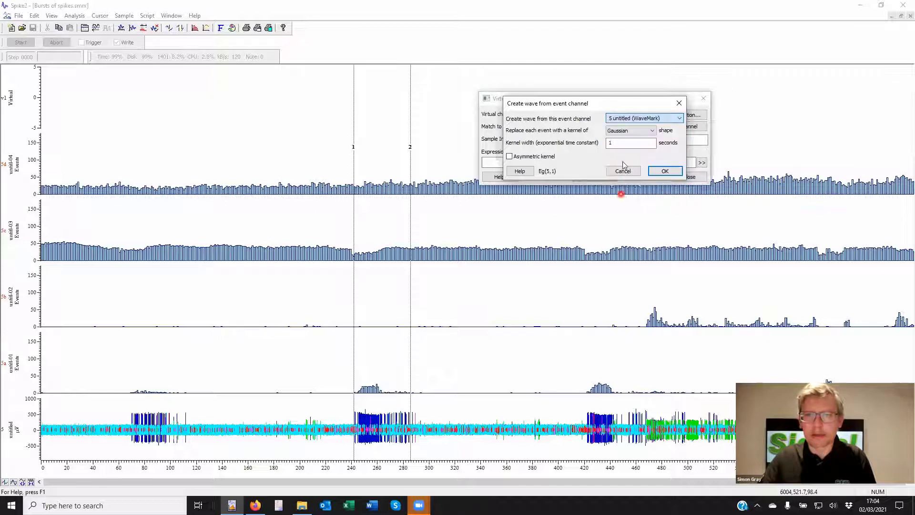
click(647, 130)
double_click(641, 144)
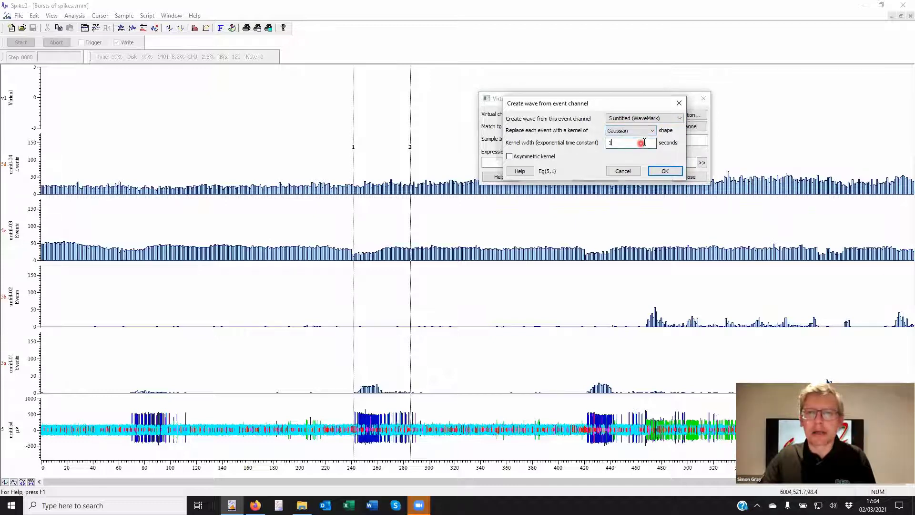
text(0)
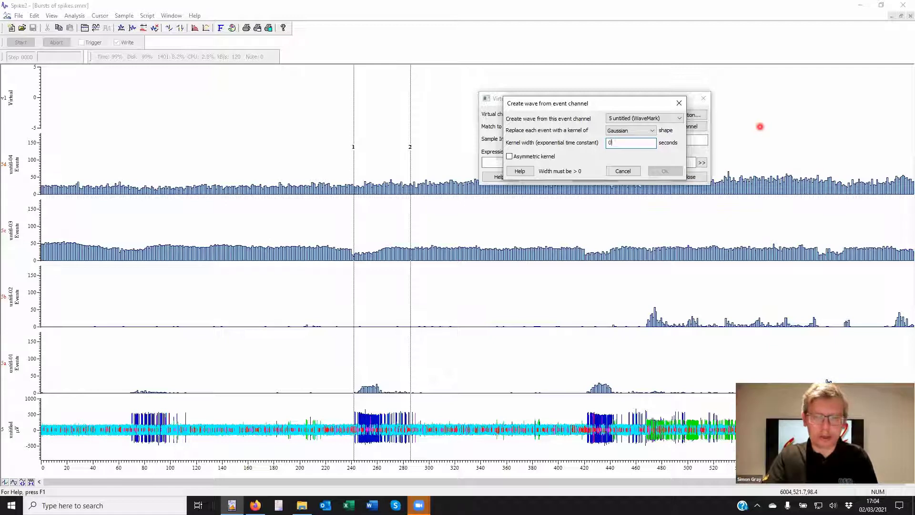
text(.1)
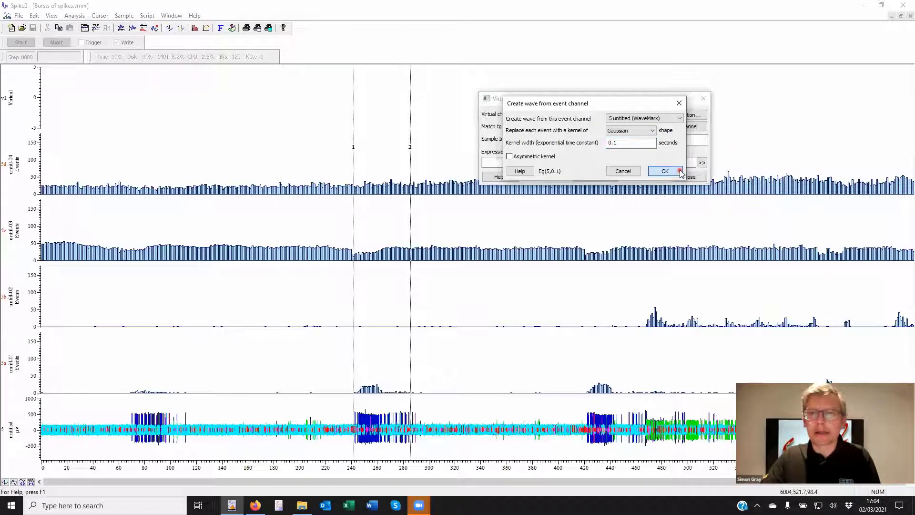
click(665, 171)
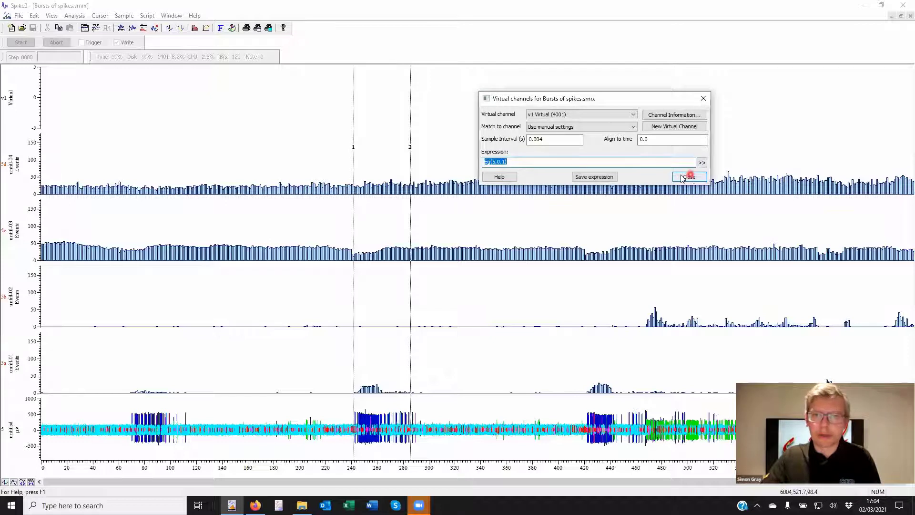
- Rescale the vertical axis of virtual channel v1 to fit its data and close the virtual channel settings
double_click(36, 93)
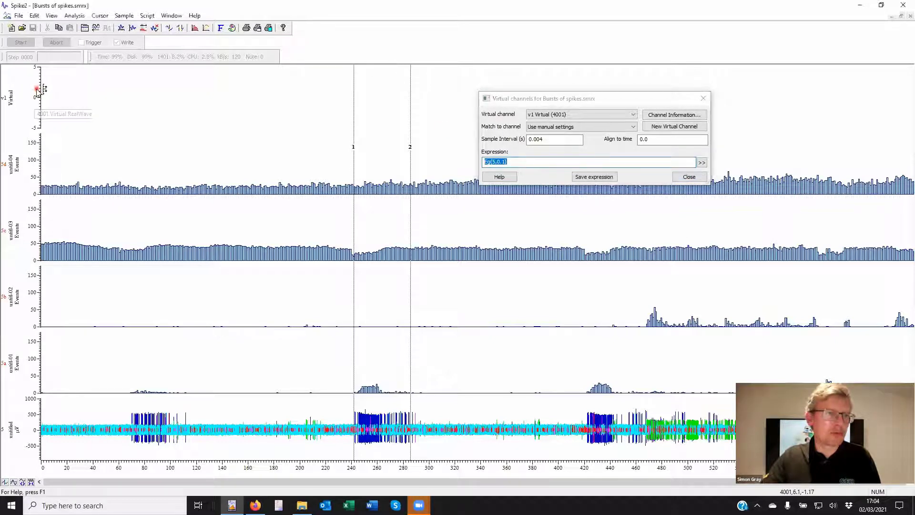
click(248, 140)
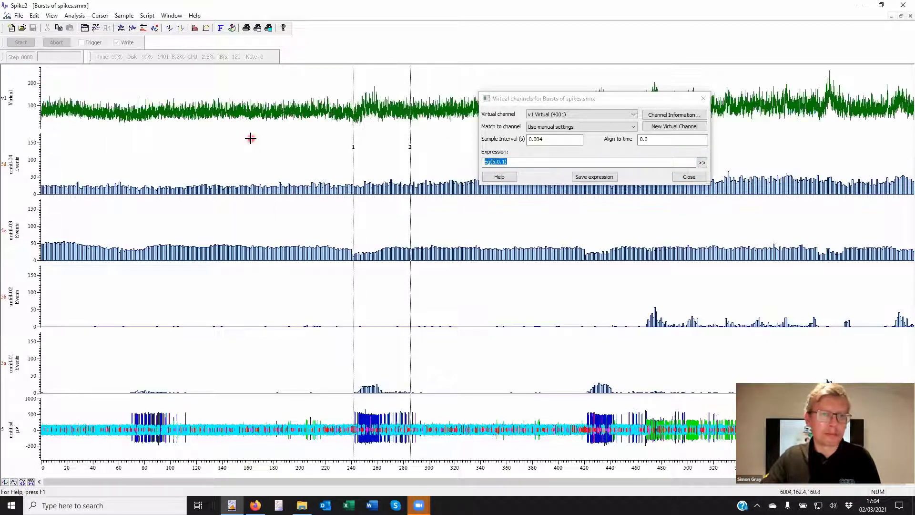
click(690, 177)
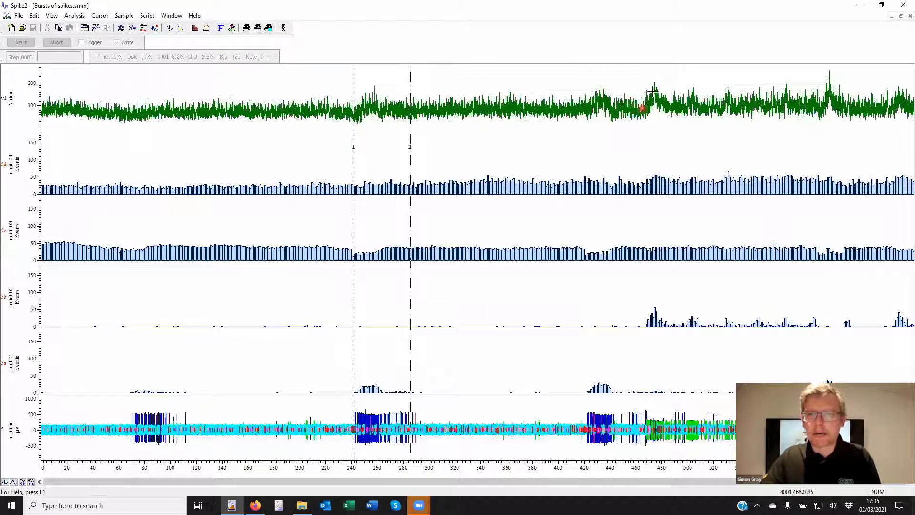
- Examine the smoothed rate in v1 from about 462 to 488 s and return to the full time range
drag(644, 97, 667, 100)
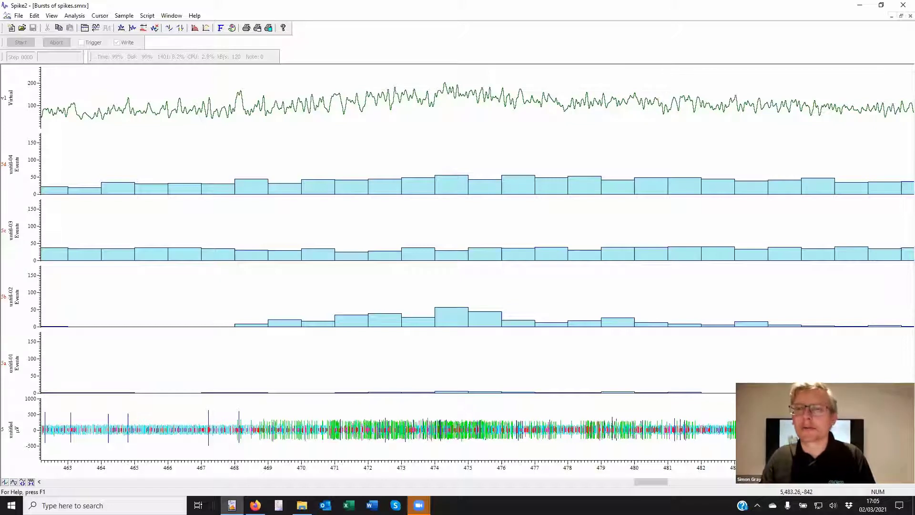
double_click(654, 469)
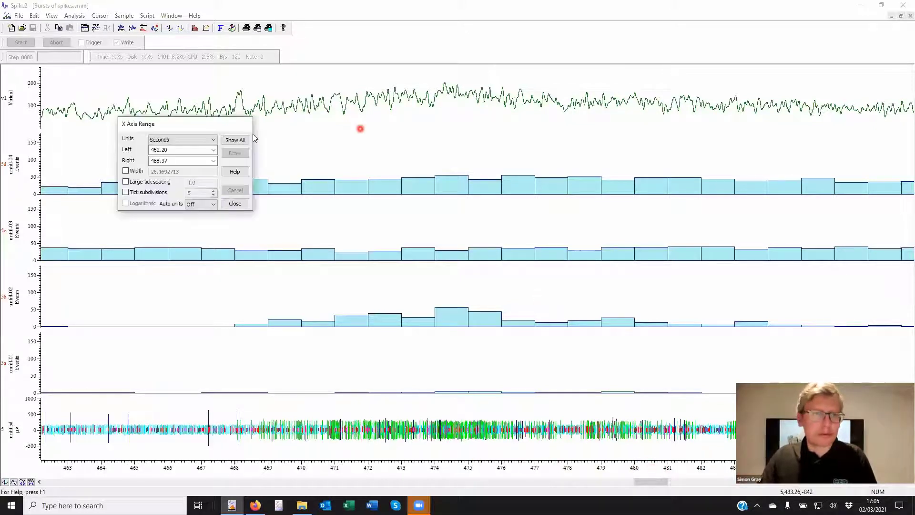
click(242, 142)
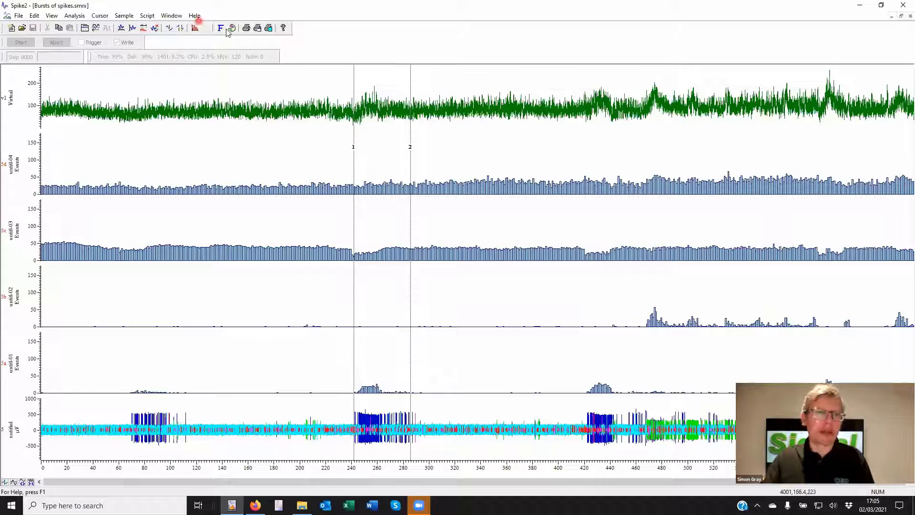
- Open the cursor regions window, move it to the upper part of the view, set its measurement to Sum and highlight the channel 5 row
click(182, 29)
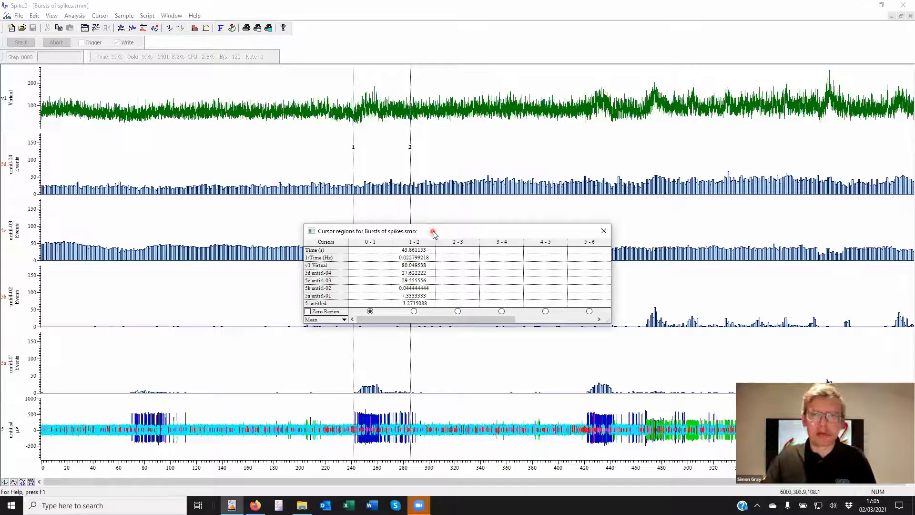
drag(433, 232, 563, 94)
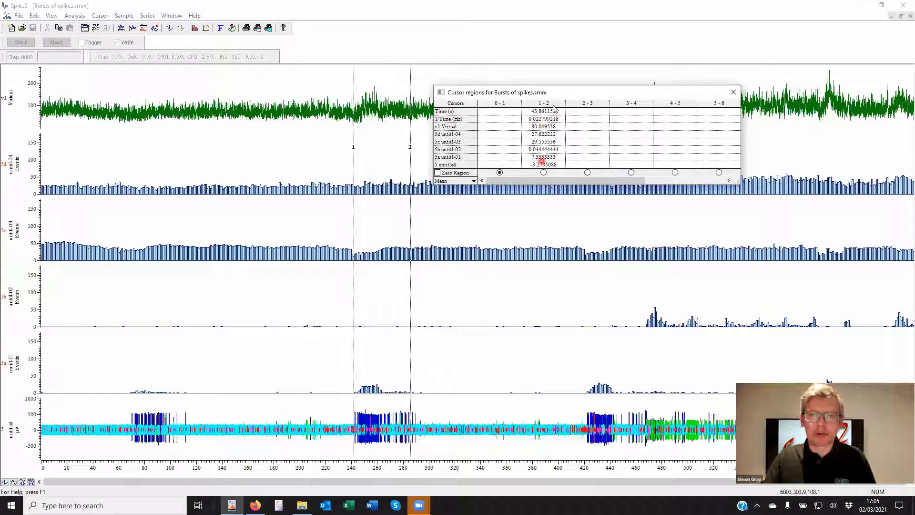
click(458, 183)
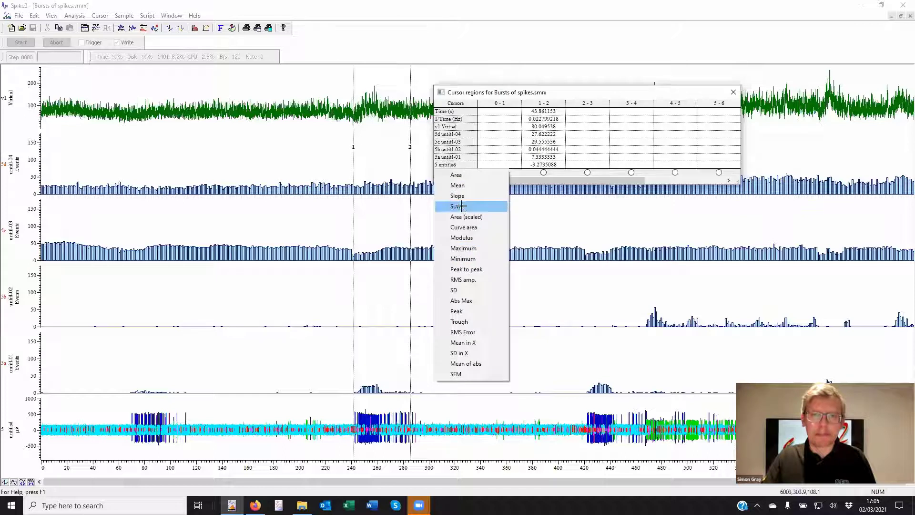
click(461, 206)
click(440, 164)
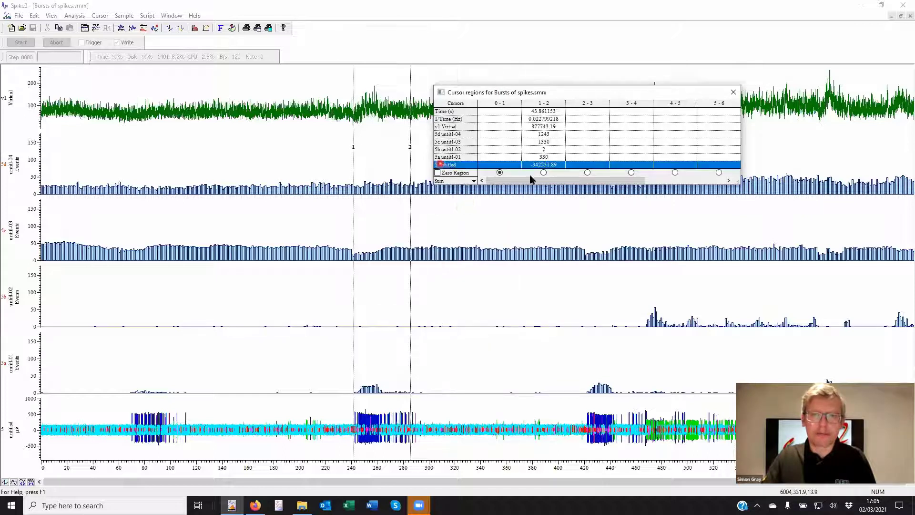
click(566, 169)
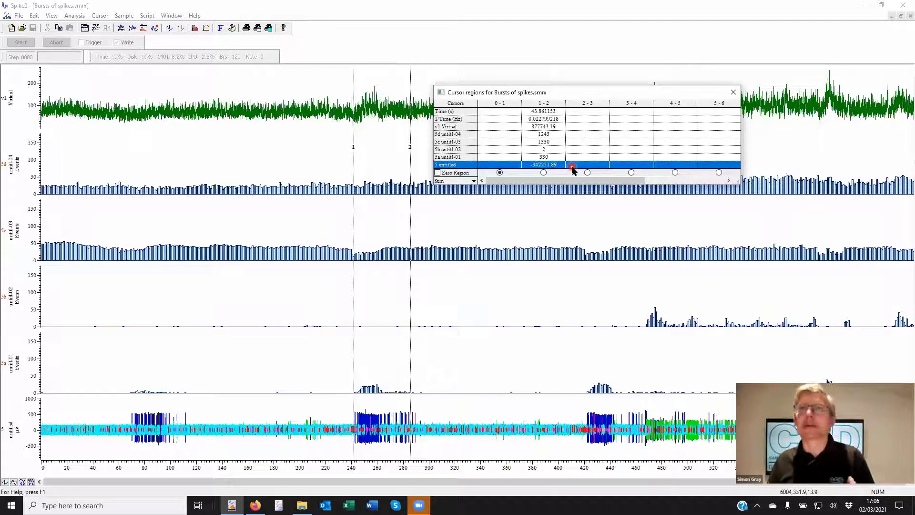
- Set the draw mode of channel 5 to Lines
right_click(388, 424)
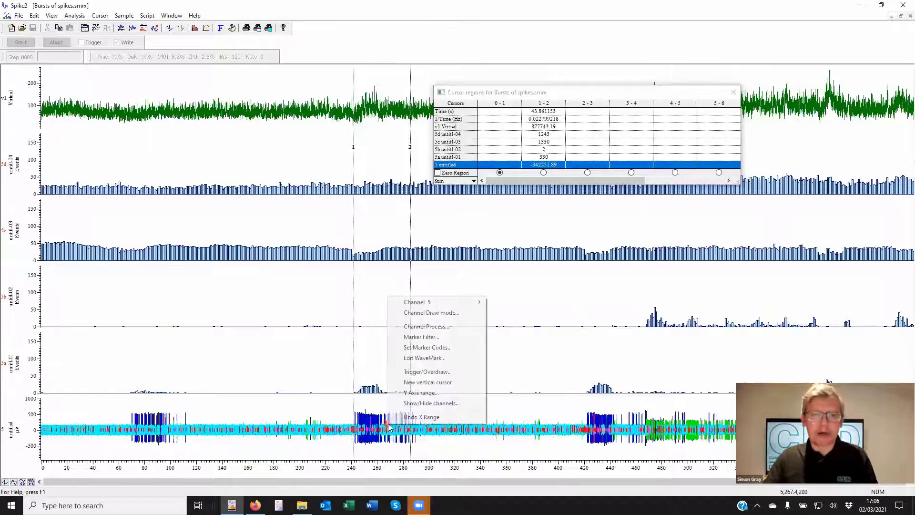
click(443, 312)
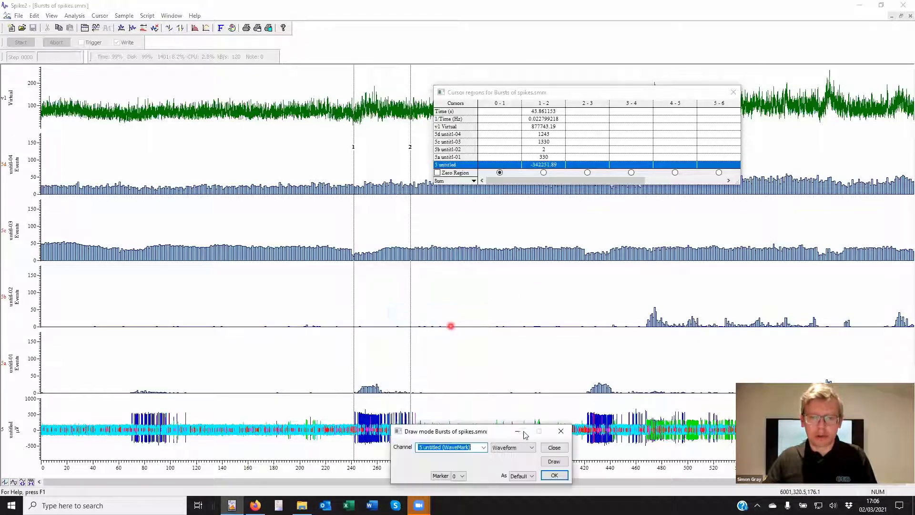
click(513, 447)
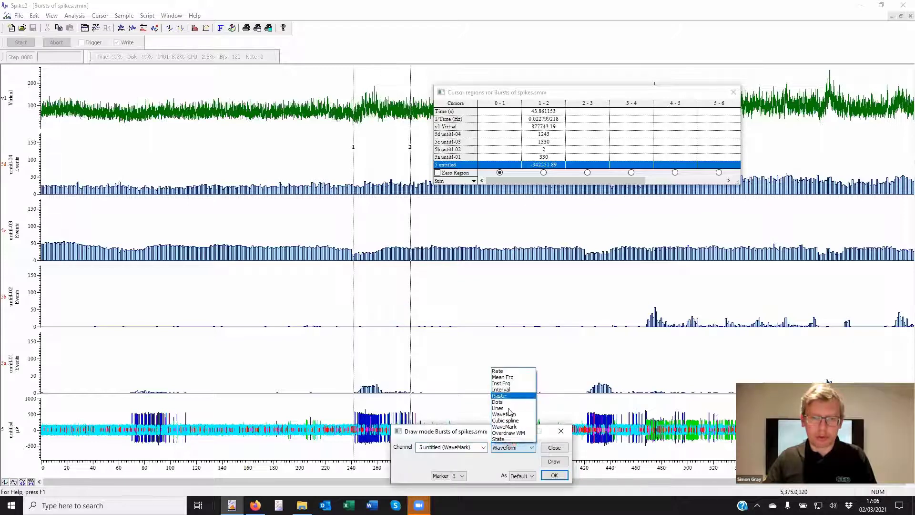
click(499, 408)
click(553, 461)
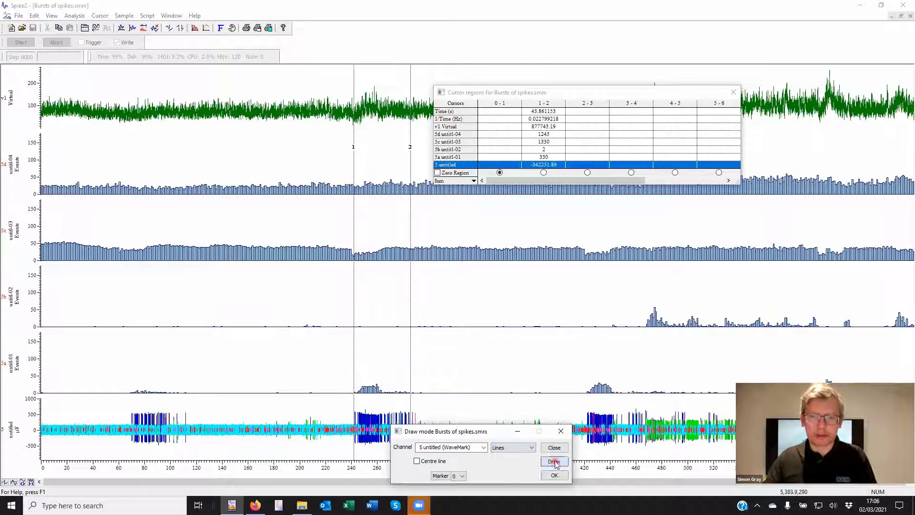
click(554, 475)
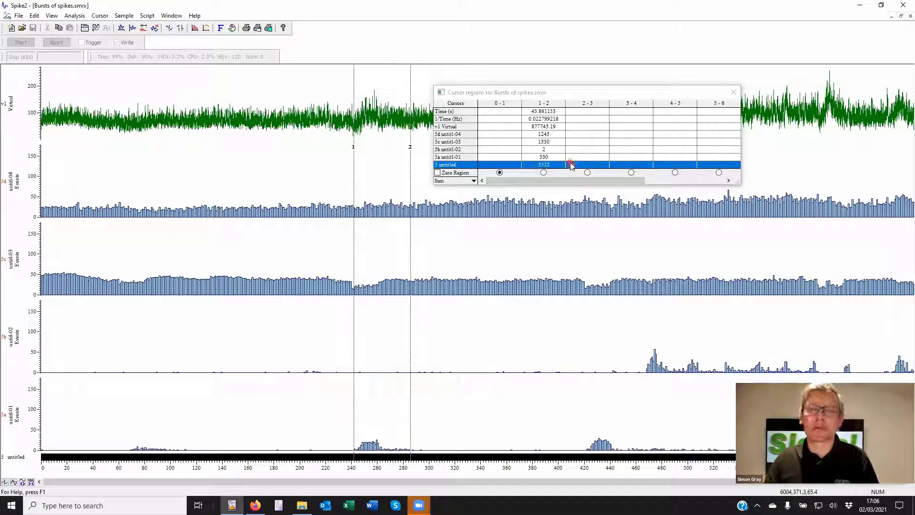
- Change the draw mode of channel 5 to WaveMark with hex-only marker codes
right_click(377, 456)
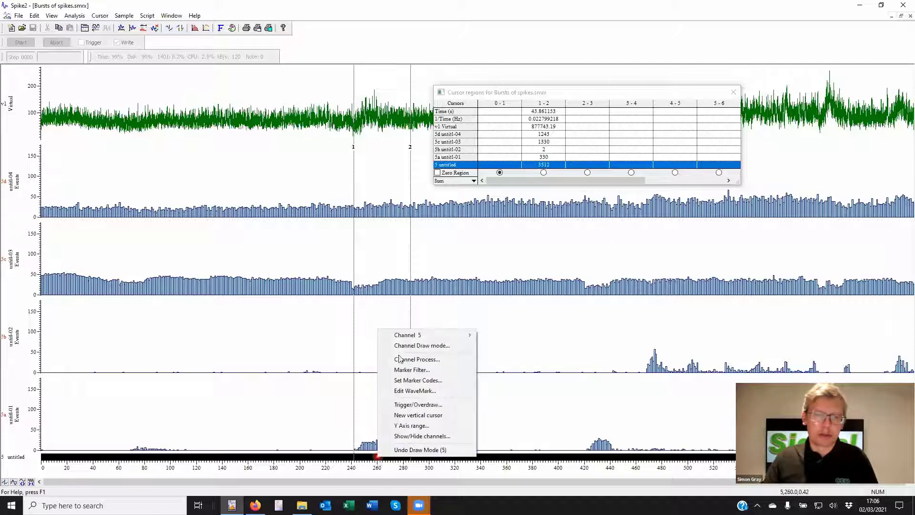
click(434, 346)
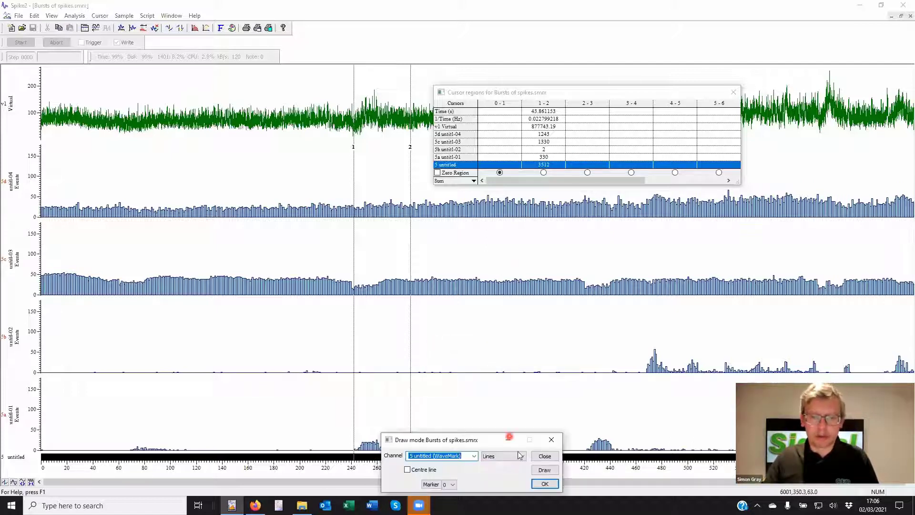
click(519, 456)
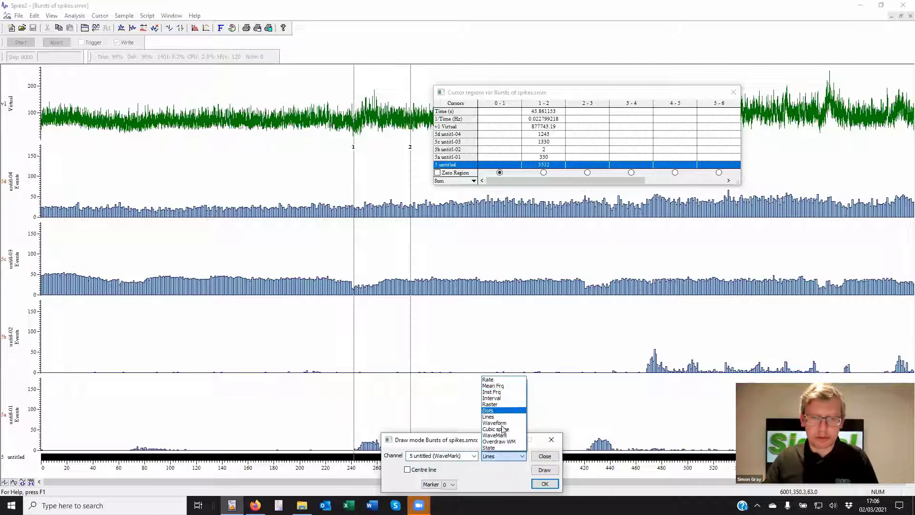
click(496, 423)
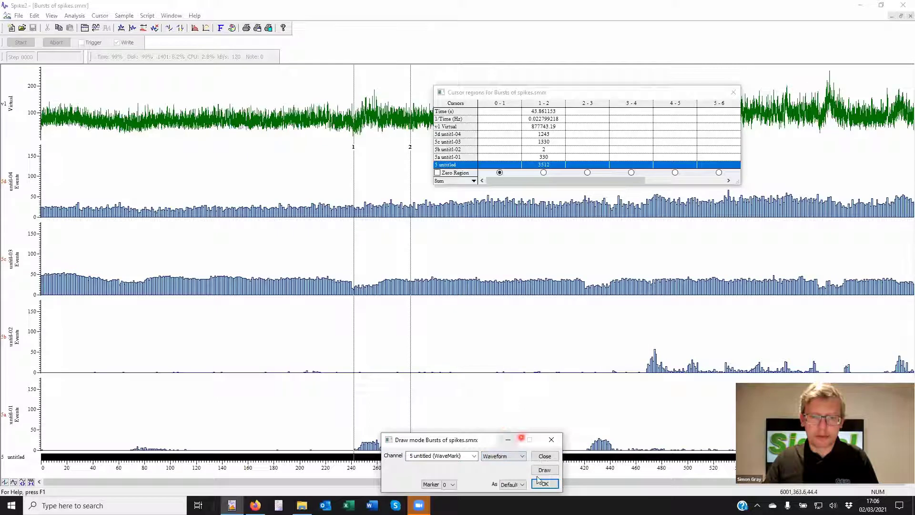
click(511, 458)
click(505, 436)
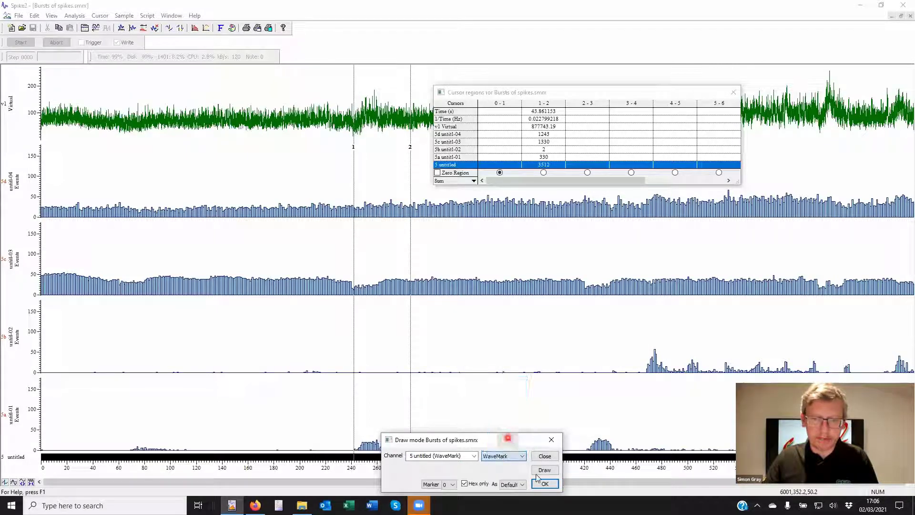
click(543, 470)
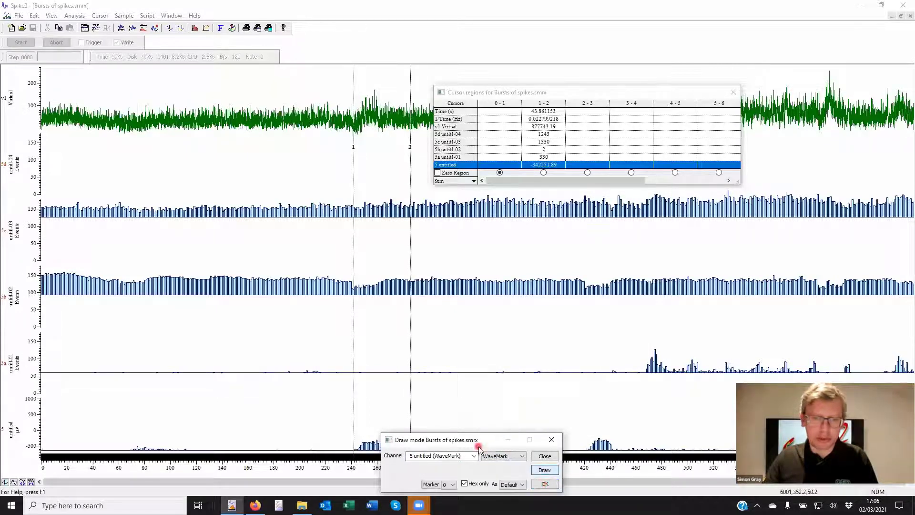
click(543, 484)
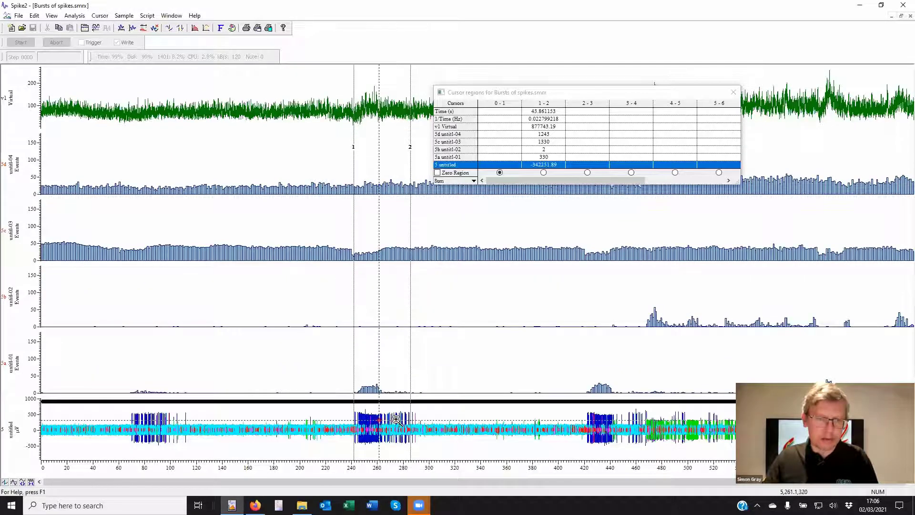
- Show channel 5 alone, enlarge the code 01 spike near 266.207 s and move the cursor regions window clear of it
drag(396, 419, 376, 415)
double_click(374, 419)
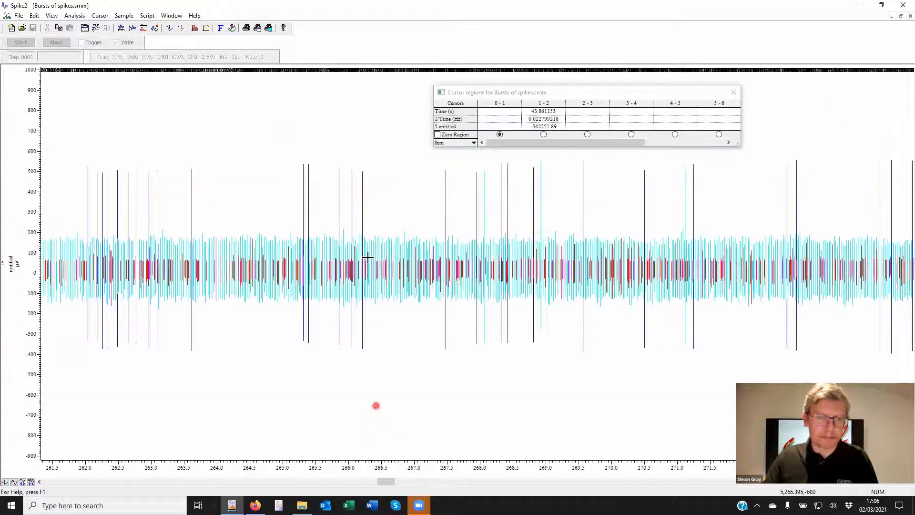
drag(365, 225, 345, 208)
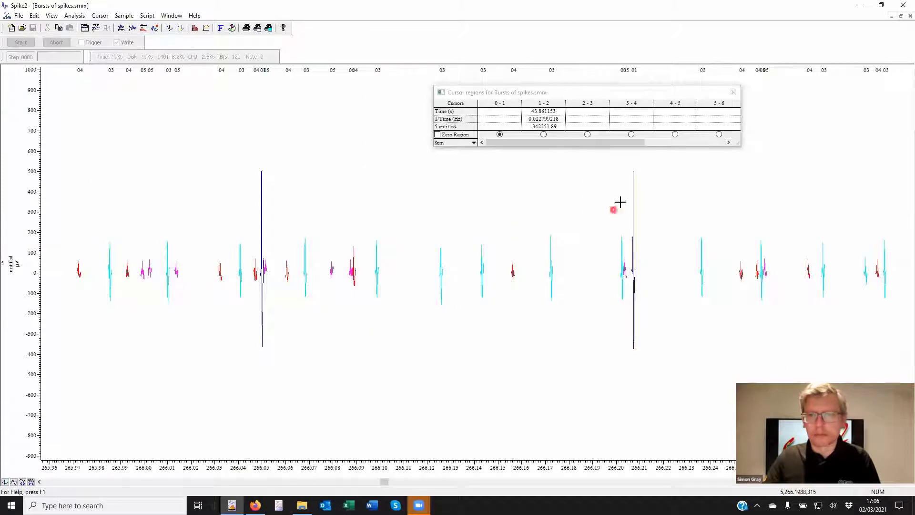
drag(620, 203, 639, 200)
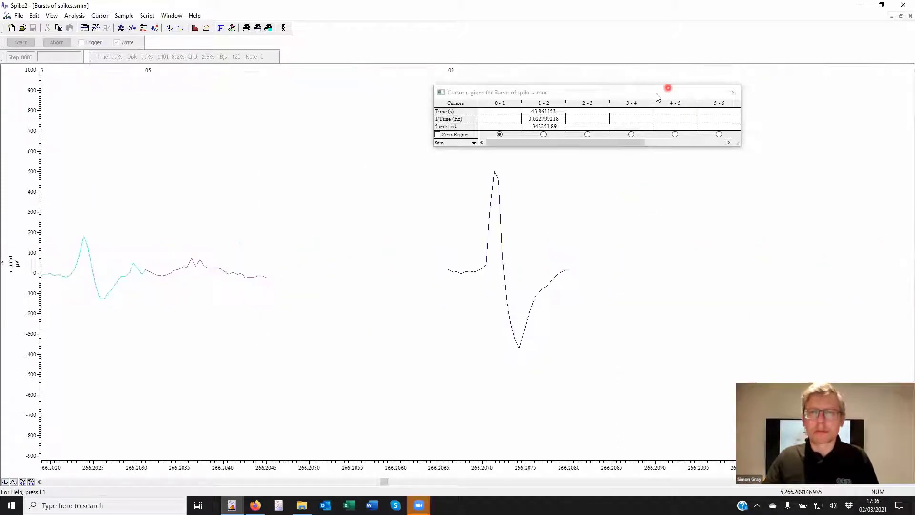
drag(656, 97, 265, 114)
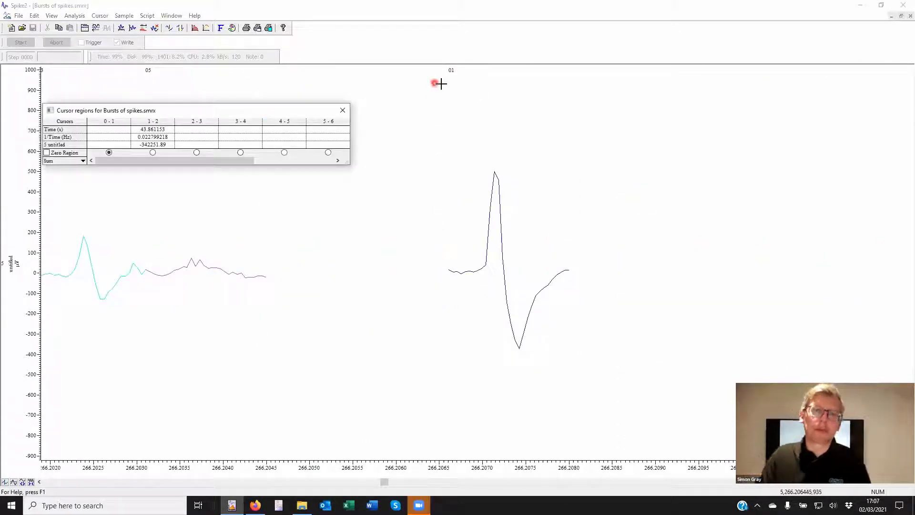
click(451, 71)
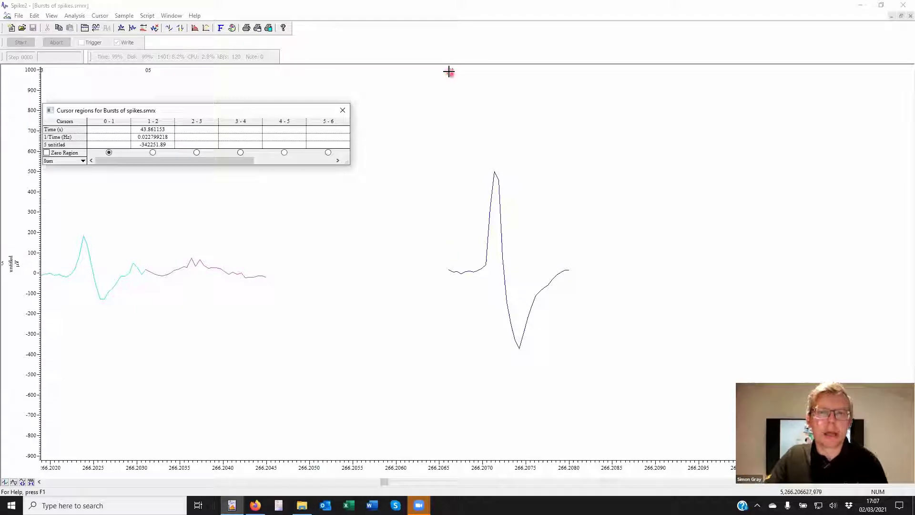
drag(449, 72, 449, 75)
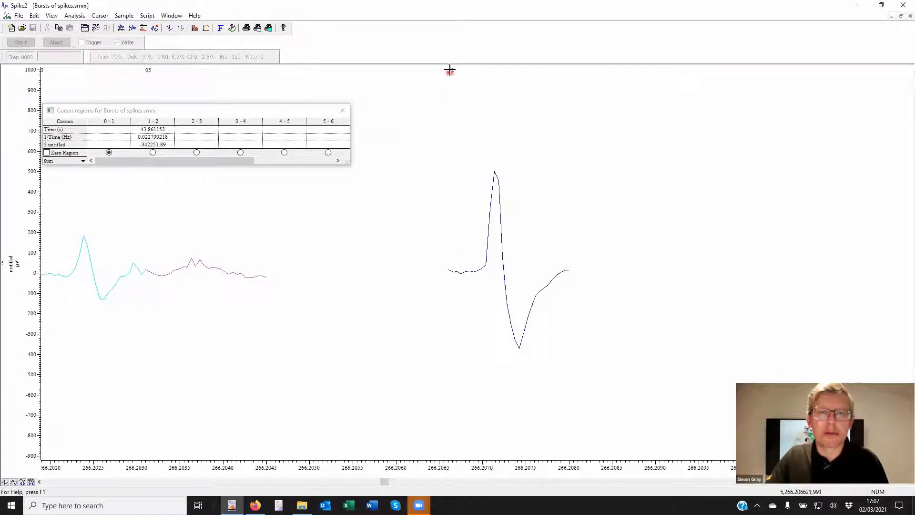
click(450, 70)
click(451, 266)
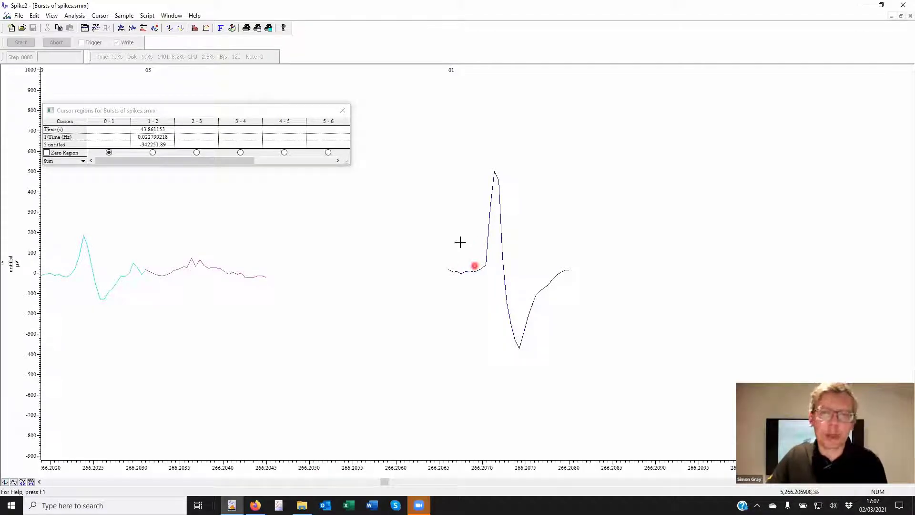
- Bring vertical cursor 1 into view and place it just before the start of the code 01 spike, at about 266.2066 s
right_click(494, 237)
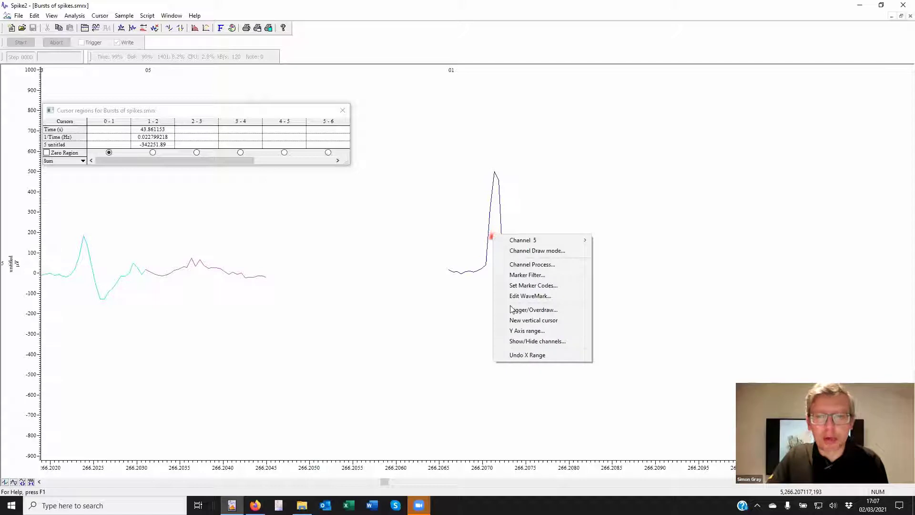
click(424, 220)
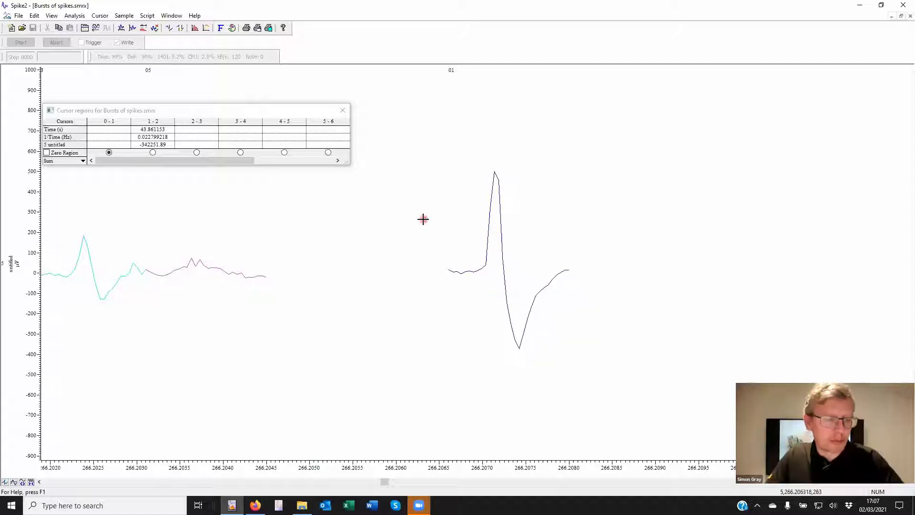
key(ctrl+2)
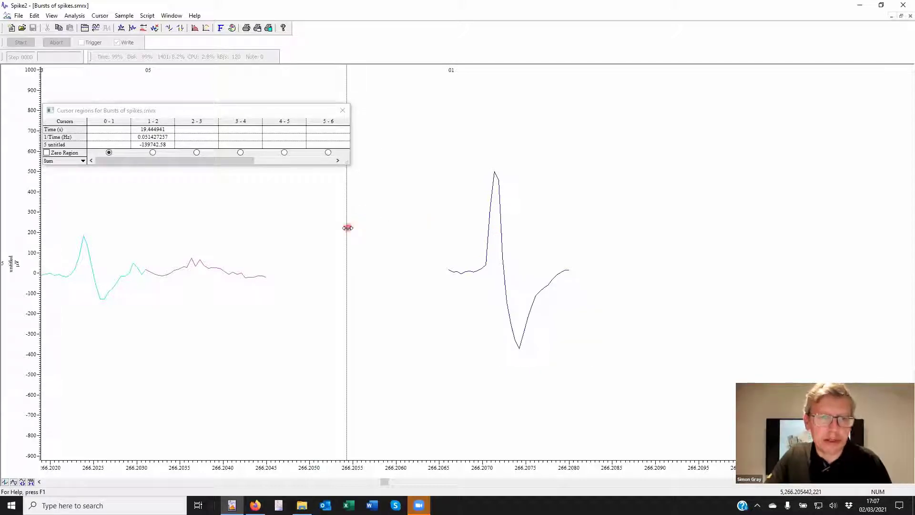
drag(347, 227, 444, 213)
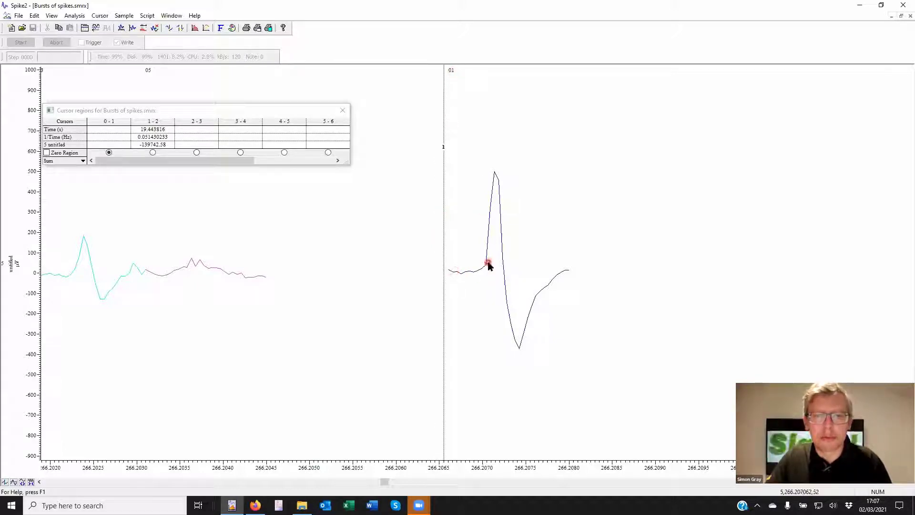
- Change the draw mode of channel 5 to Lines with the centre line shown
right_click(490, 266)
click(529, 279)
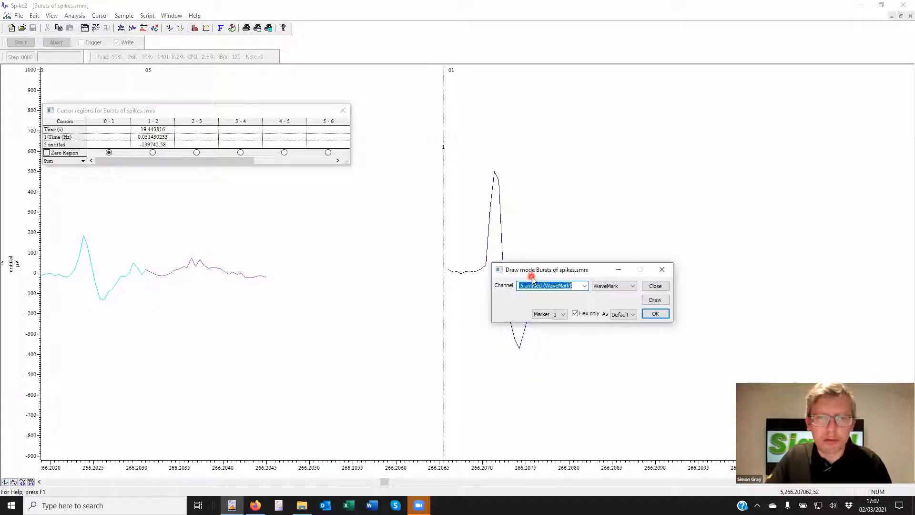
click(610, 286)
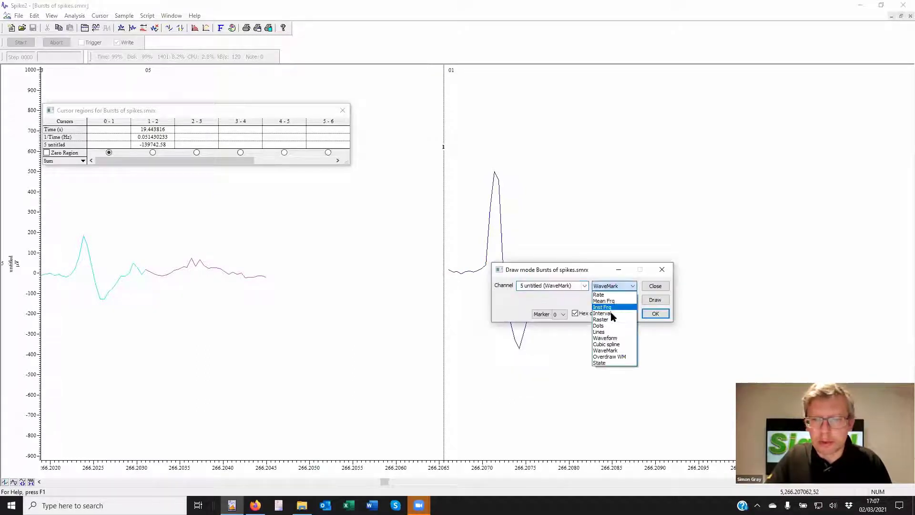
click(608, 334)
click(657, 300)
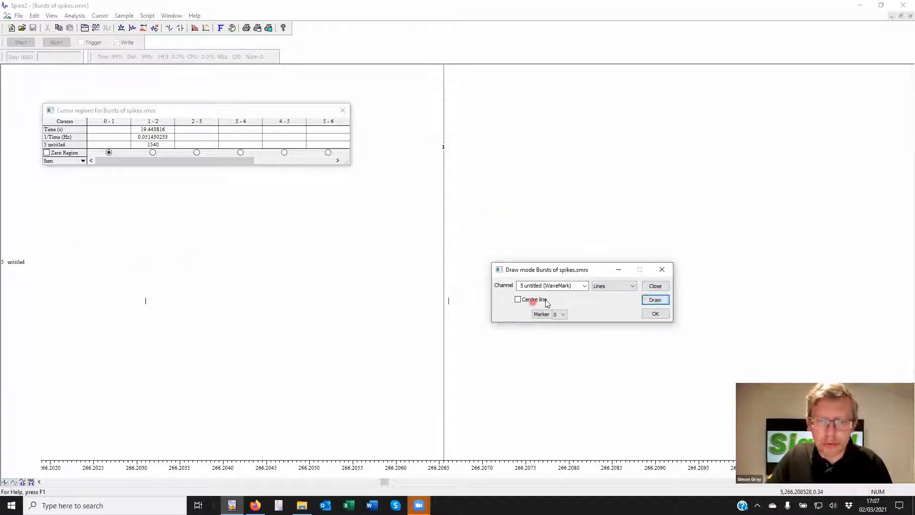
click(654, 299)
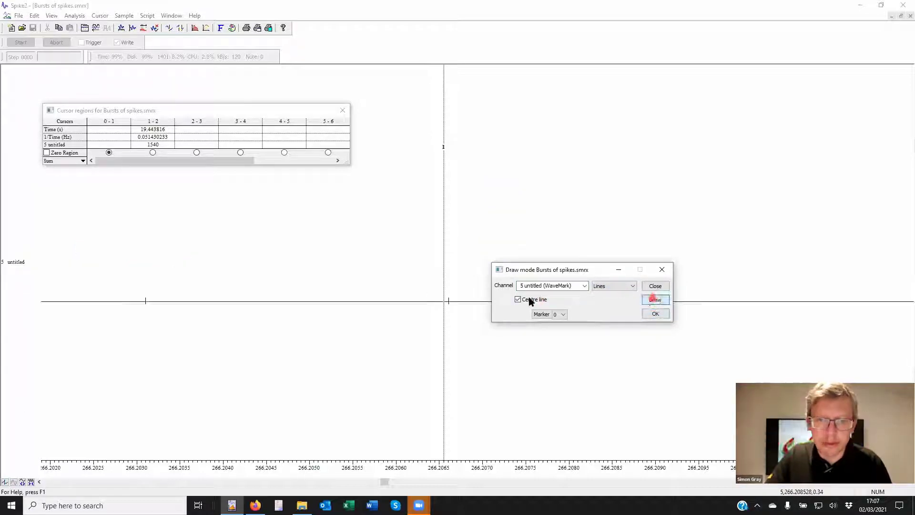
click(457, 315)
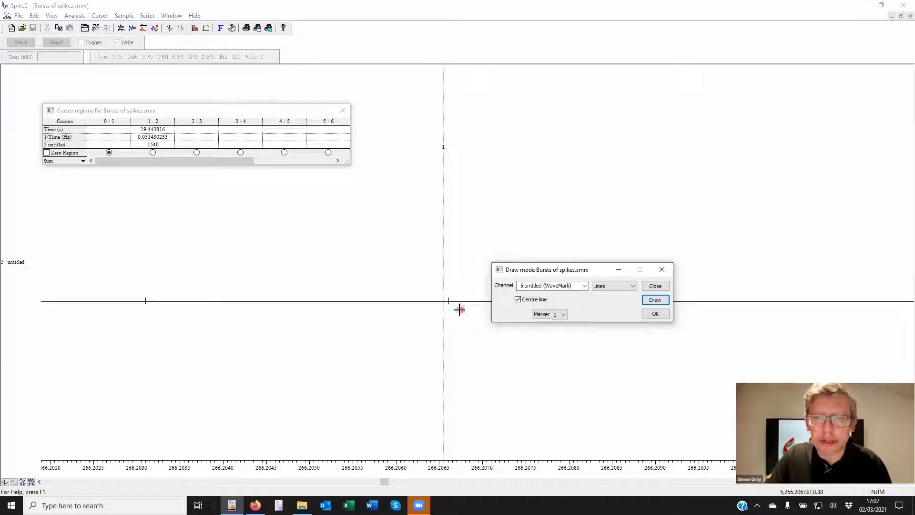
- Set the draw mode of channel 5 to Waveform and apply it
click(612, 286)
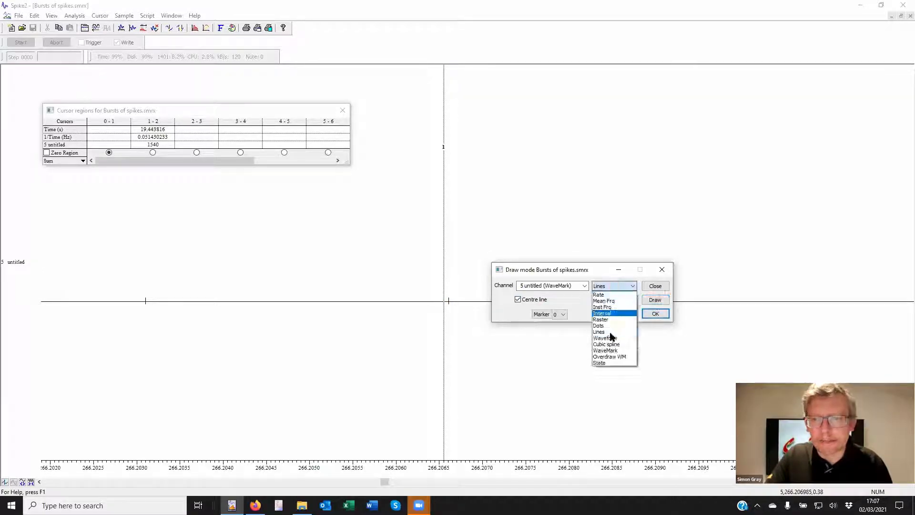
click(614, 337)
click(655, 300)
click(655, 313)
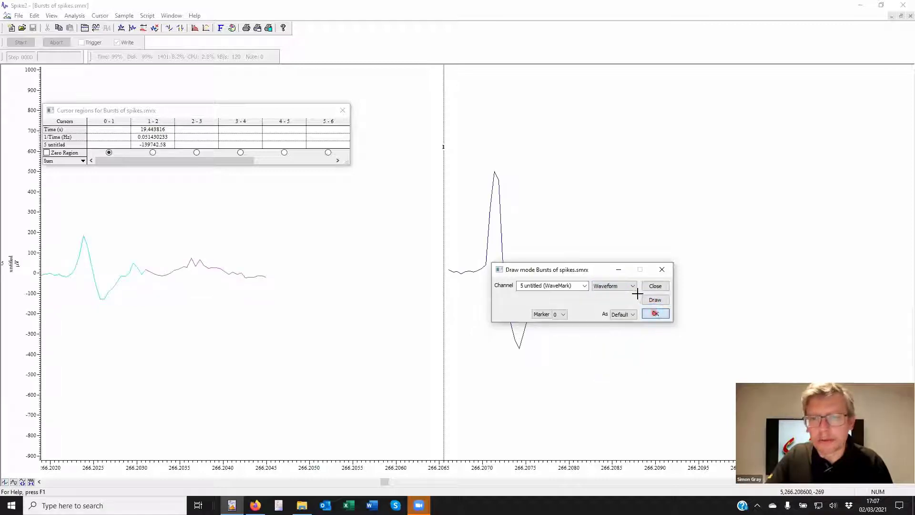
click(645, 368)
scroll(562, 458, down, 3)
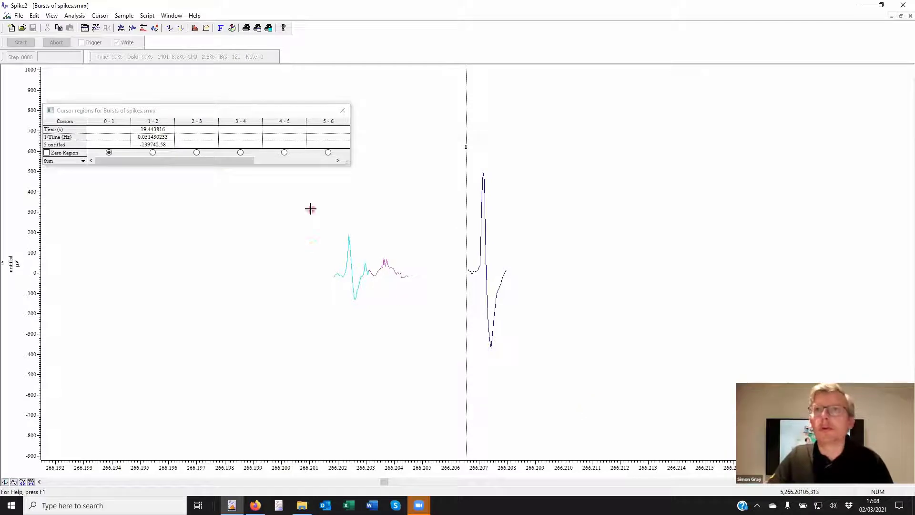
- Close the cursor regions window and widen the time range until the whole burst at about 240 to 290 s shows
click(519, 200)
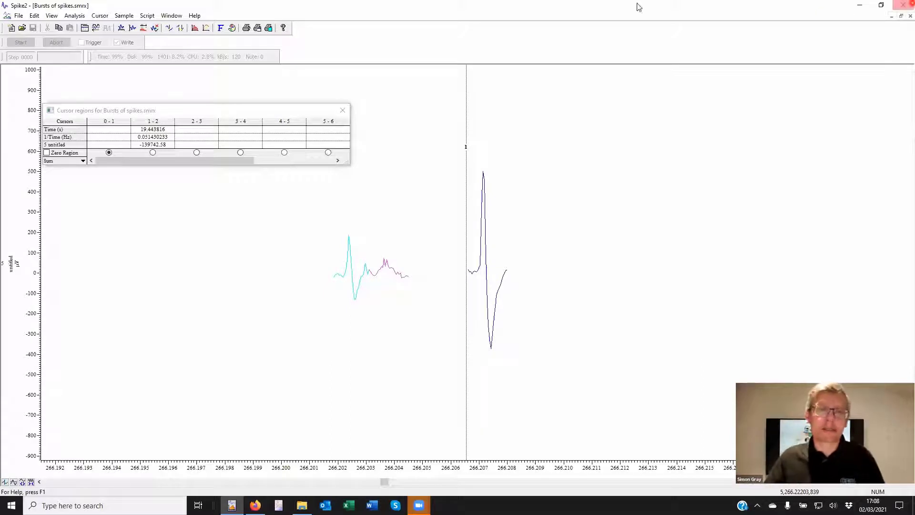
click(343, 110)
click(468, 259)
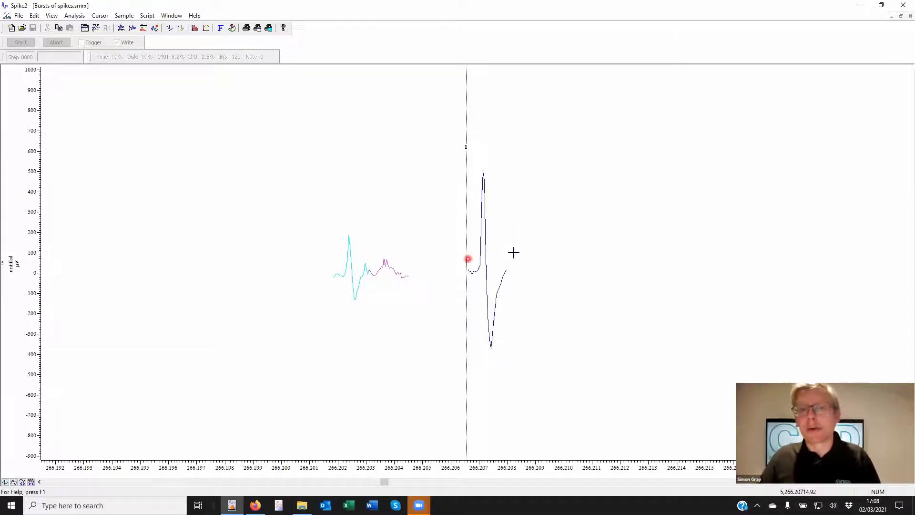
click(656, 404)
drag(459, 470, 435, 480)
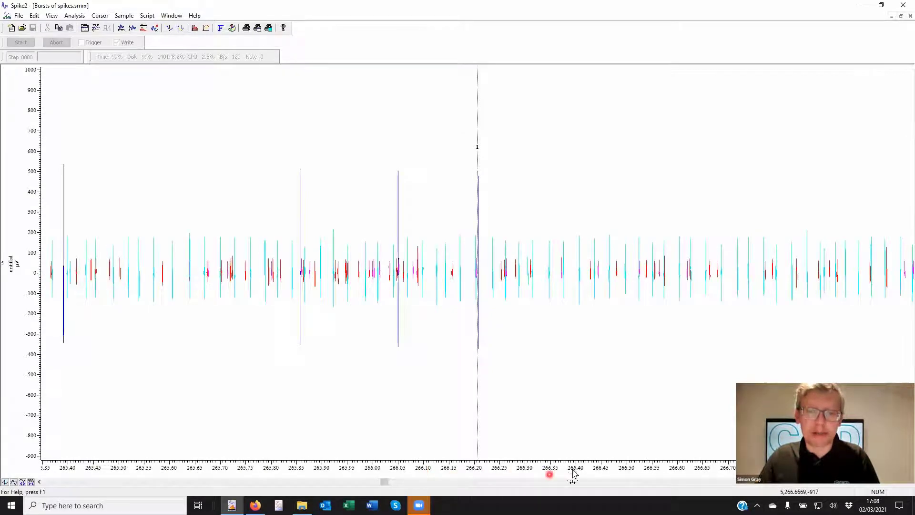
drag(572, 473, 404, 450)
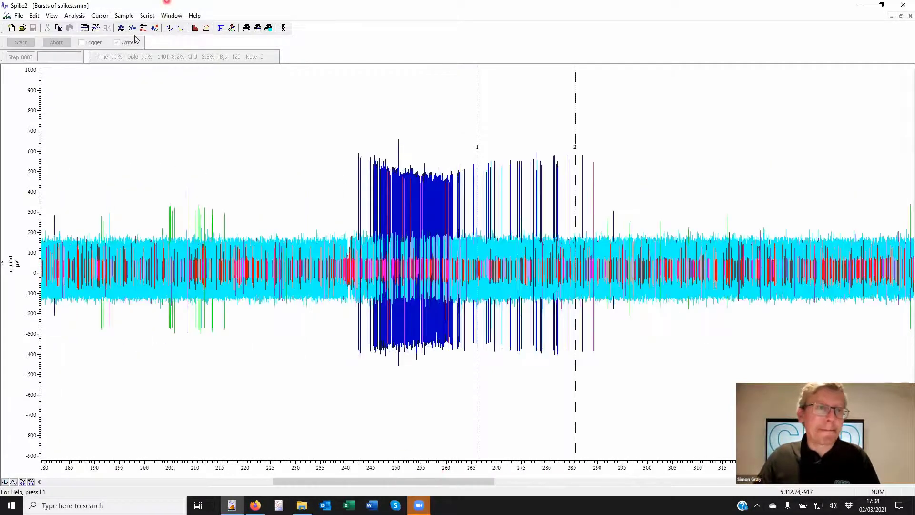
- Open the Edit WaveMark window for channel 5 and move it clear of the dense burst
click(65, 16)
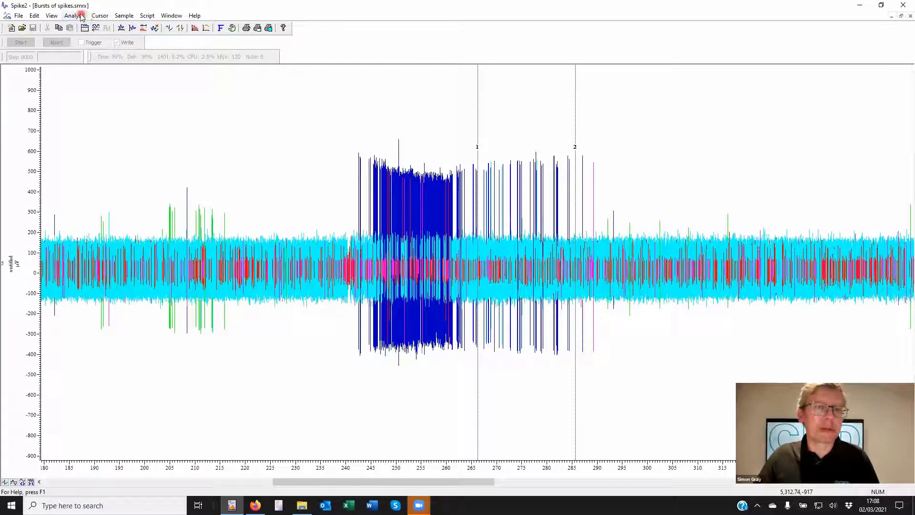
right_click(327, 261)
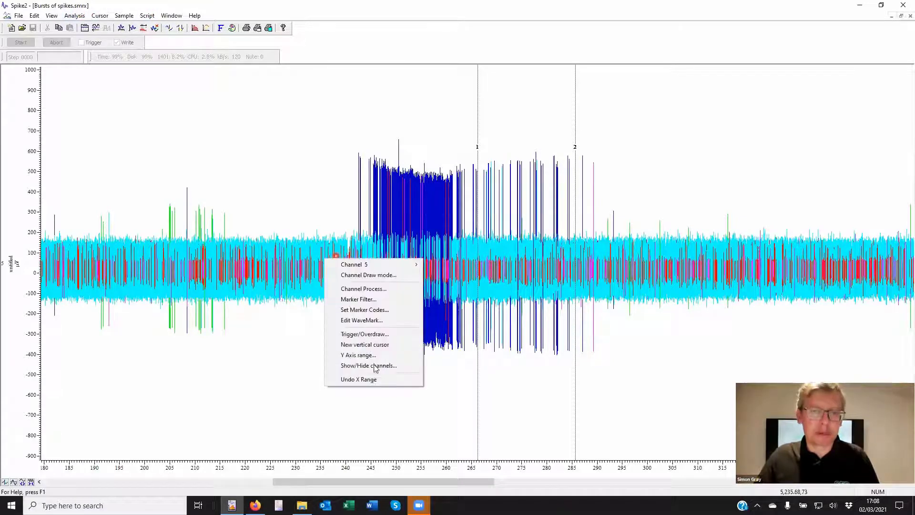
click(363, 320)
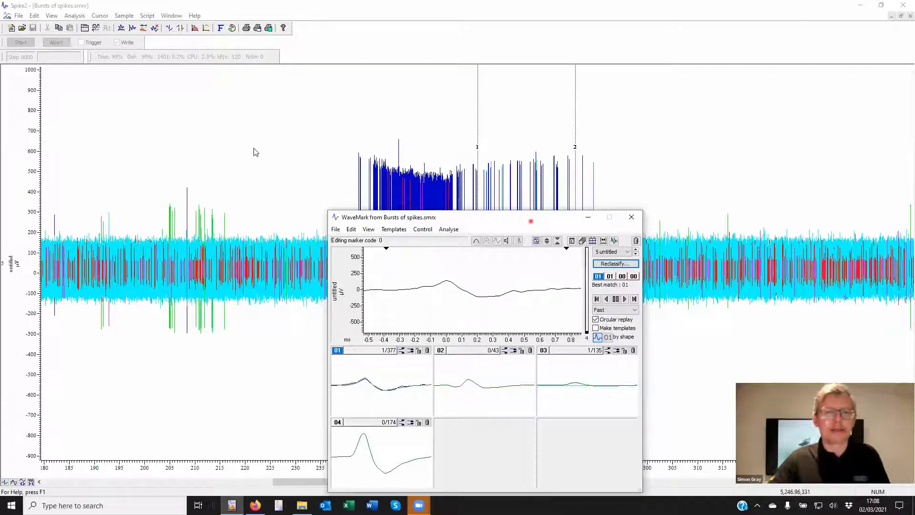
drag(531, 221, 253, 148)
- Place vertical cursors 1 and 2 around the dense burst at about 244 s and 262 s, and move the WaveMark window off the burst's start
drag(478, 152, 368, 157)
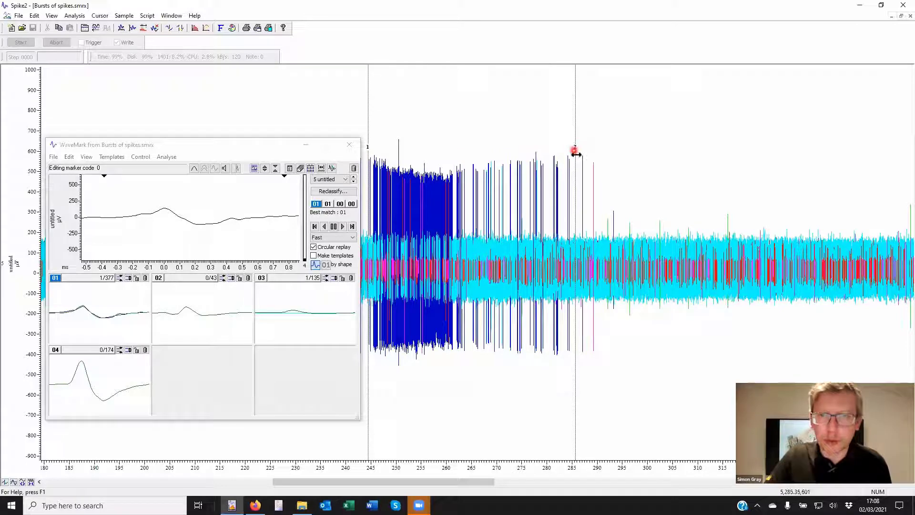
drag(574, 149, 455, 162)
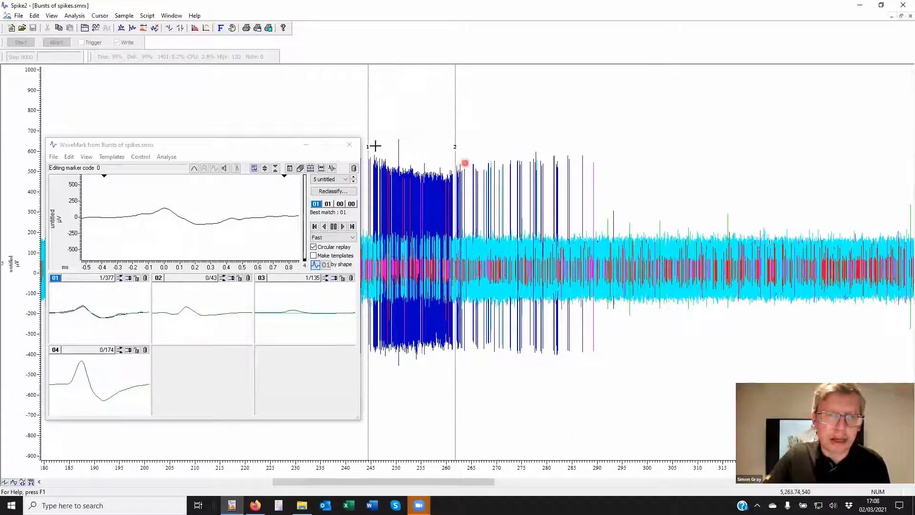
drag(263, 151, 760, 67)
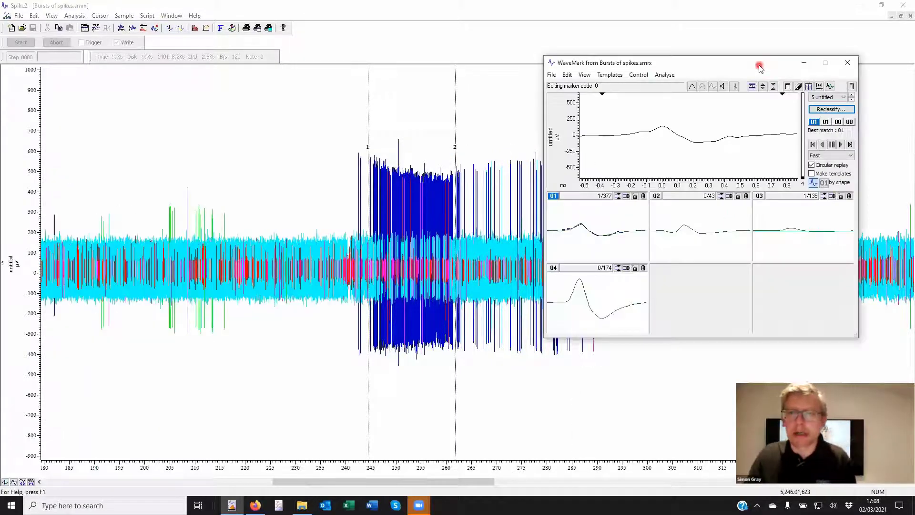
- Turn on cursor tracking in the WaveMark window and step forward through the first spikes of channel 5
click(736, 87)
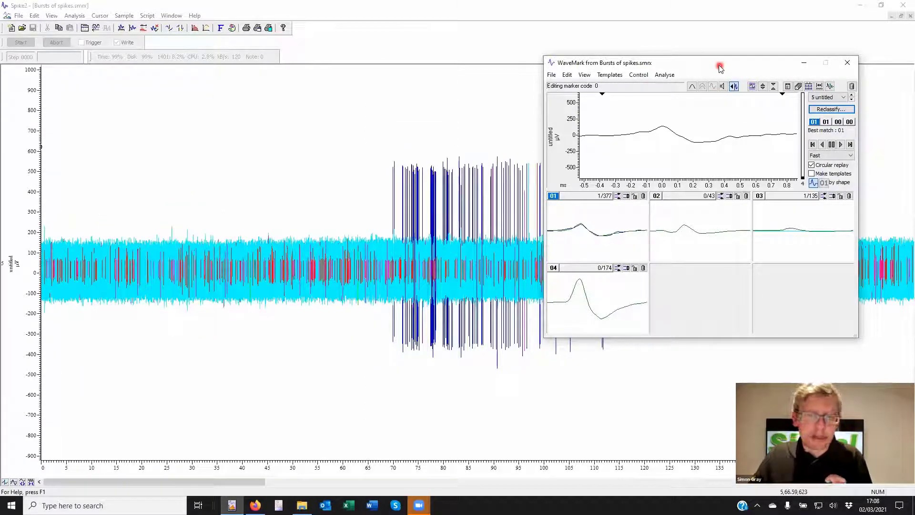
drag(719, 67, 209, 54)
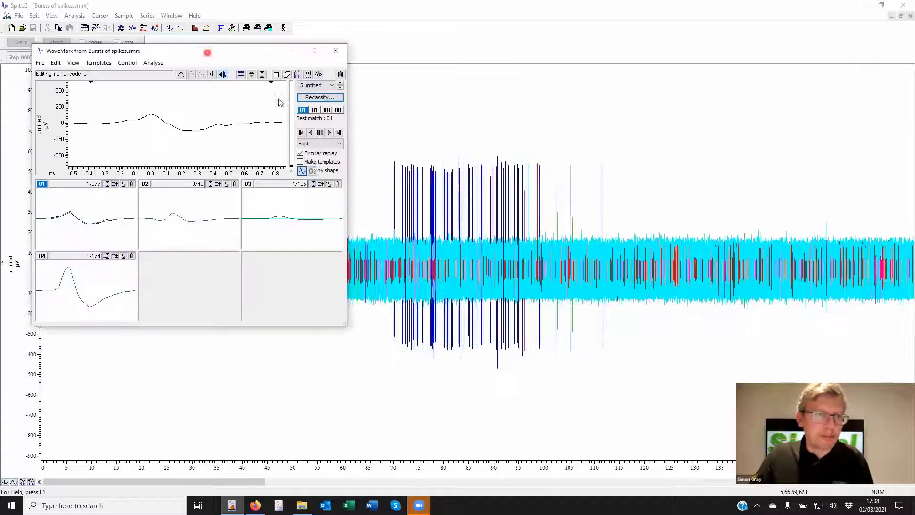
click(340, 133)
click(339, 133)
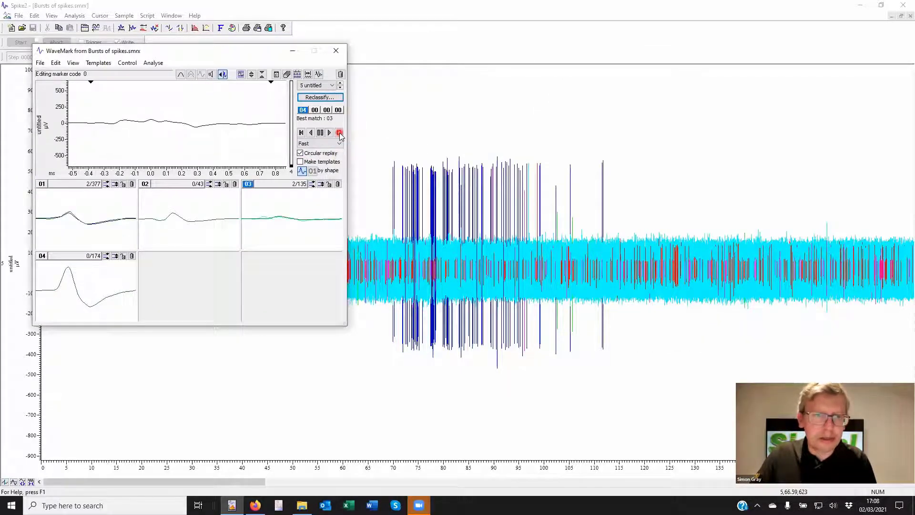
click(339, 133)
click(223, 75)
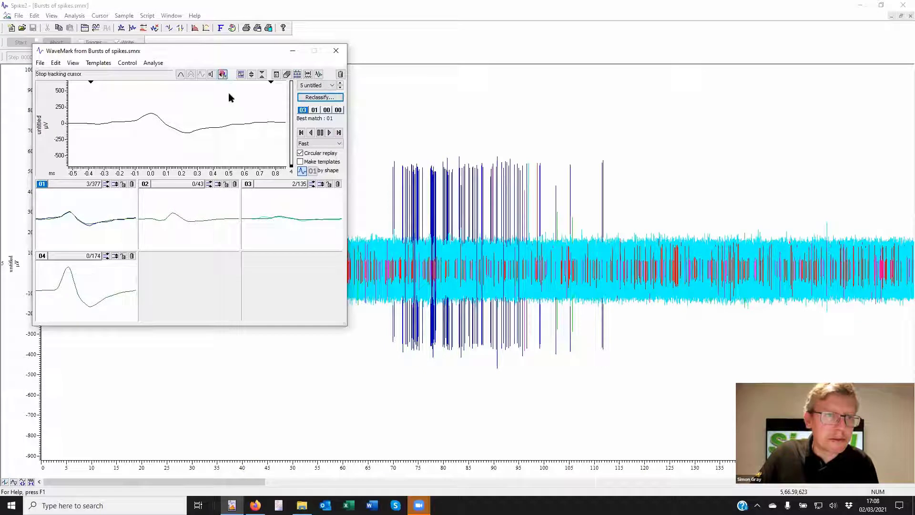
click(532, 150)
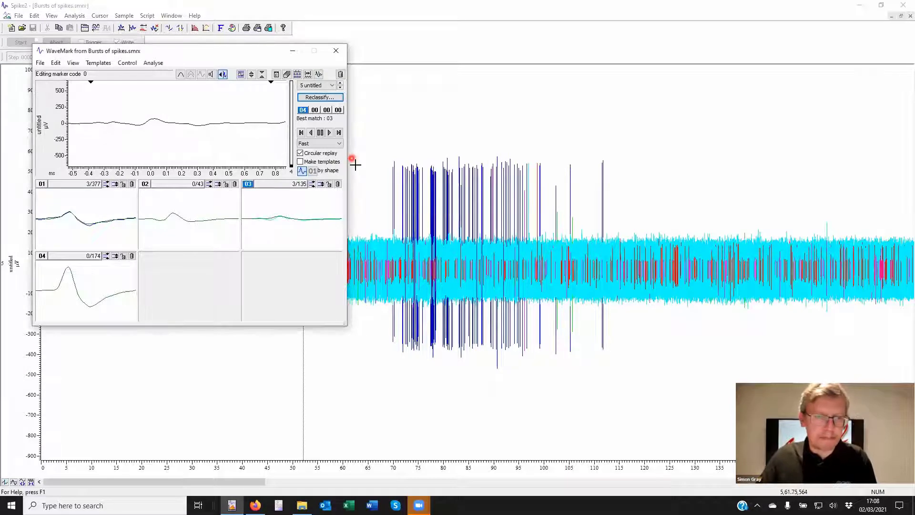
- Move the WaveMark window off the early data and bring vertical cursors 1 and 2 into view
click(215, 52)
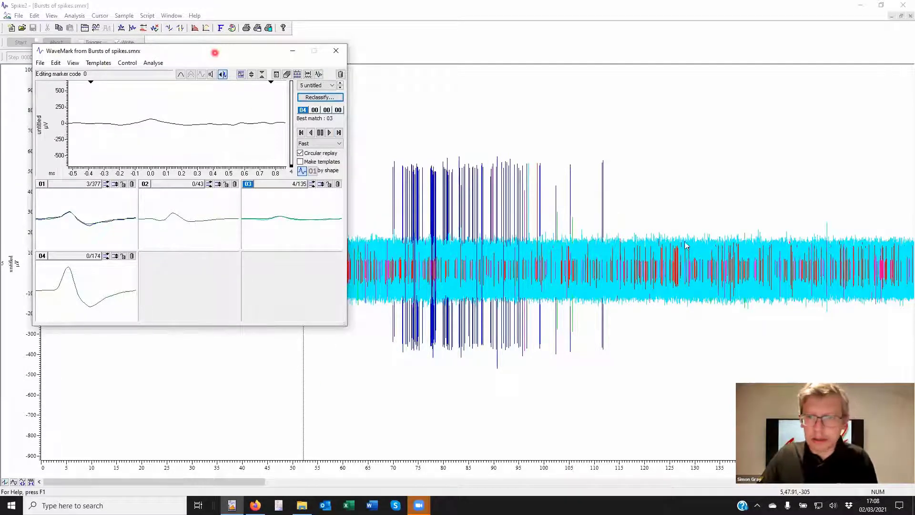
drag(215, 53, 616, 214)
click(378, 116)
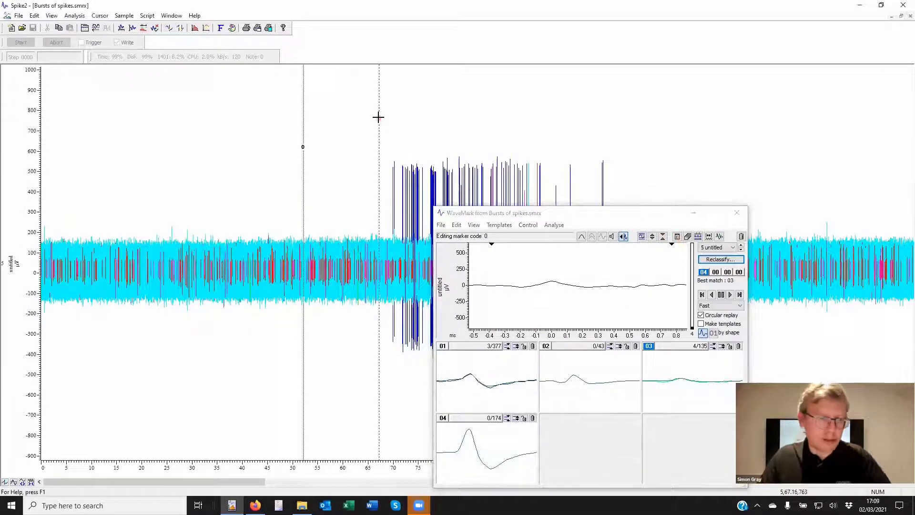
key(ctrl+1)
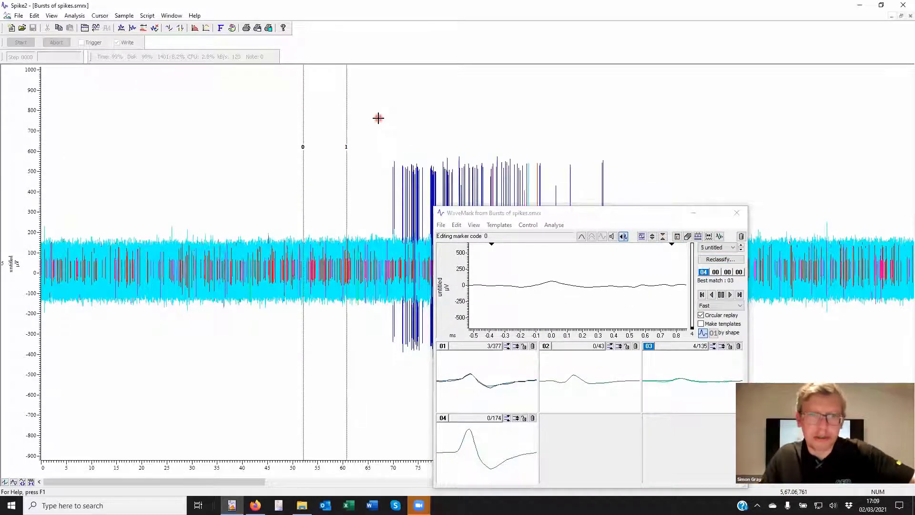
click(376, 121)
key(ctrl+1)
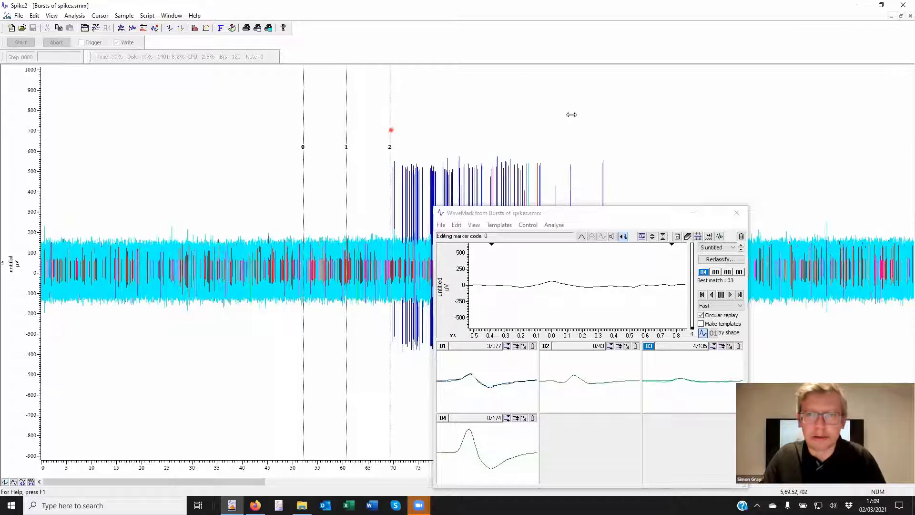
- Bracket the first burst by placing vertical cursor 2 at about 115 s and vertical cursor 1 at about 69 s
drag(571, 114, 619, 112)
click(677, 237)
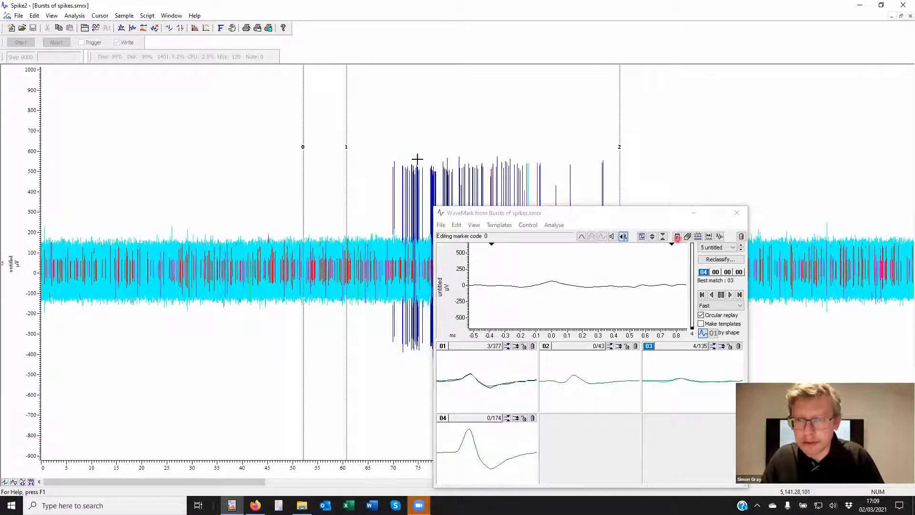
click(348, 163)
mouse_move(348, 173)
mouse_down()
mouse_move(399, 171)
mouse_move(390, 172)
mouse_up()
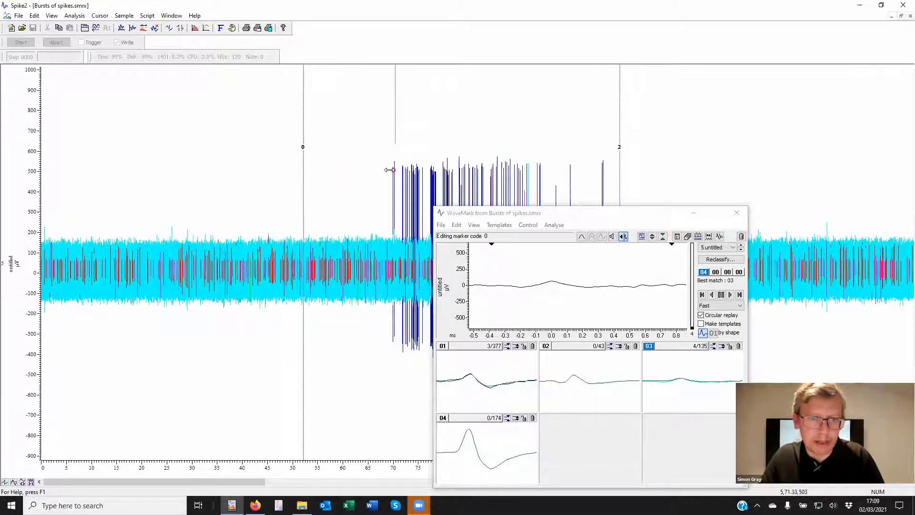
- Create duplicates of channel 5 for each template code and limit the template time range to between vertical cursors 1 and 2
click(687, 237)
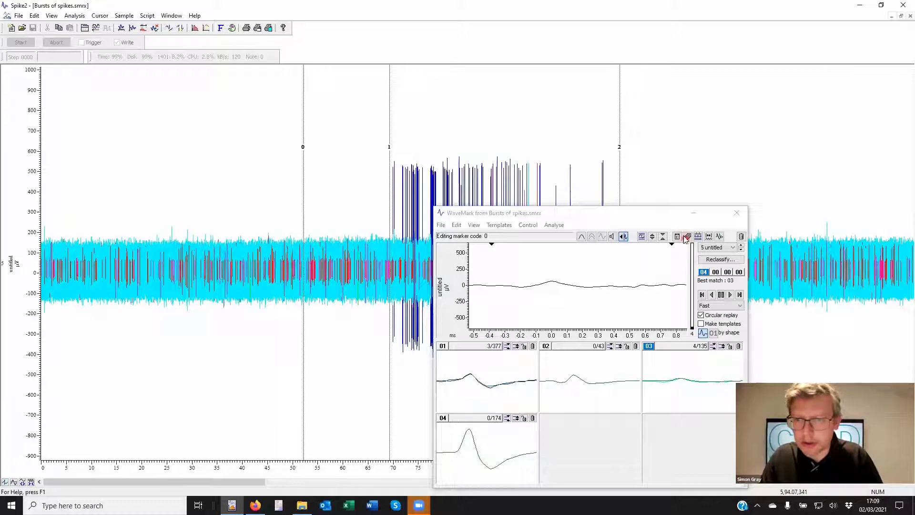
click(708, 237)
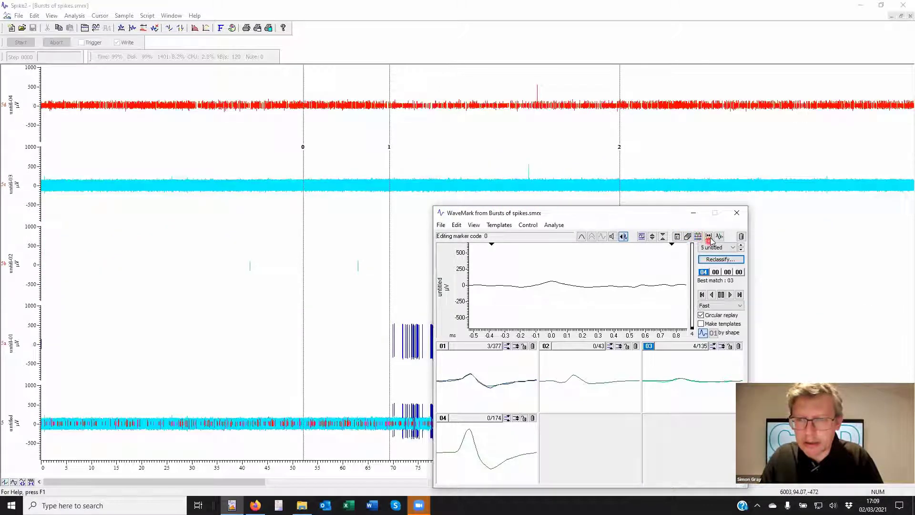
click(553, 272)
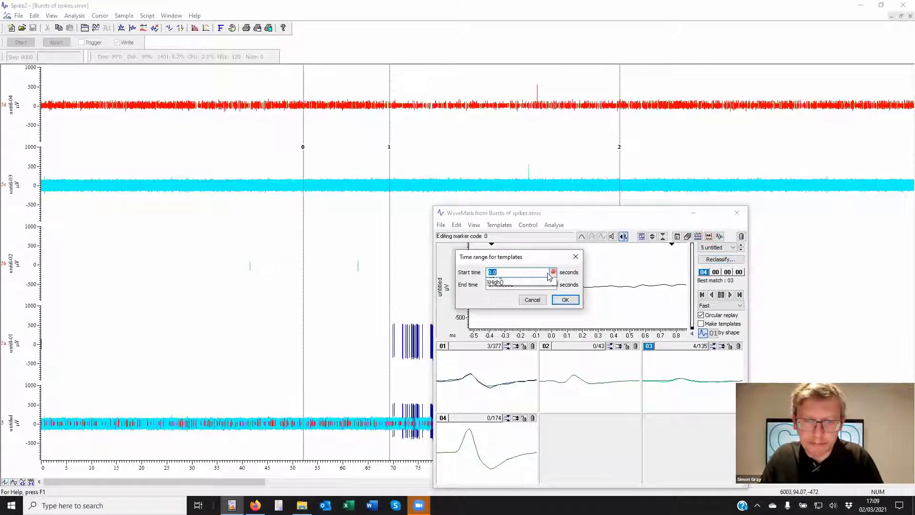
click(504, 294)
click(552, 284)
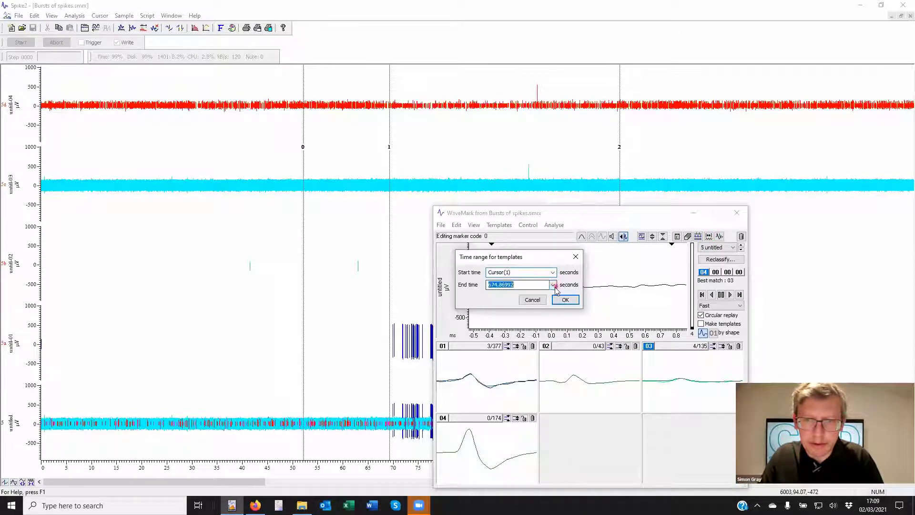
click(498, 319)
click(565, 300)
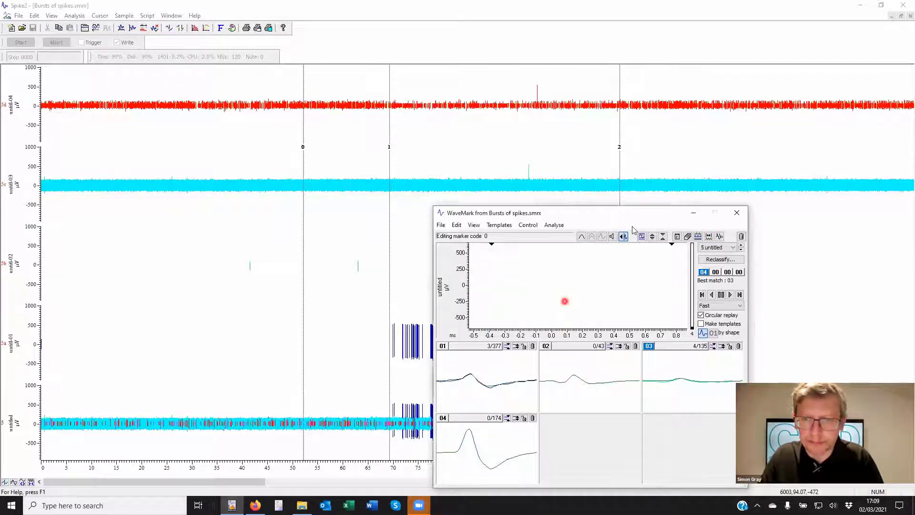
drag(601, 220, 190, 22)
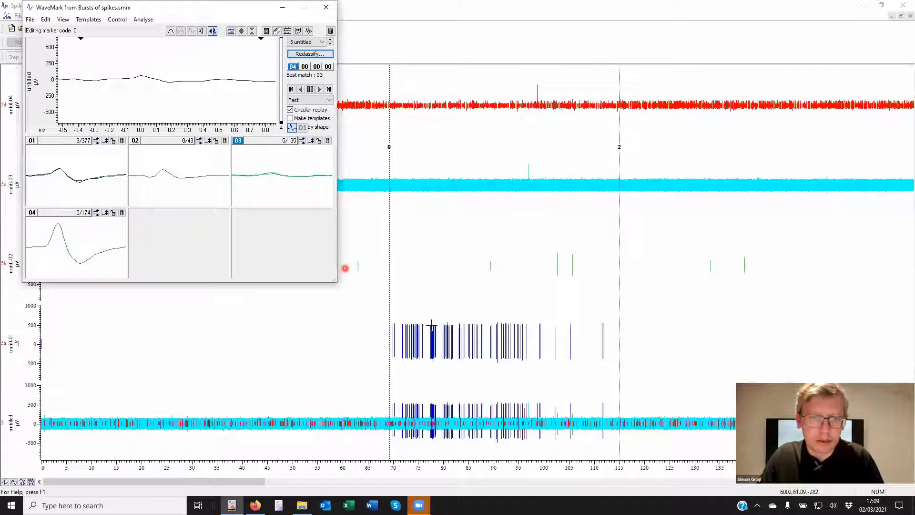
- Enlarge channel 5 to fill the data view and zoom in on the burst, from about 48 to 98 s
double_click(461, 410)
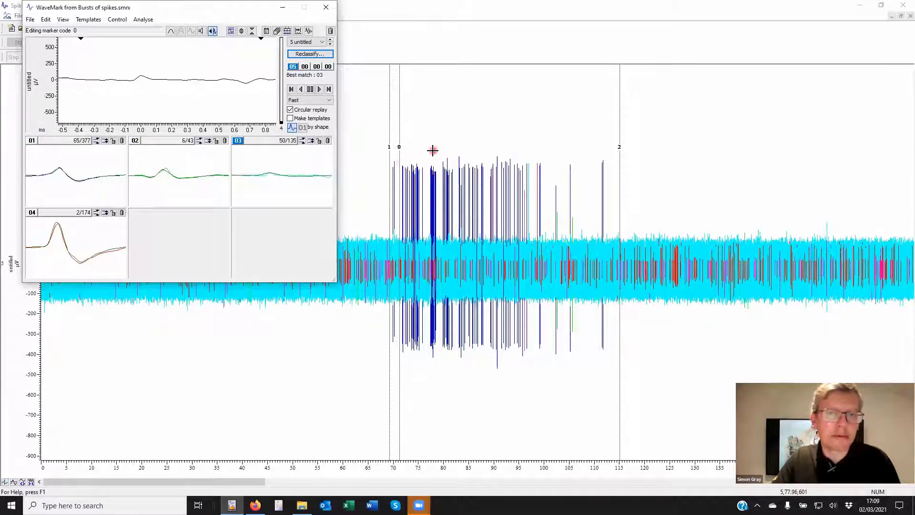
click(213, 32)
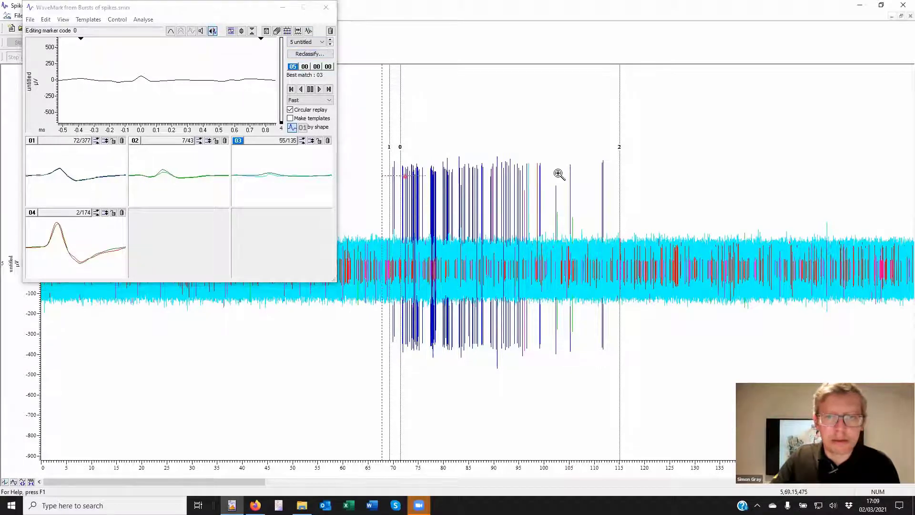
drag(559, 174, 633, 177)
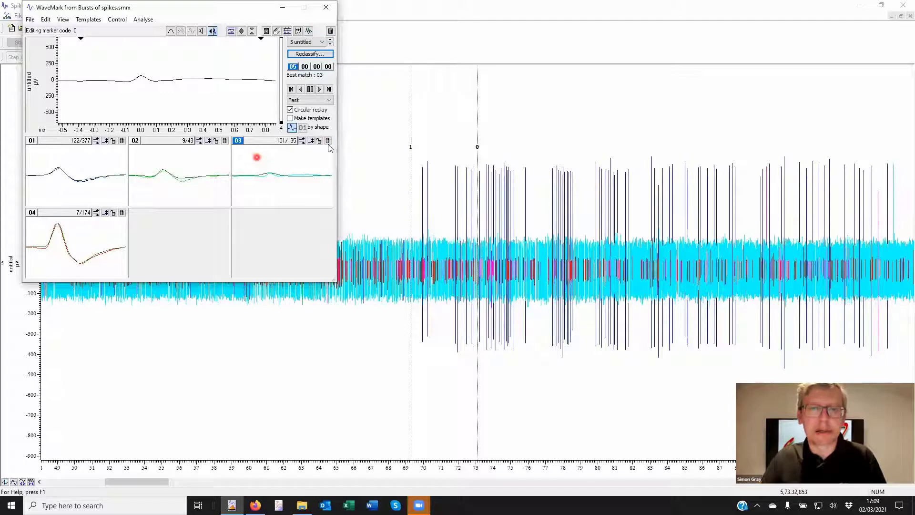
- Turn on spike sound in the WaveMark window and step forward through several spikes of channel 5 one at a time
click(203, 31)
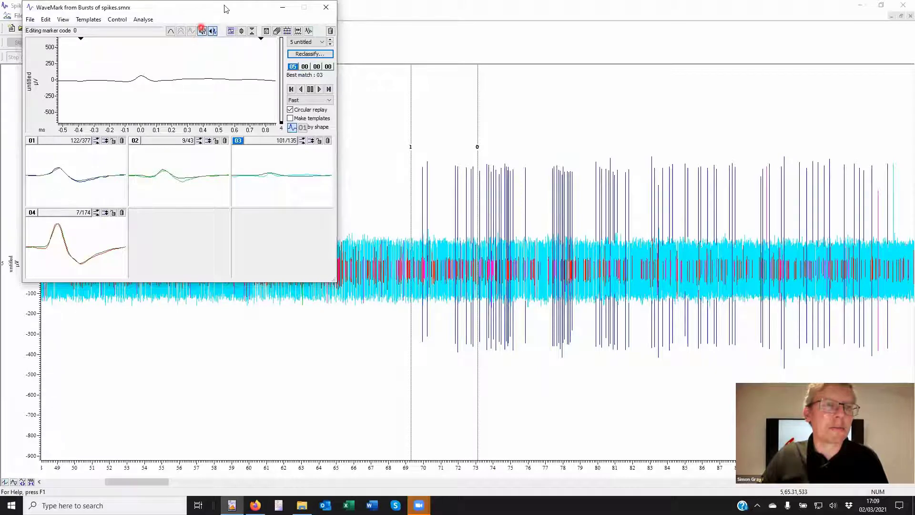
click(329, 89)
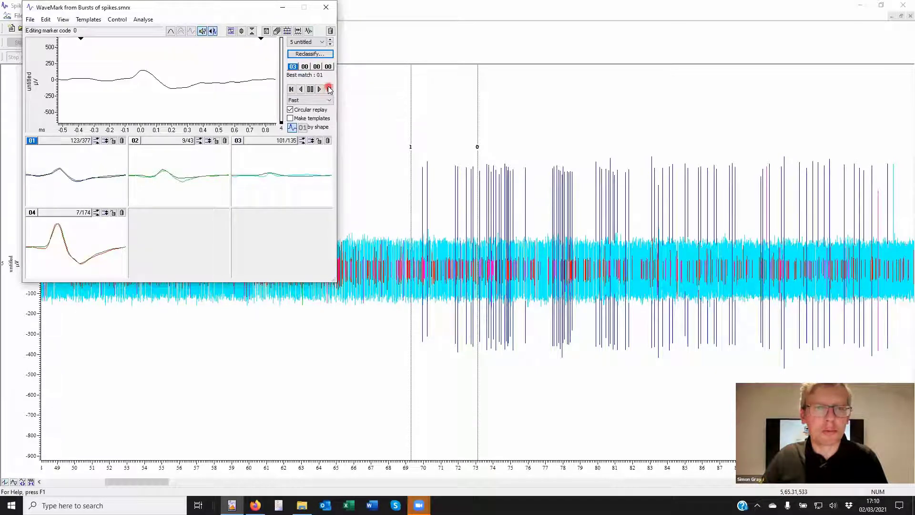
click(329, 89)
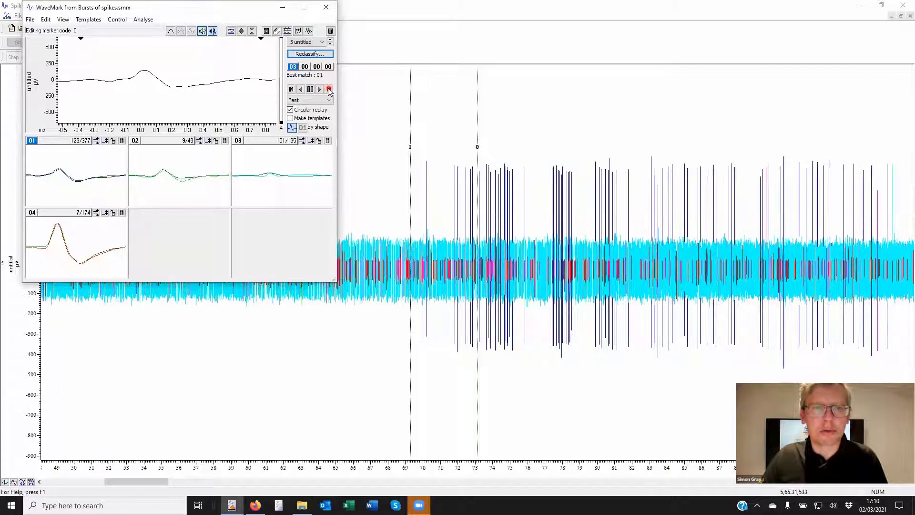
click(329, 89)
click(329, 89)
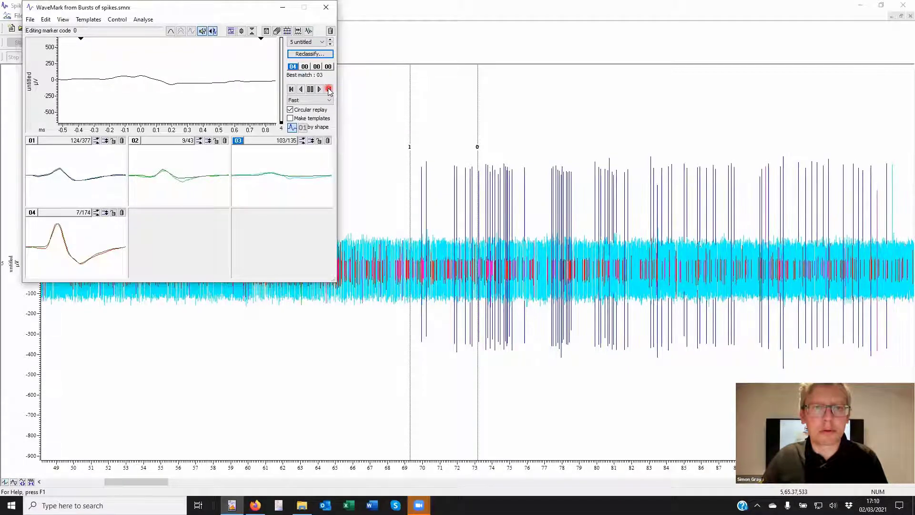
click(329, 89)
click(329, 89)
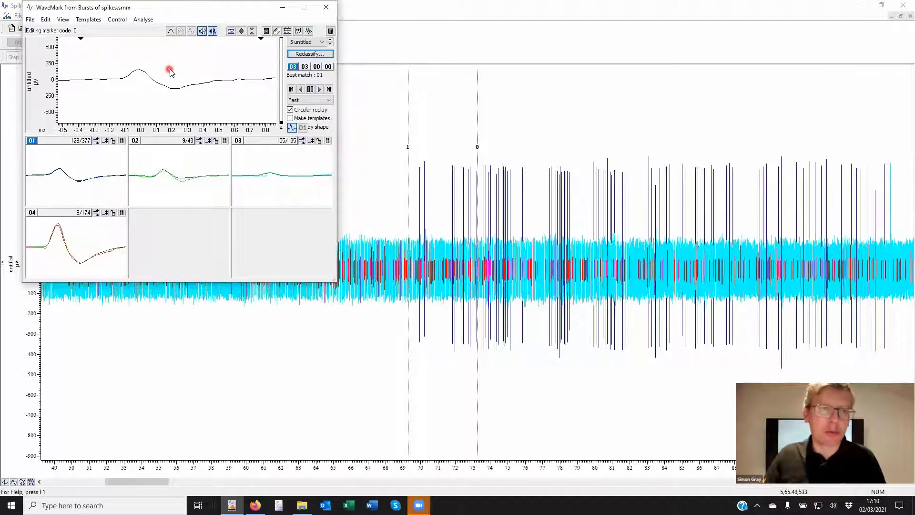
- Set the first marker code of the current spike to 07
click(293, 66)
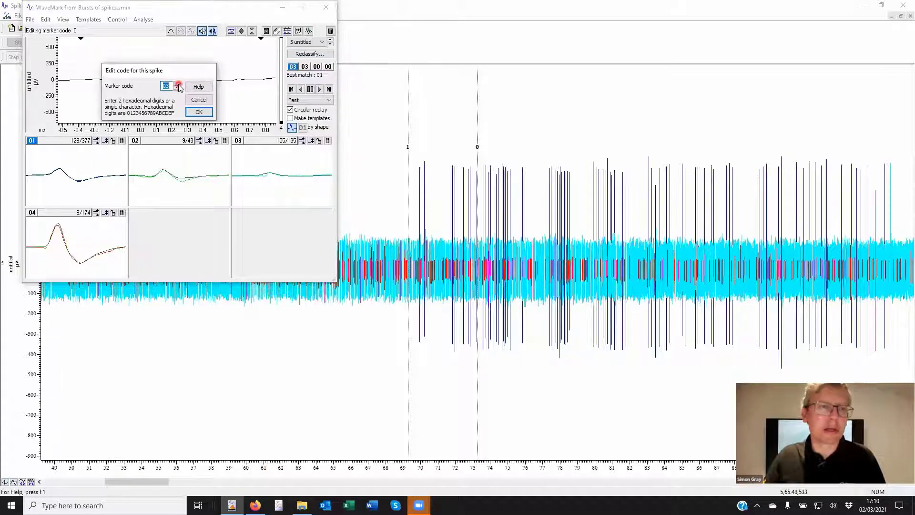
text(07)
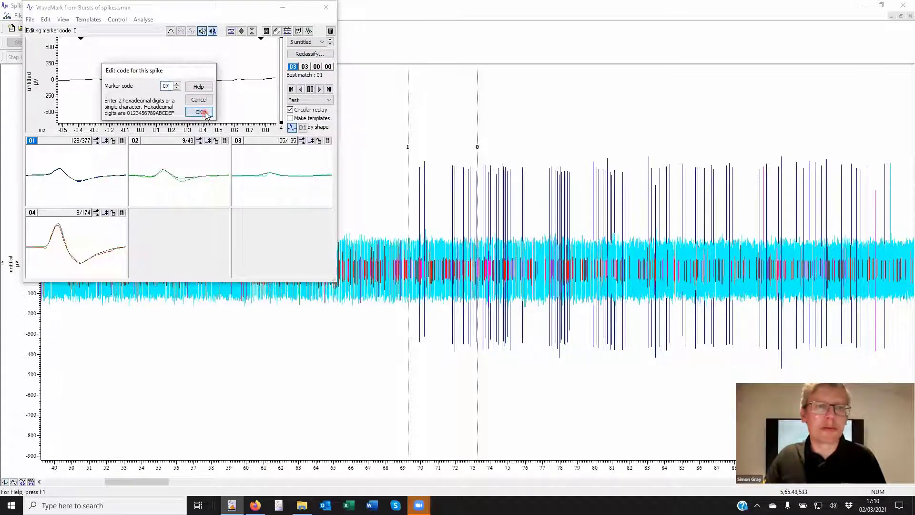
click(199, 112)
- Zoom the data view in on the recoded spike near 73.276 s and move the WaveMark window clear of it
drag(472, 159, 489, 157)
drag(394, 198, 415, 205)
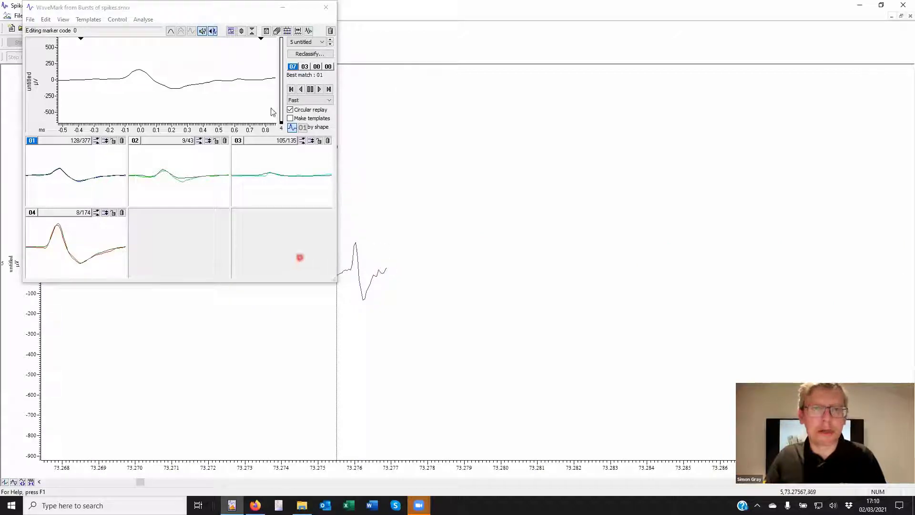
click(180, 11)
drag(181, 11, 620, 69)
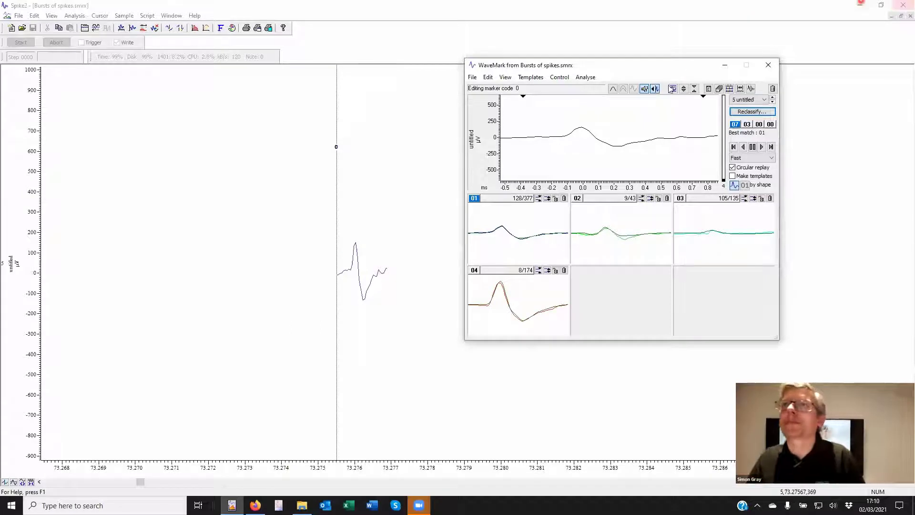